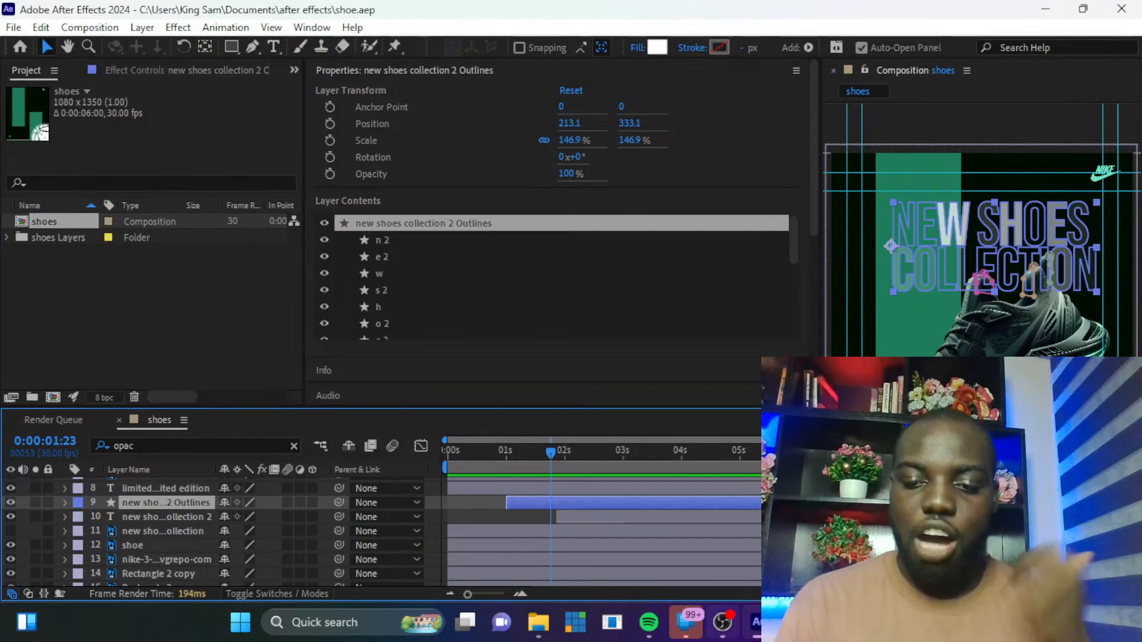
Step: Watch the finished shoe.mp4 animation in VLC media player and close the player
mouse_move(755, 623)
mouse_move(796, 622)
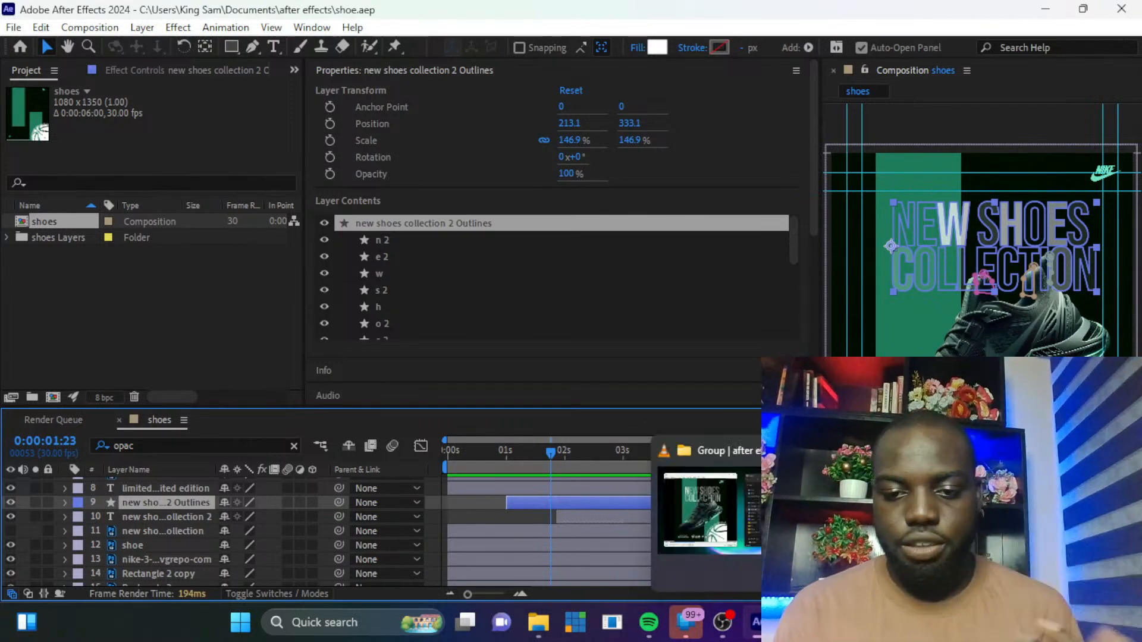
click(867, 535)
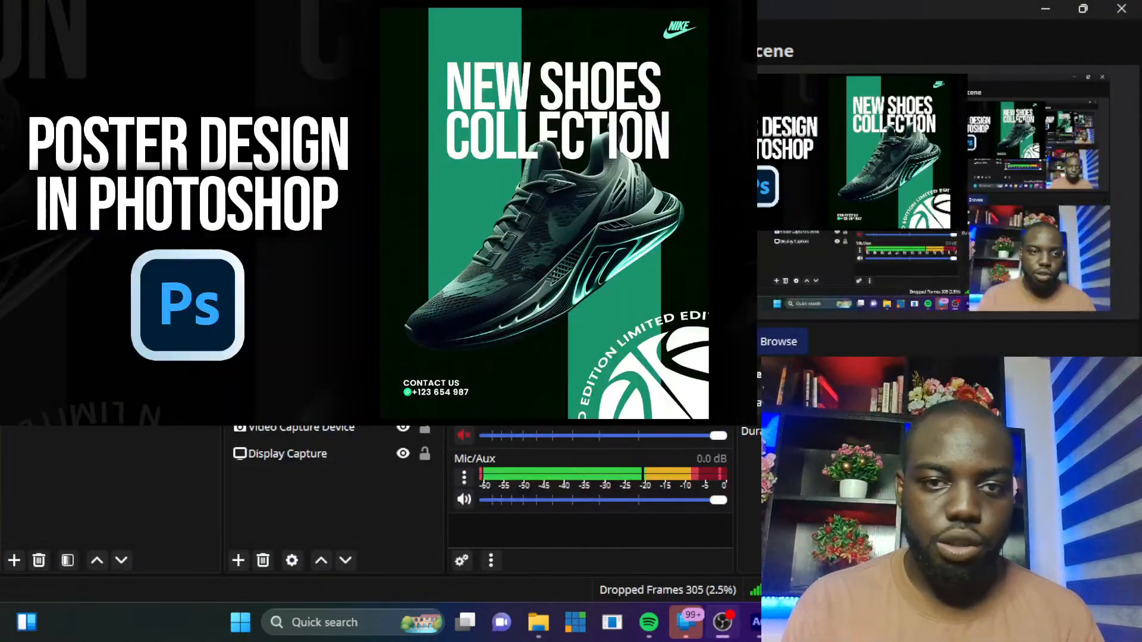
click(558, 175)
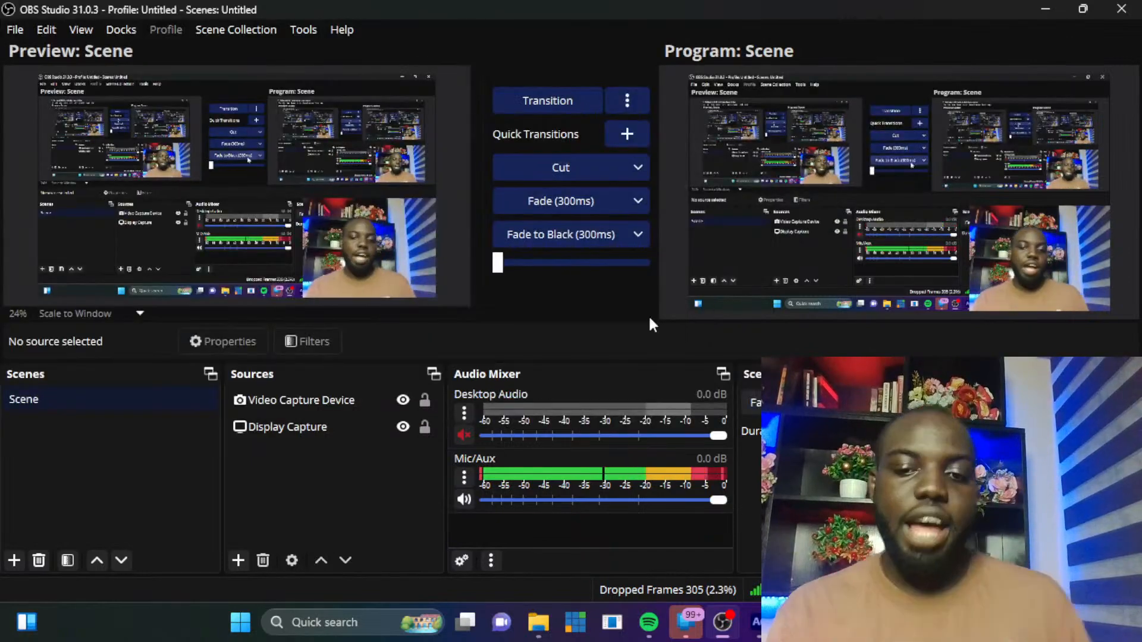
click(754, 622)
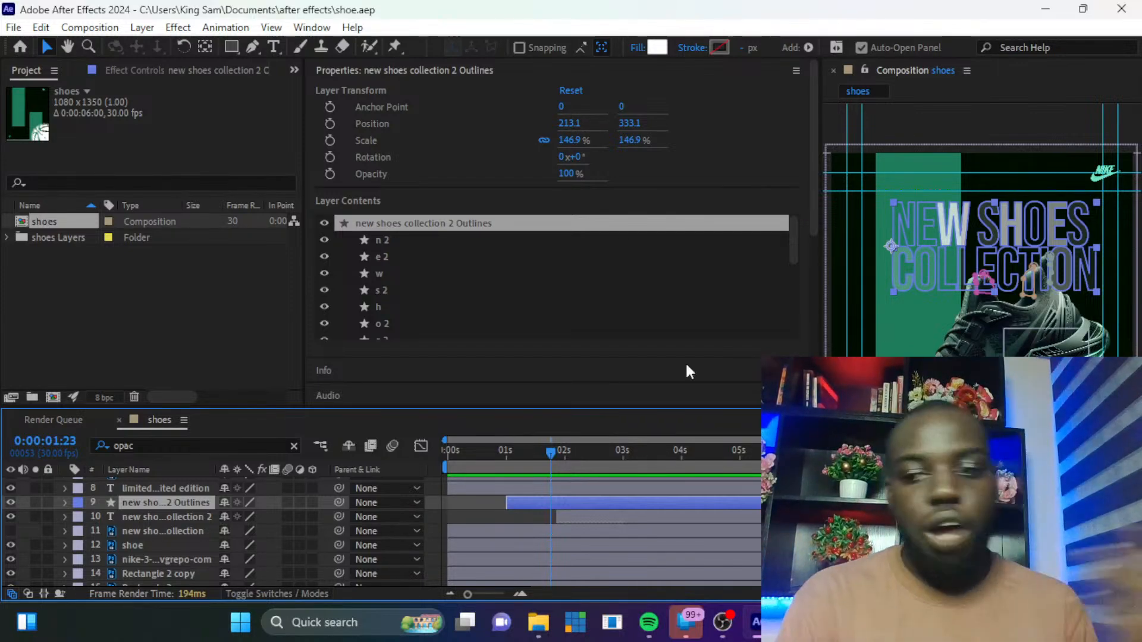
key(alt+Tab)
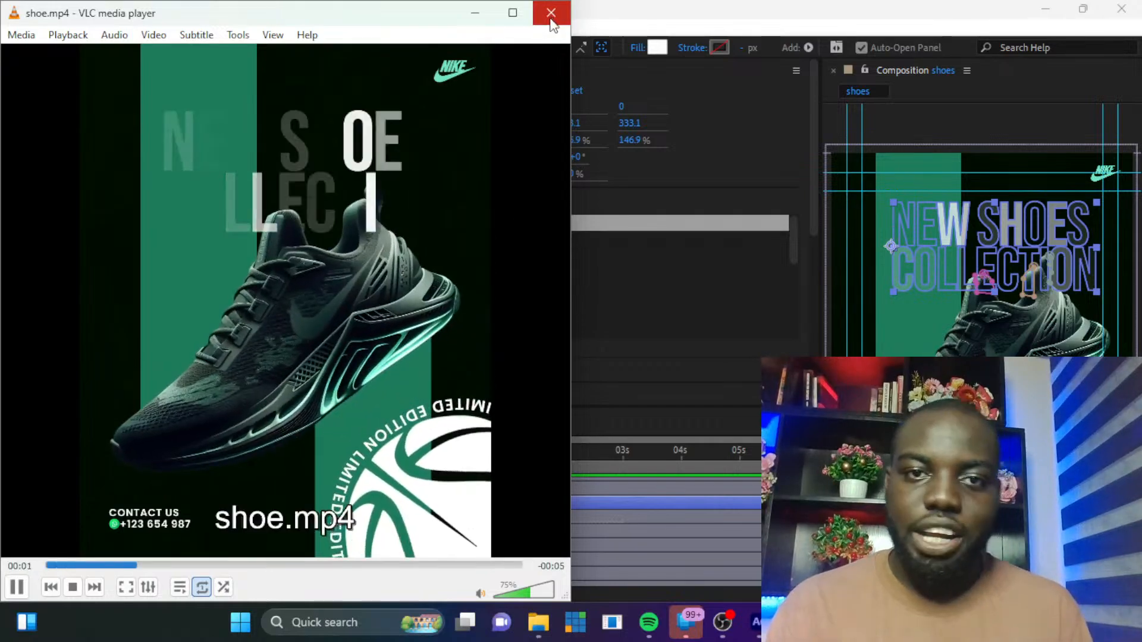
click(551, 19)
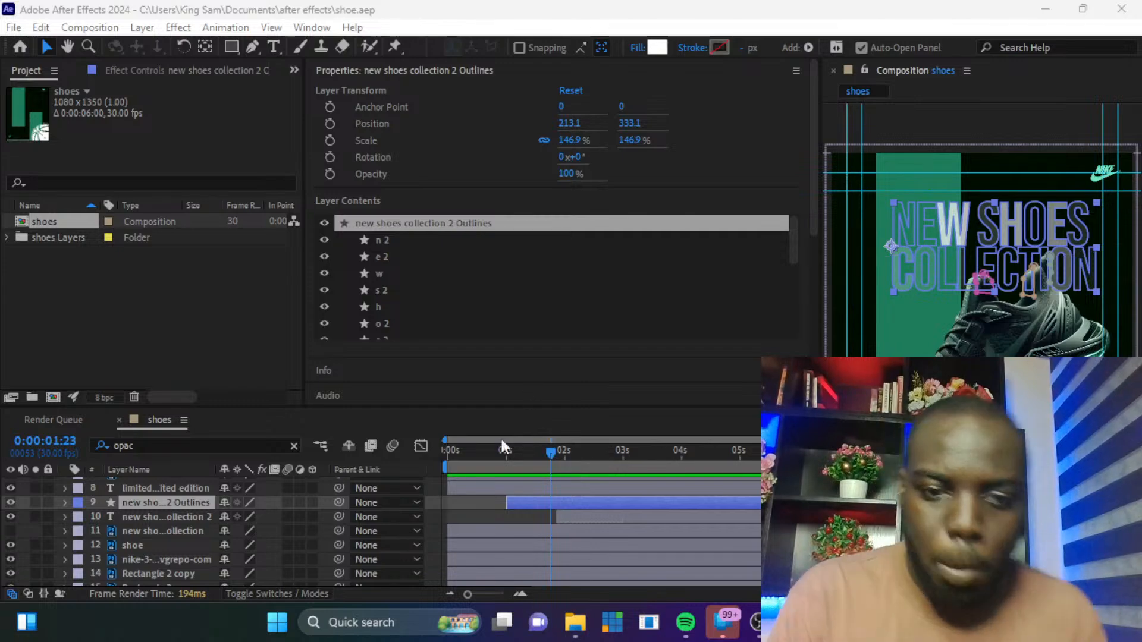
Step: Preview the shoes composition's animation from the start of the timeline
drag(476, 452, 424, 449)
key(space)
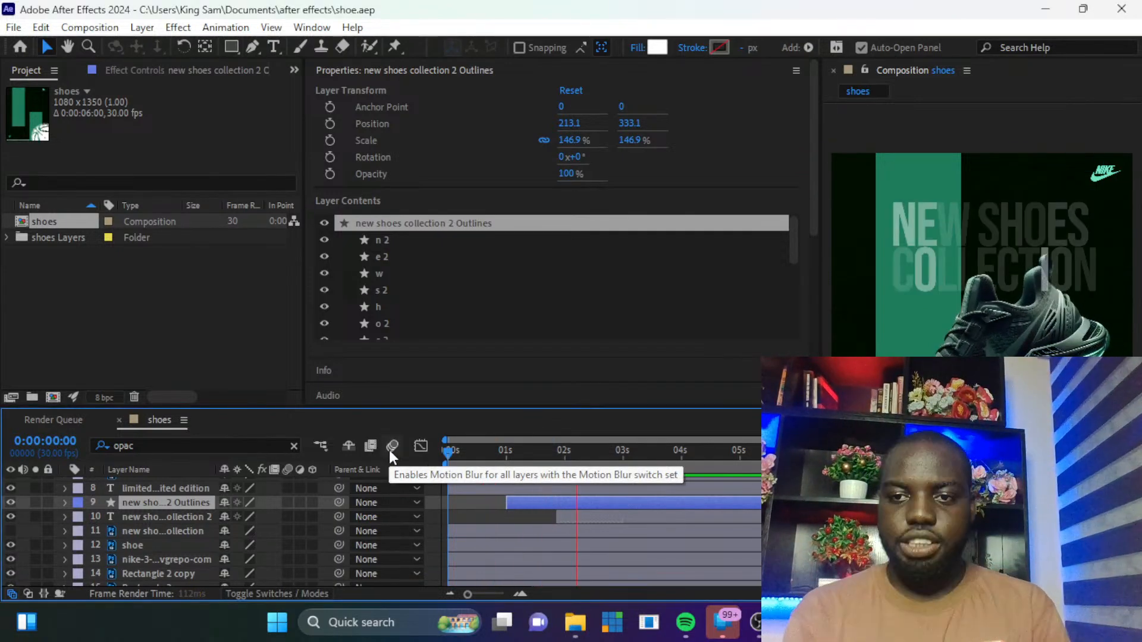
key(space)
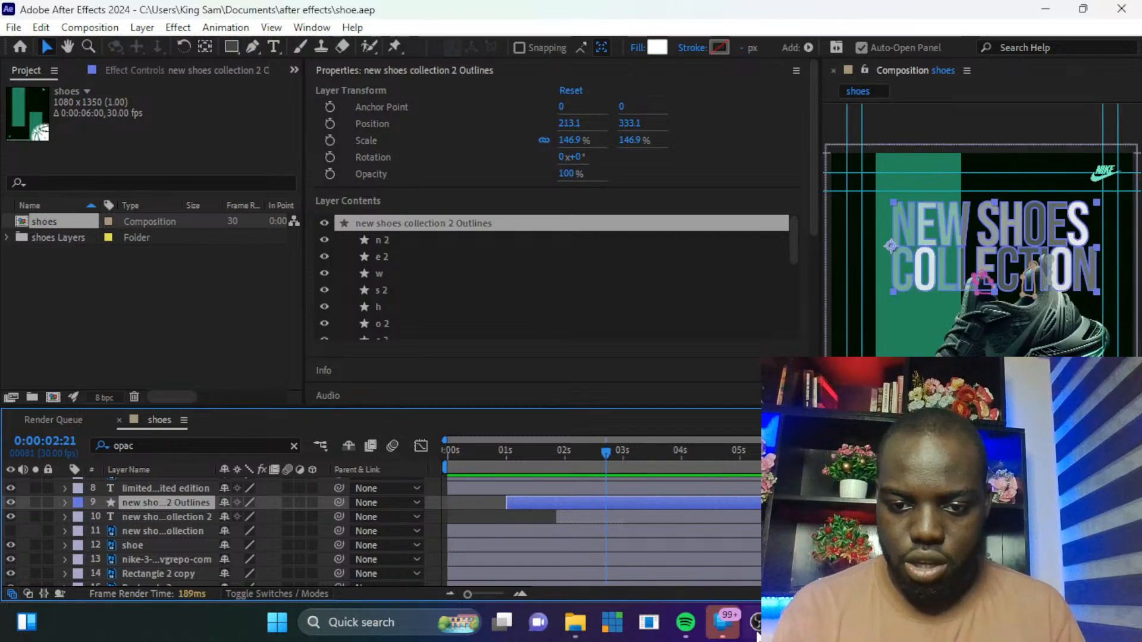
Step: Switch to OBS Studio, shrink the Video Capture Device source at the top centre of the scene, and apply it with a Cut transition
click(755, 622)
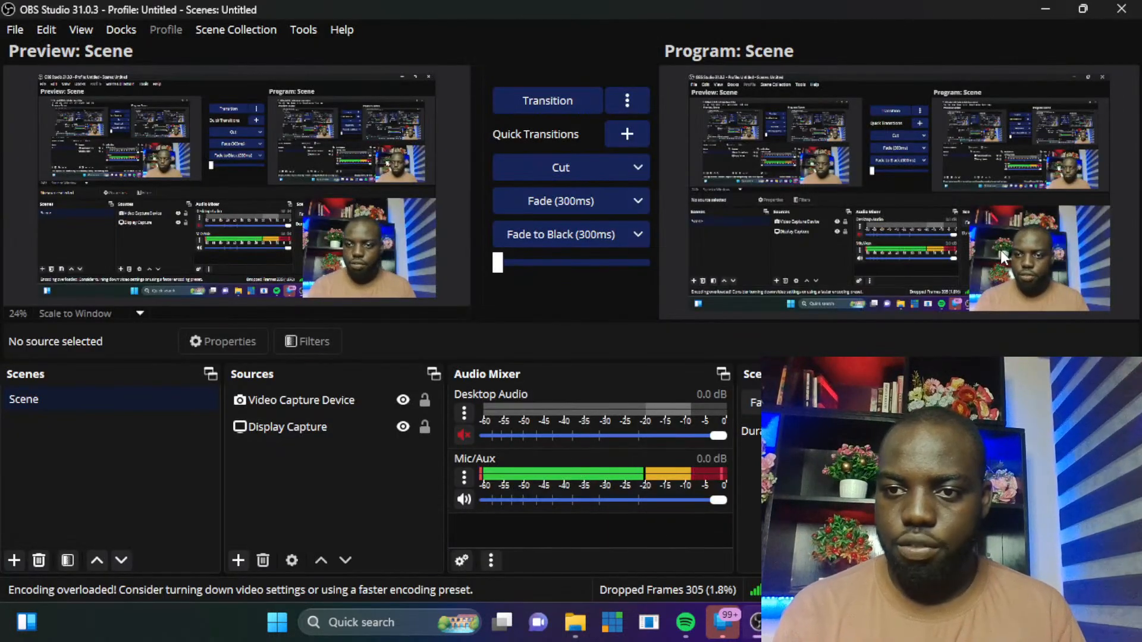
click(366, 252)
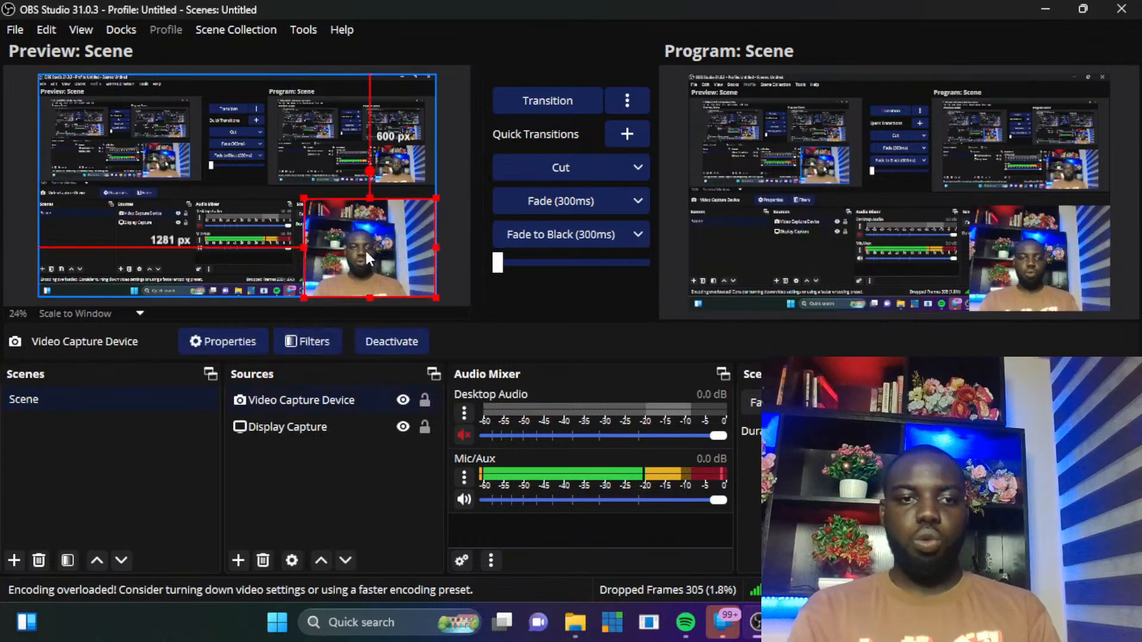
drag(299, 196, 339, 226)
drag(406, 275, 279, 122)
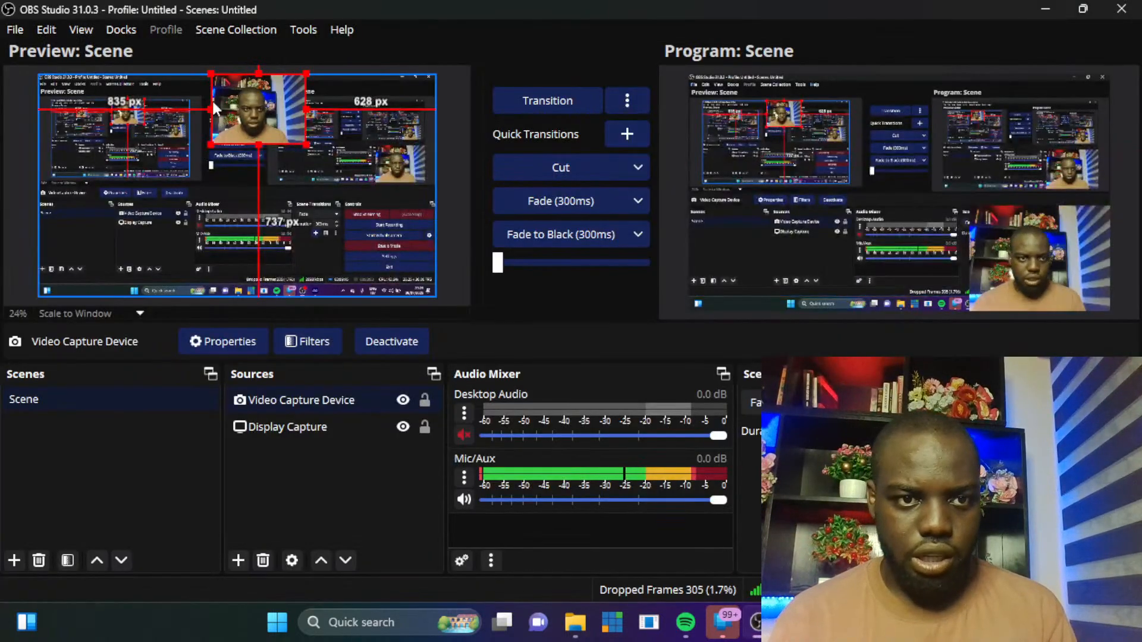
drag(300, 109, 270, 118)
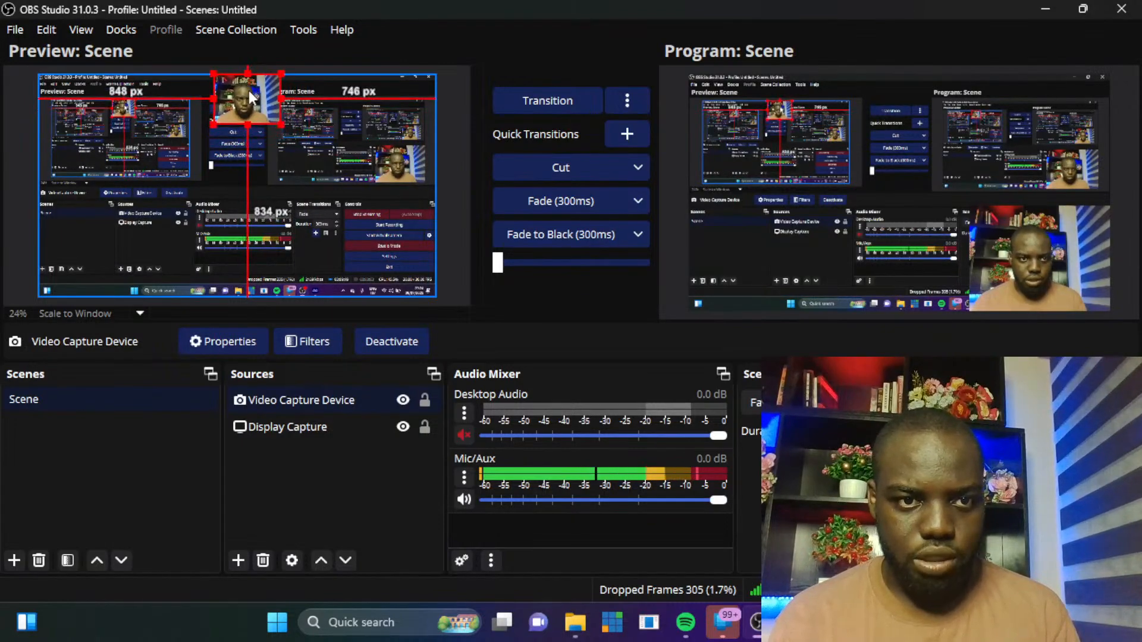
click(573, 164)
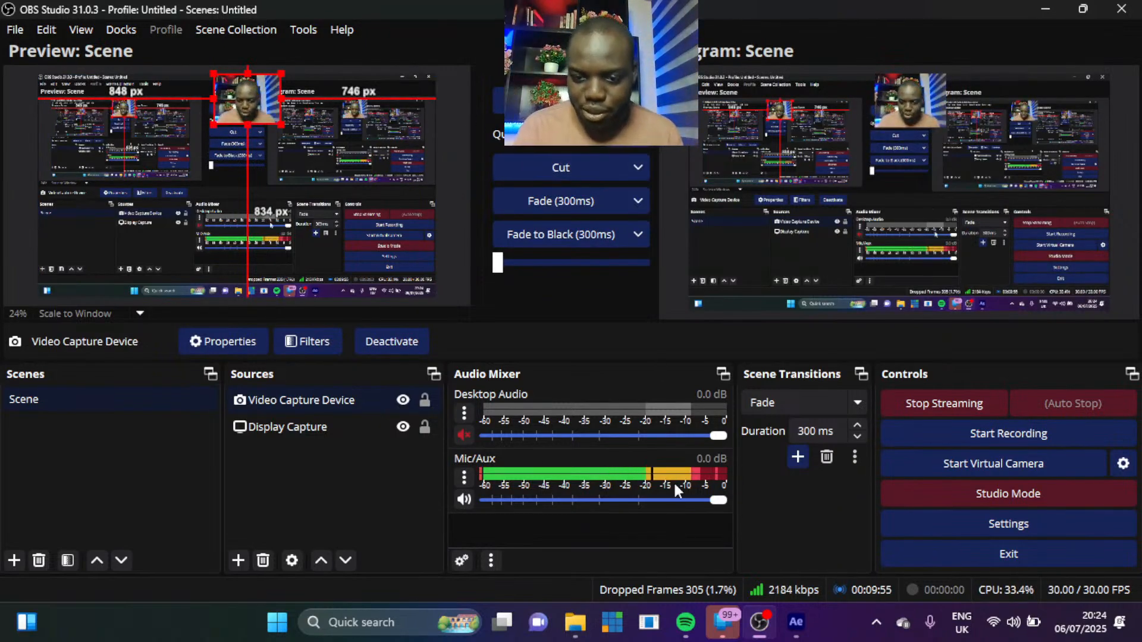
Step: In After Effects, import shoes.psd from the tutorial folder as Composition - Retain Layer Sizes with Editable Layer Styles, and open the new composition
click(796, 622)
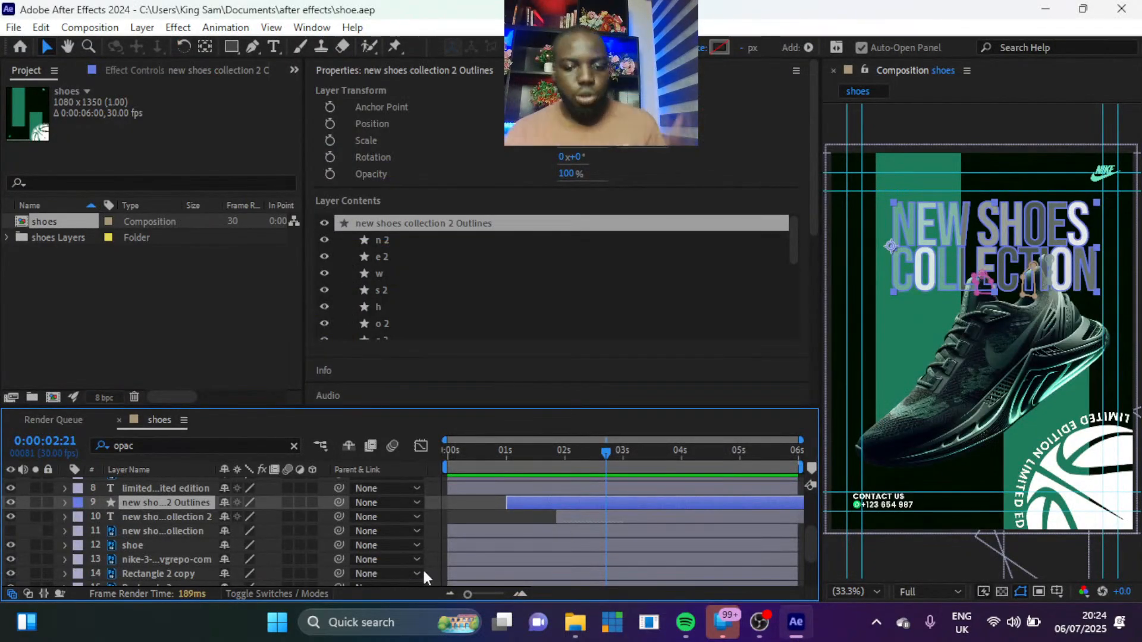
click(582, 541)
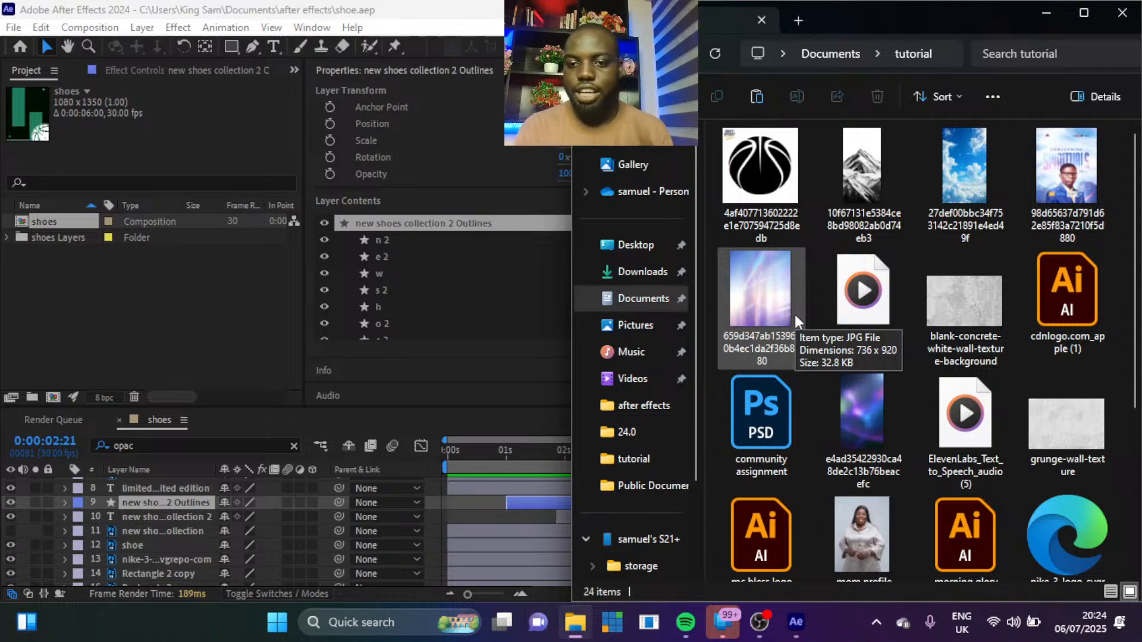
drag(1136, 321, 1128, 457)
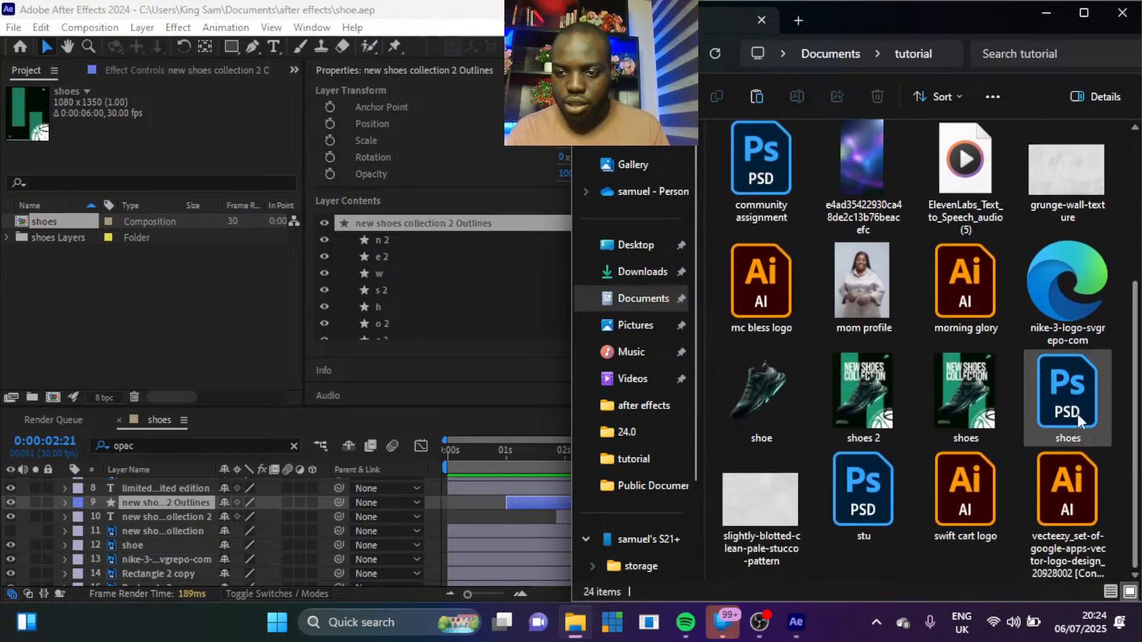
click(1059, 410)
drag(1051, 383, 67, 298)
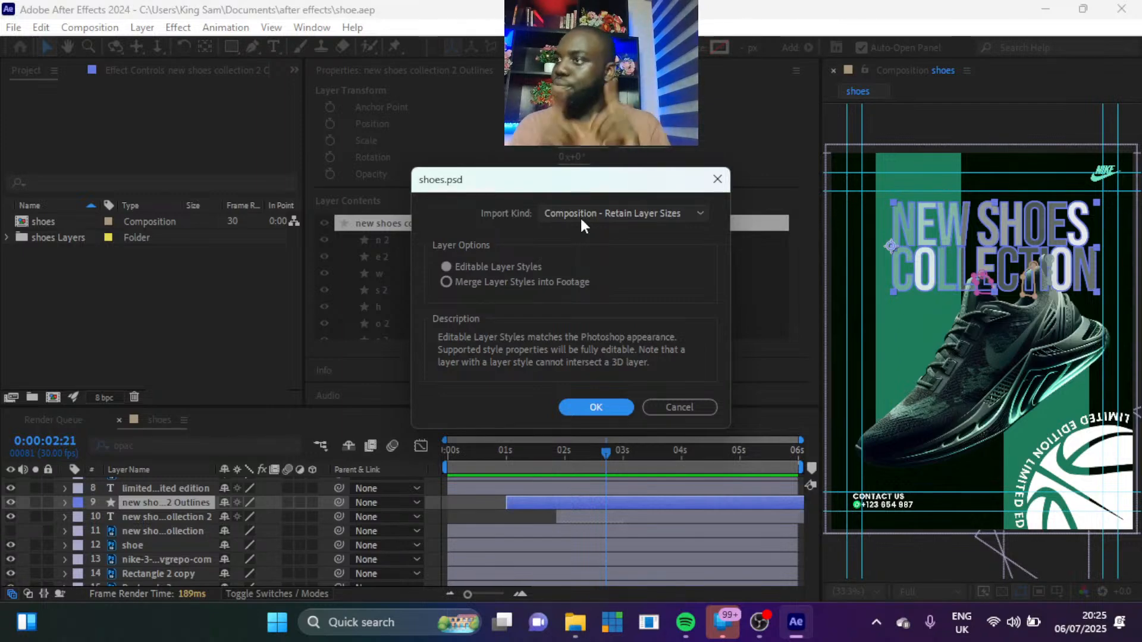
click(574, 416)
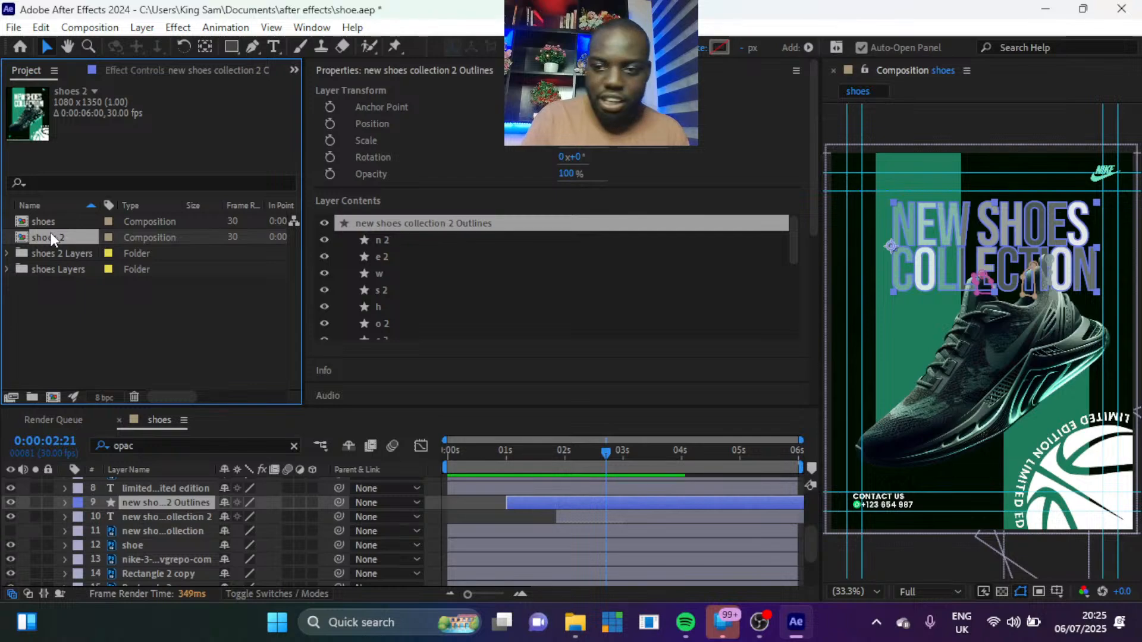
double_click(51, 233)
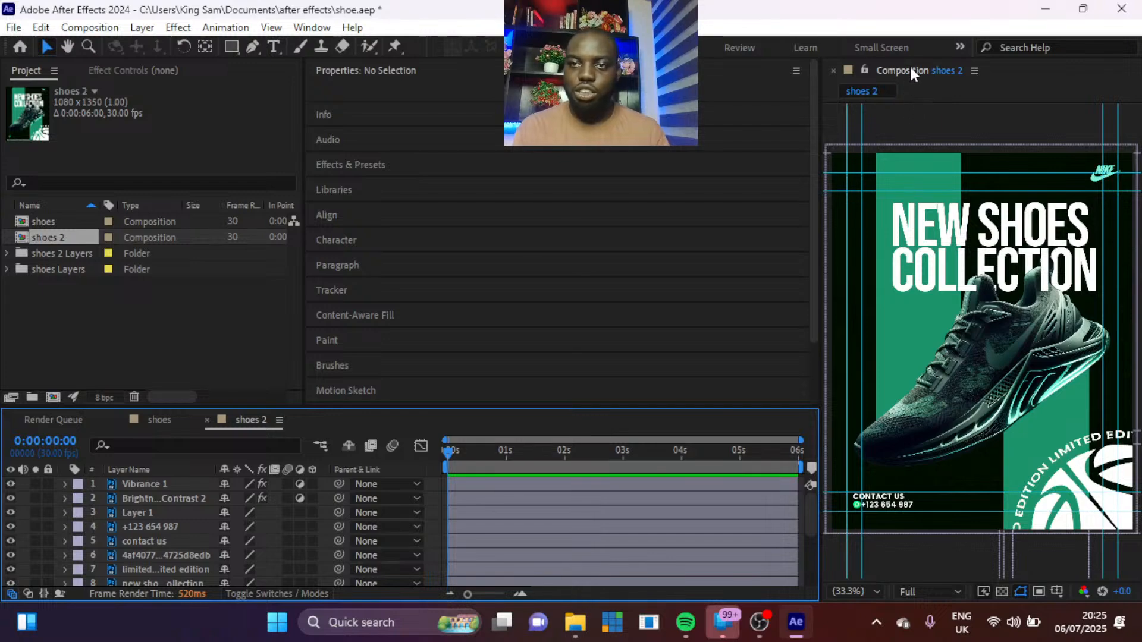
Step: Try to move the Composition panel, and reset the All Panels workspace to its saved layout
drag(909, 70, 564, 63)
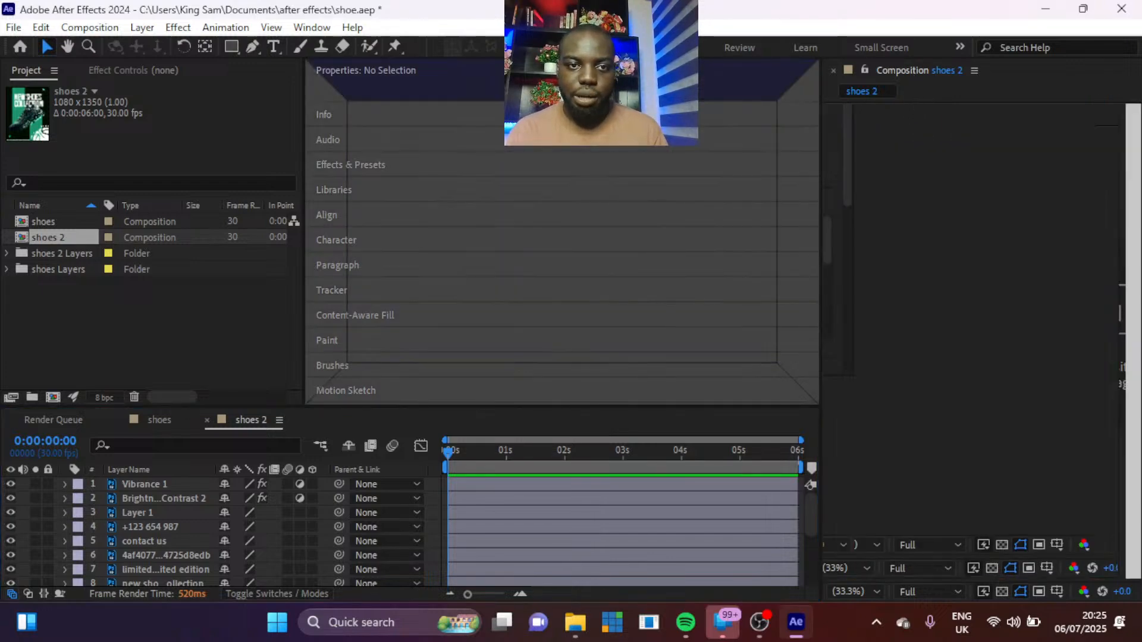
click(312, 27)
mouse_move(424, 34)
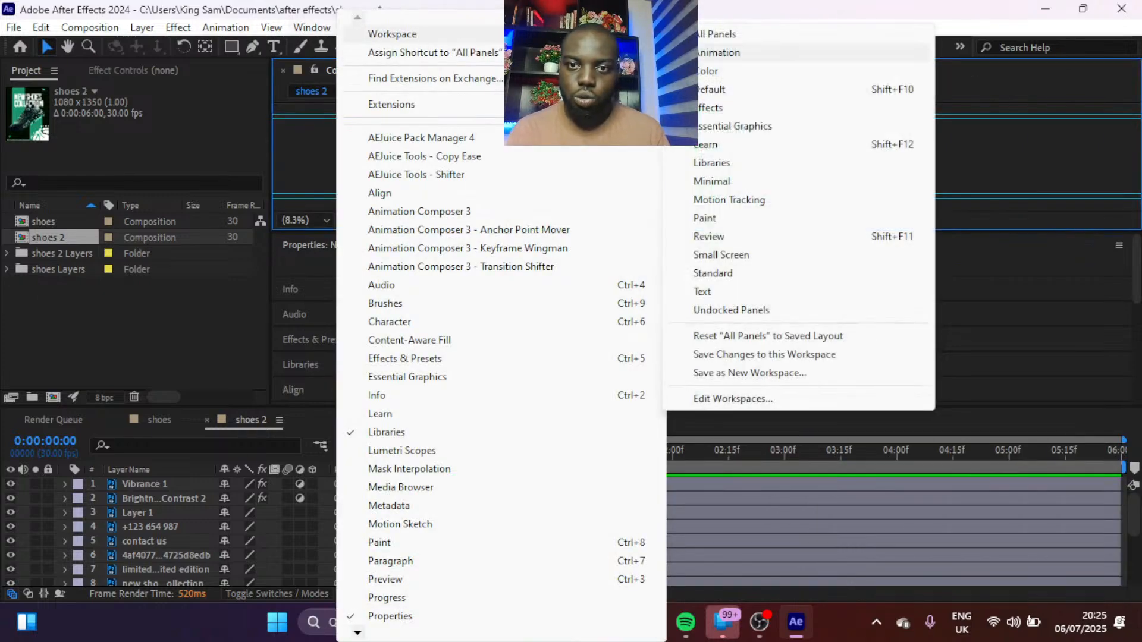
click(753, 337)
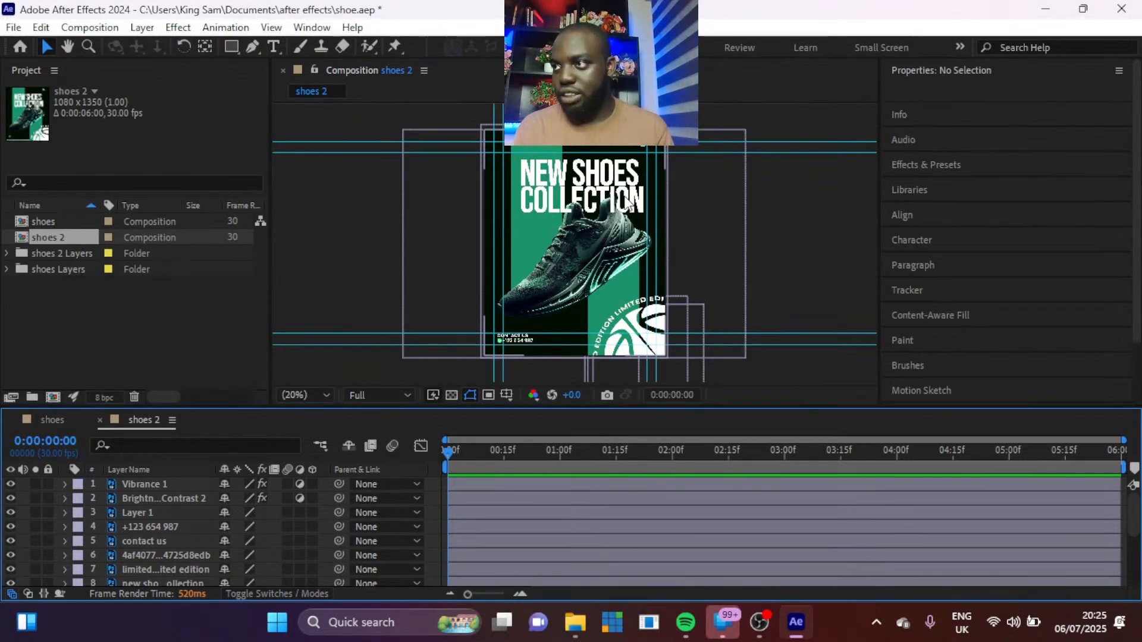
Step: Dock the Composition panel as a full-height column on the far side of the workspace, and narrow it and the timeline's Layer Name column
drag(343, 73, 1124, 274)
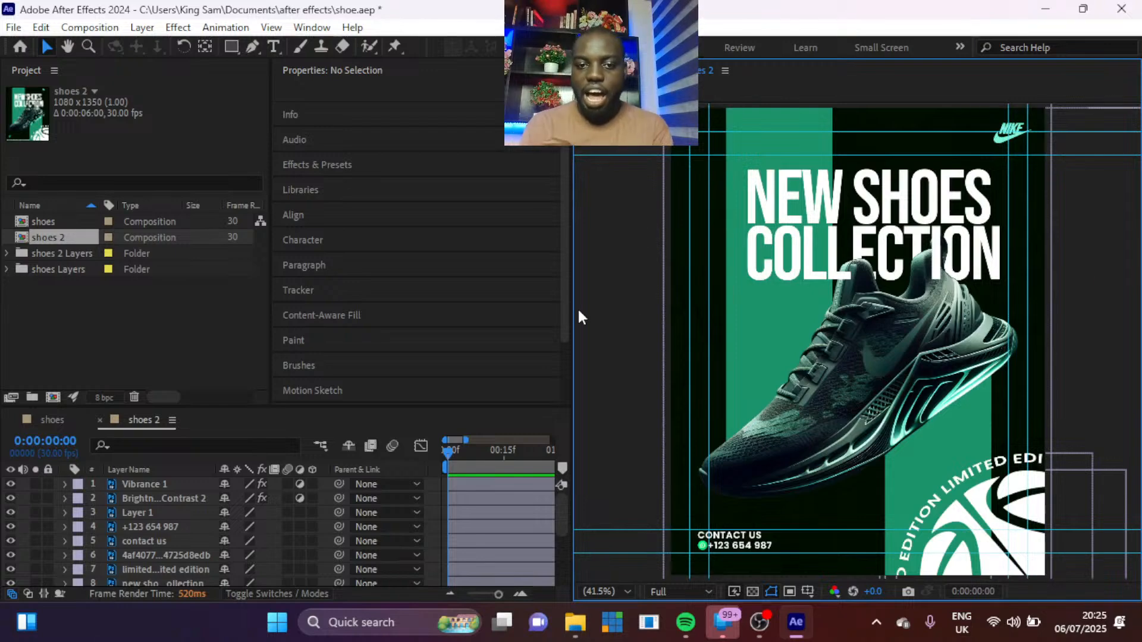
drag(571, 365, 794, 355)
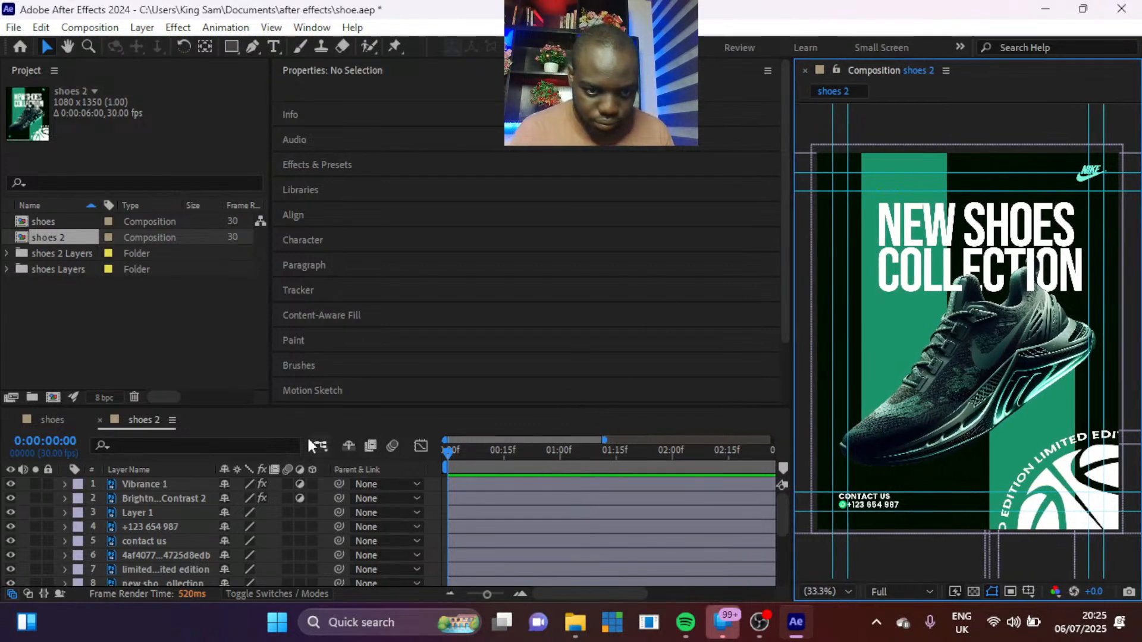
drag(212, 471, 193, 470)
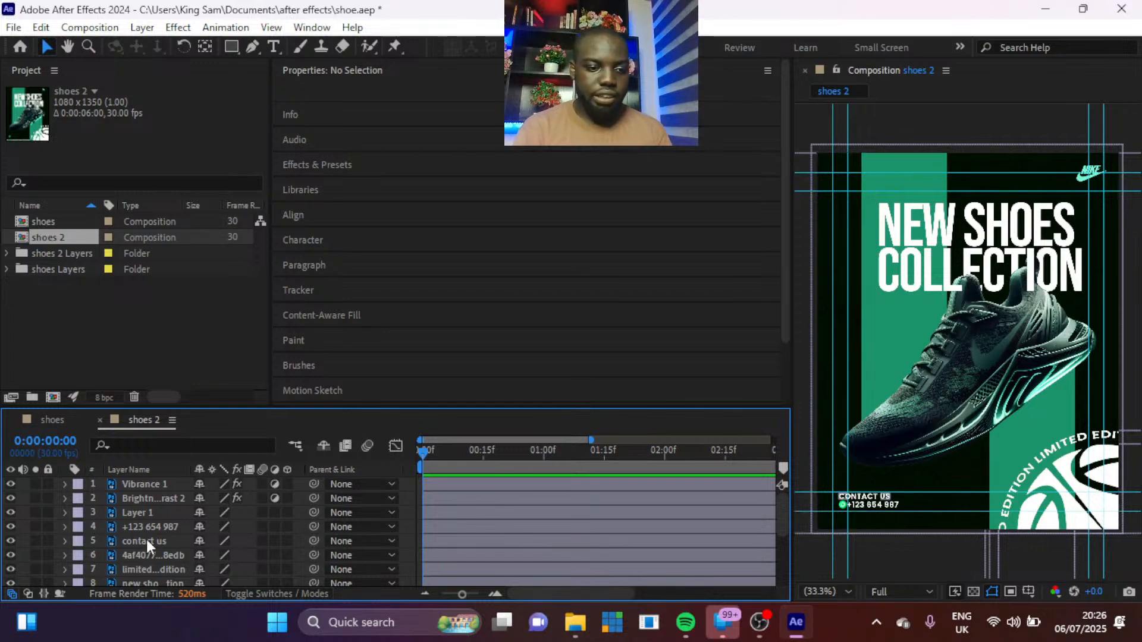
Step: Hide the Vibrance 1 and Brightness/Contrast 2 adjustment layers in the shoes 2 composition
click(155, 484)
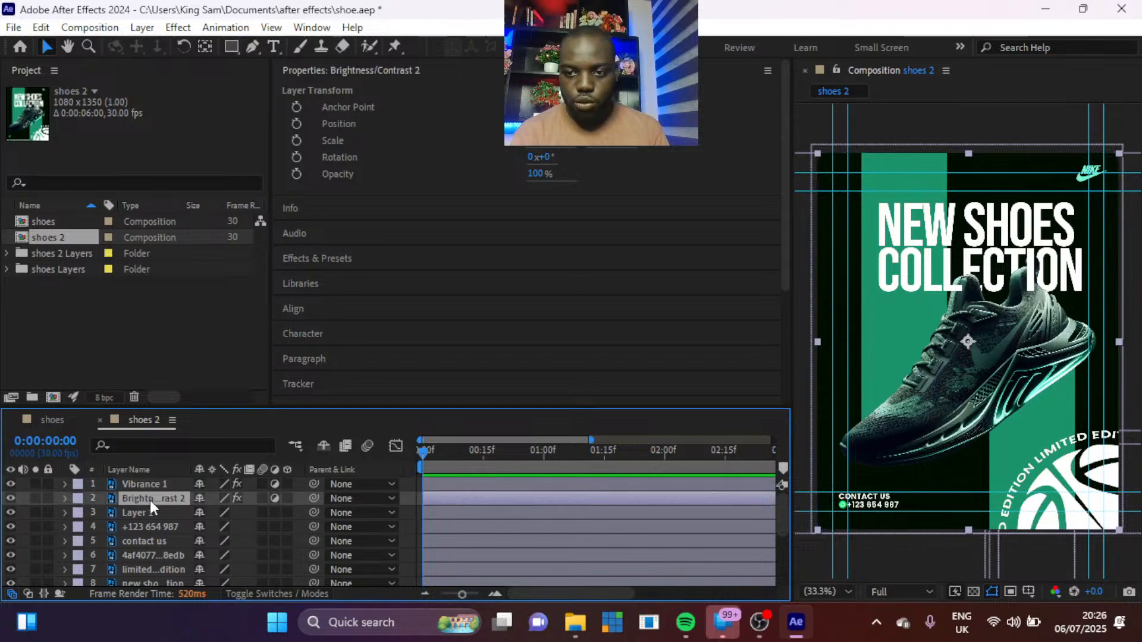
click(10, 483)
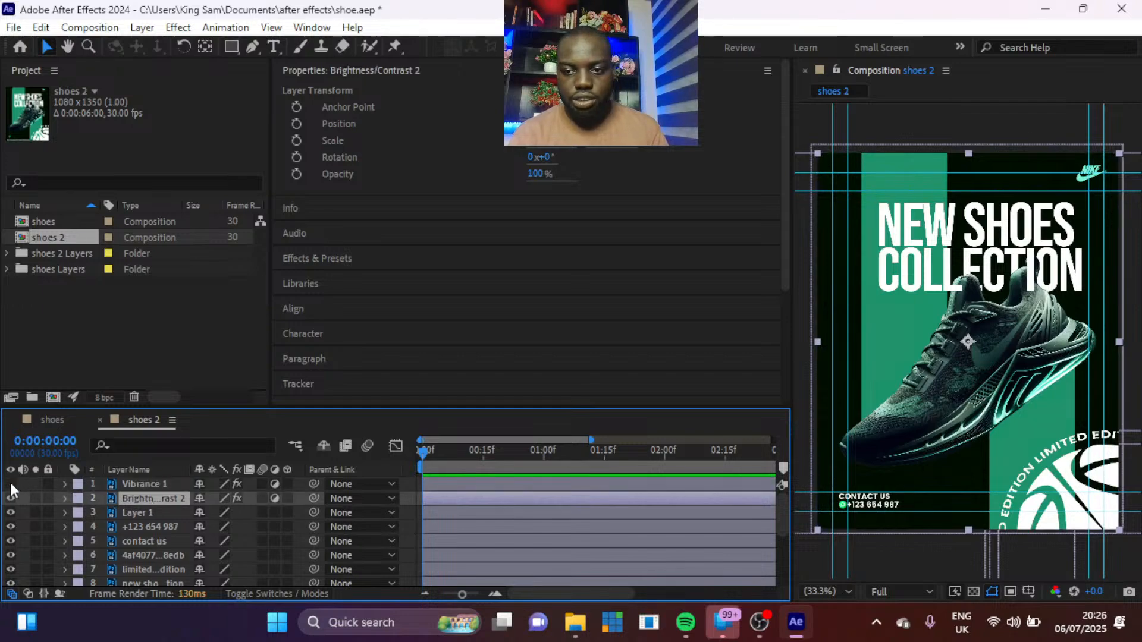
click(9, 498)
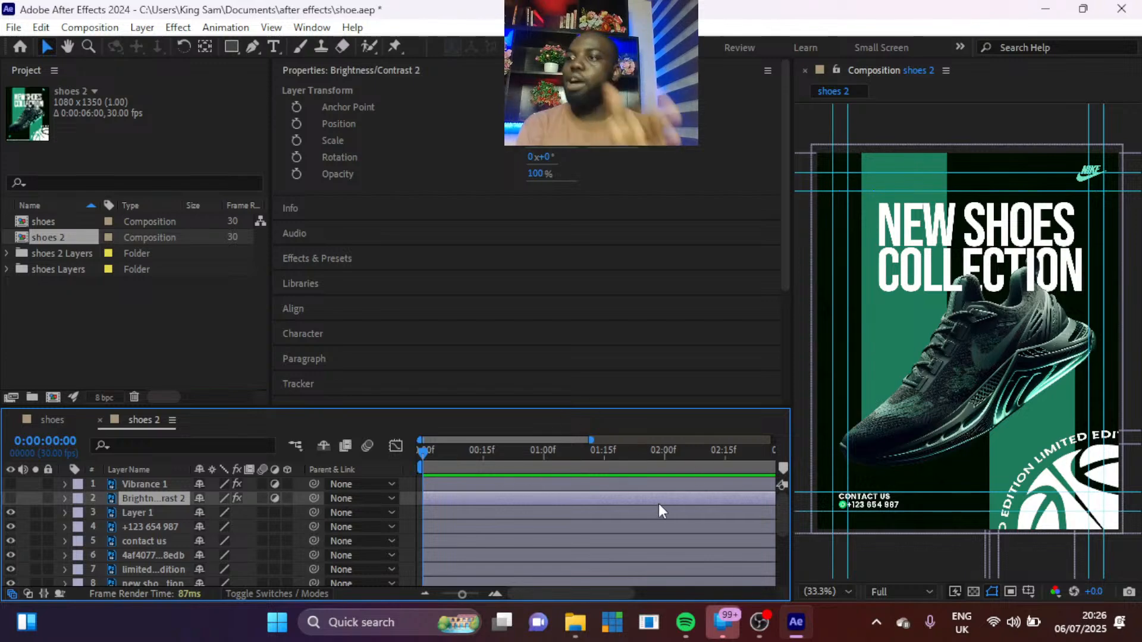
Step: Set Position and Rotation keyframes on the shoe layer at 0:00:00:00
click(138, 514)
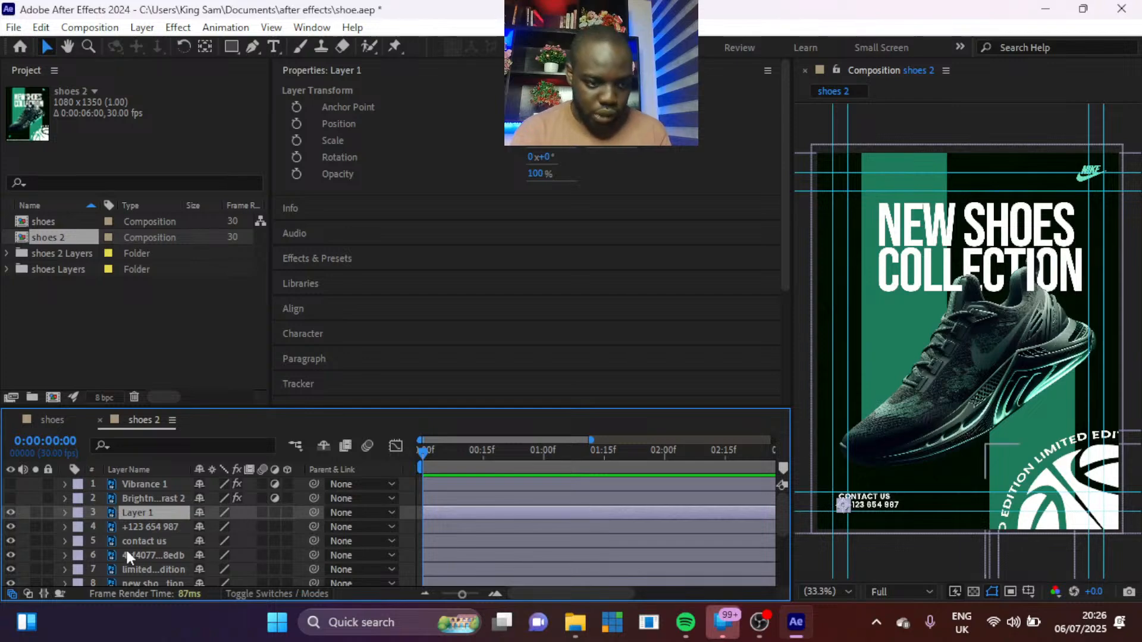
scroll(170, 542, down, 3)
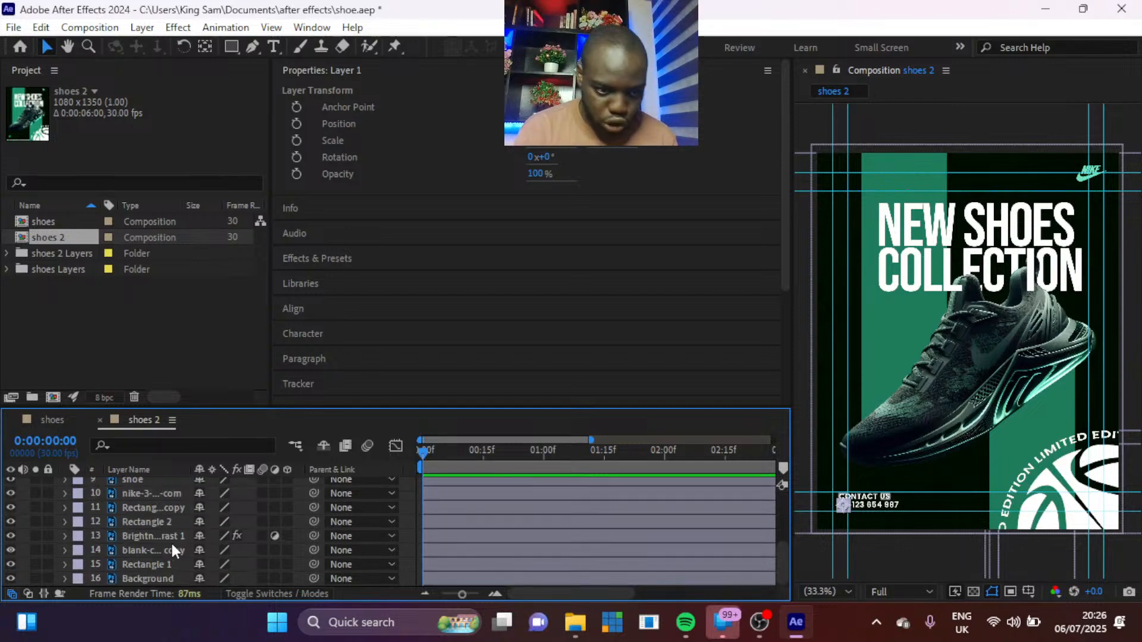
click(141, 479)
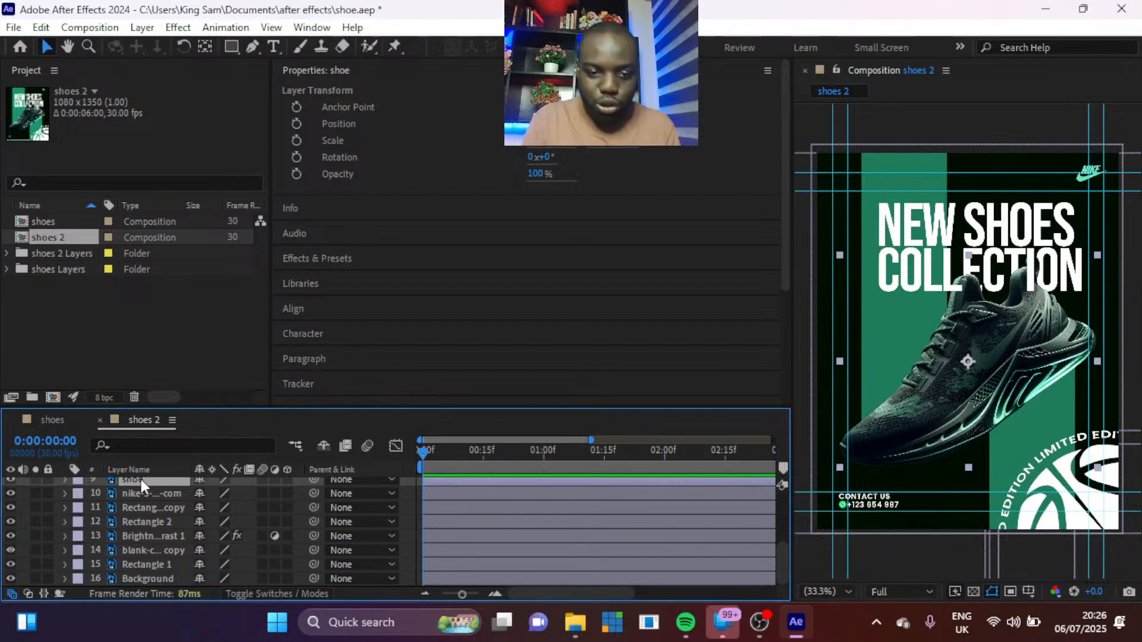
key(p)
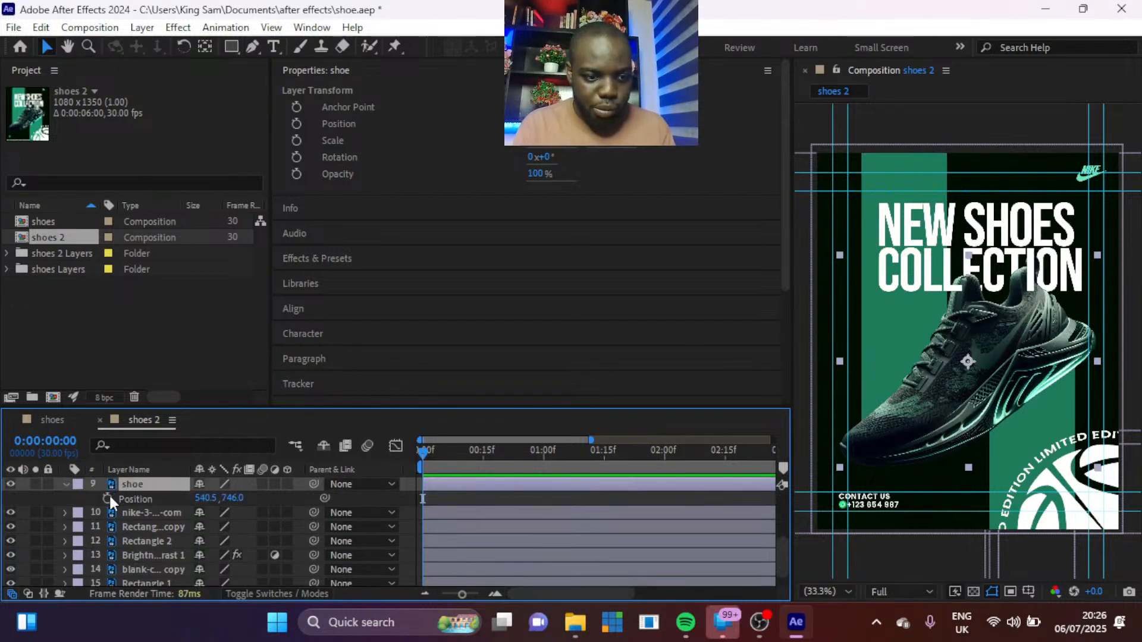
click(108, 498)
key(shift+r)
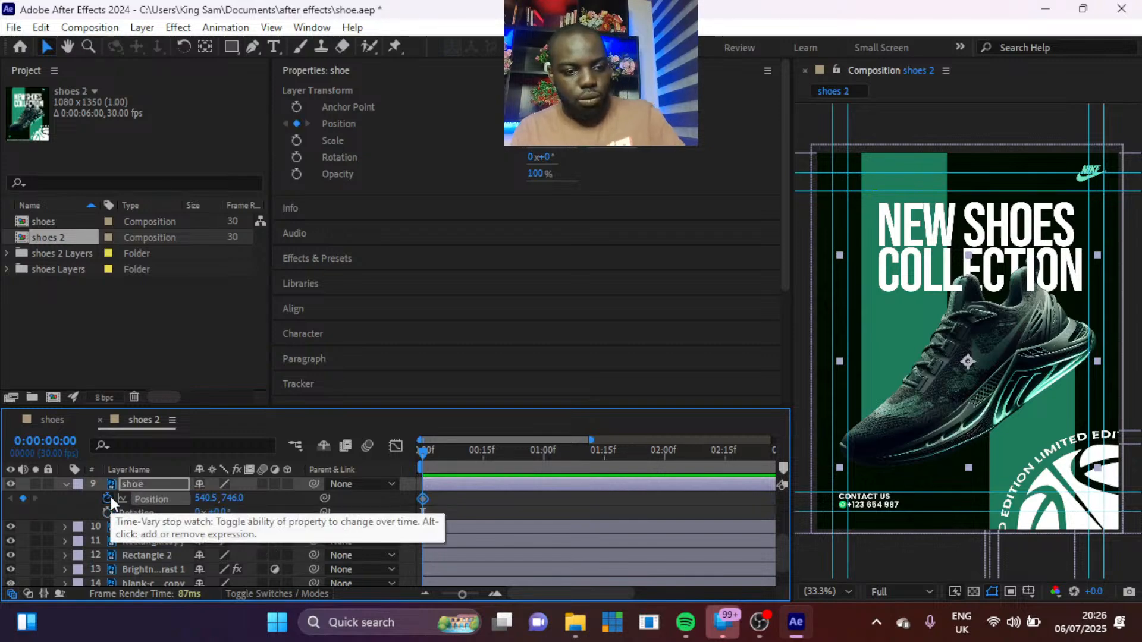
click(108, 514)
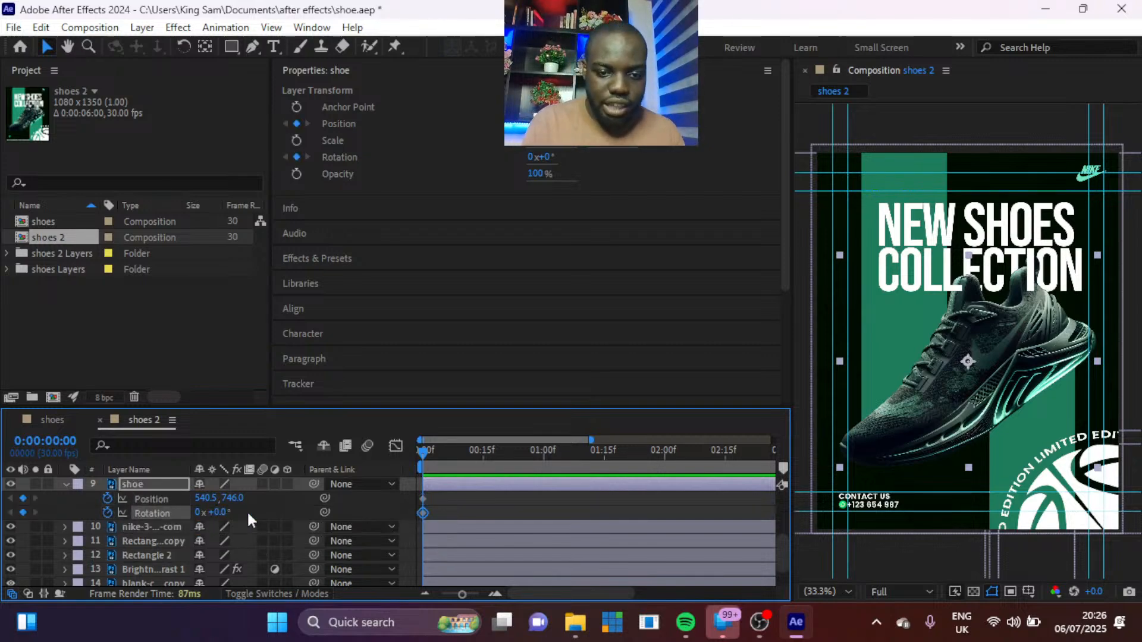
drag(481, 490, 430, 505)
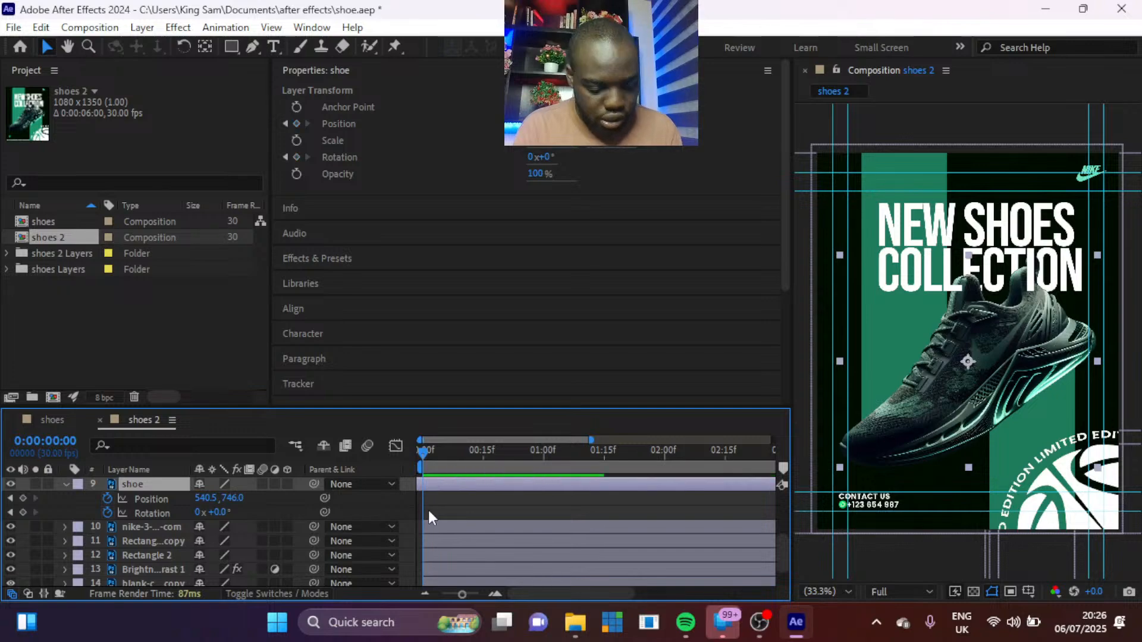
Step: Move the shoe layer's Position and Rotation keyframes to 0:00:01:00, and return to the start of the composition
key(ctrl+z)
drag(589, 441, 688, 439)
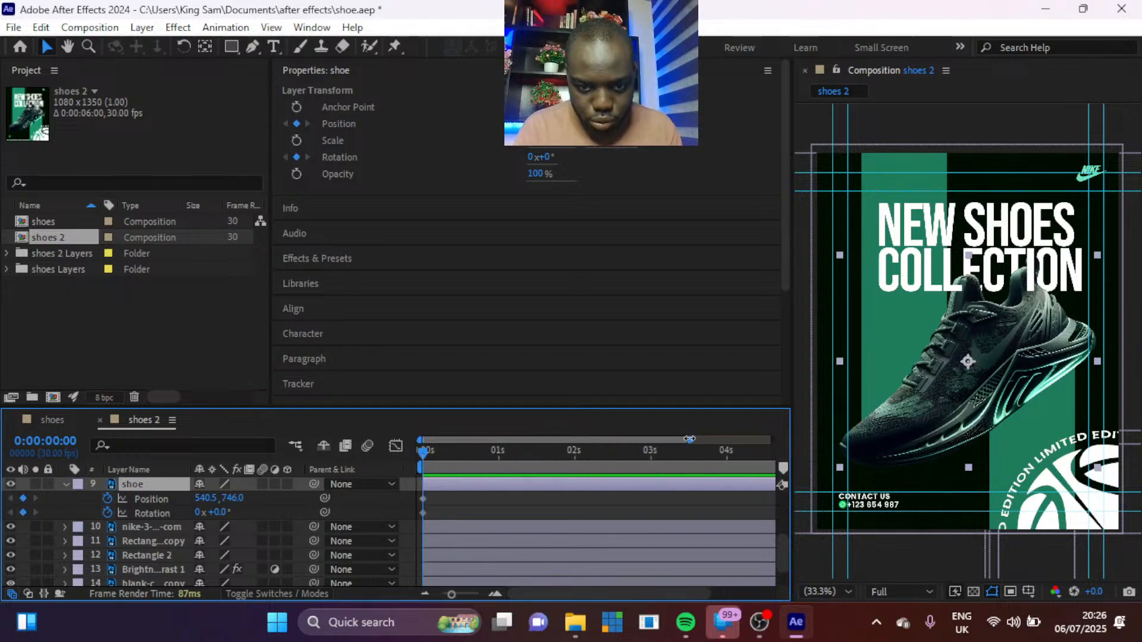
click(498, 452)
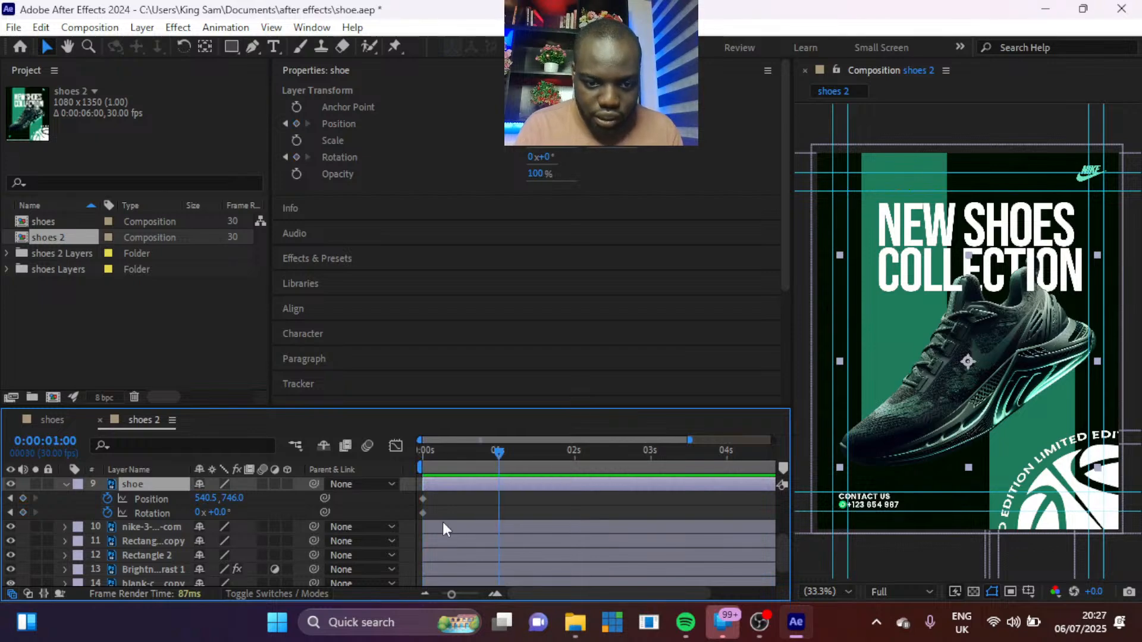
drag(443, 501, 499, 514)
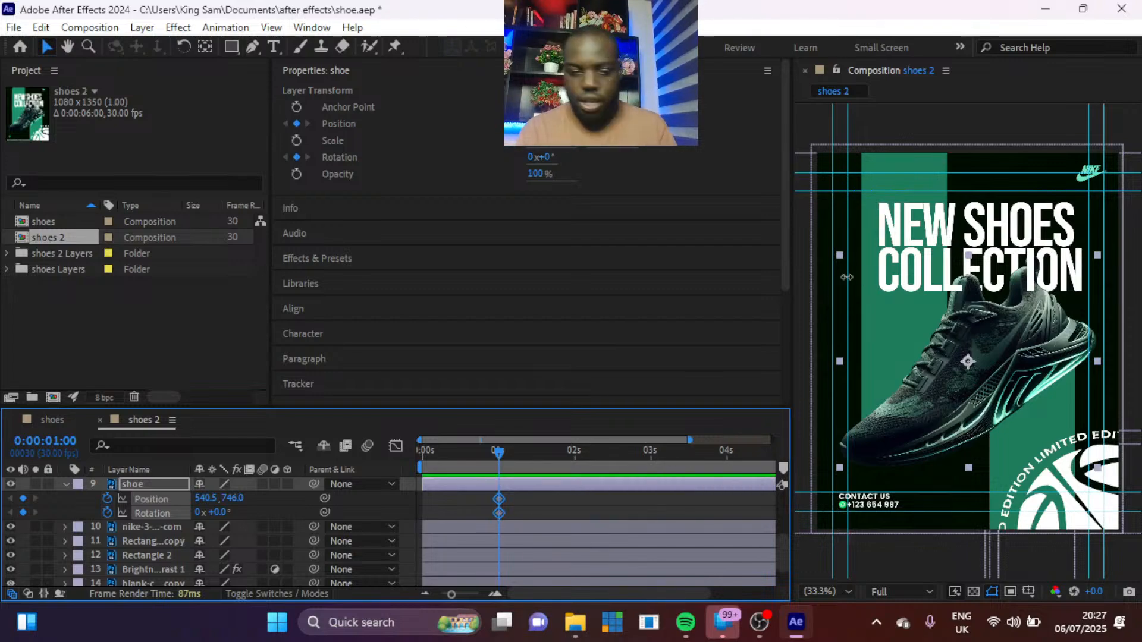
drag(454, 455, 413, 458)
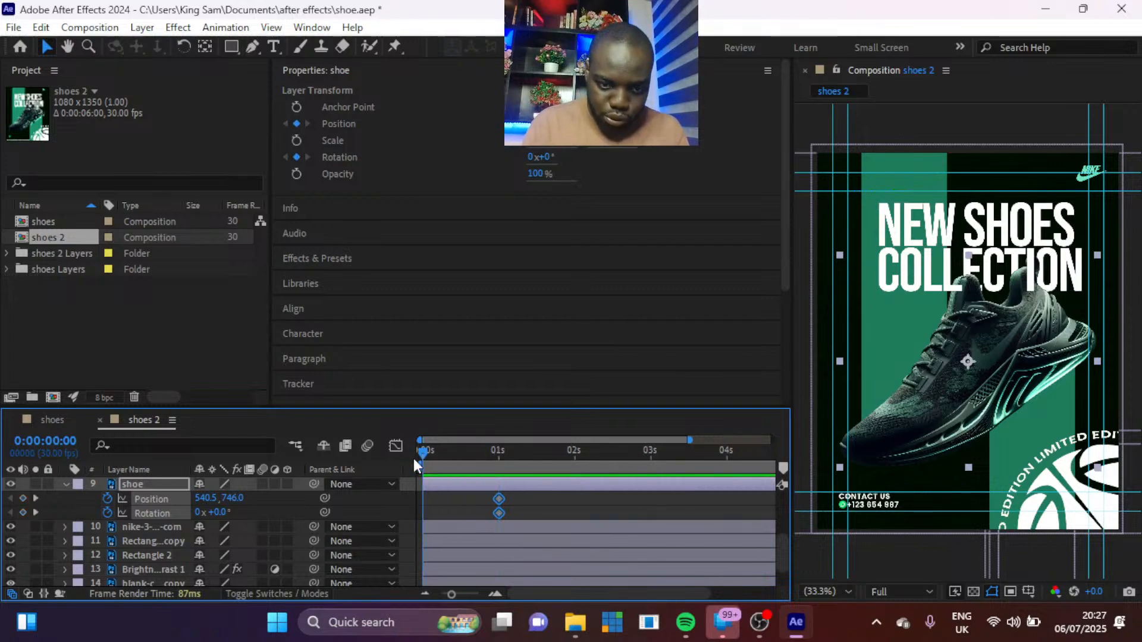
click(233, 498)
text(869)
key(Return)
key(ctrl+z)
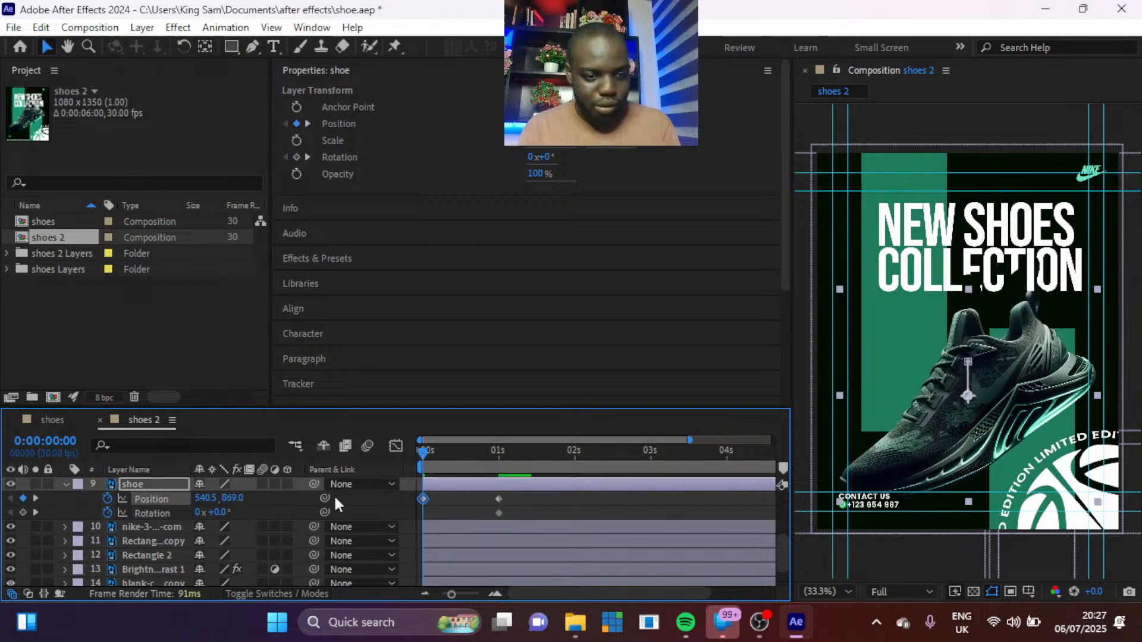
drag(198, 498, 869, 503)
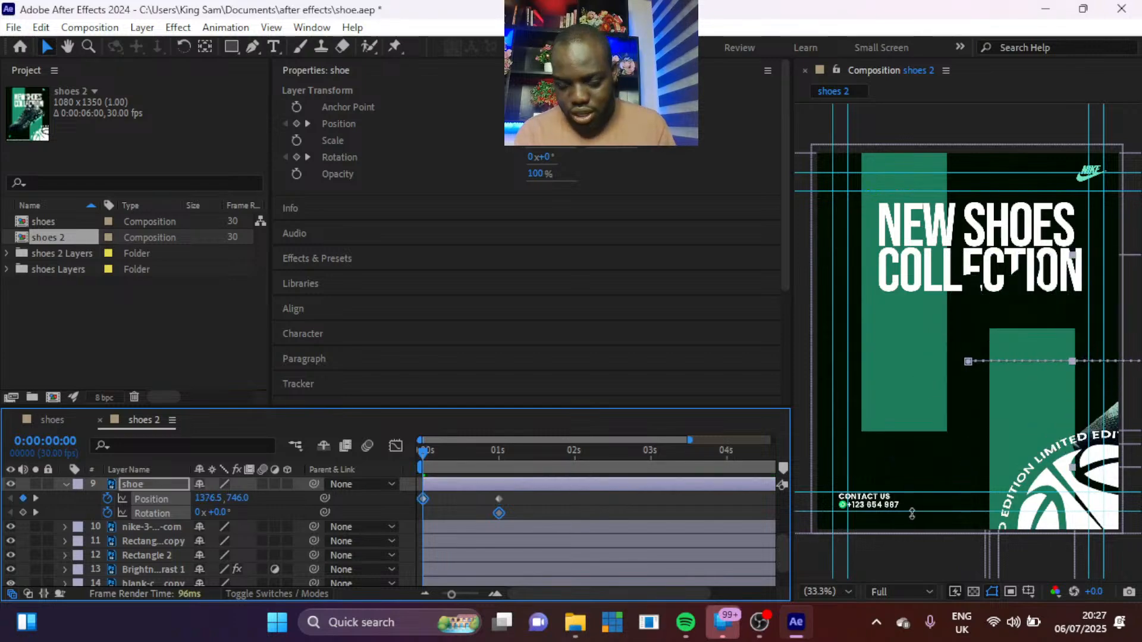
key(ctrl+z)
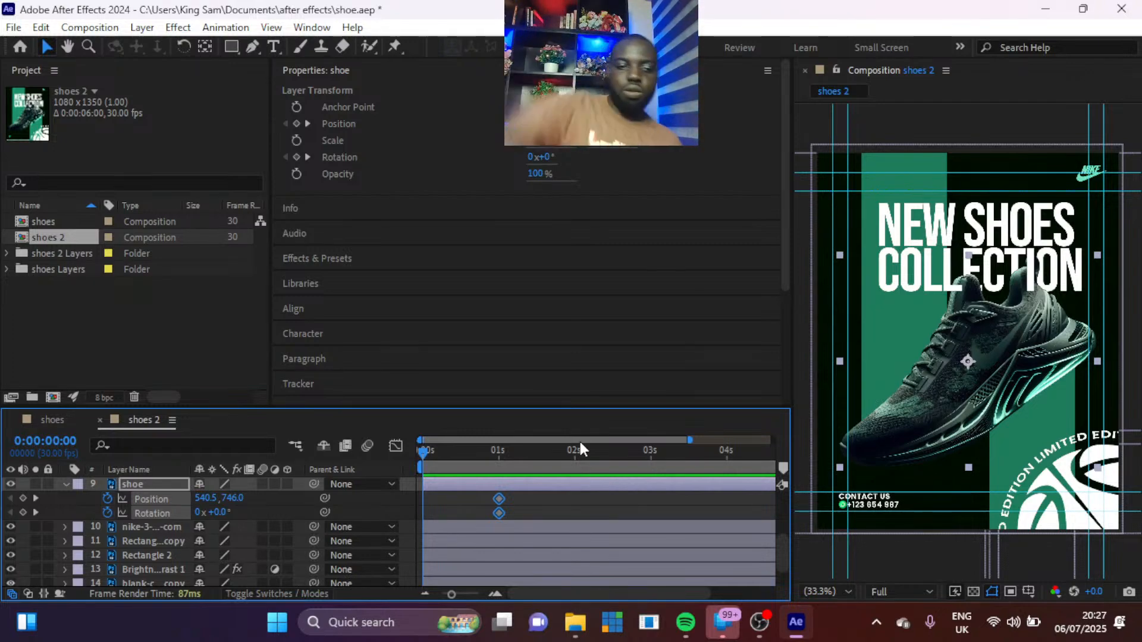
Step: Set the shoe layer's Rotation to 55° at 0:00:00:00, previewing the spin along the way
drag(220, 512, 254, 504)
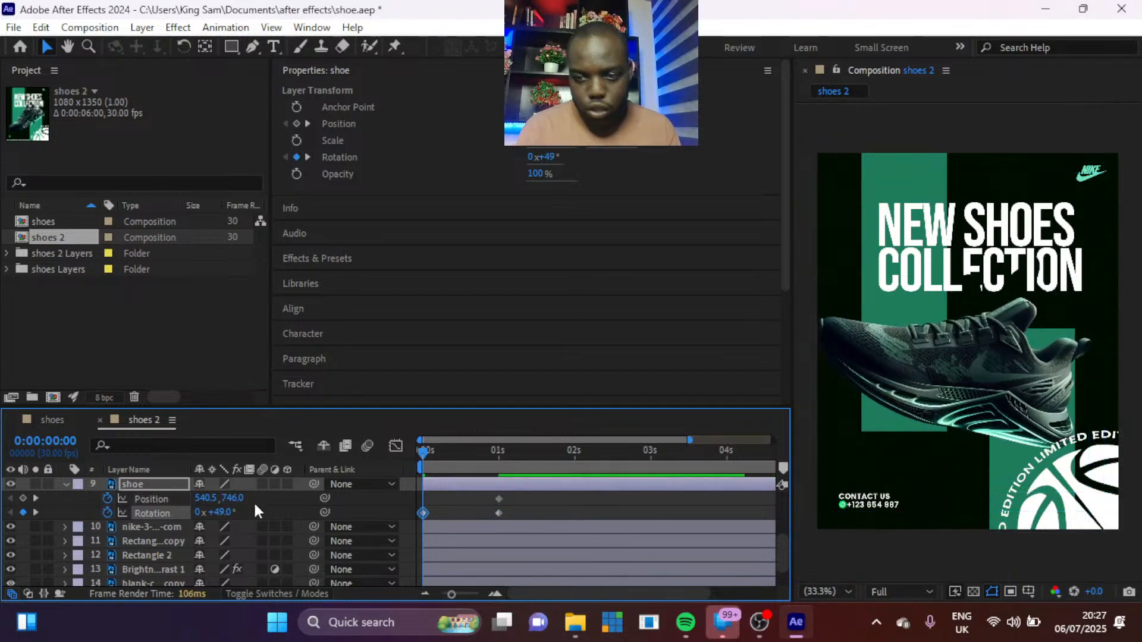
key(space)
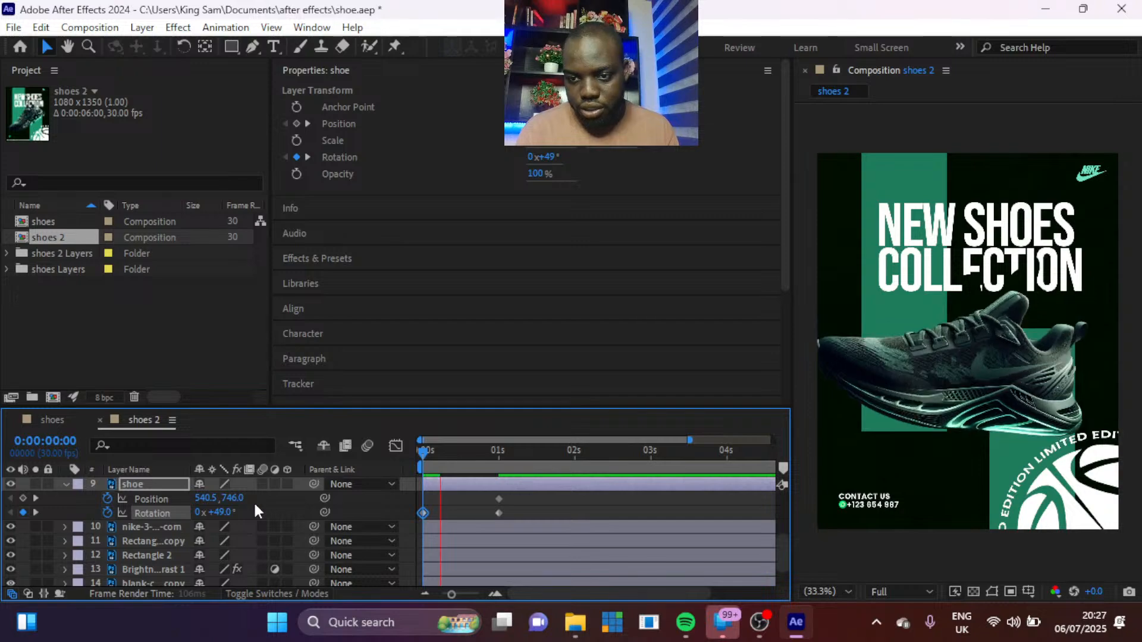
key(space)
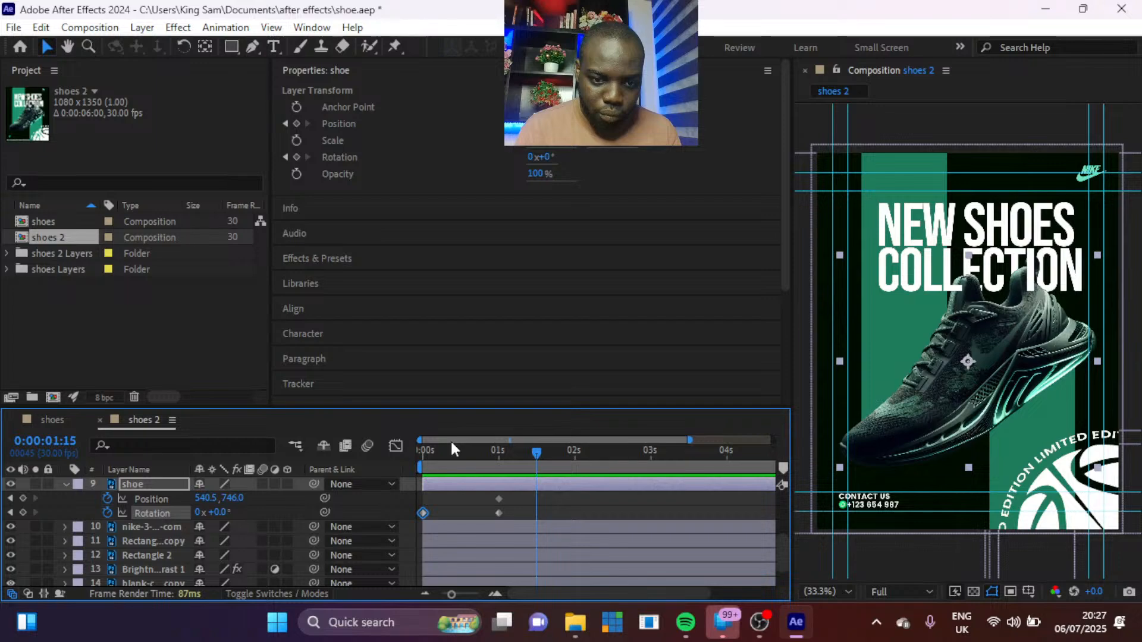
key(Home)
click(212, 512)
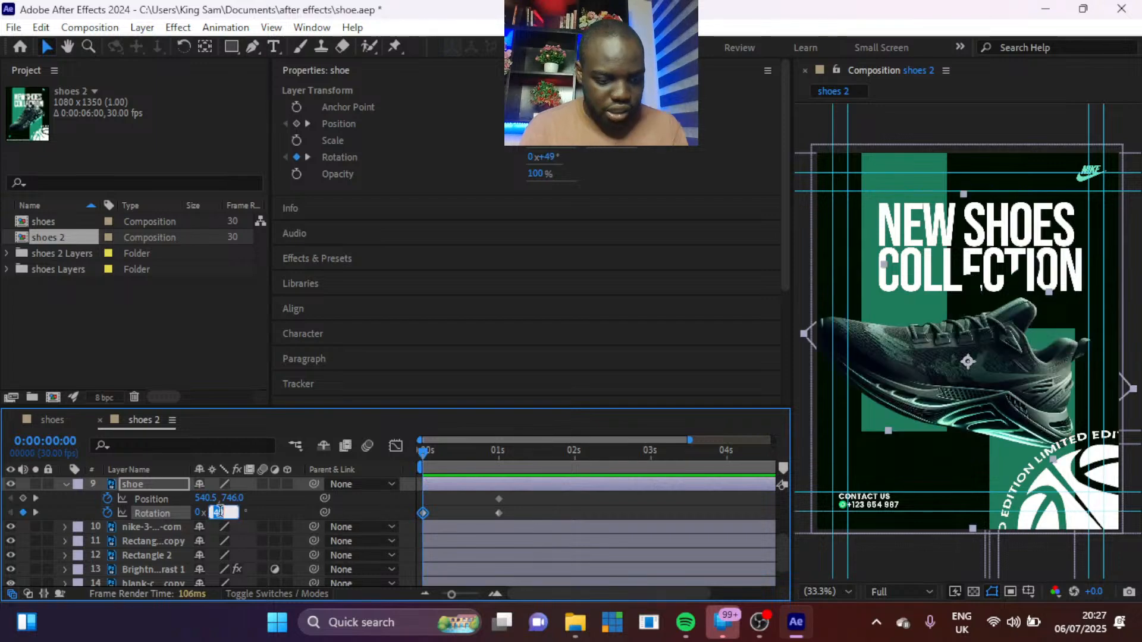
text(55)
key(Return)
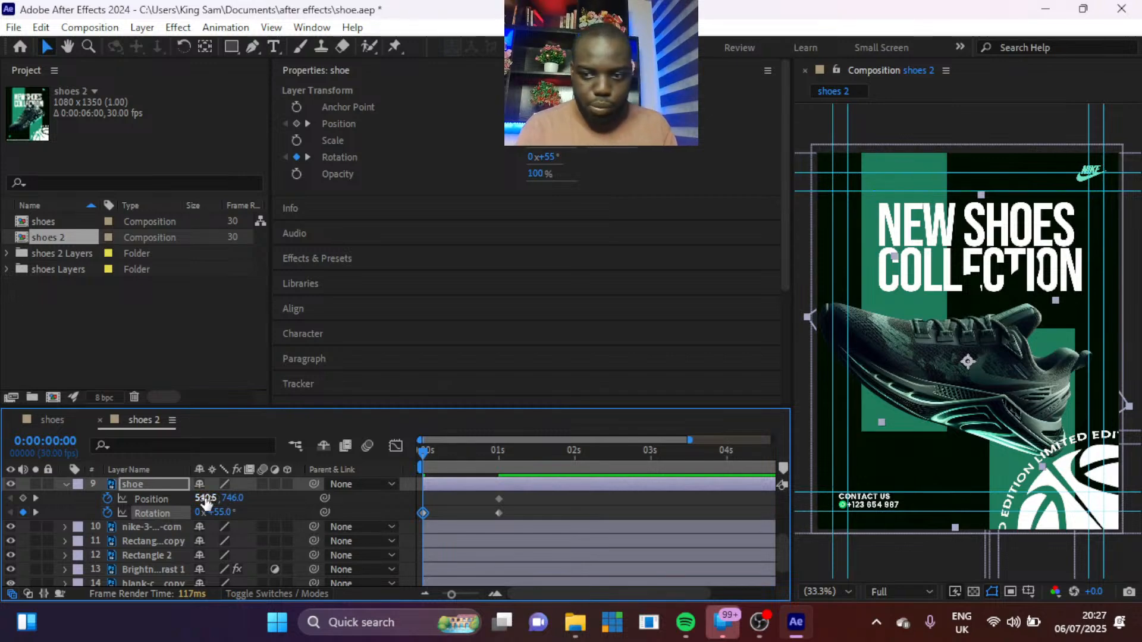
Step: Set the shoe layer's Position to 1682.5, 672.0 at 0:00:00:00, off the canvas, and preview the entrance
drag(207, 499, 1112, 558)
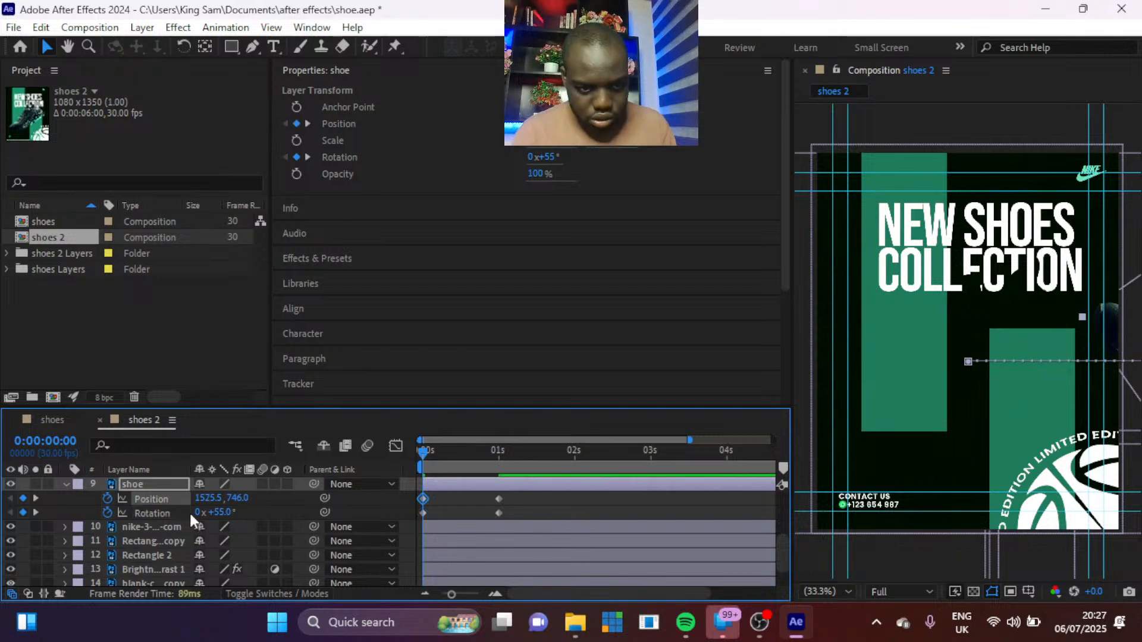
drag(208, 498, 331, 497)
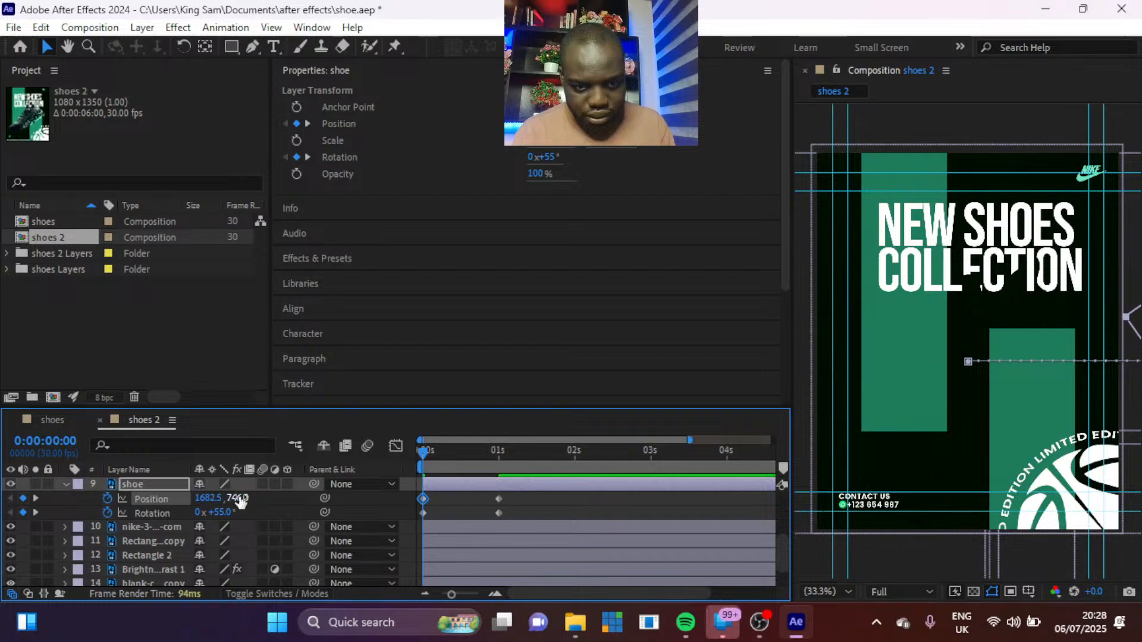
drag(240, 501, 196, 500)
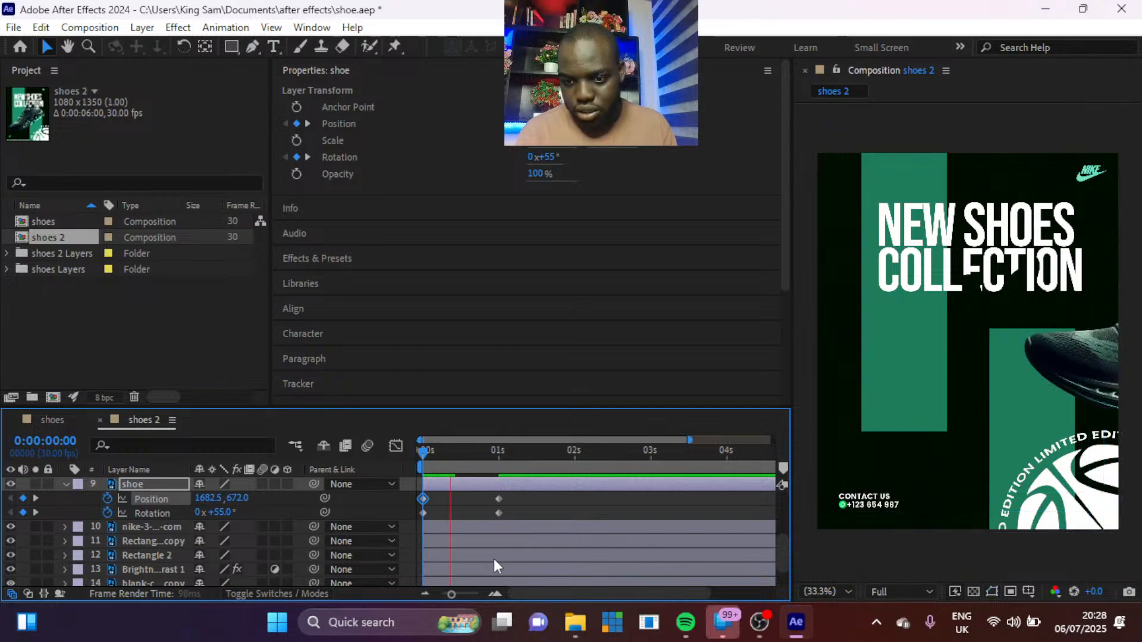
key(space)
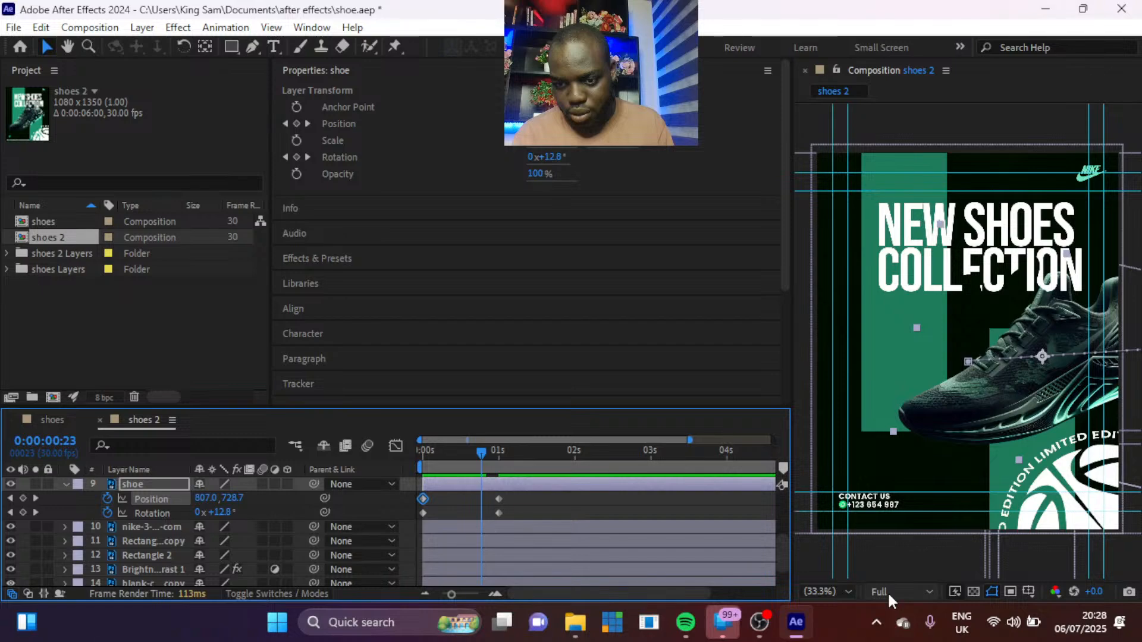
Step: Reduce the composition's preview resolution to Third and play back the shoe animation
click(888, 592)
click(890, 554)
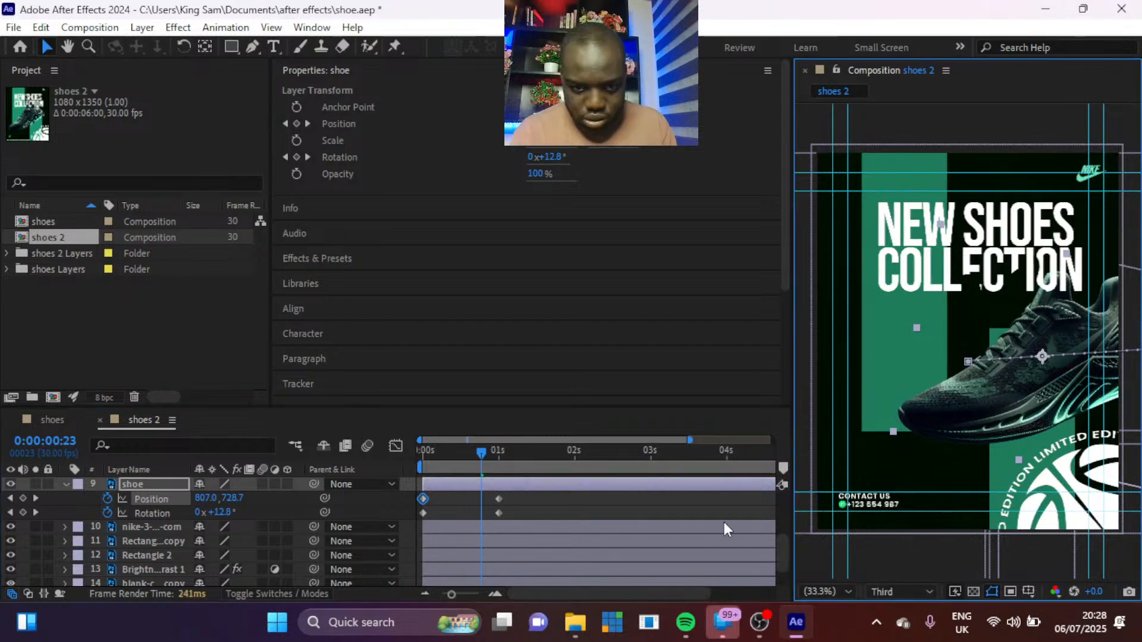
click(462, 483)
key(space)
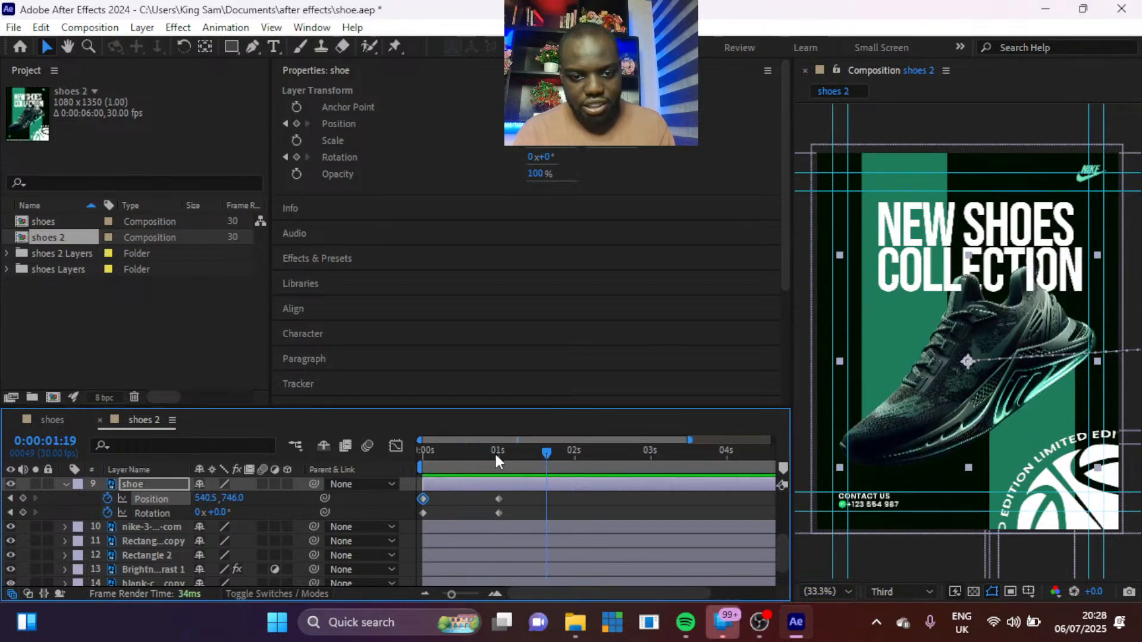
Step: Add a Rotation keyframe of -7° to the shoe layer at the last frame, 0:00:05:29
key(Page_Up)
key(Page_Up)
key(Page_Up)
key(Page_Up)
key(Page_Up)
key(Page_Up)
key(Page_Up)
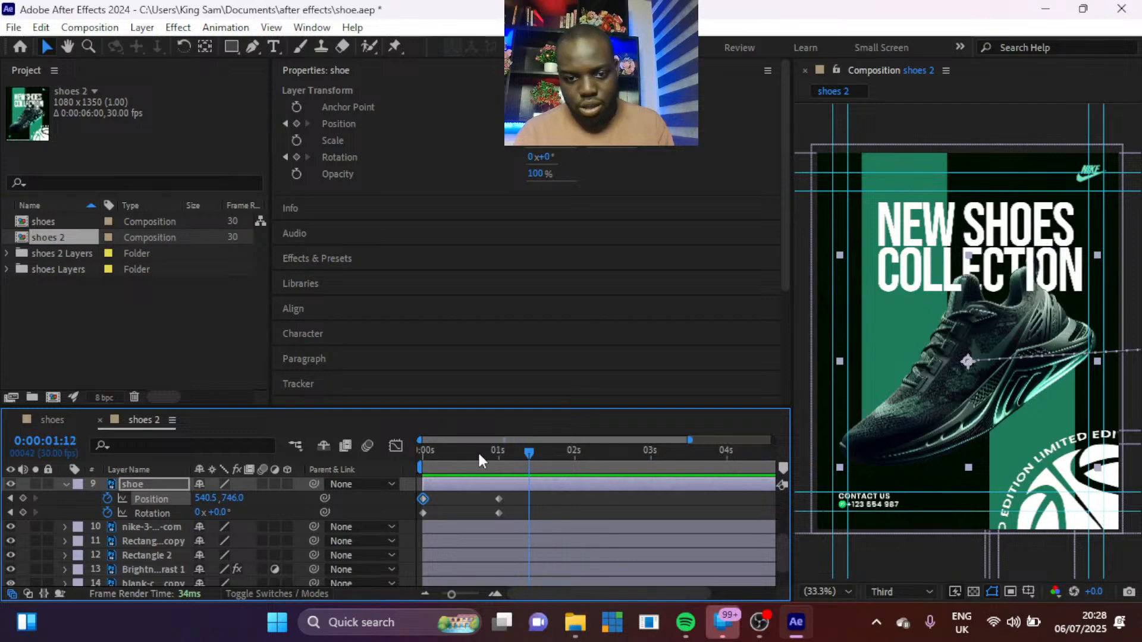
drag(572, 454, 777, 455)
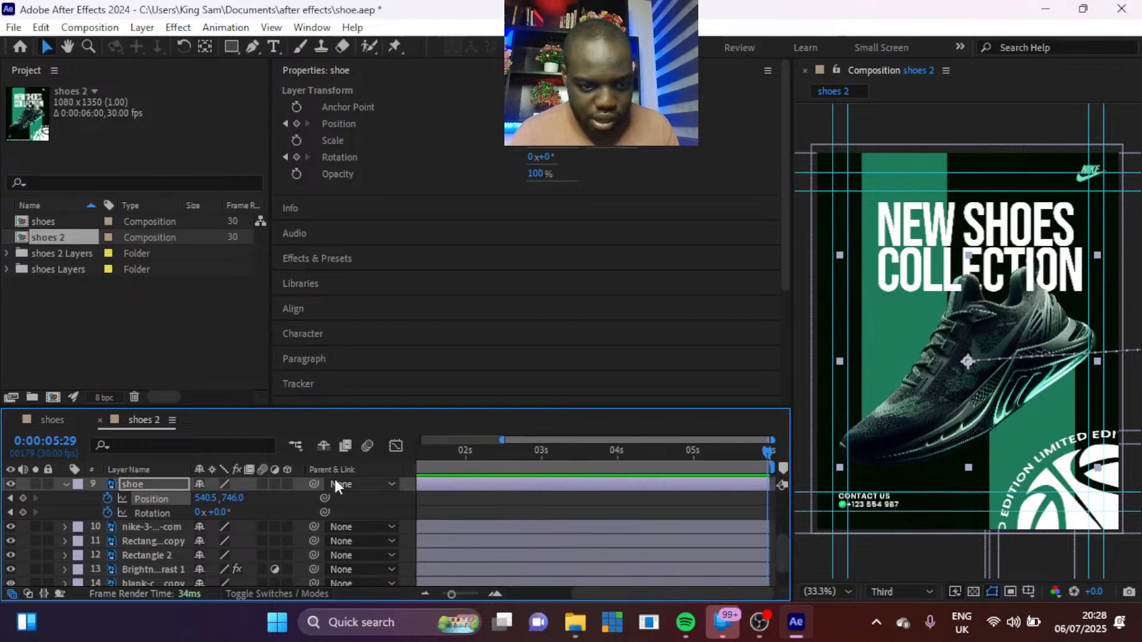
drag(220, 513, 216, 514)
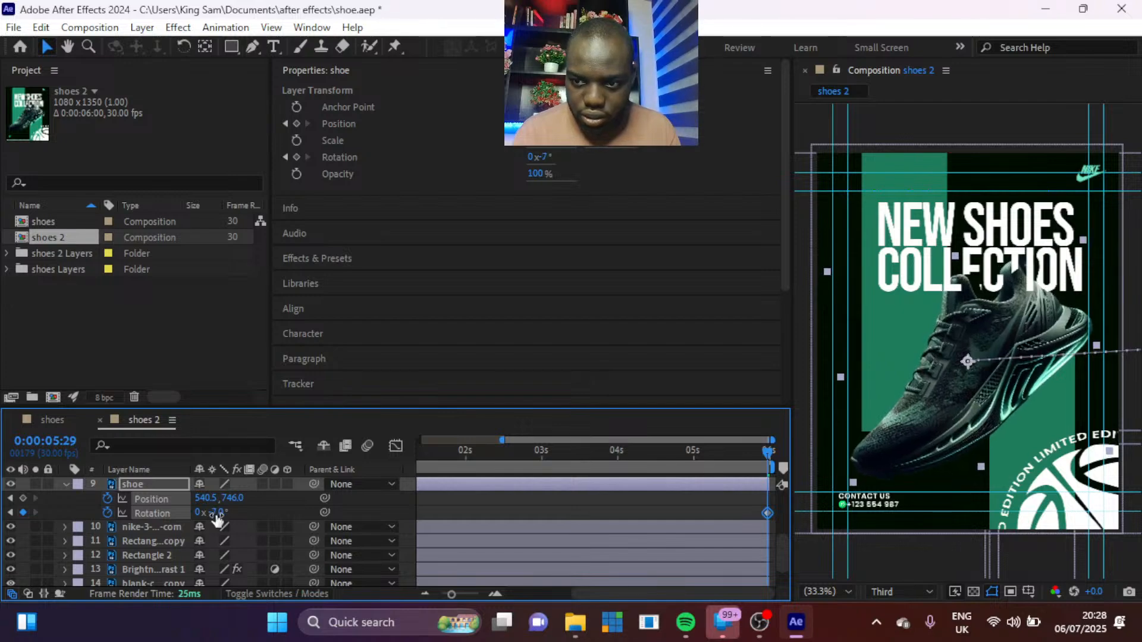
Step: Show the full six seconds in the timeline and preview the shoe animation from the start
click(460, 451)
drag(504, 440, 420, 440)
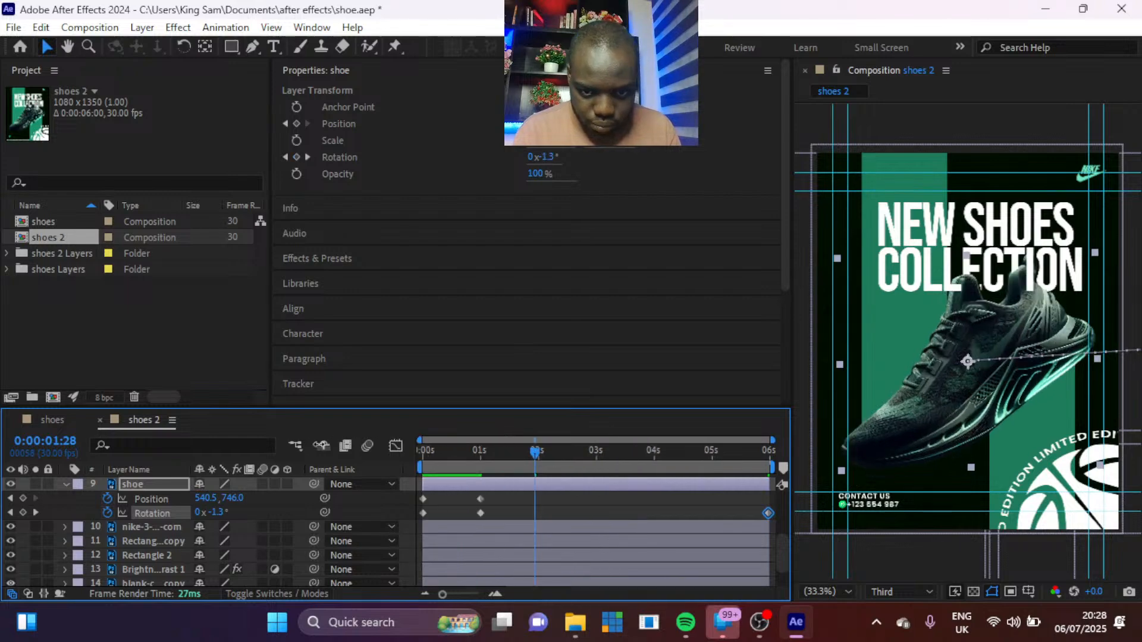
key(Home)
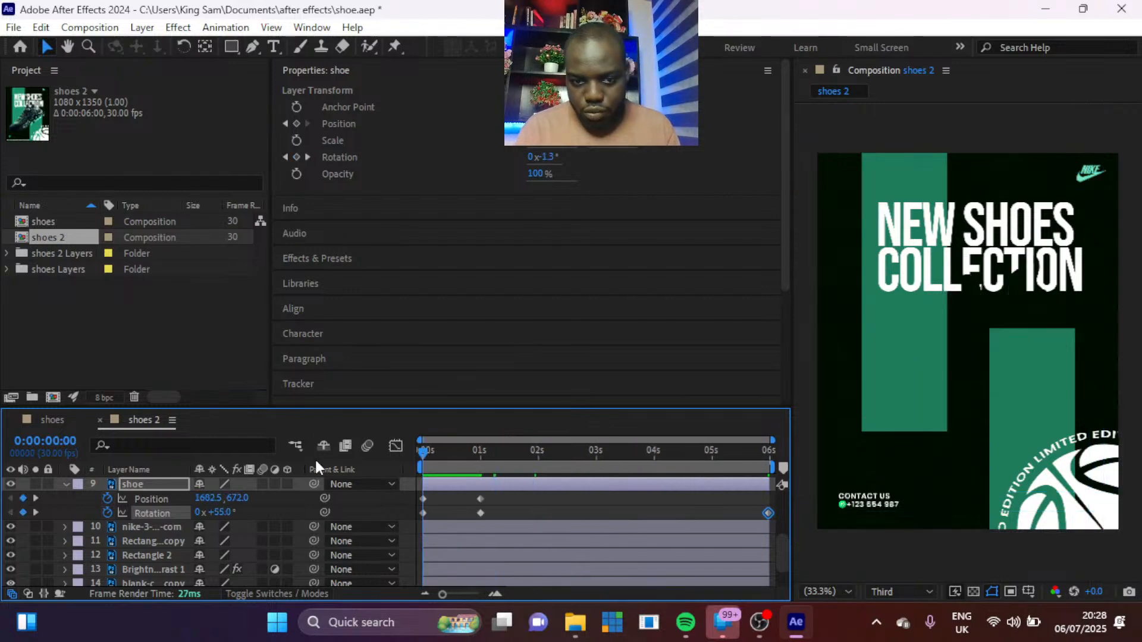
key(space)
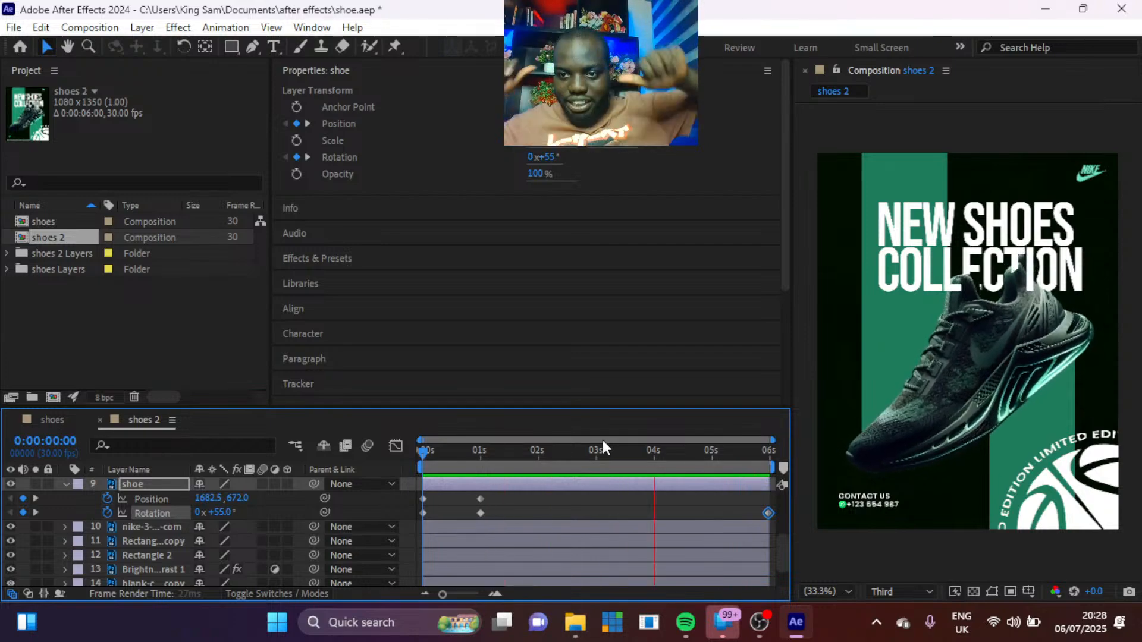
key(space)
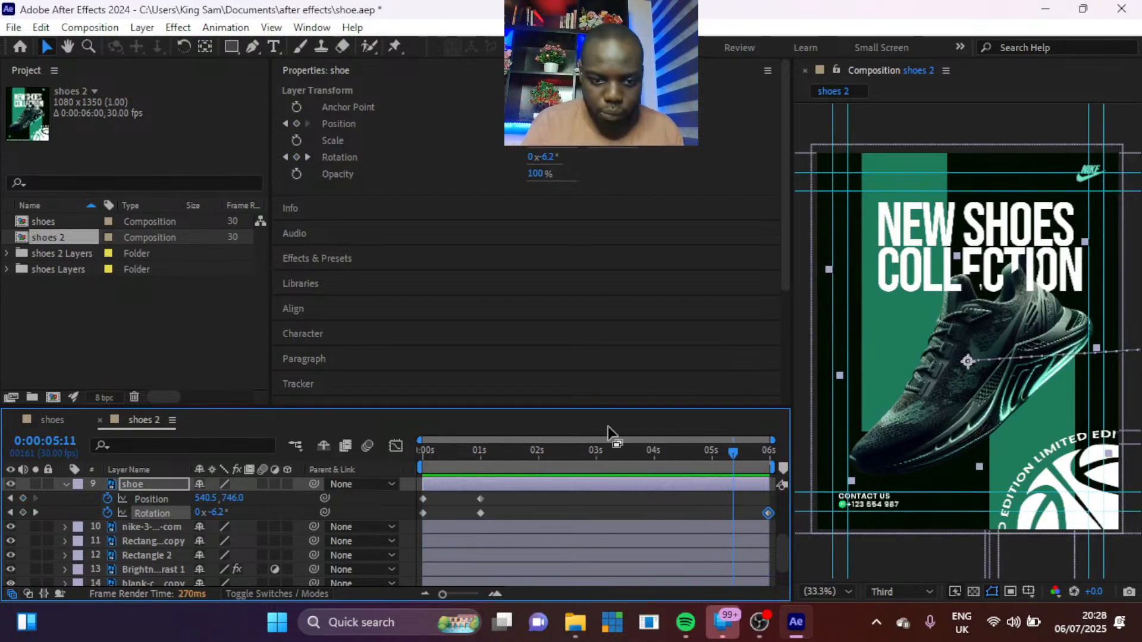
Step: Apply Easy Ease to the shoe's Position and Rotation keyframes at 0 and 1 second, and display their curves in the Graph Editor
drag(513, 517, 385, 489)
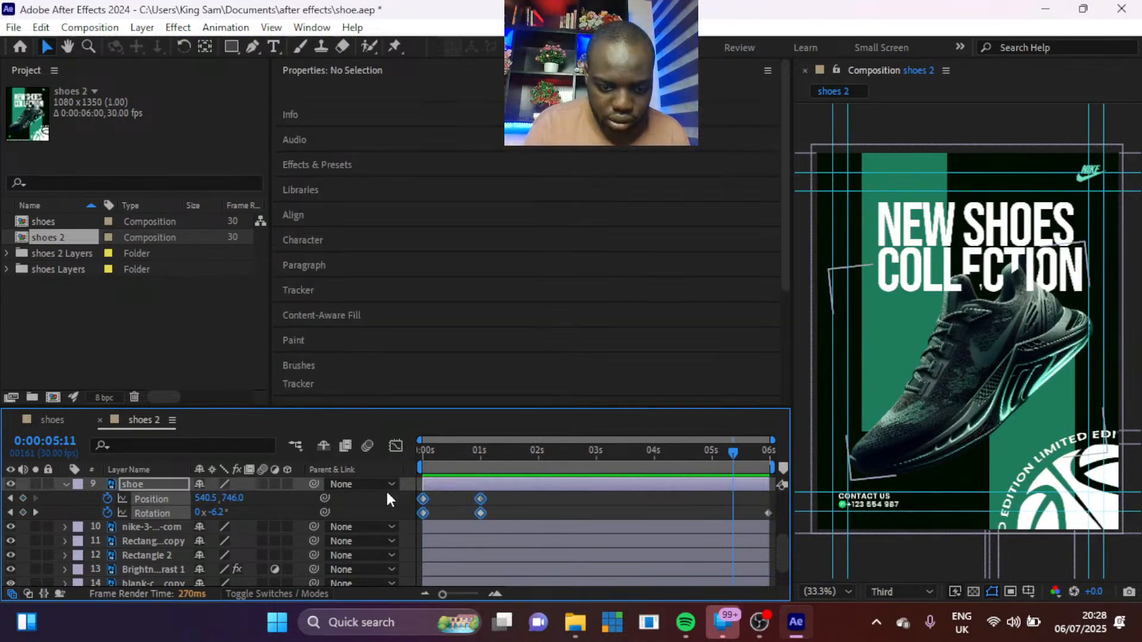
key(F9)
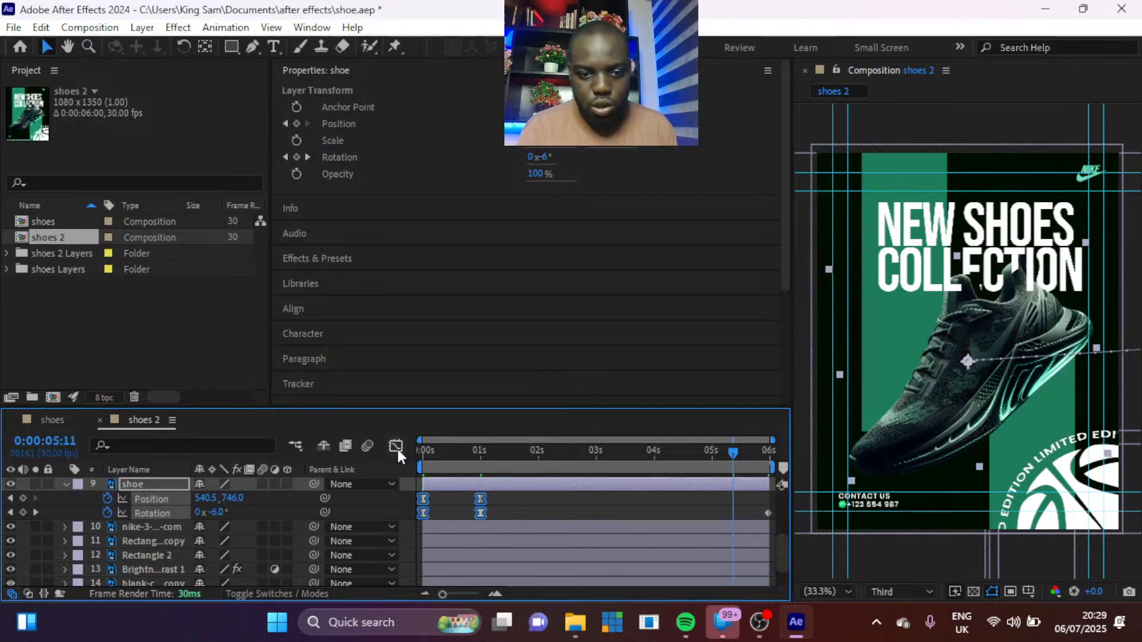
click(396, 447)
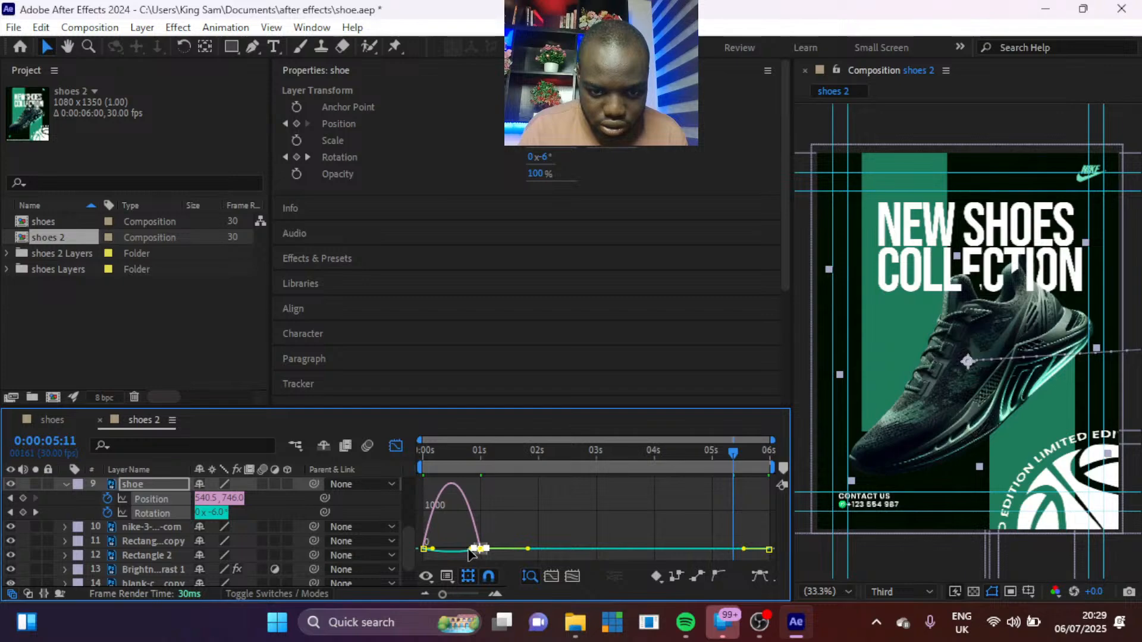
Step: Extend the incoming ease handle of the 1-second keyframes back to about frame 15 so the speed peaks early, and preview the motion
drag(773, 440, 589, 441)
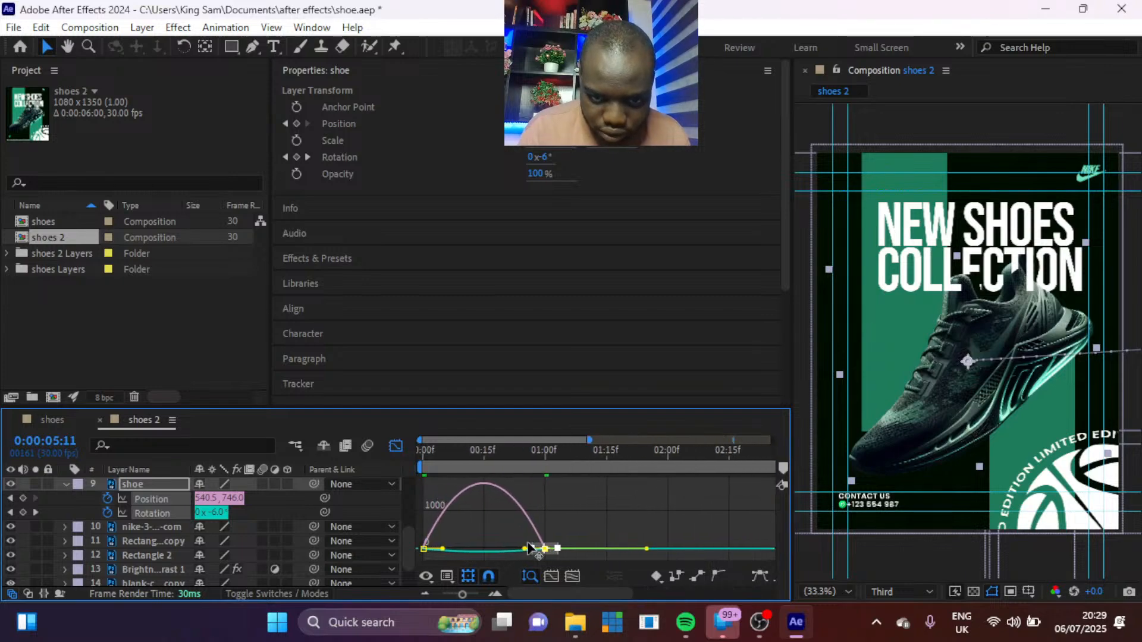
drag(528, 549, 486, 552)
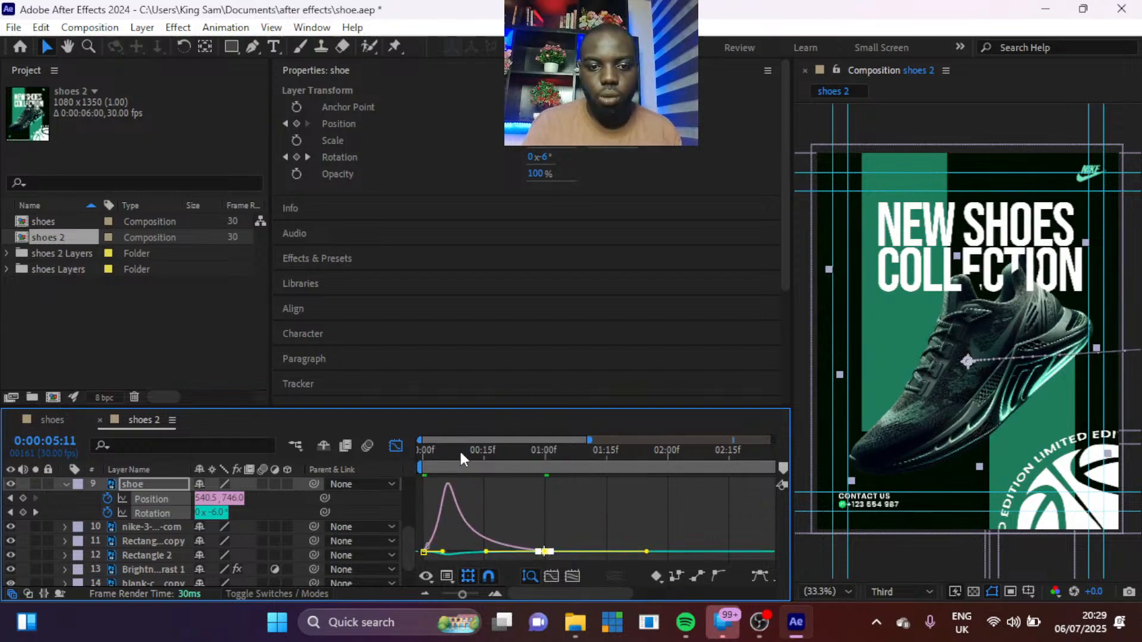
key(Home)
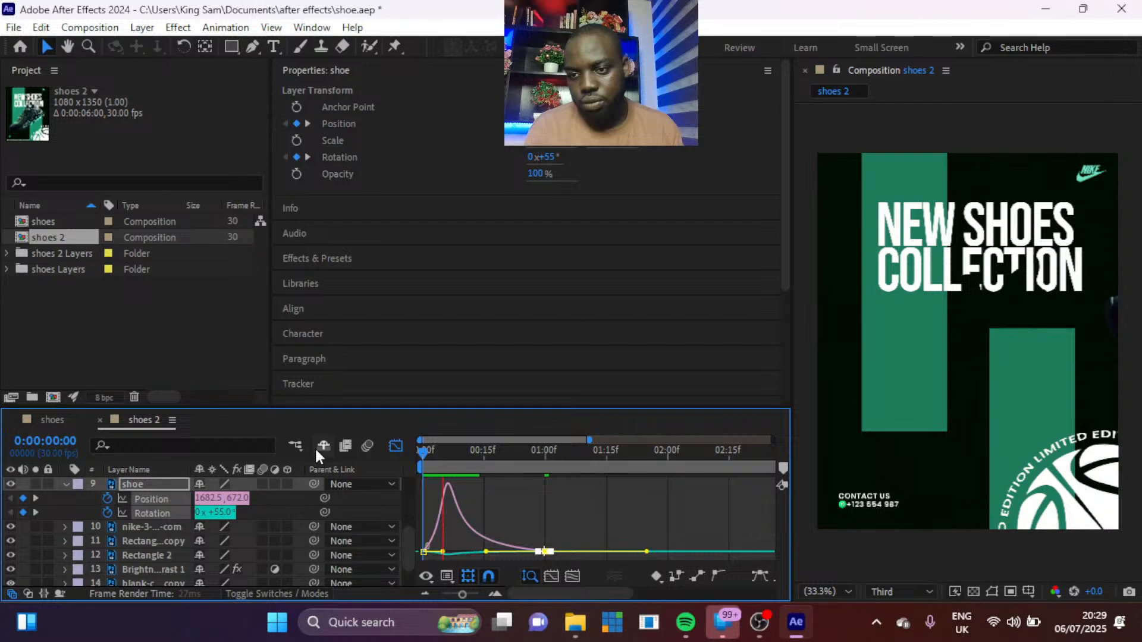
key(space)
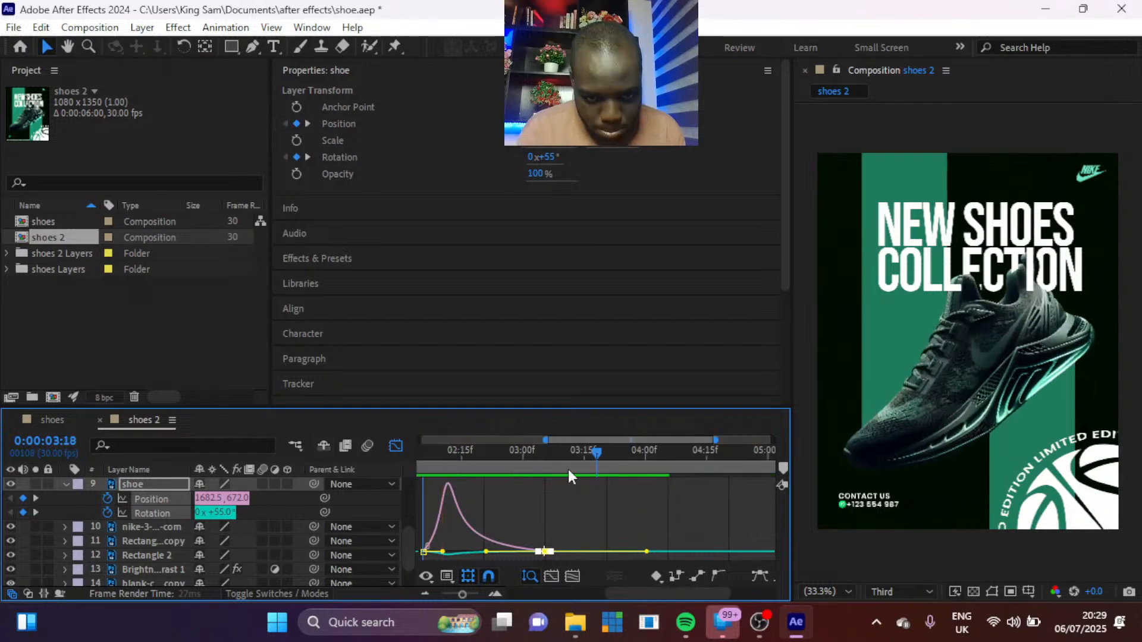
key(space)
Step: Shorten the outgoing ease handle of the shoe's first keyframes for a faster start, and return to 0:00:00:00
drag(569, 441, 429, 445)
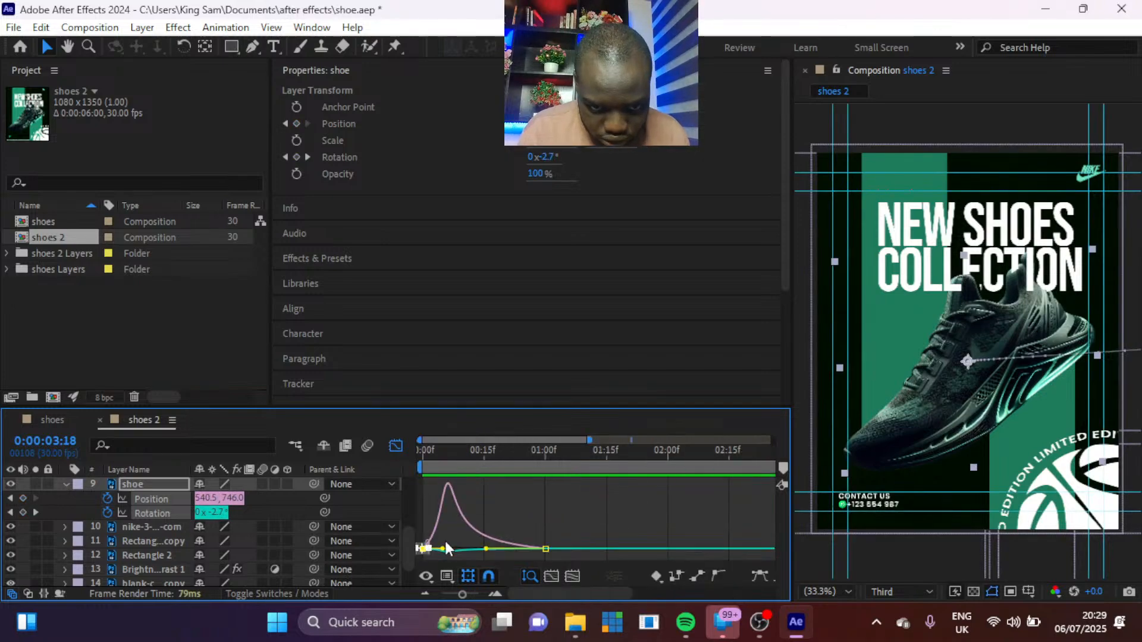
drag(446, 546, 436, 548)
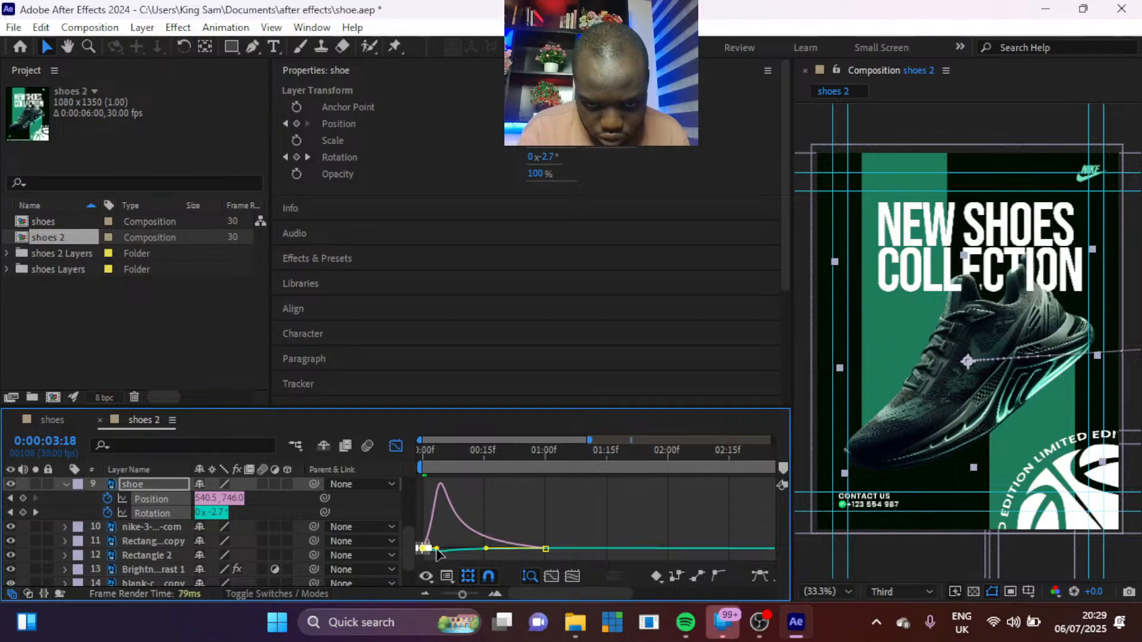
drag(480, 445, 412, 455)
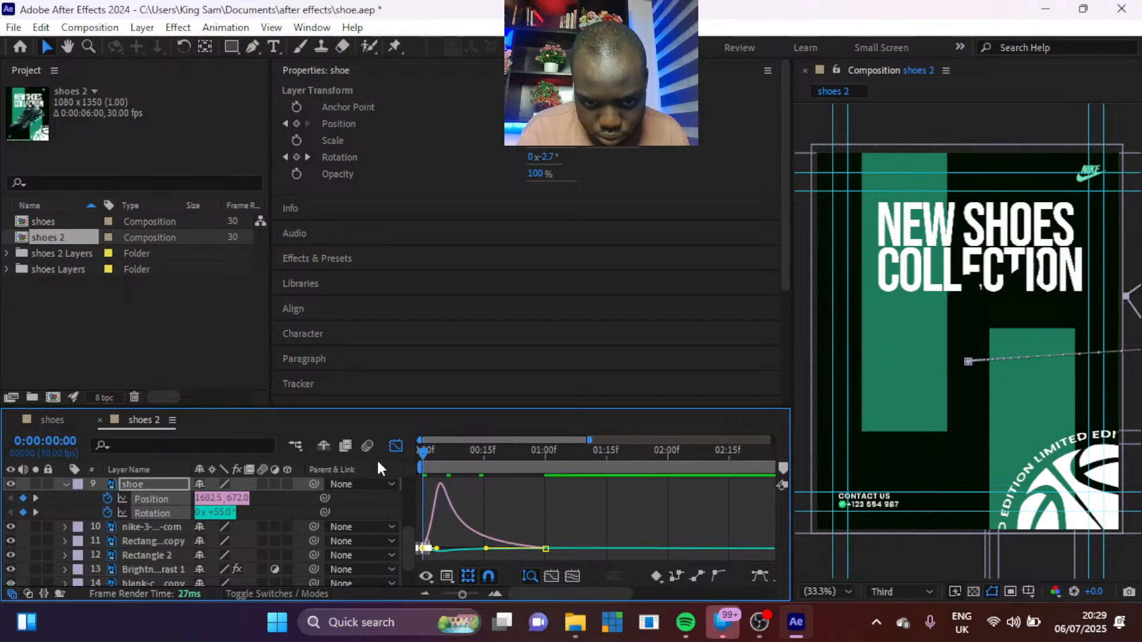
Step: Preview the eased shoe animation from the start to check its slide and rotation
key(space)
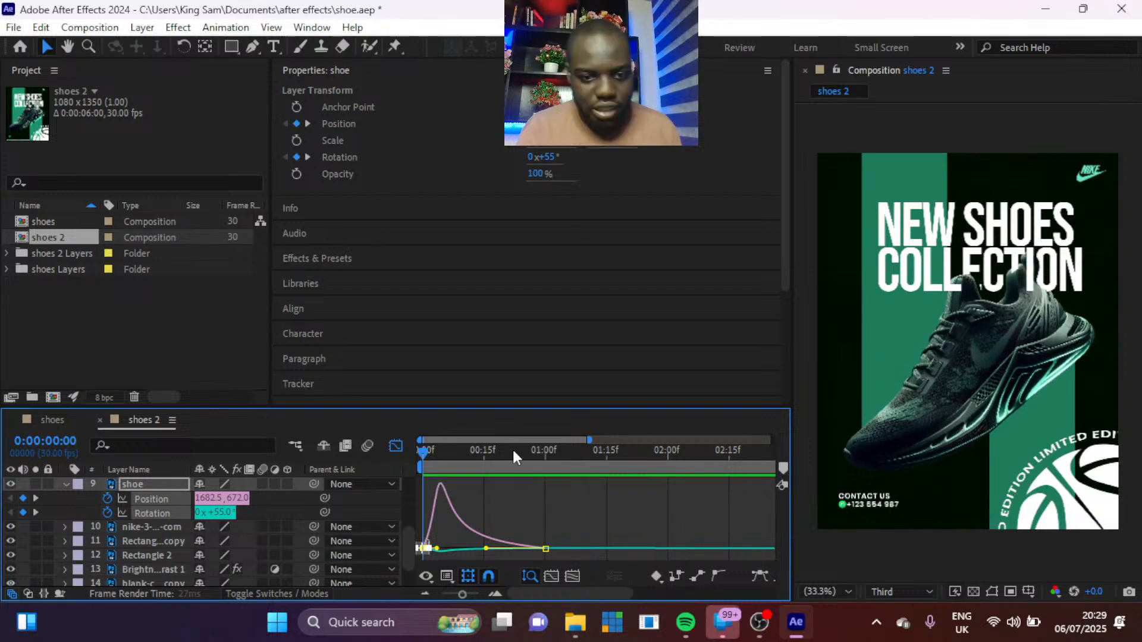
key(space)
key(space)
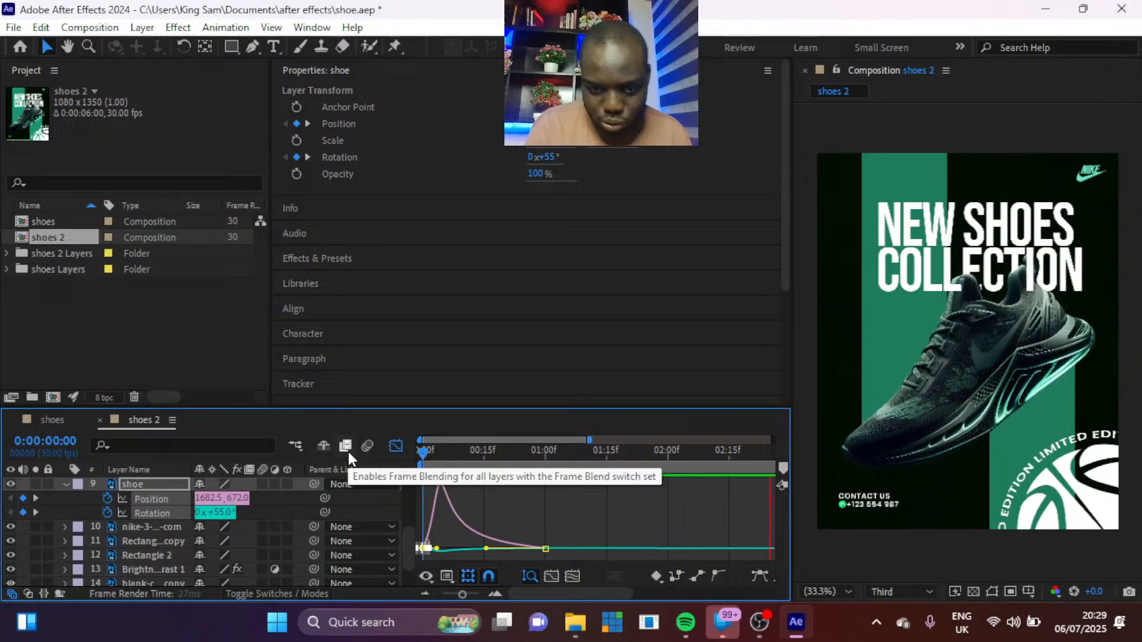
key(space)
Step: Collapse the shoe layer's keyframes, close the Graph Editor and preview the shoe animation again from 0:00:00:00
click(65, 485)
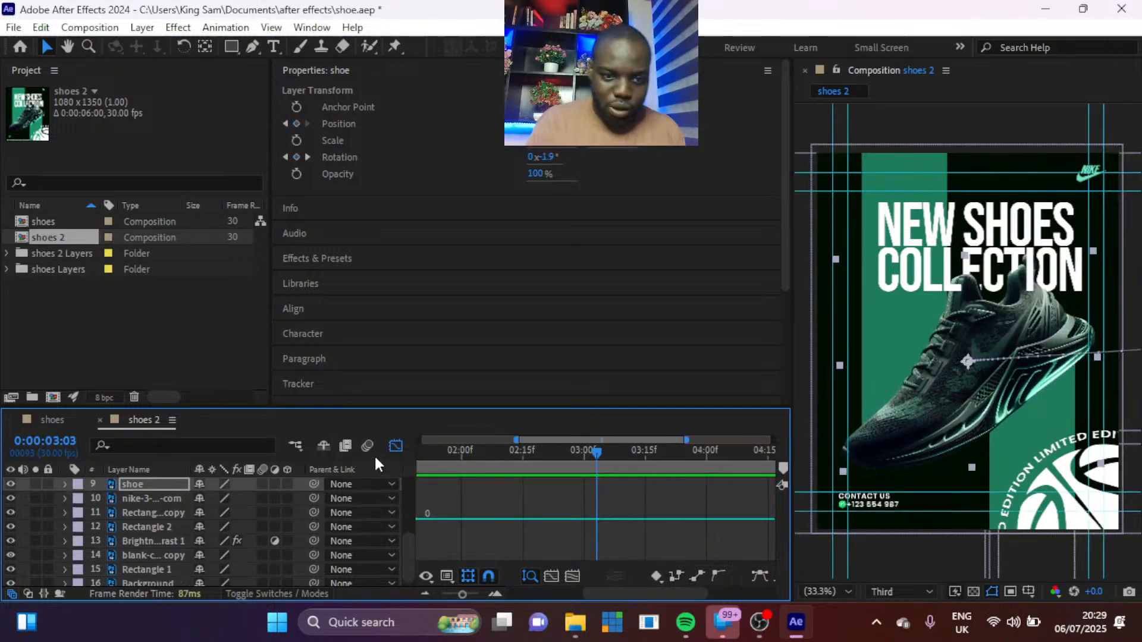
click(395, 448)
drag(506, 464, 335, 448)
key(space)
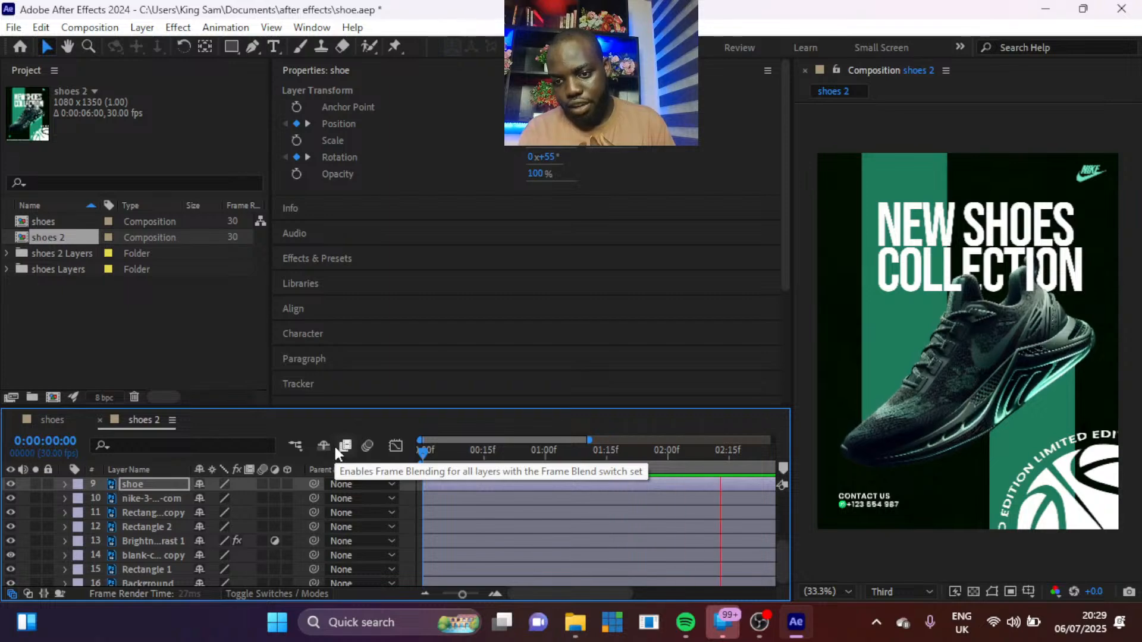
key(k)
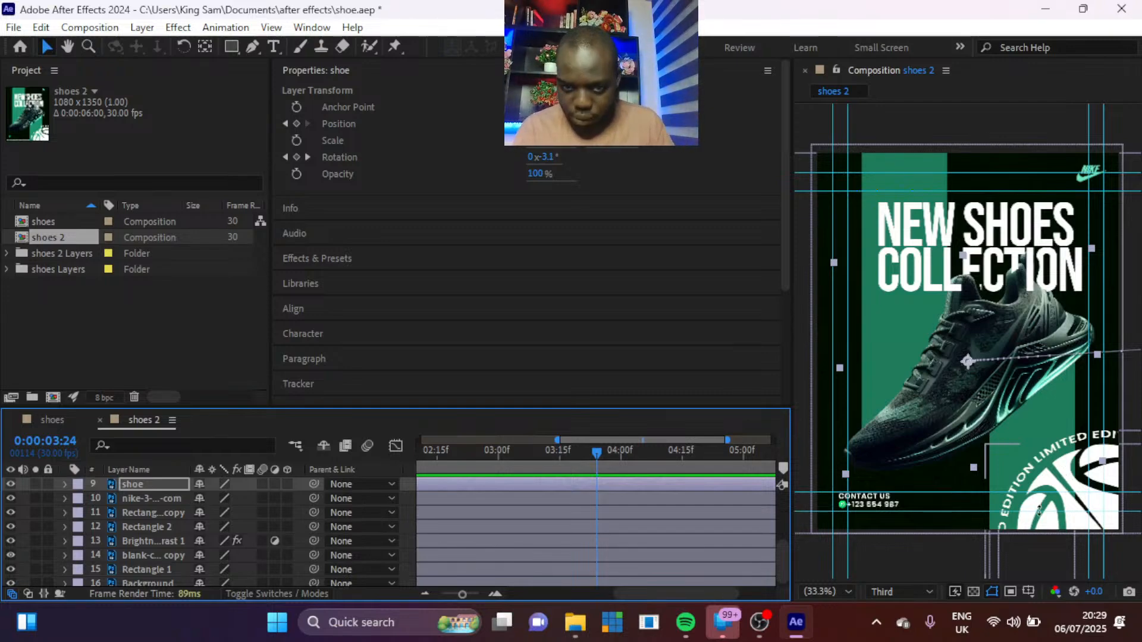
Step: Preview the headline and circular text animation in the finished shoes composition, starting at 0:00:01:01
click(59, 420)
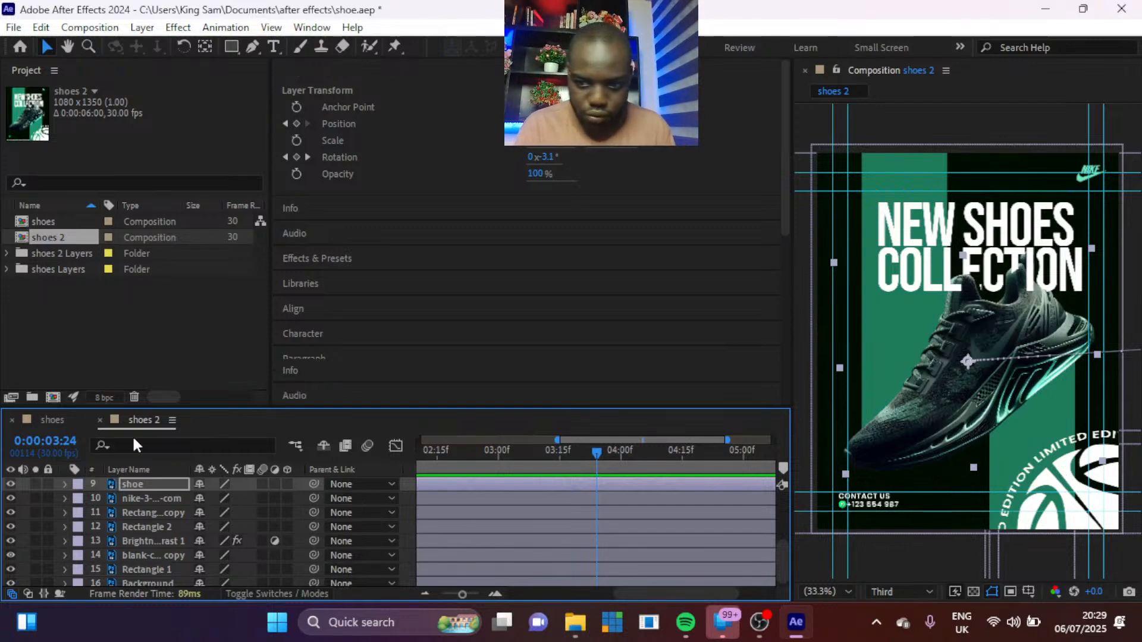
click(564, 452)
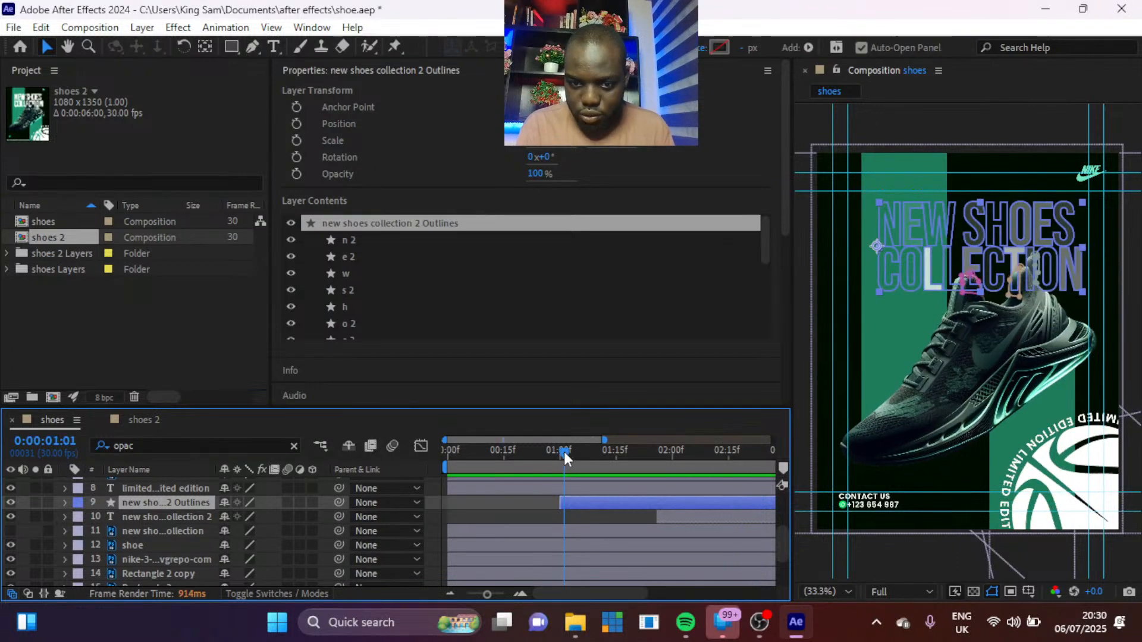
key(space)
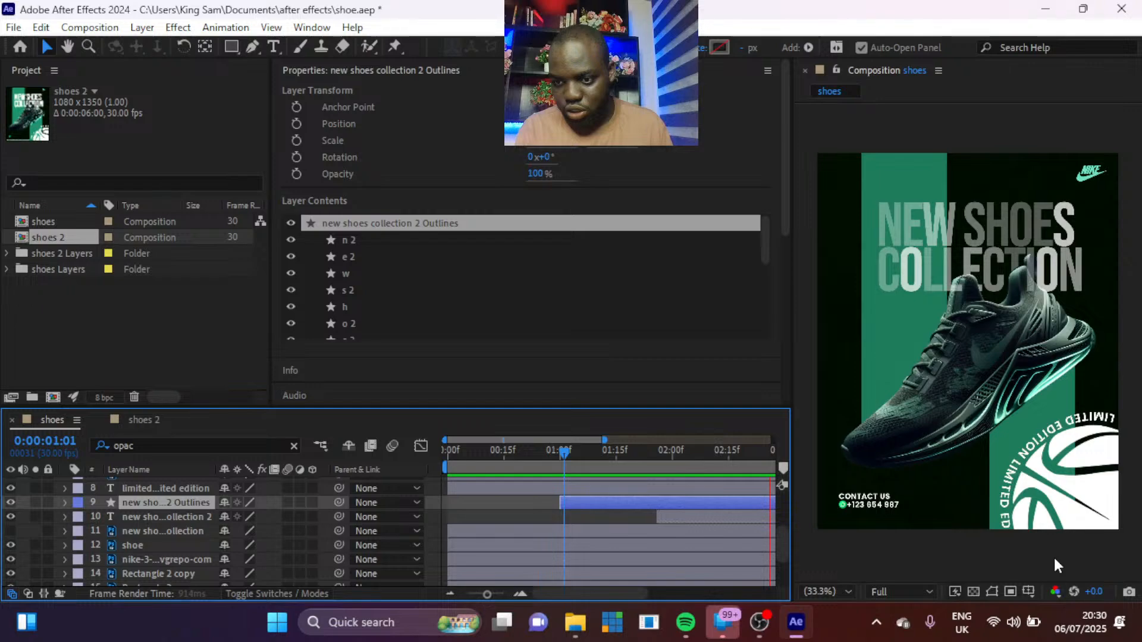
key(space)
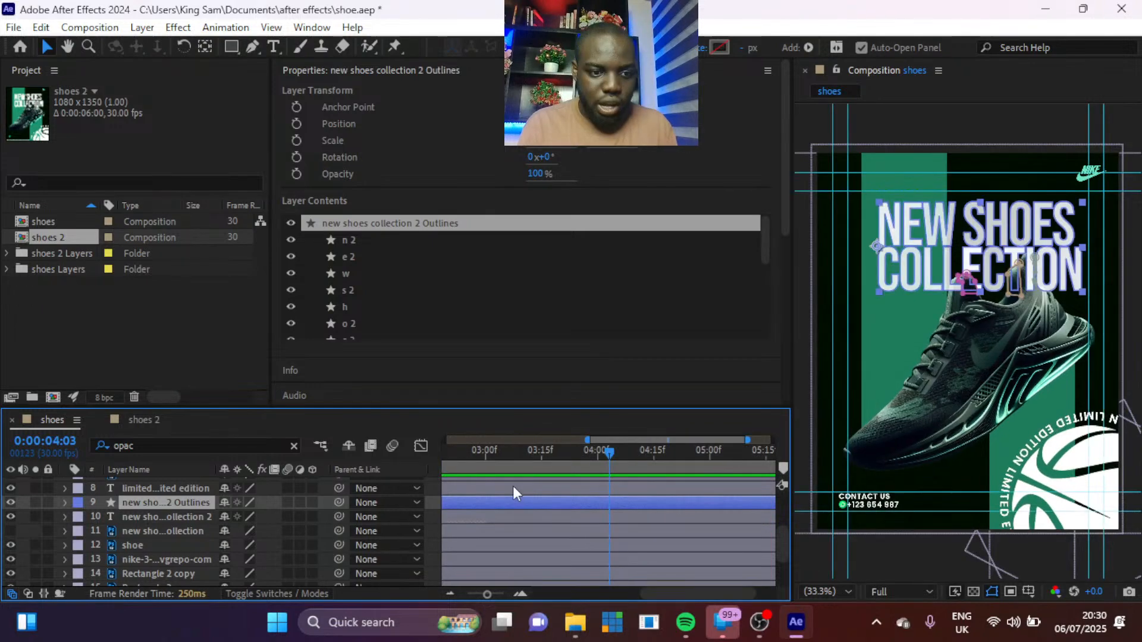
Step: In the shoes 2 composition, show the full six seconds and move the basketball and its curved LIMITED EDITION text to the poster's centre
click(145, 419)
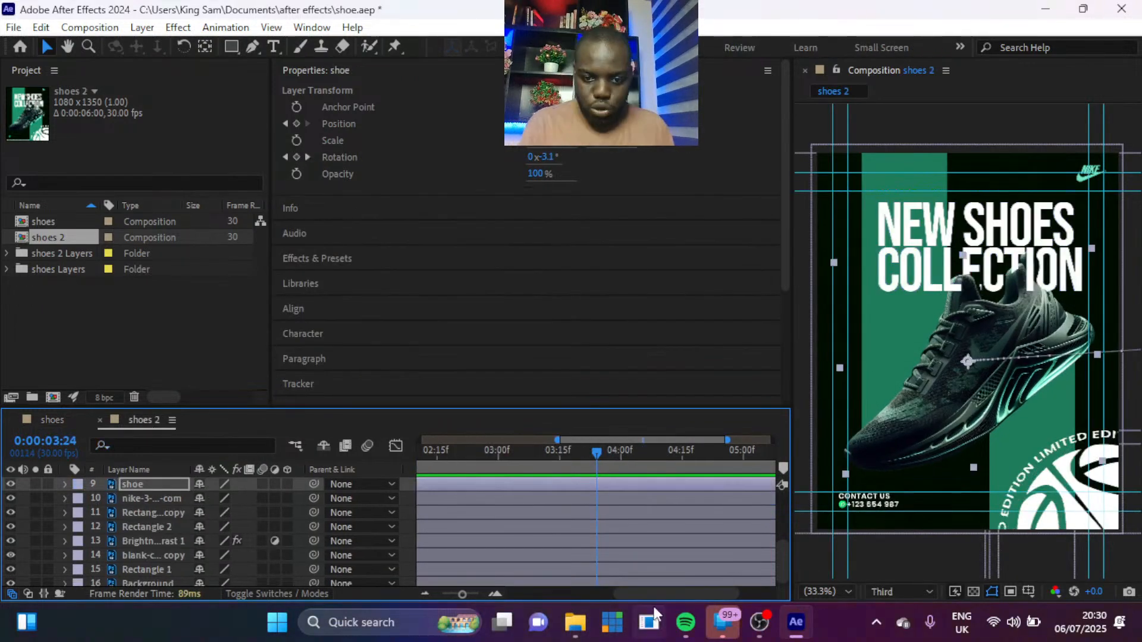
drag(557, 440, 419, 440)
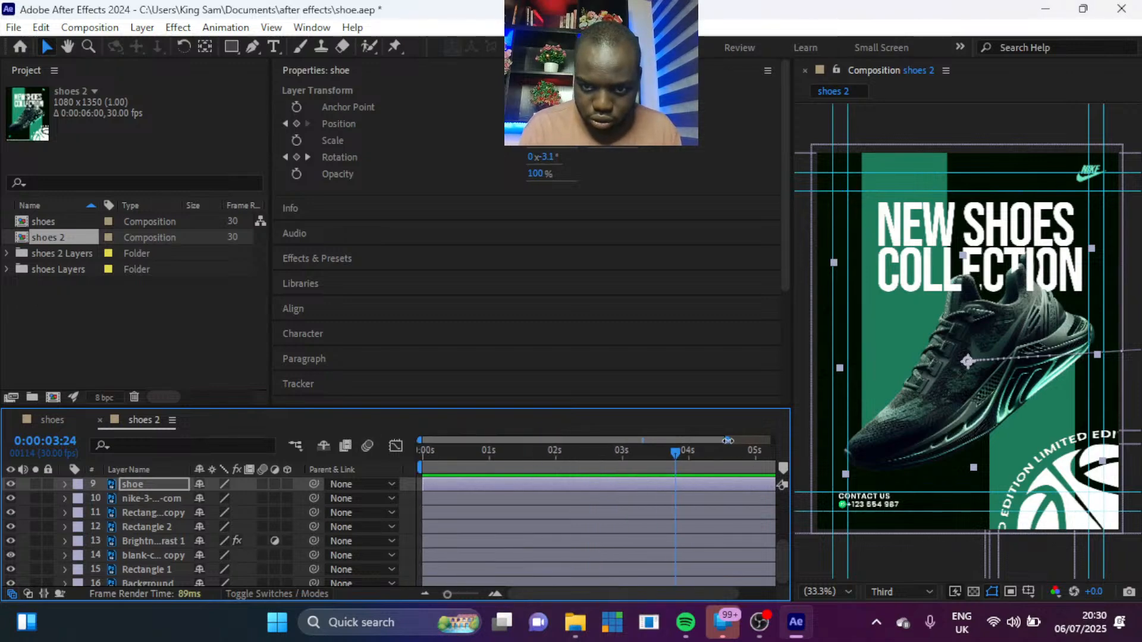
drag(727, 440, 772, 440)
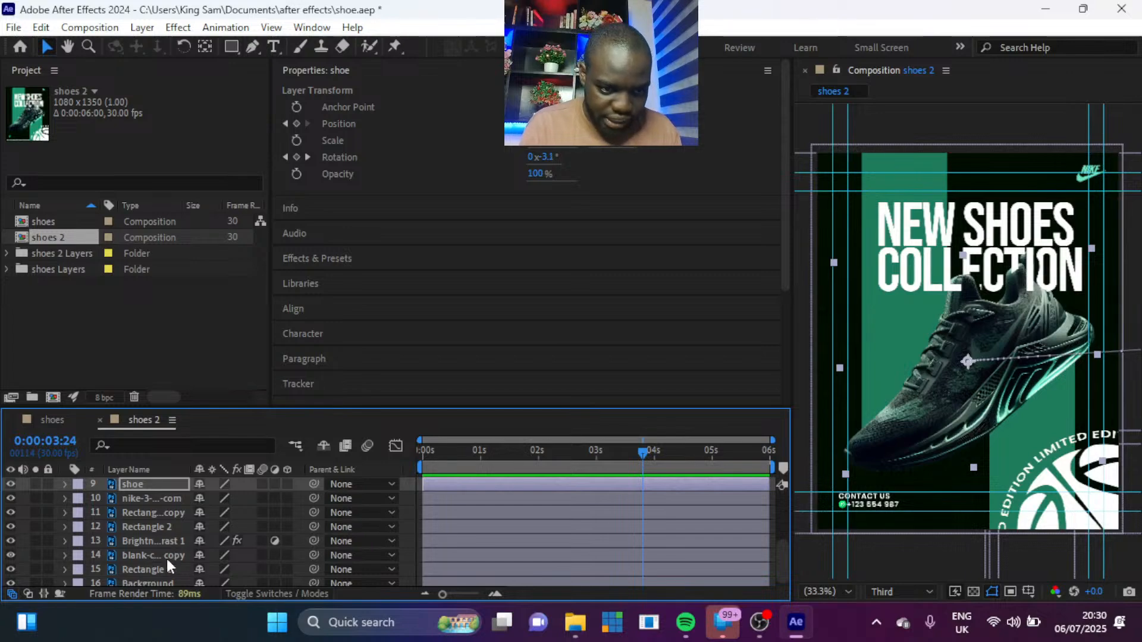
click(1068, 529)
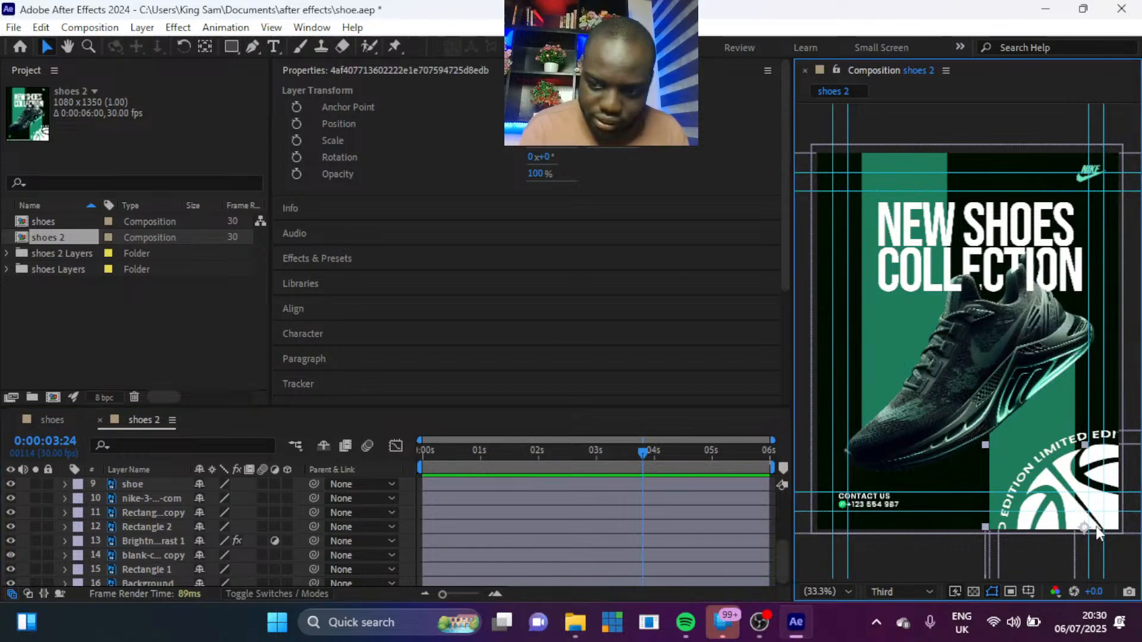
drag(1075, 522, 963, 381)
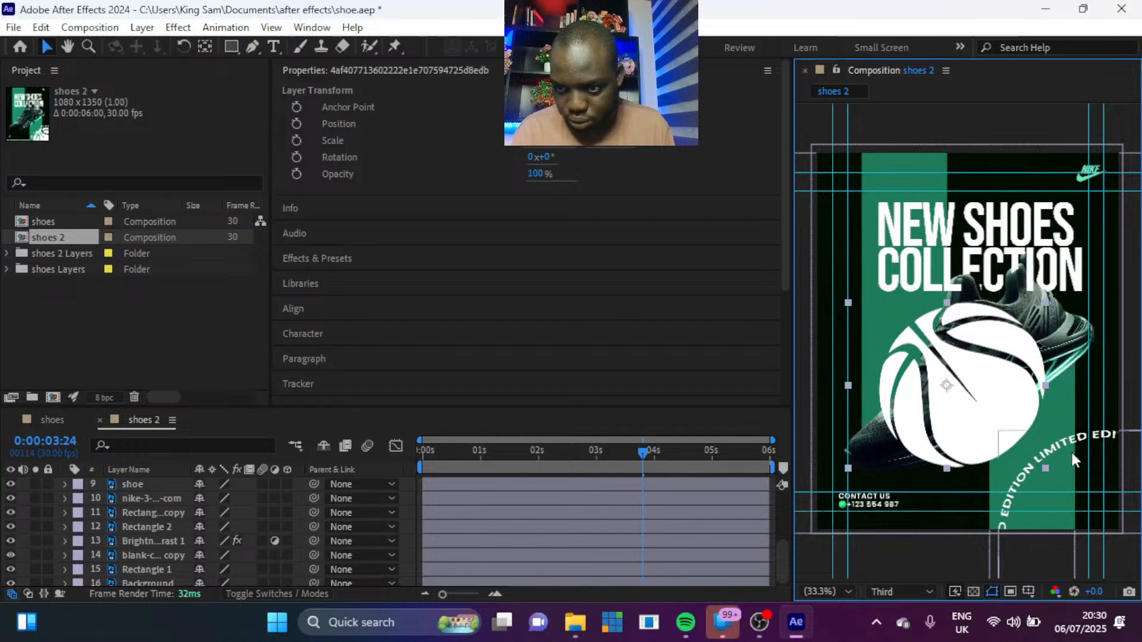
drag(1065, 444, 931, 303)
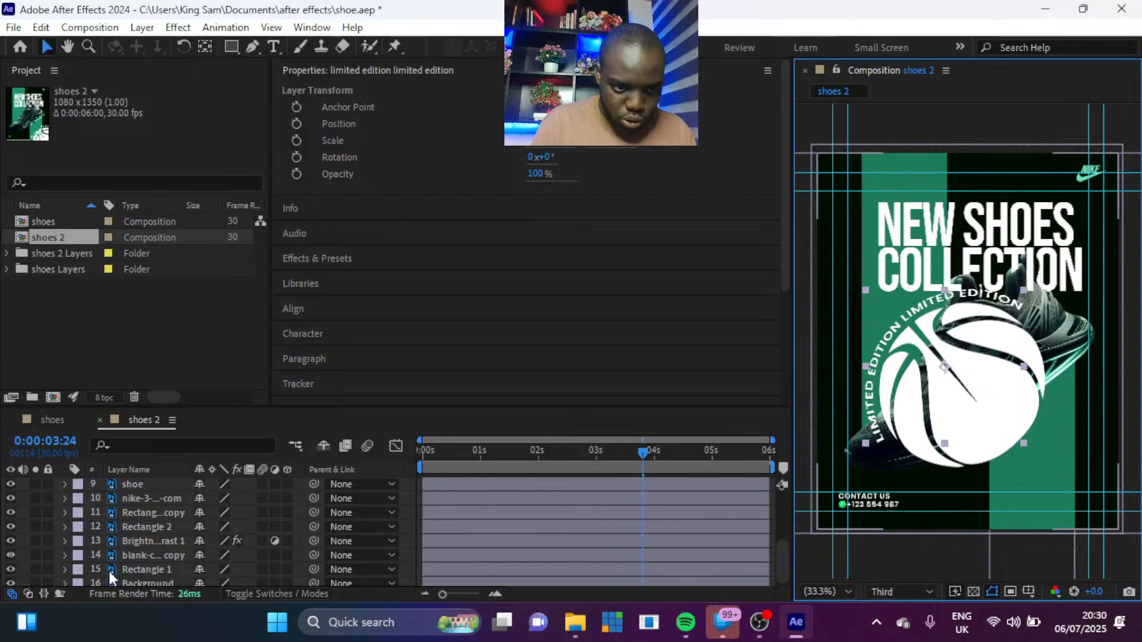
Step: Convert the curved limited edition layer to editable text and move the resulting slanted line up over the headline
scroll(131, 531, up, 5)
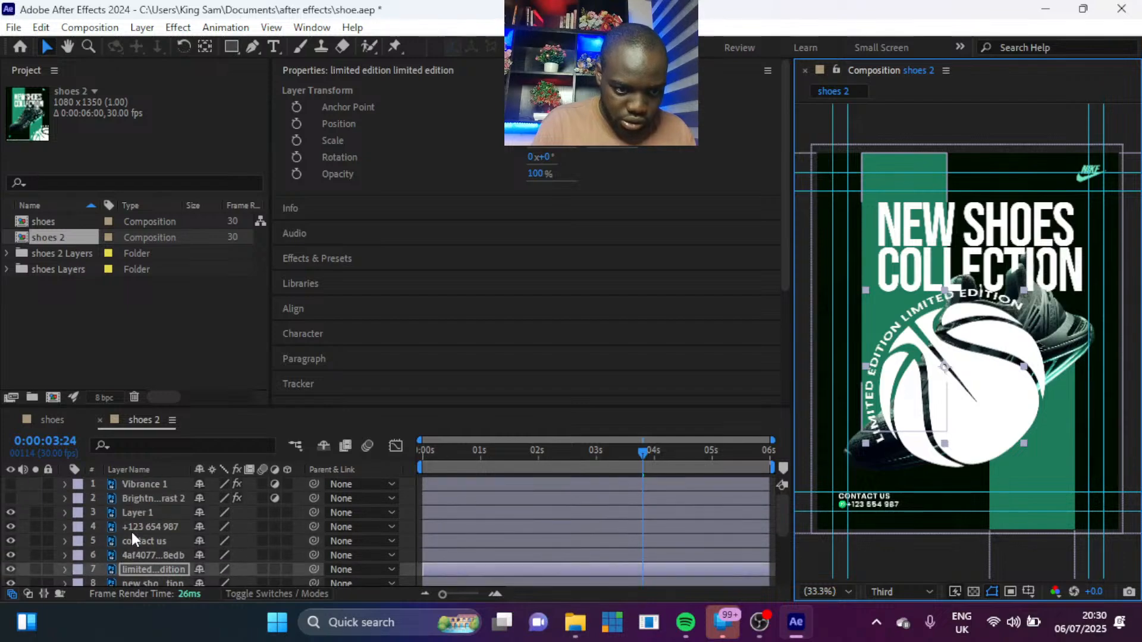
right_click(153, 571)
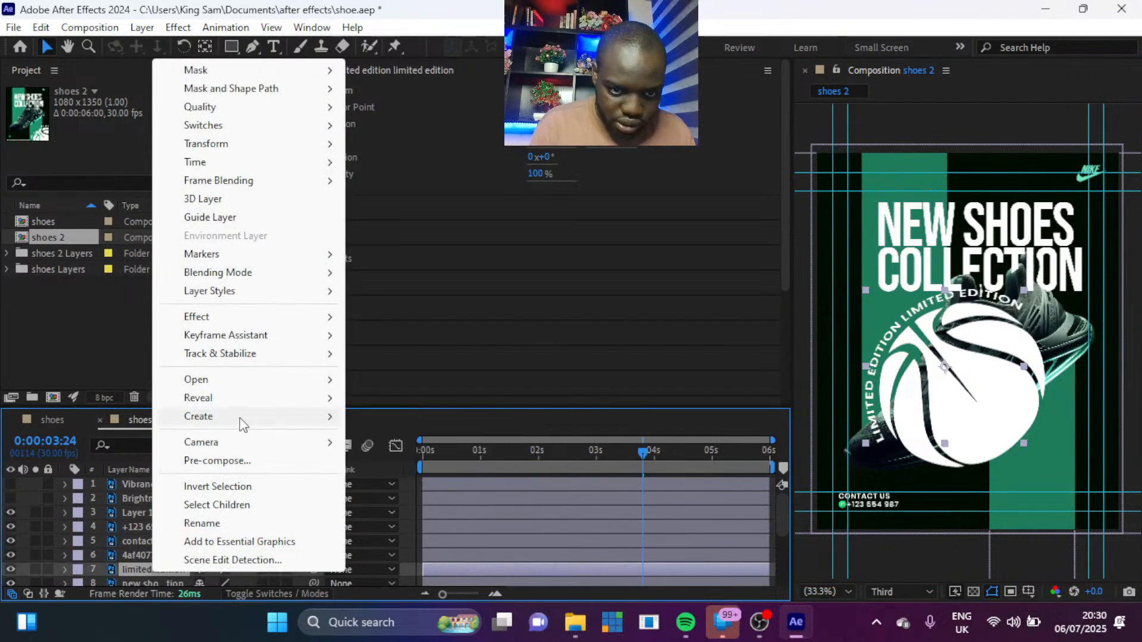
mouse_move(270, 425)
click(398, 418)
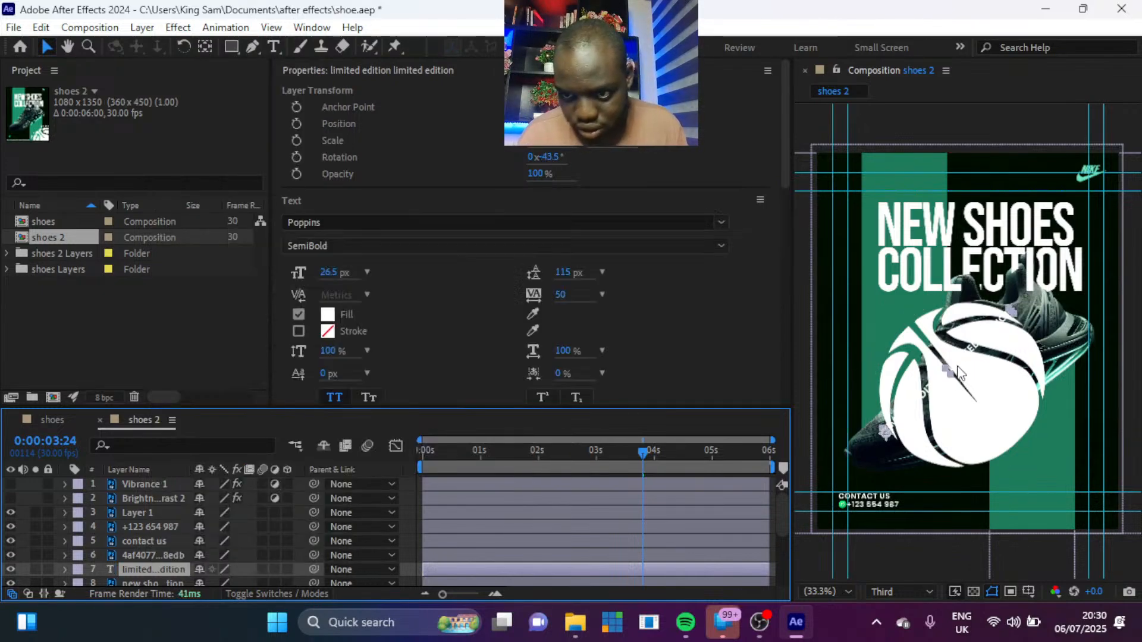
drag(972, 356, 967, 188)
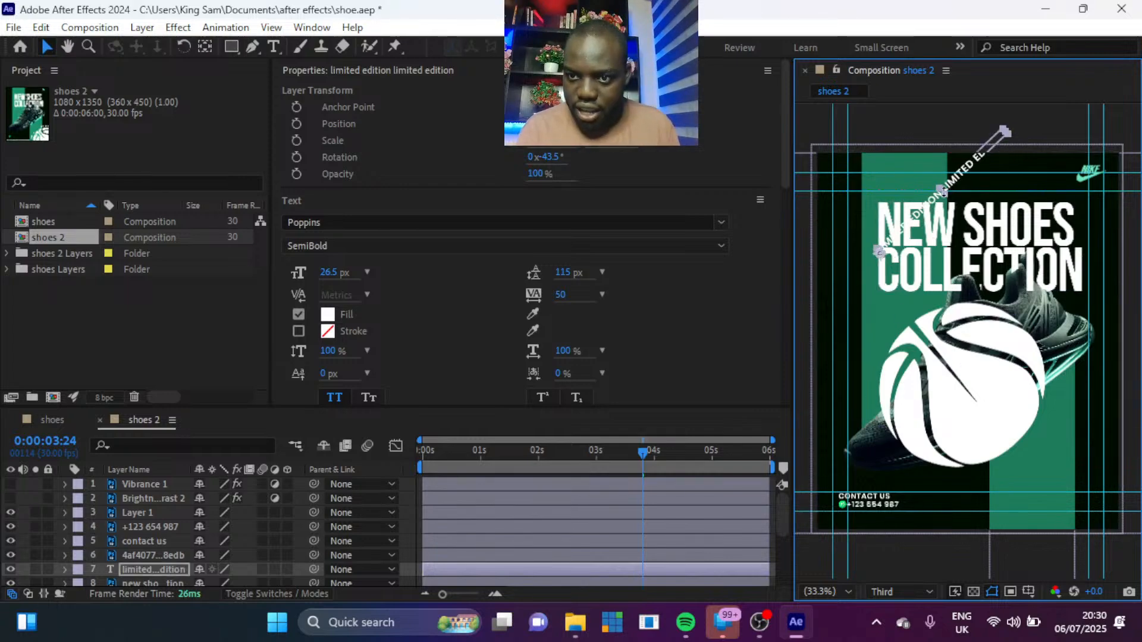
double_click(957, 182)
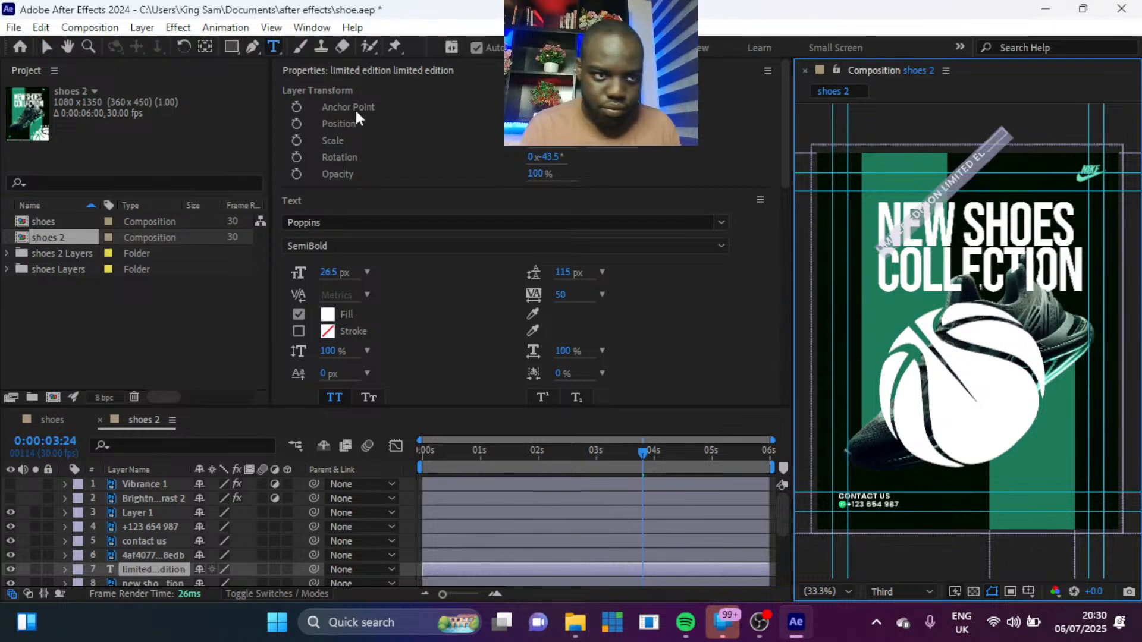
click(47, 47)
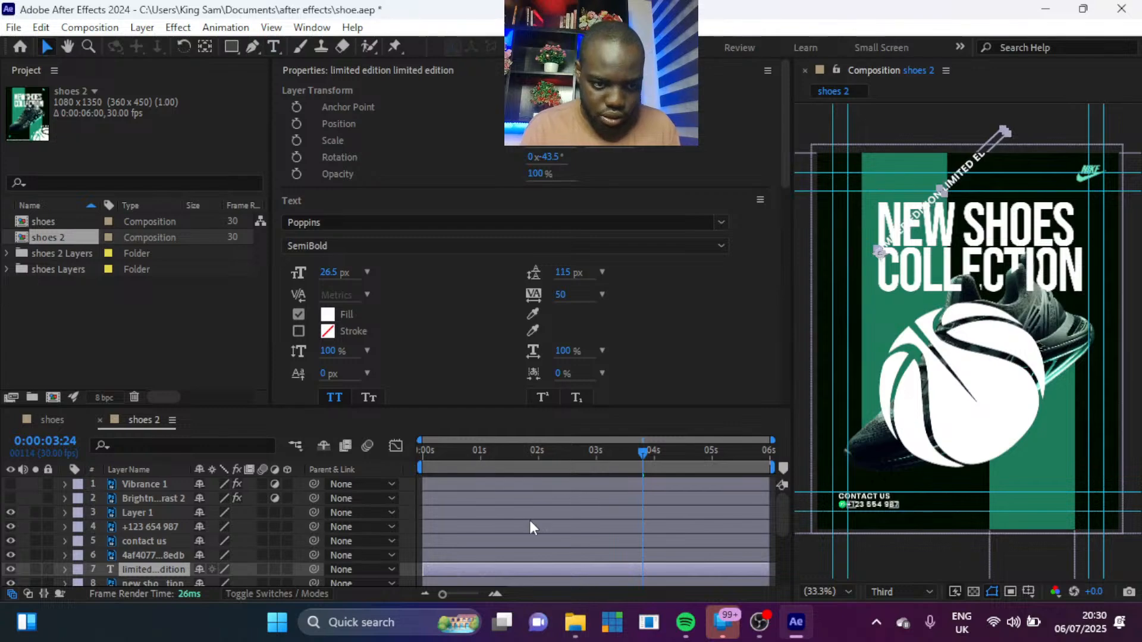
Step: Add a horizontal text line "LIMITED EDITION LIMITED EDITION" and place it between the headline and the basketball
click(274, 47)
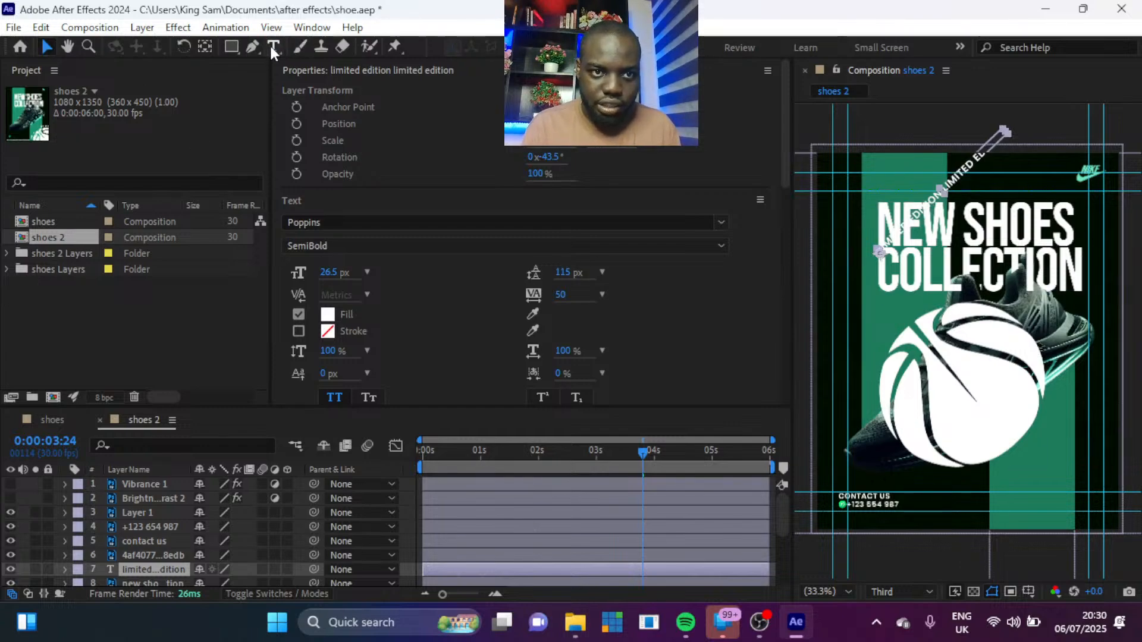
click(865, 333)
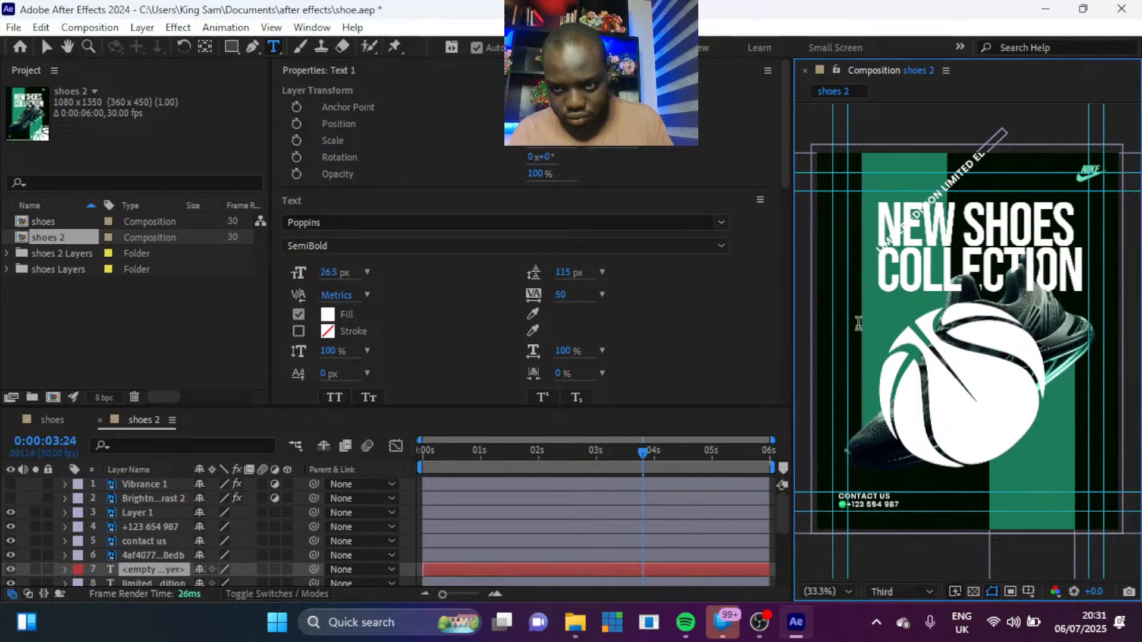
text(LIMITED EDITION)
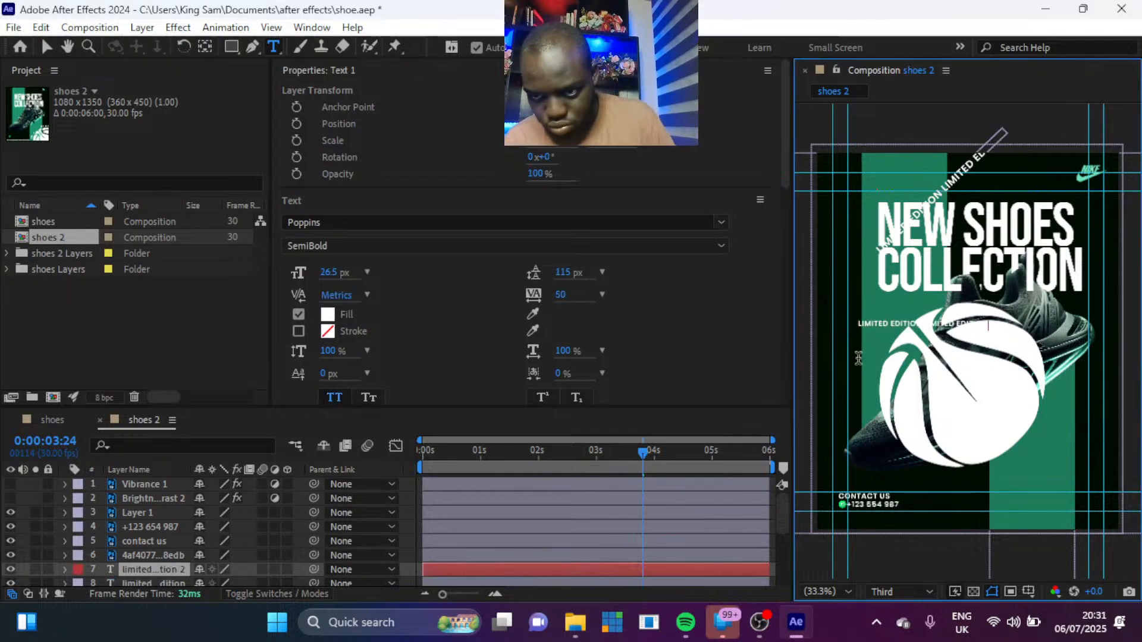
click(48, 47)
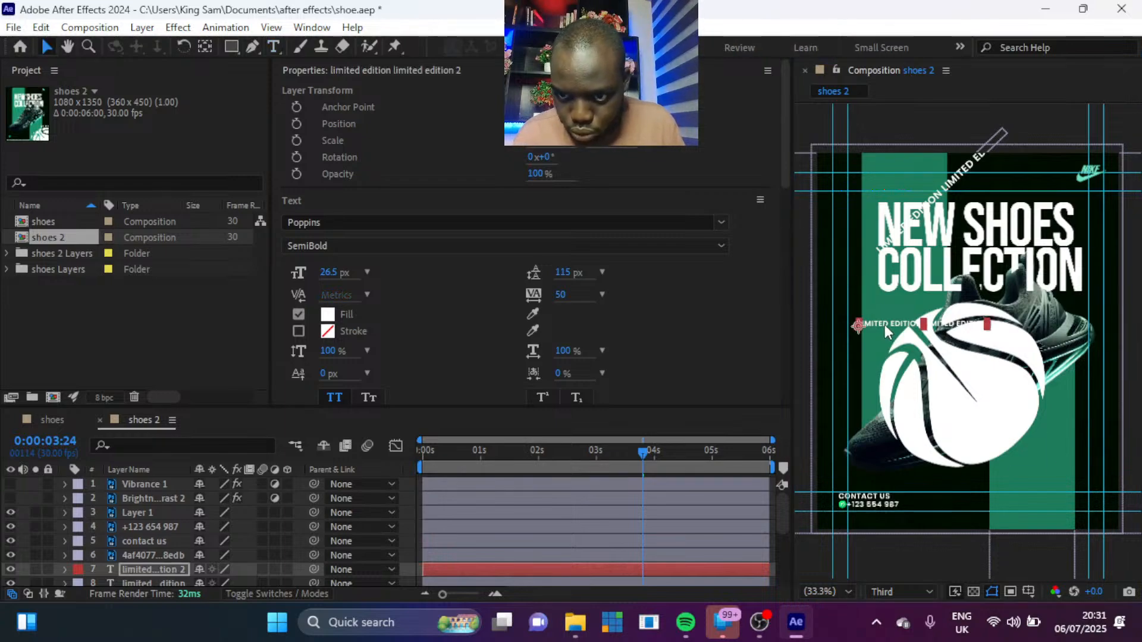
drag(883, 325, 889, 295)
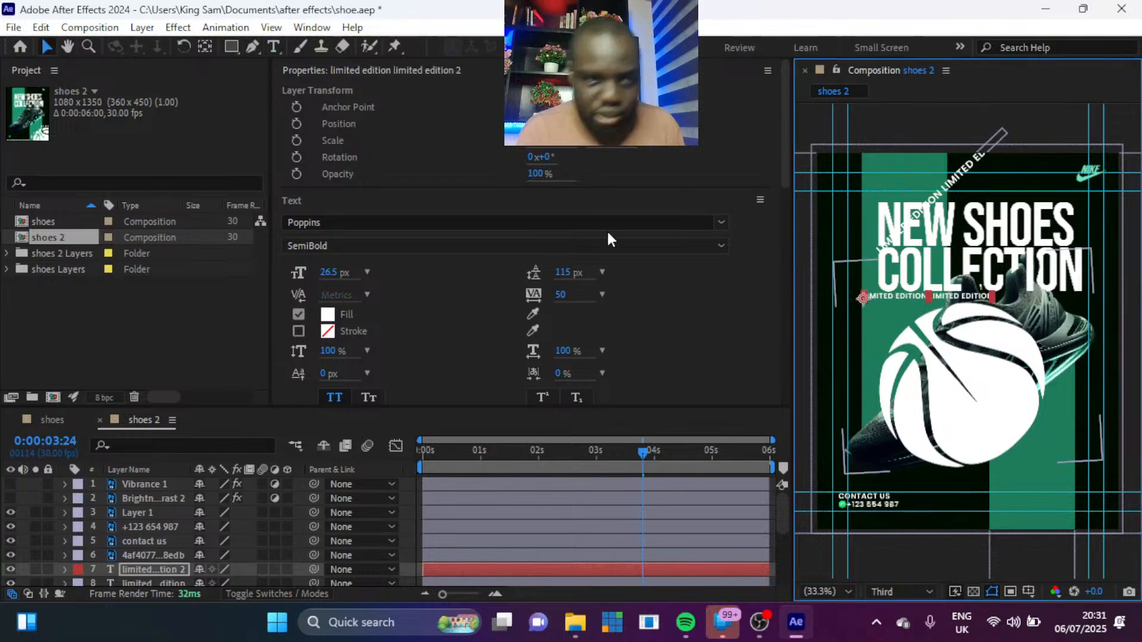
Step: Draw a closed, curved mask path around the basketball with the Pen tool on the new horizontal text layer
click(253, 47)
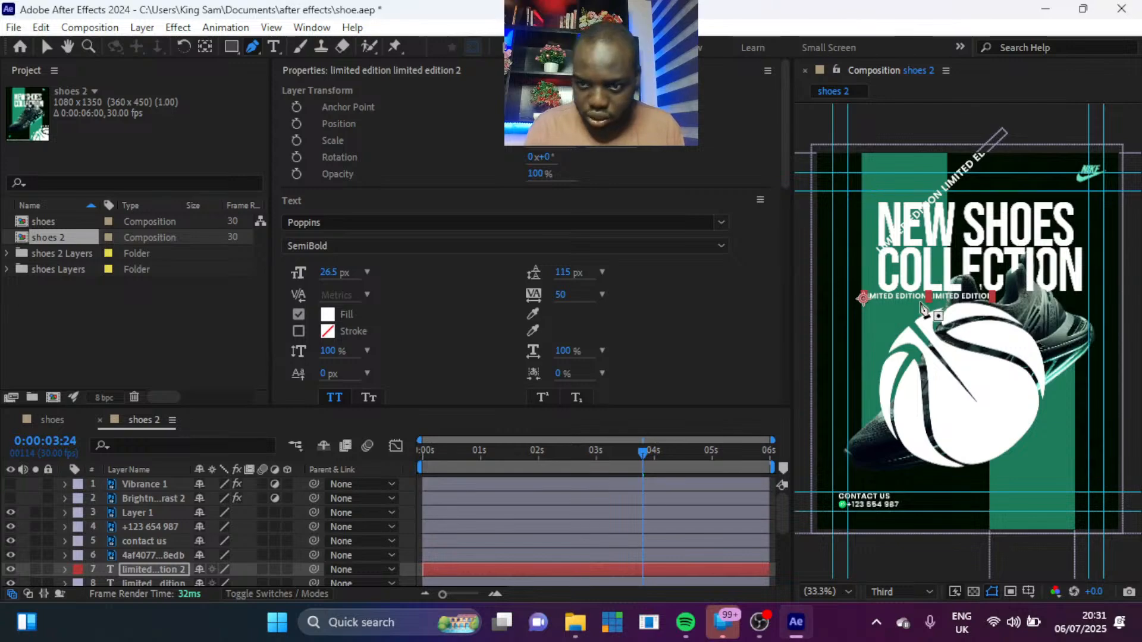
click(908, 321)
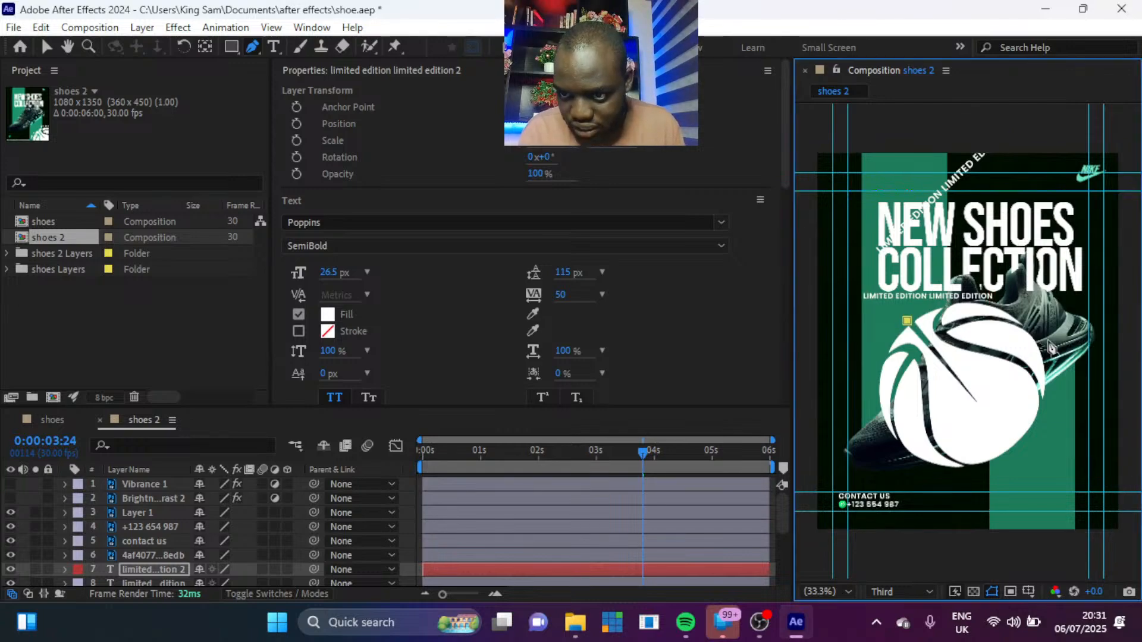
mouse_move(1045, 352)
mouse_down()
mouse_move(1099, 475)
mouse_move(1091, 453)
mouse_up()
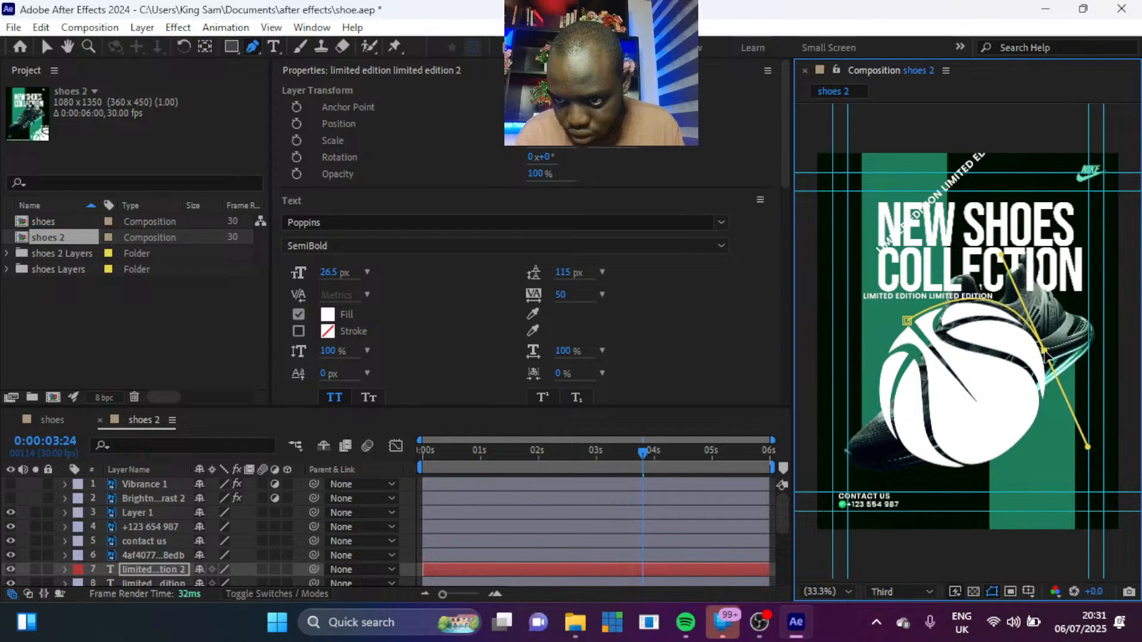
drag(1092, 453, 1045, 359)
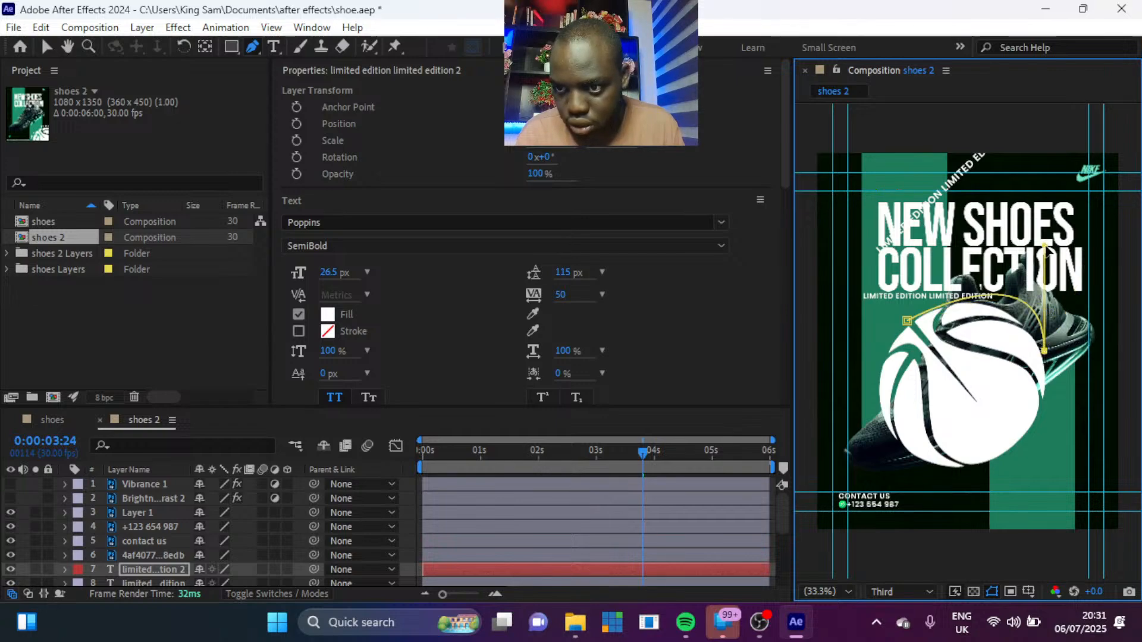
drag(1045, 245, 1003, 253)
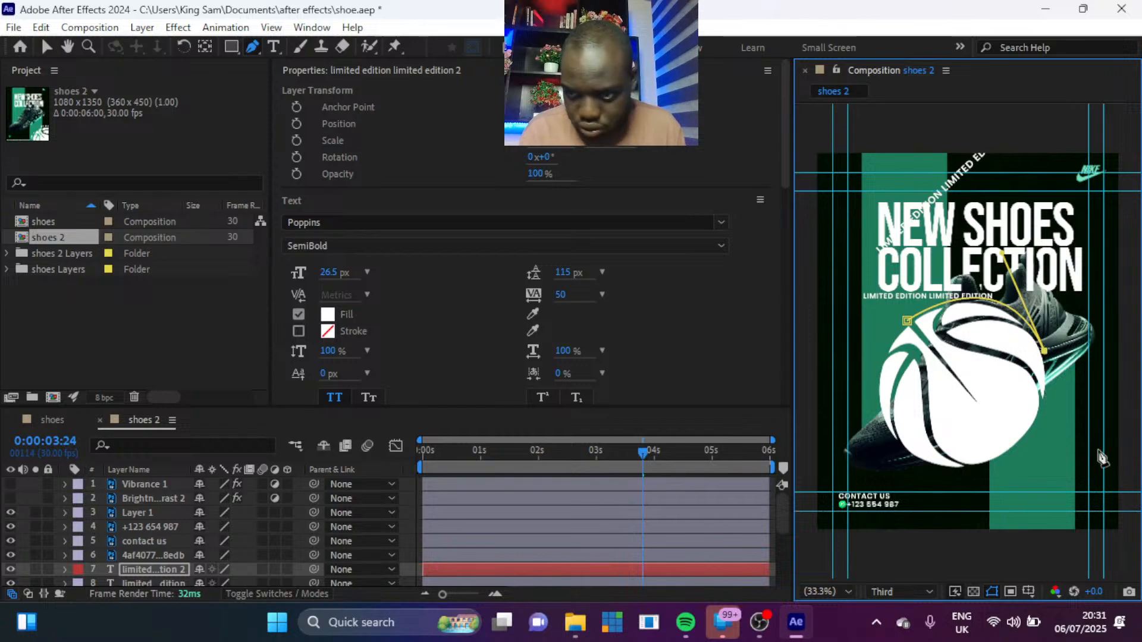
drag(939, 473, 1080, 475)
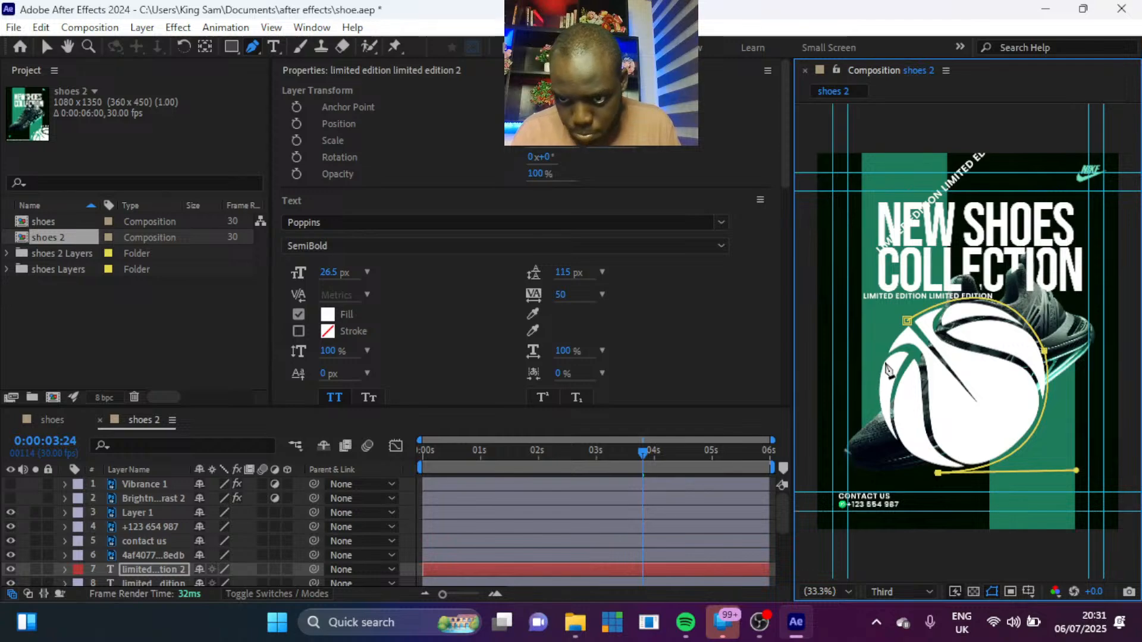
mouse_move(908, 322)
mouse_down()
mouse_move(996, 209)
mouse_move(910, 321)
mouse_up()
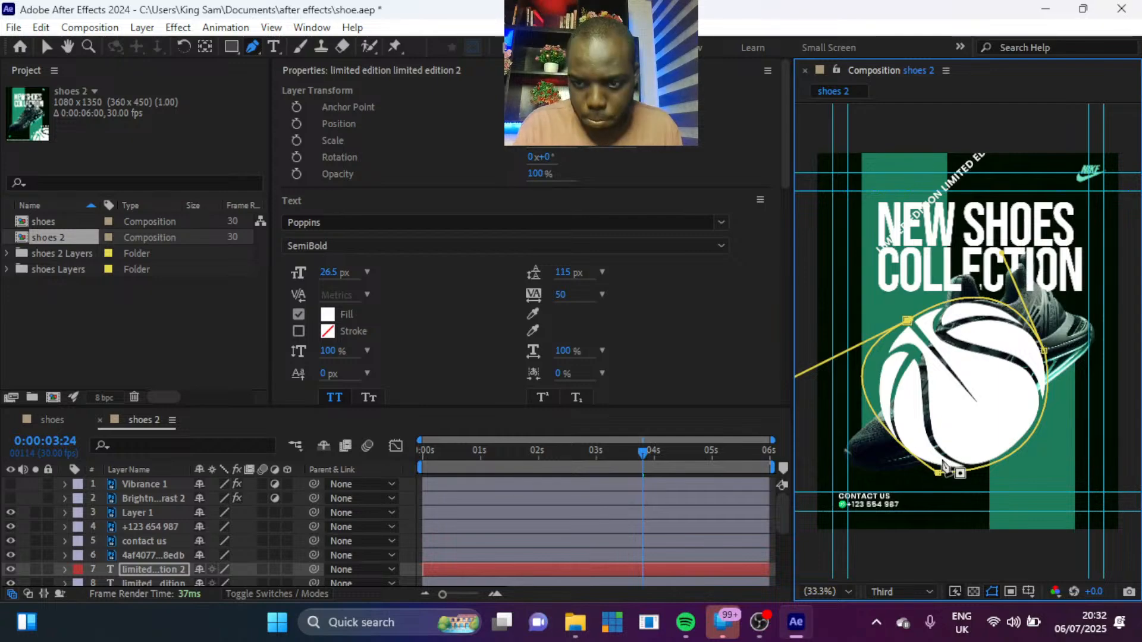
Step: Adjust the direction handle of the mask's starting point so the path hugs the basketball's left side more closely
key(comma)
key(comma)
drag(882, 364, 888, 389)
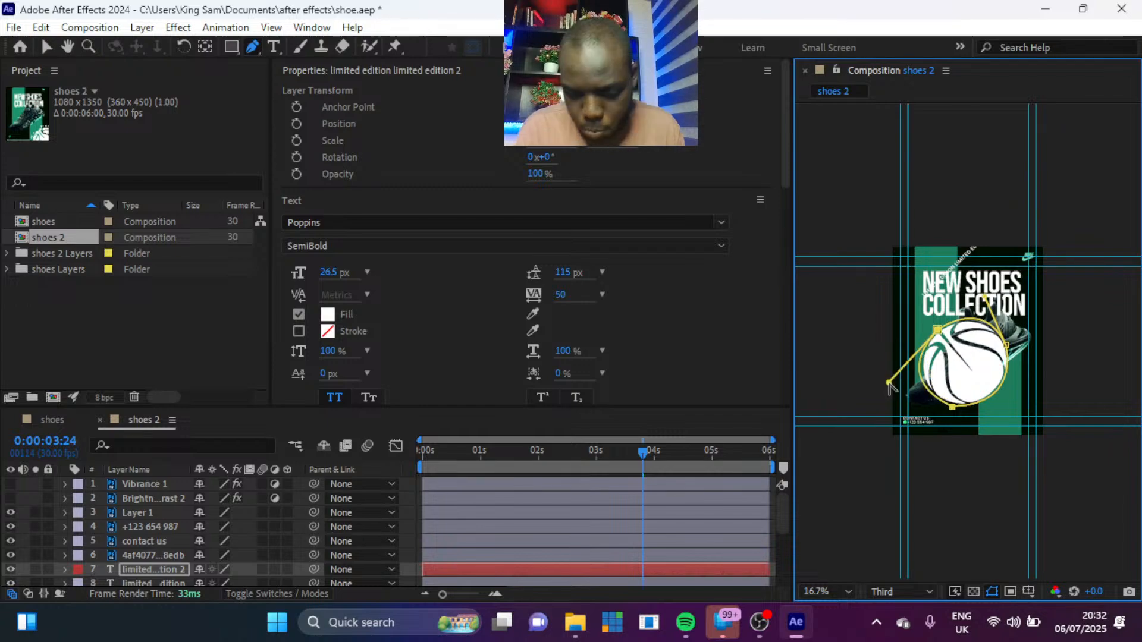
key(period)
key(period)
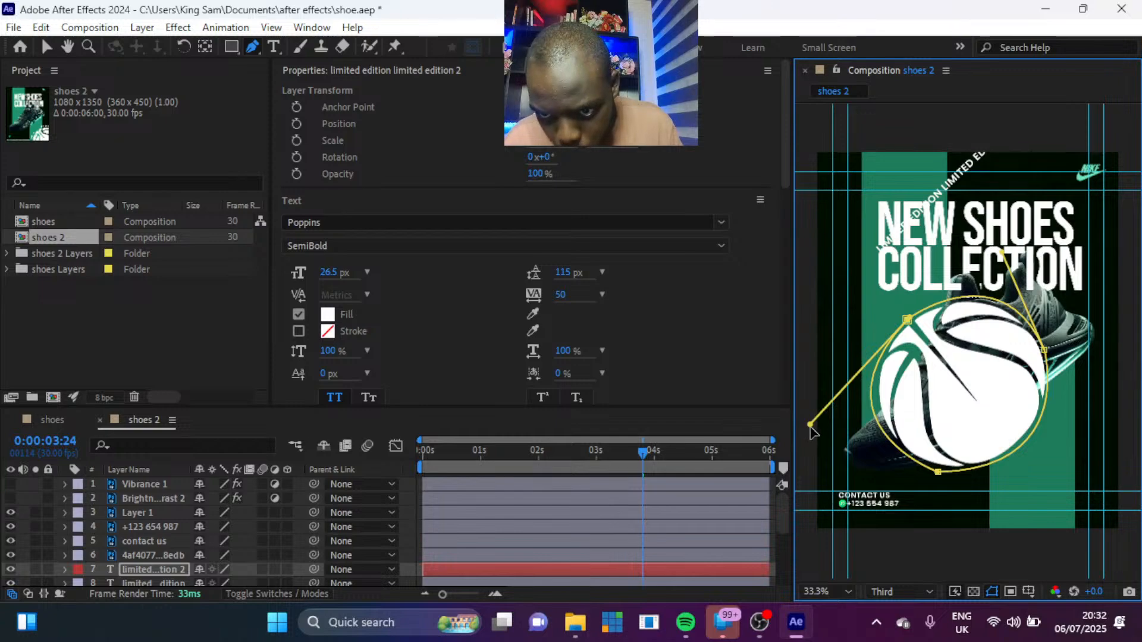
Step: Shorten the mask starting point's direction handle and shift the bottom point slightly left to tighten the path around the basketball
drag(811, 425, 822, 427)
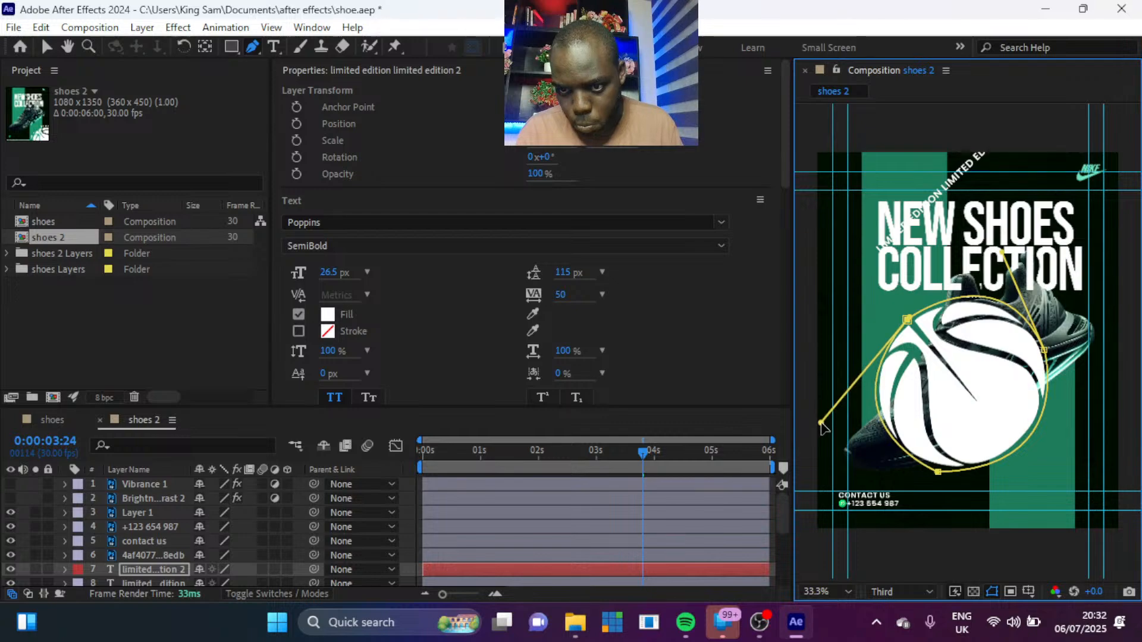
click(937, 473)
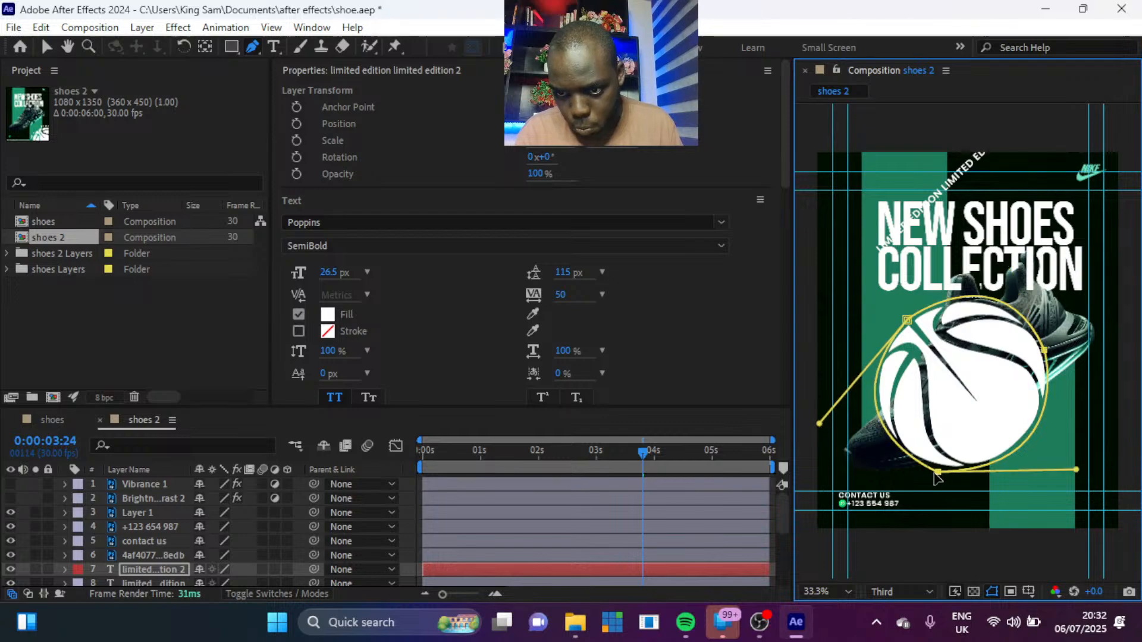
drag(934, 472, 935, 475)
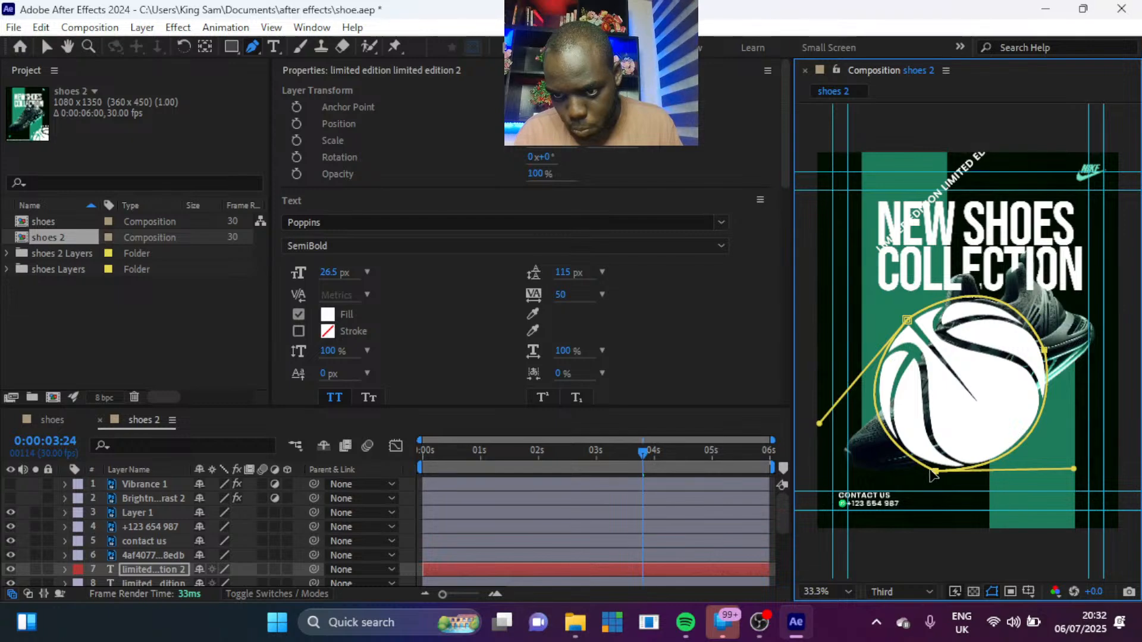
drag(927, 471, 922, 471)
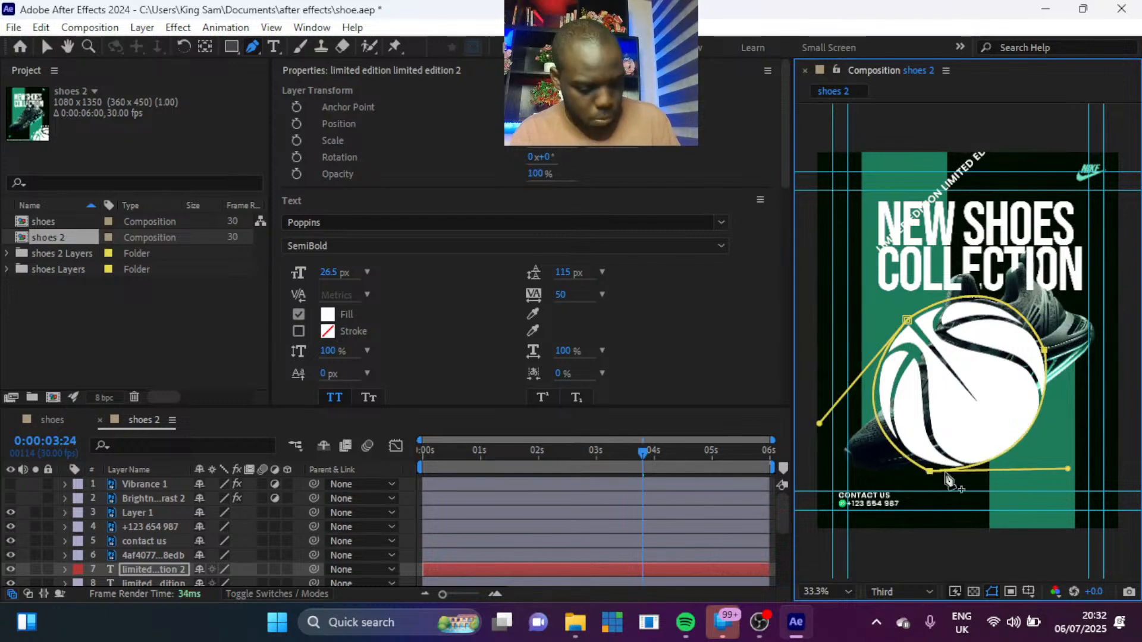
Step: Add a mask point at the basketball's lower left and pull smooth direction handles out of the bottom point
click(882, 429)
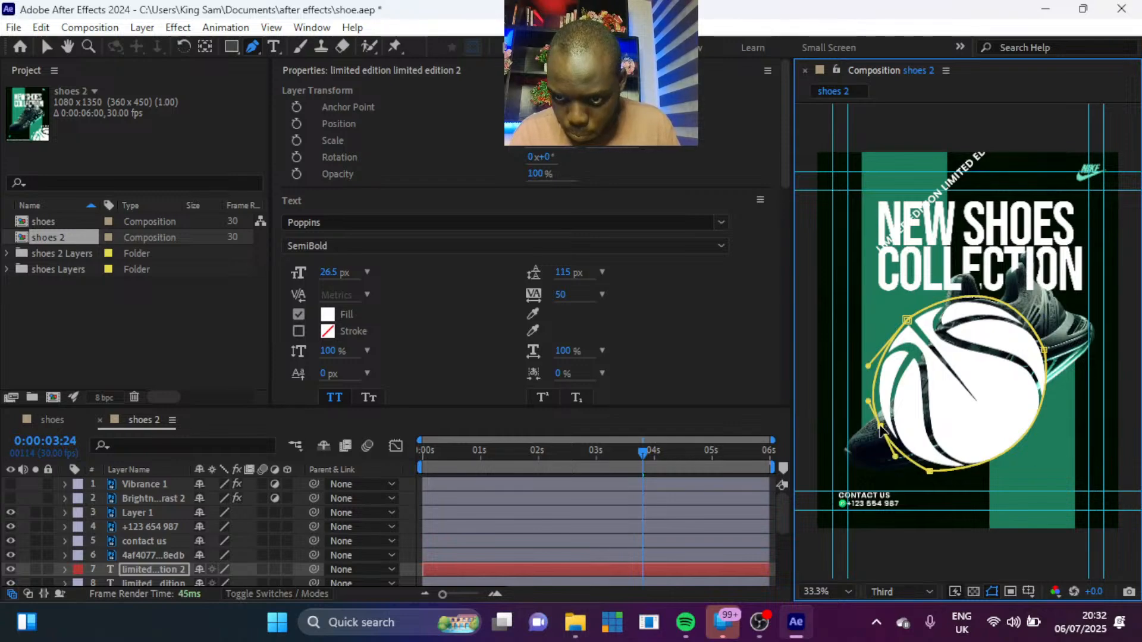
drag(881, 429, 879, 422)
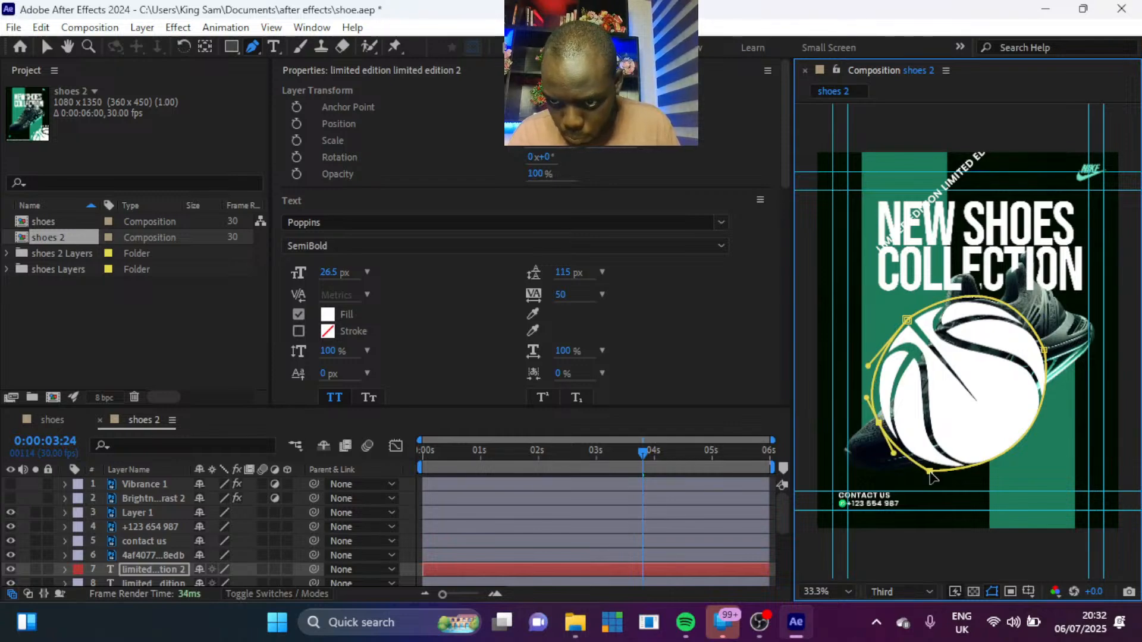
click(929, 473)
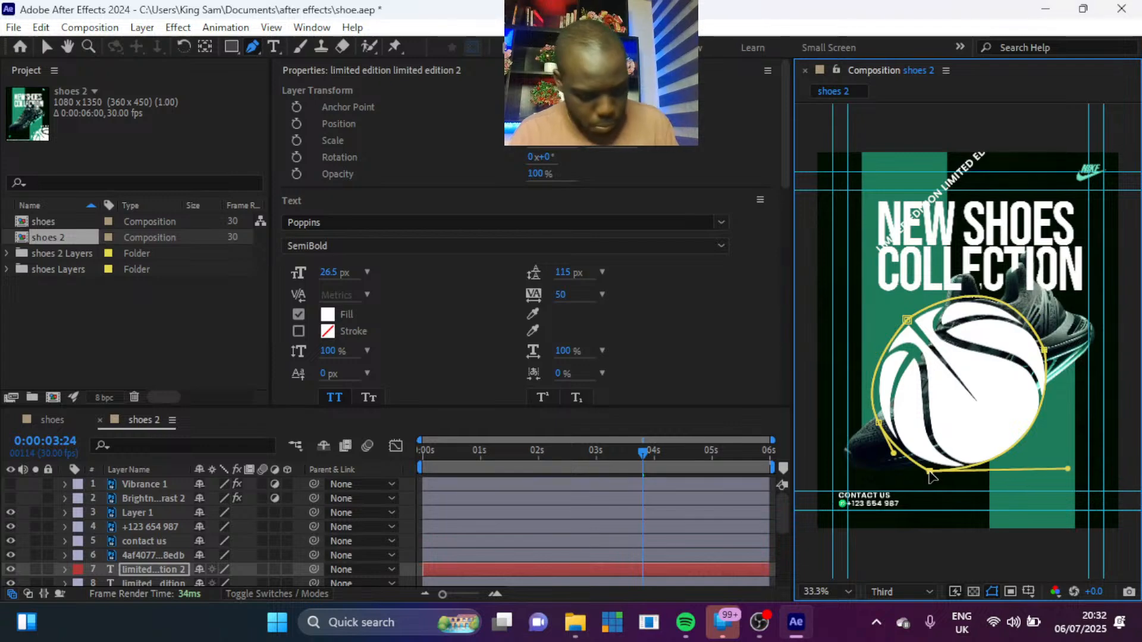
alt+click(929, 473)
drag(931, 474, 1078, 477)
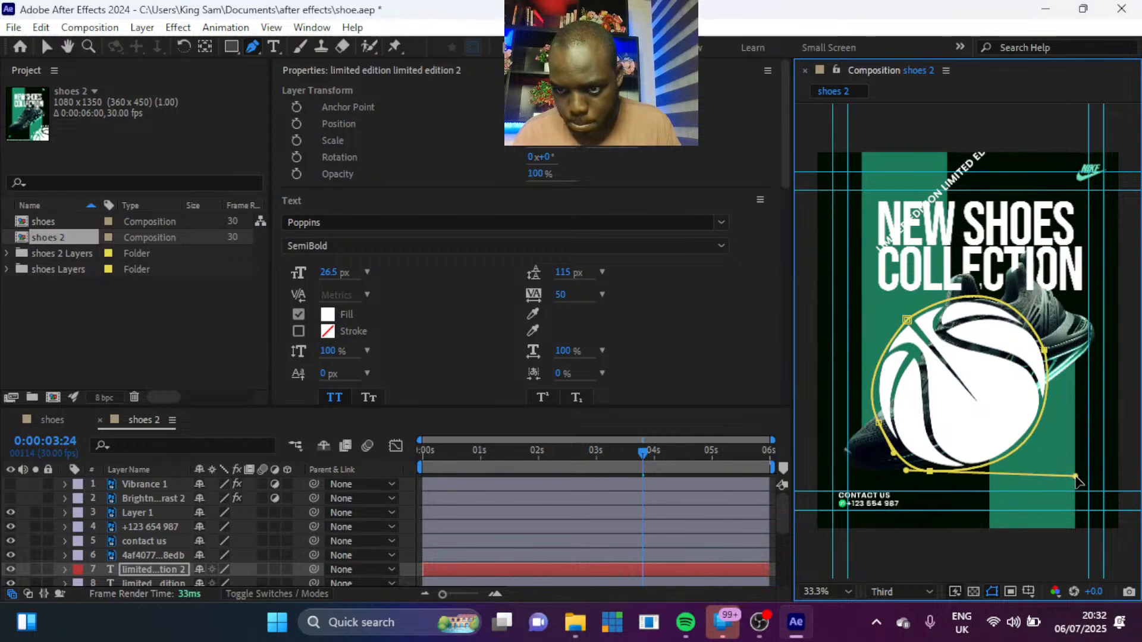
drag(907, 471, 906, 466)
click(879, 423)
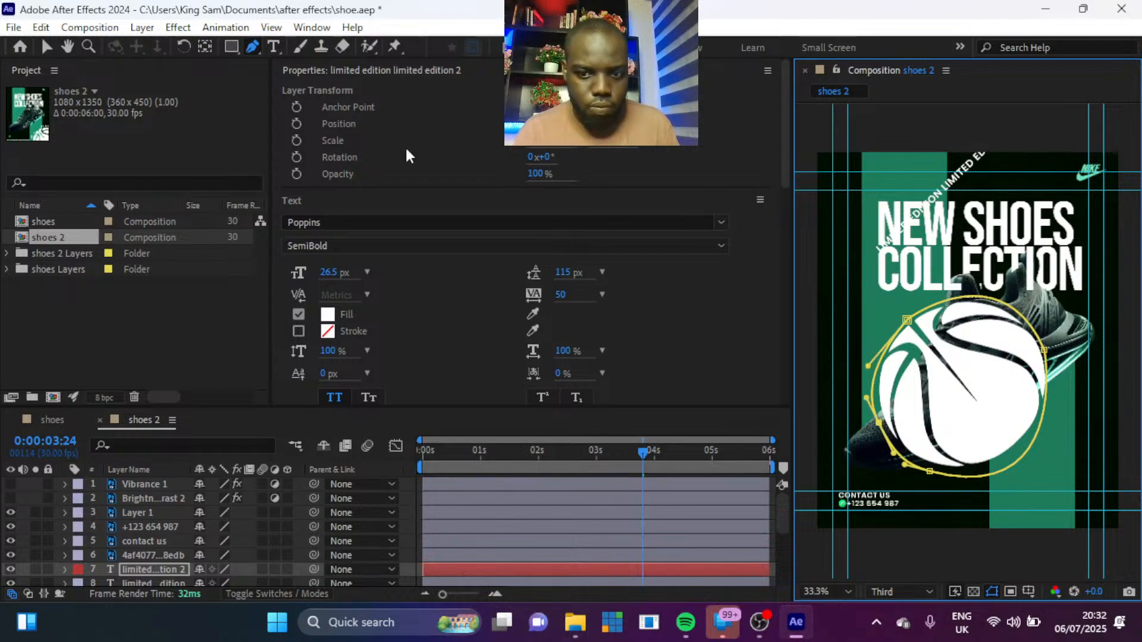
Step: Remove the extra mask point at the basketball's lower left
click(818, 385)
key(ctrl+z)
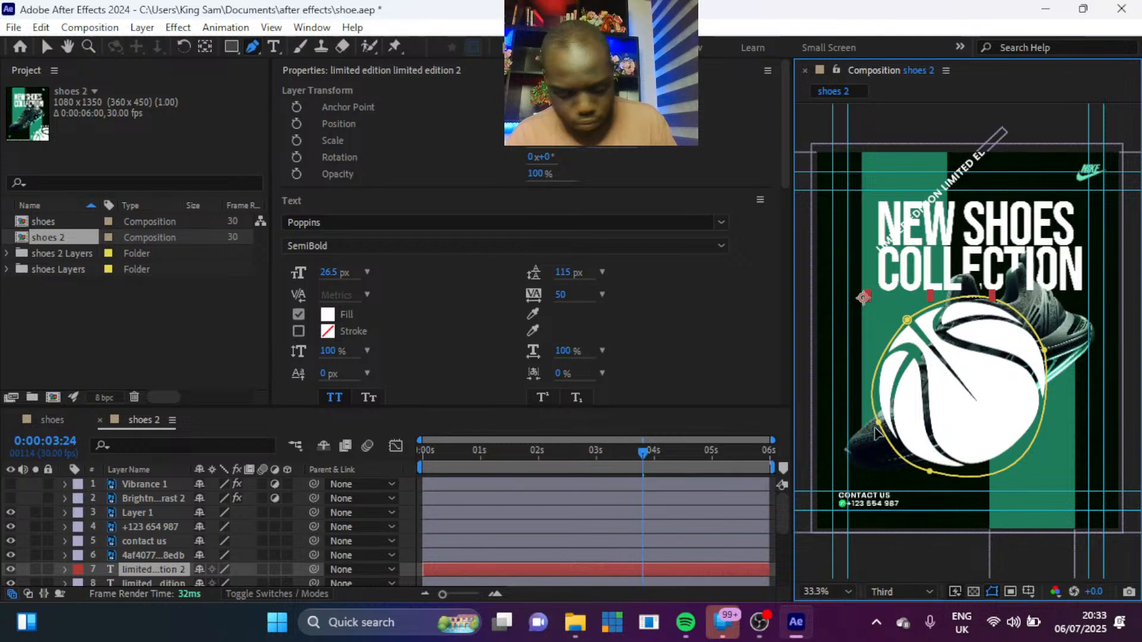
key(ctrl+shift+z)
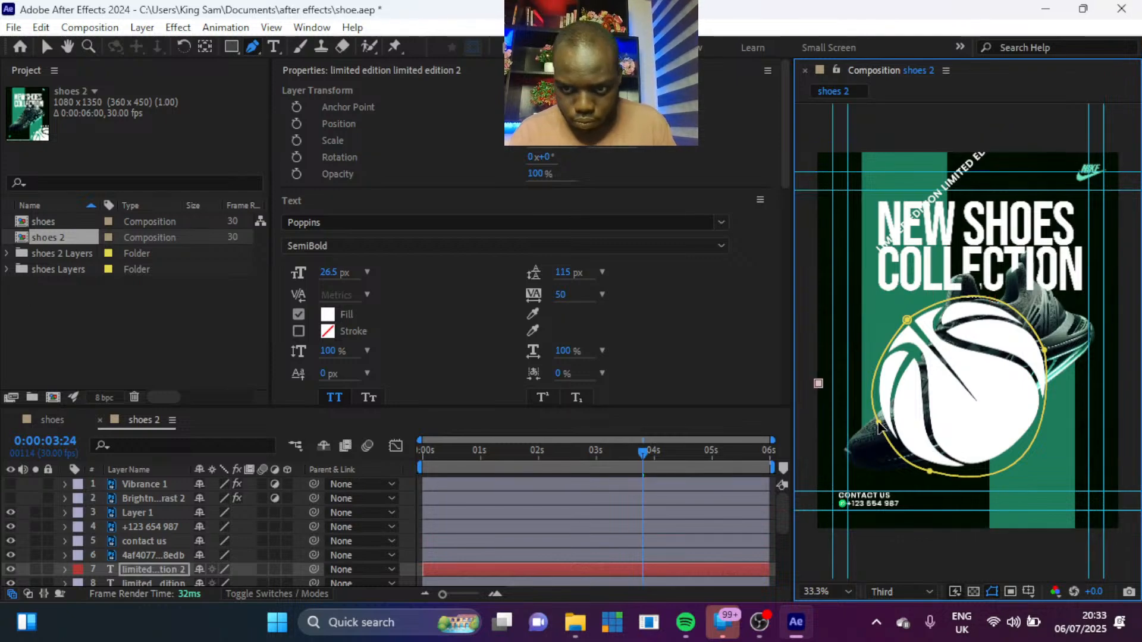
click(879, 426)
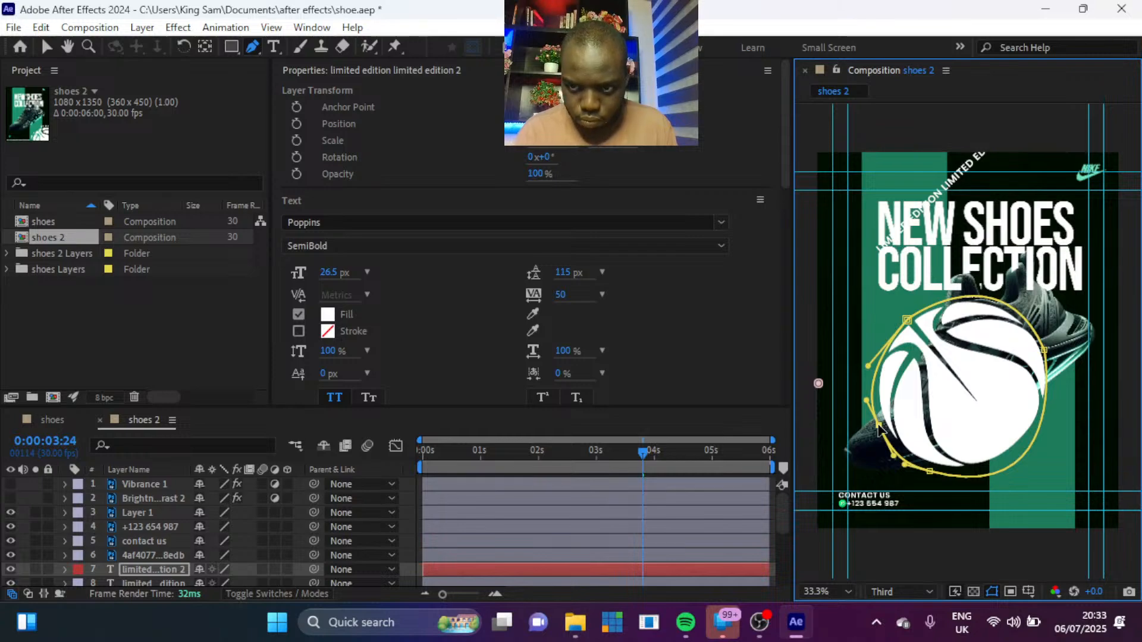
key(ctrl+z)
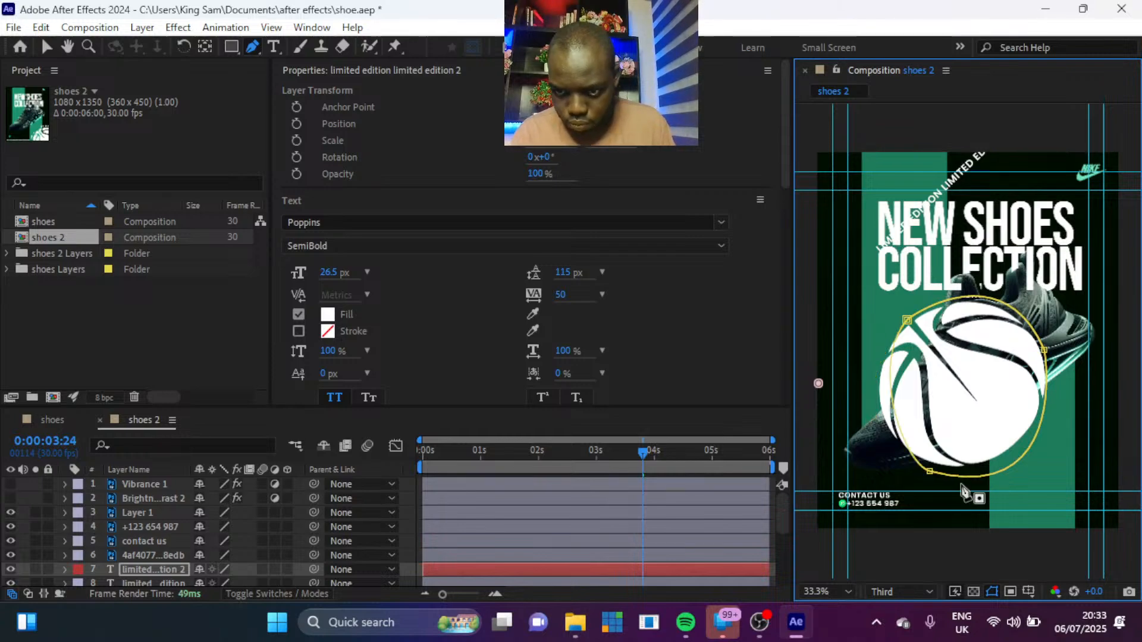
Step: Adjust the direction handles of the mask's bottom and starting points so the path follows the basketball's left side
click(930, 473)
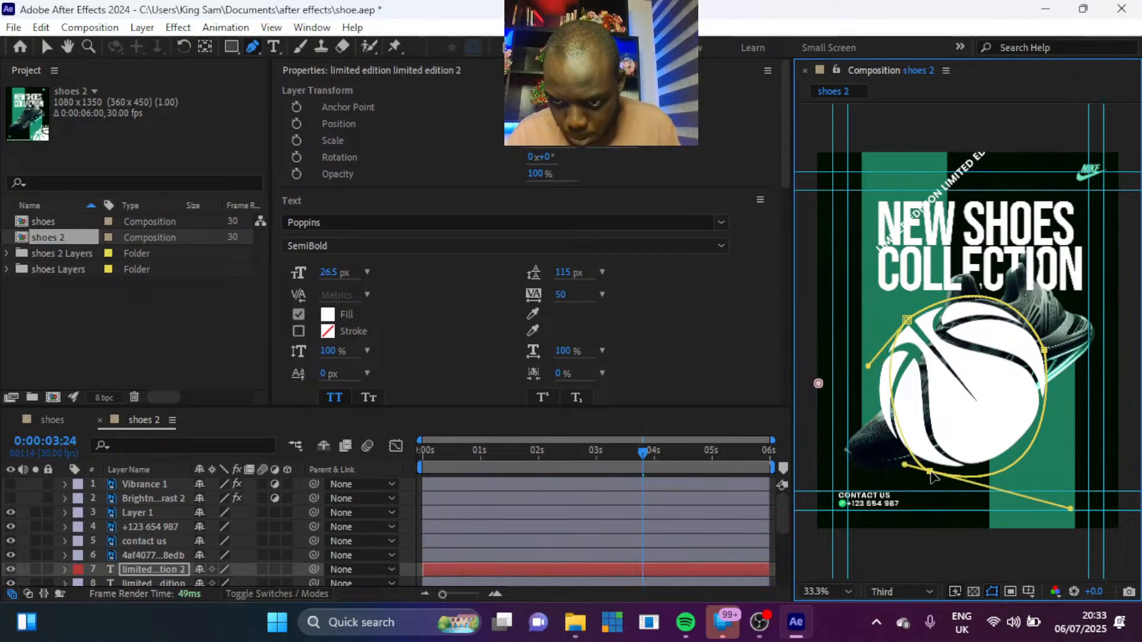
drag(1071, 509, 1076, 478)
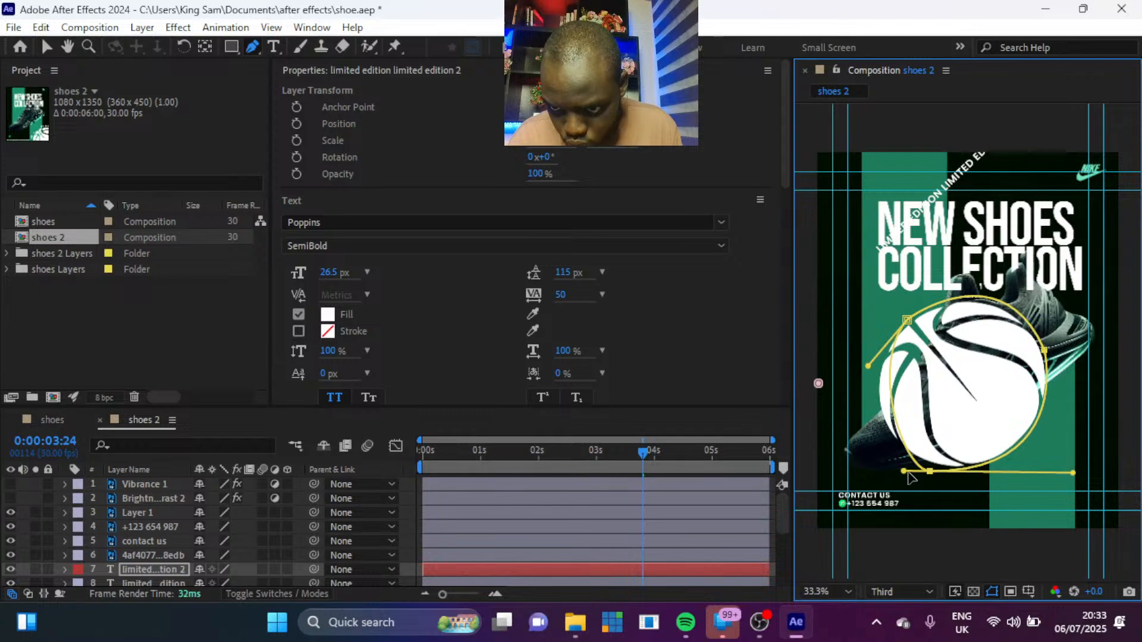
drag(903, 471, 854, 427)
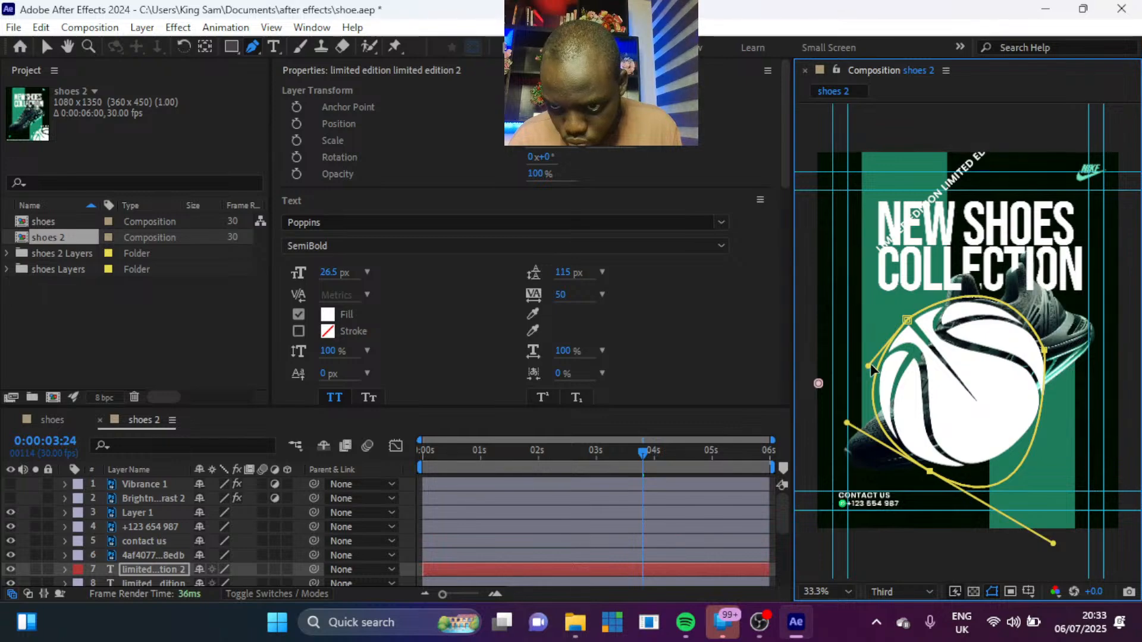
drag(870, 367, 877, 351)
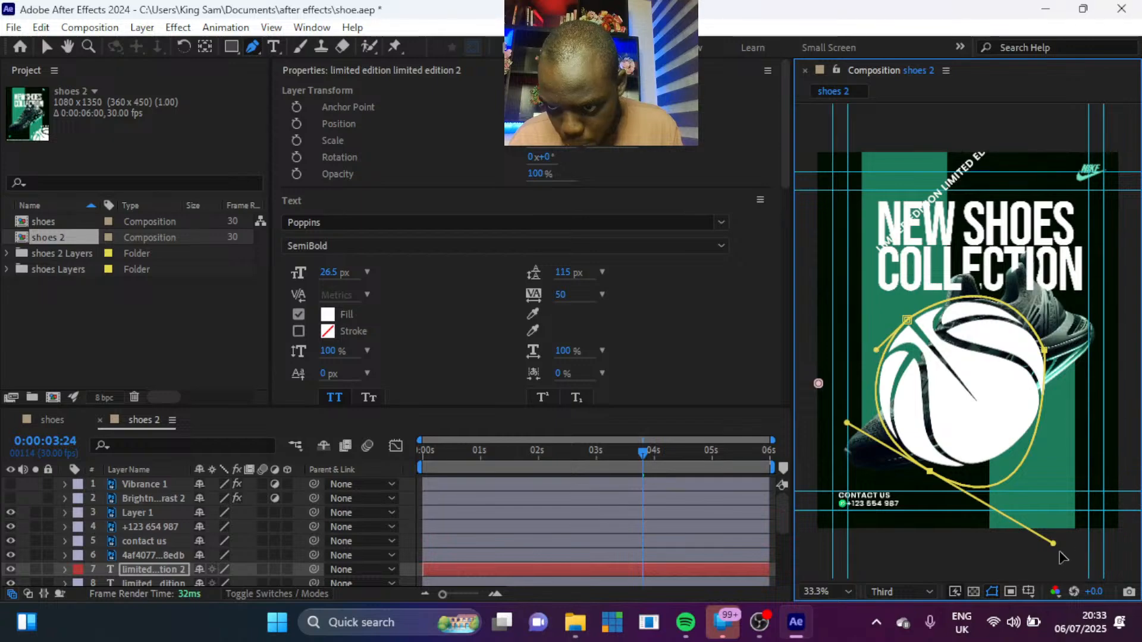
Step: Add a mask point at the basketball's lower right and curve the path outward around the ball's edge
drag(1053, 544, 978, 434)
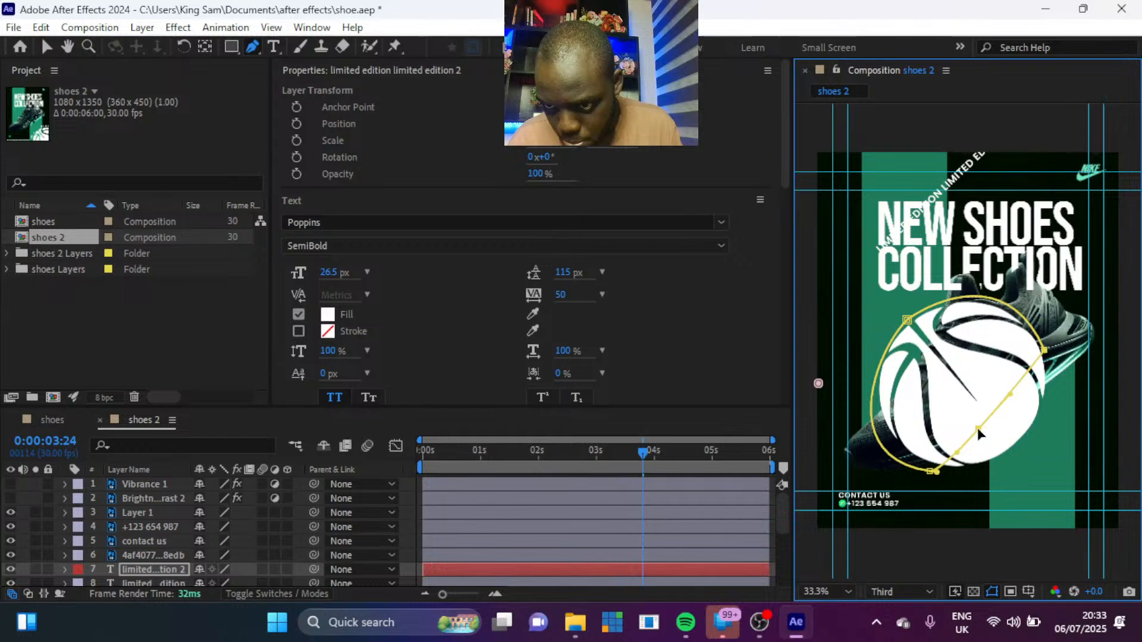
drag(977, 428, 1008, 469)
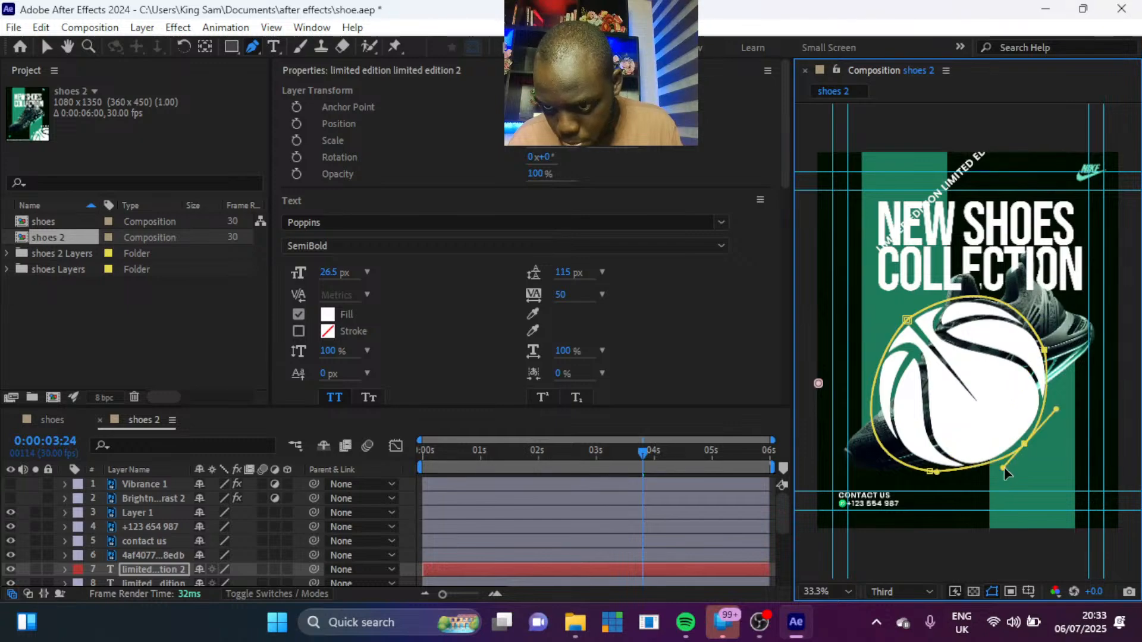
drag(1004, 469, 990, 474)
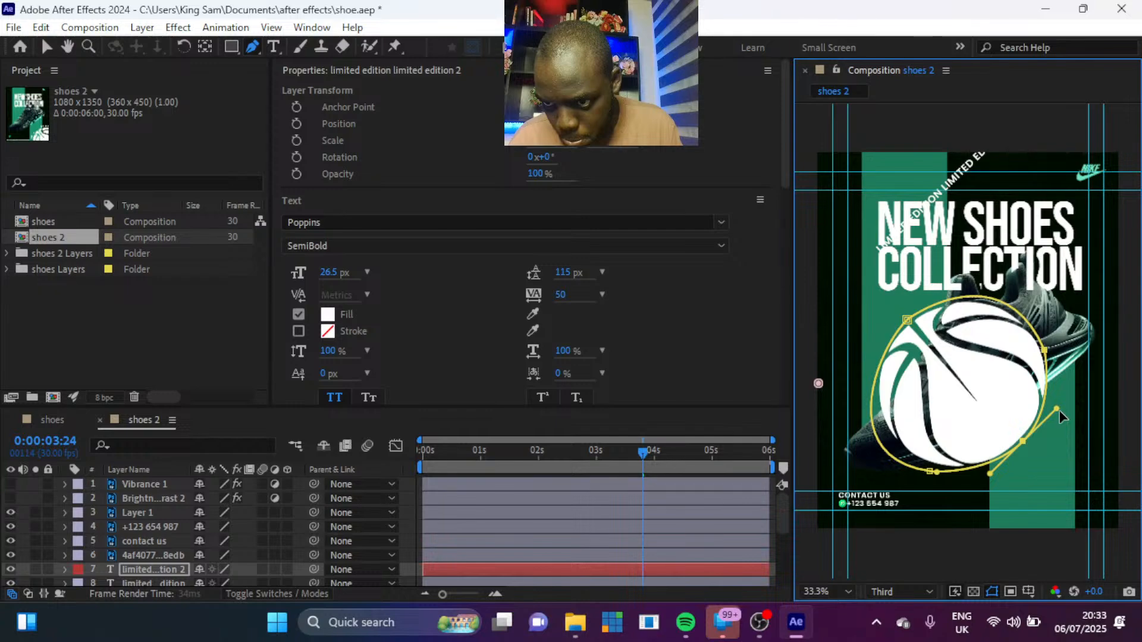
Step: Fine-tune the mask's bottom point and its handles so the path runs evenly beneath the basketball
click(933, 473)
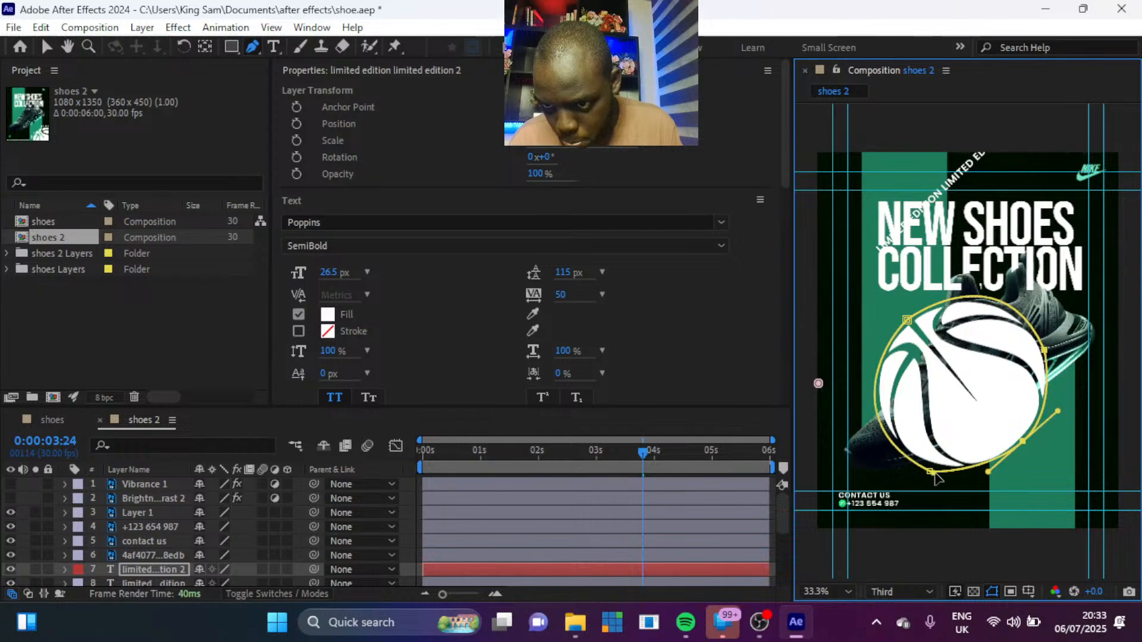
drag(935, 479, 931, 476)
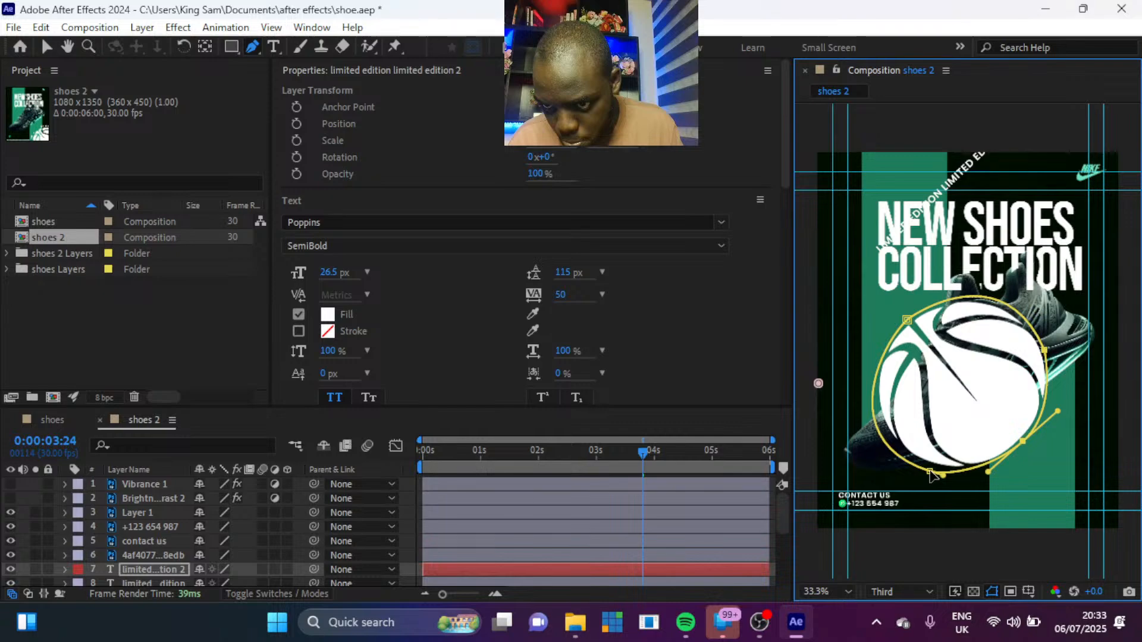
drag(931, 474, 938, 471)
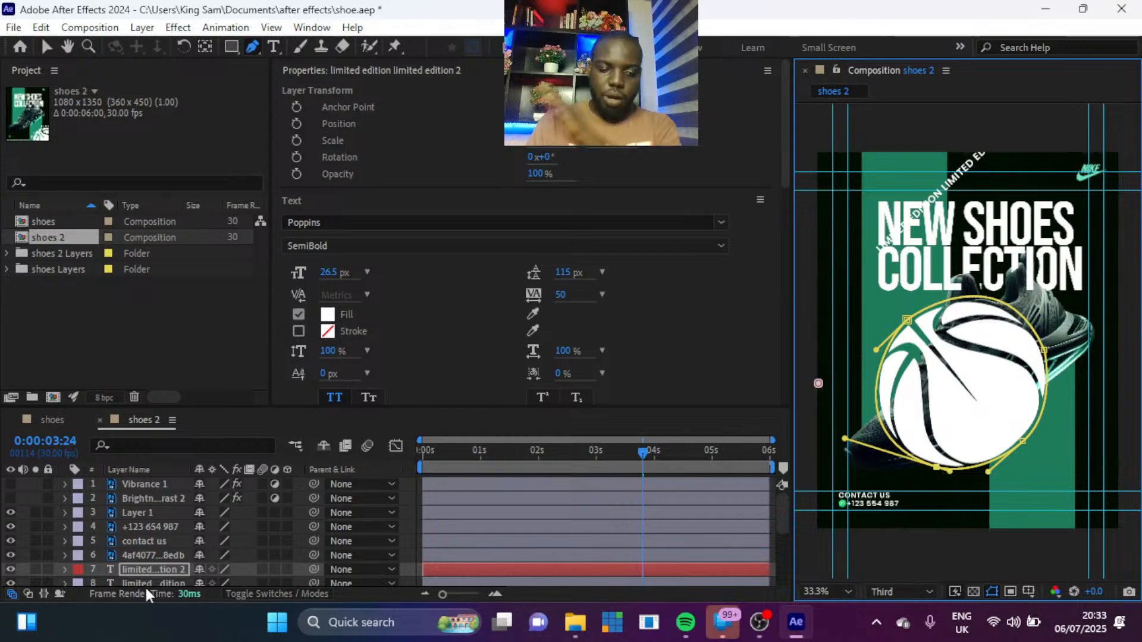
Step: Set Mask 1 as the text path of the new horizontal limited edition layer
click(68, 568)
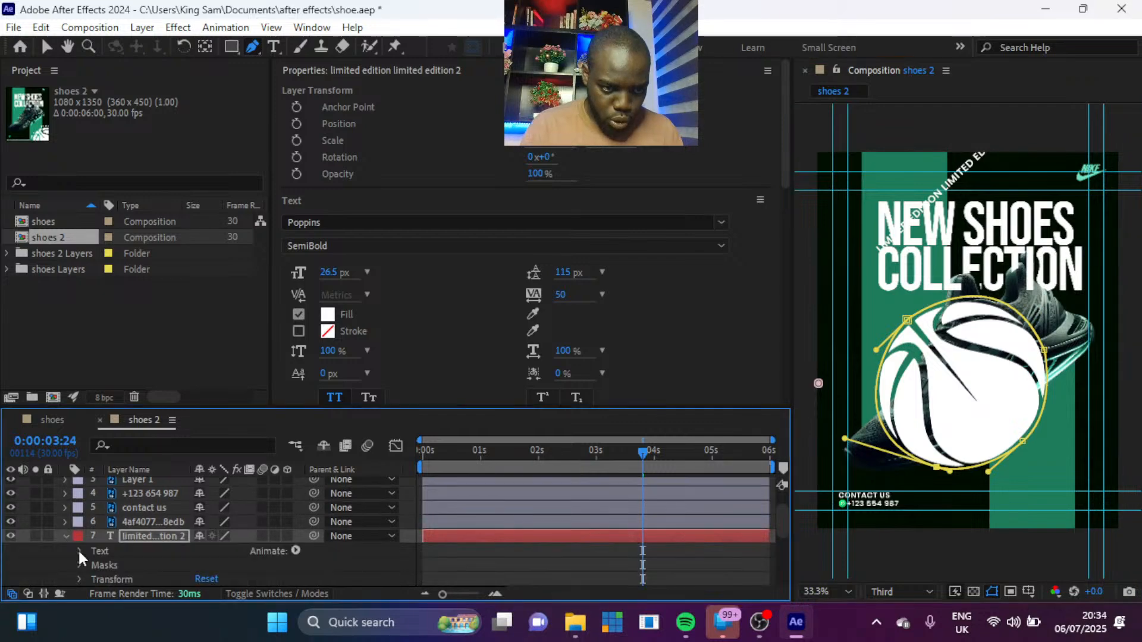
click(79, 551)
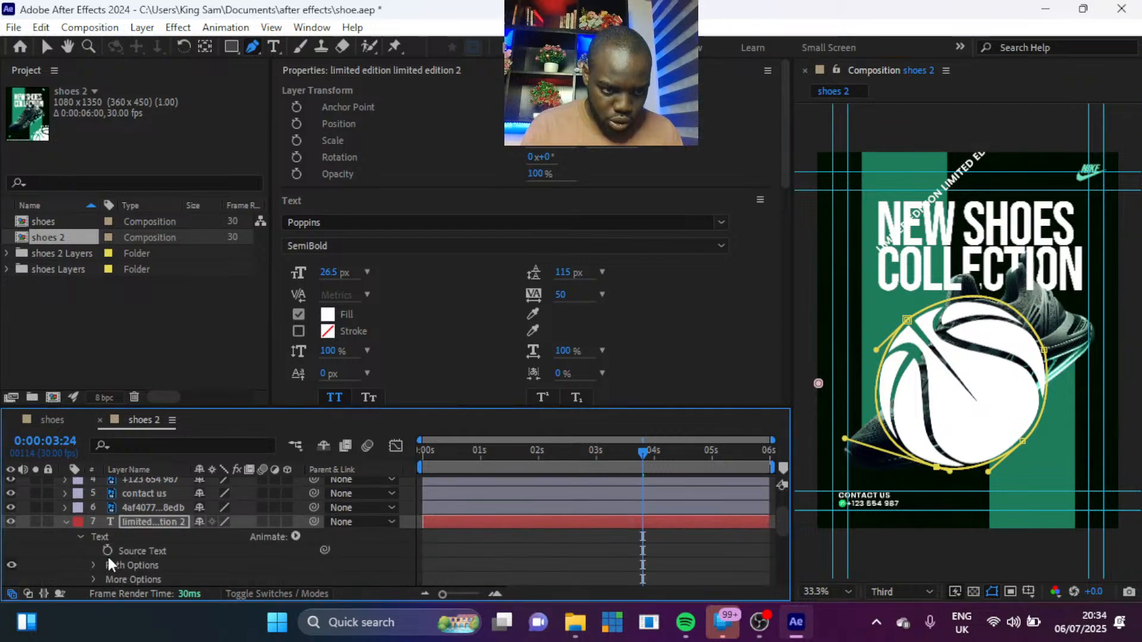
click(93, 565)
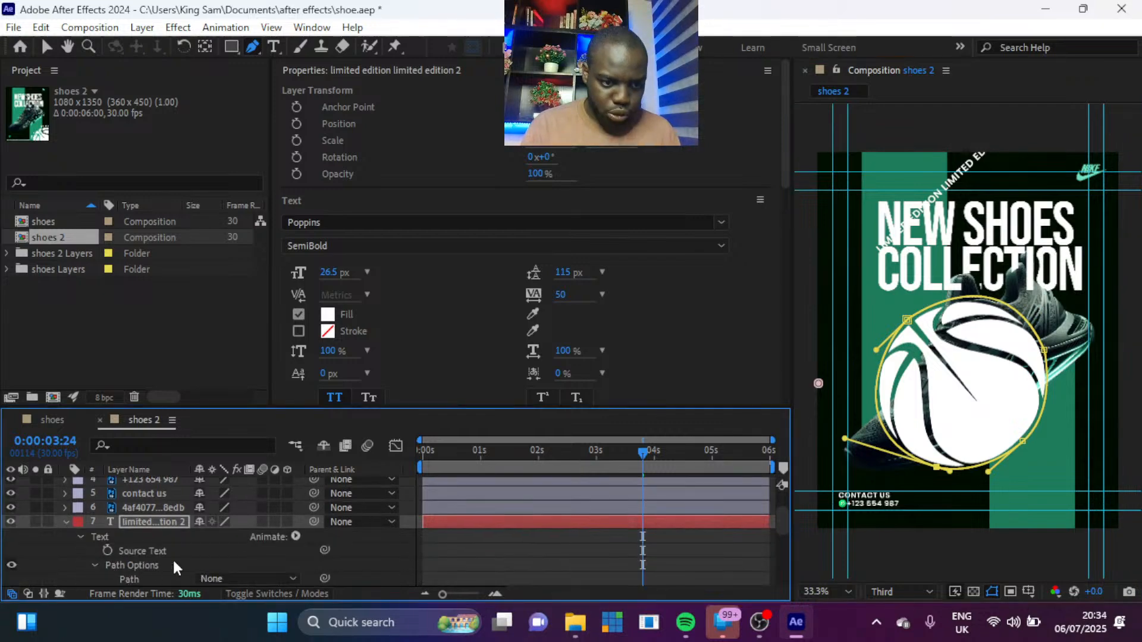
click(230, 580)
click(253, 544)
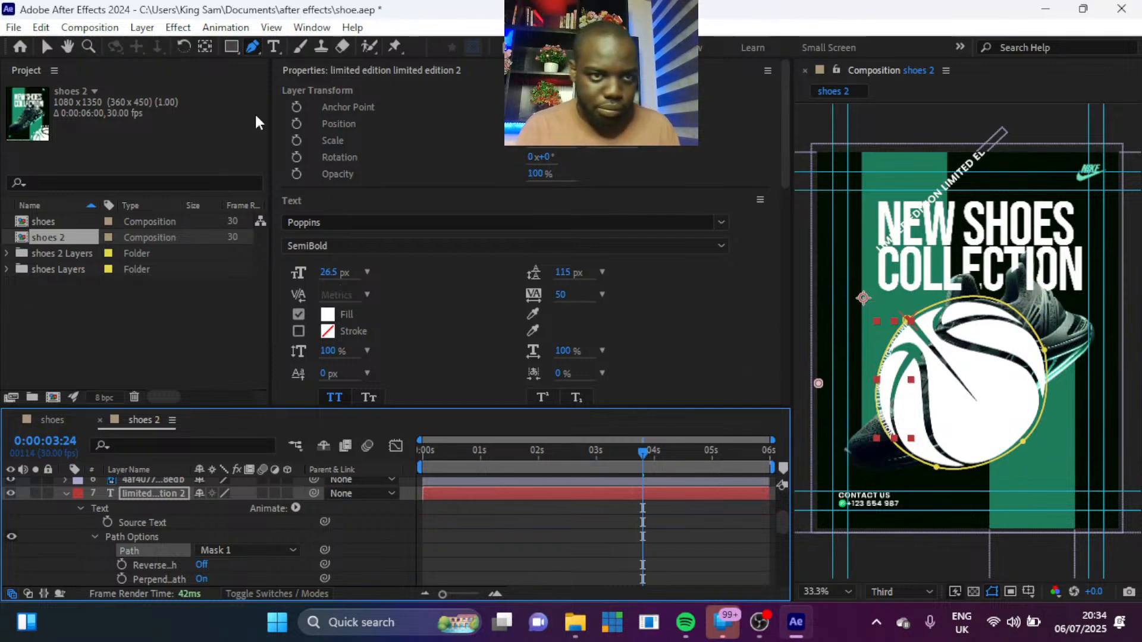
Step: Nudge the text layer down slightly and scale it to 107%
click(47, 46)
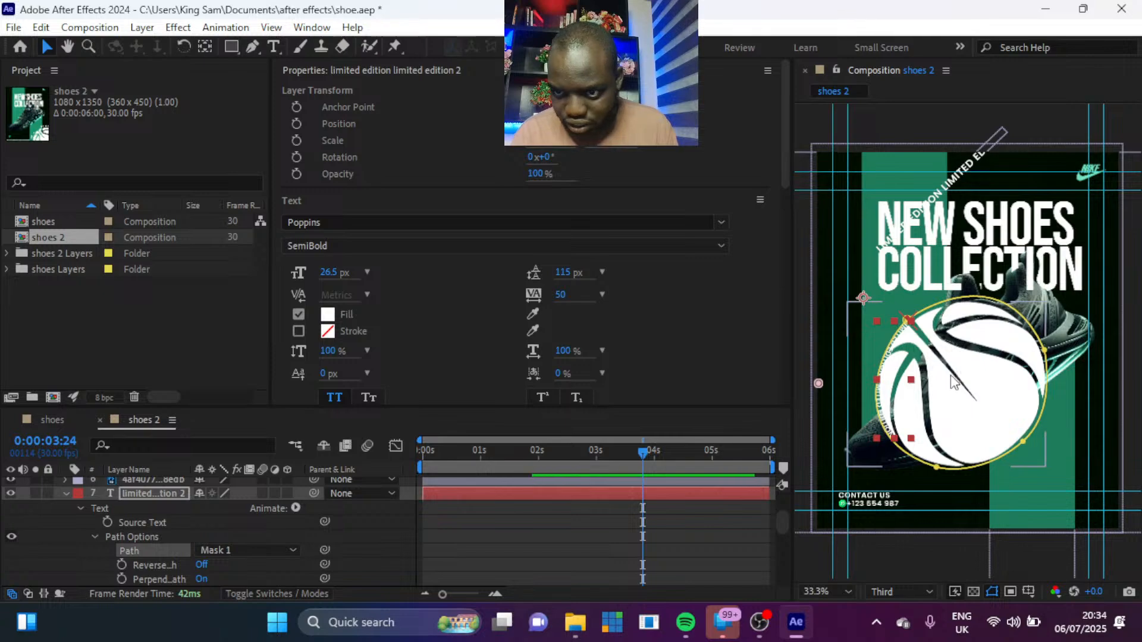
key(Down)
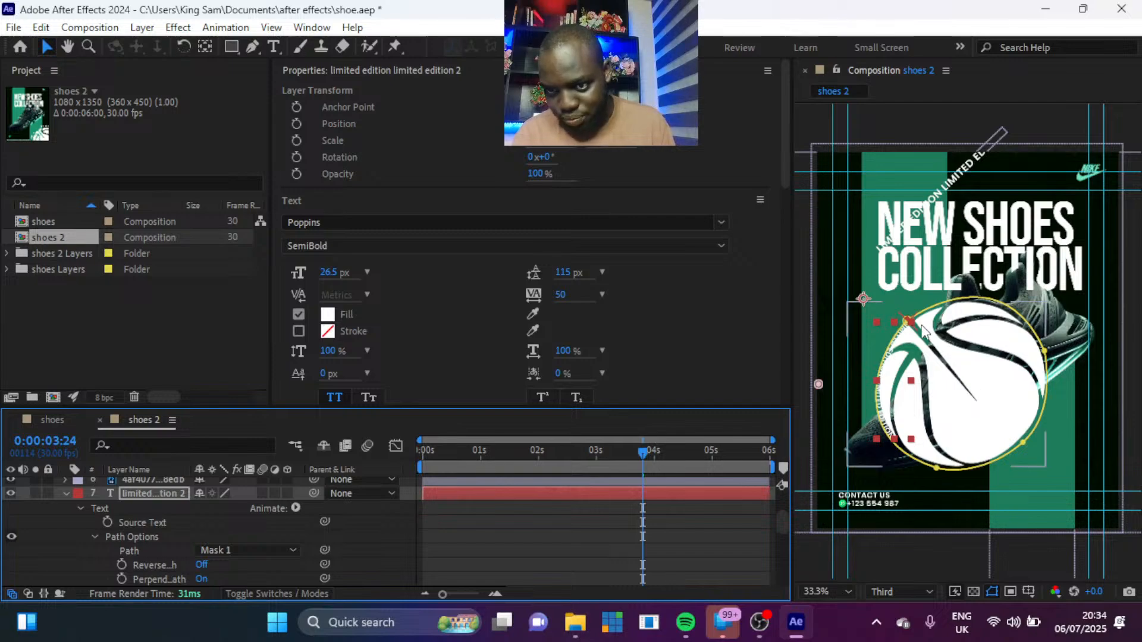
key(s)
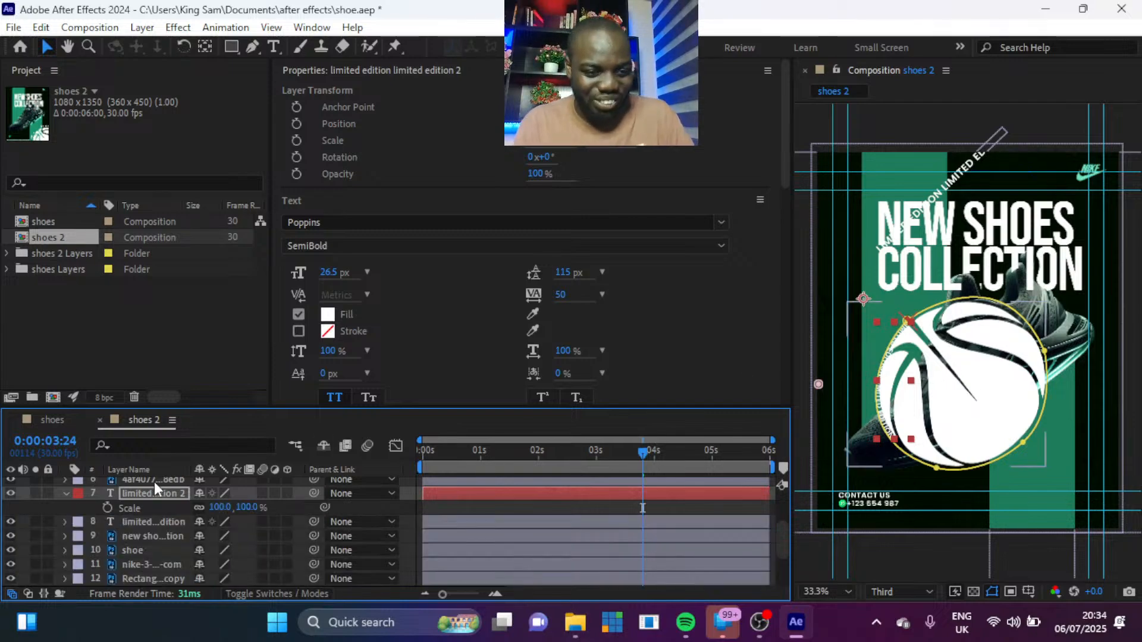
click(249, 508)
drag(249, 508, 253, 507)
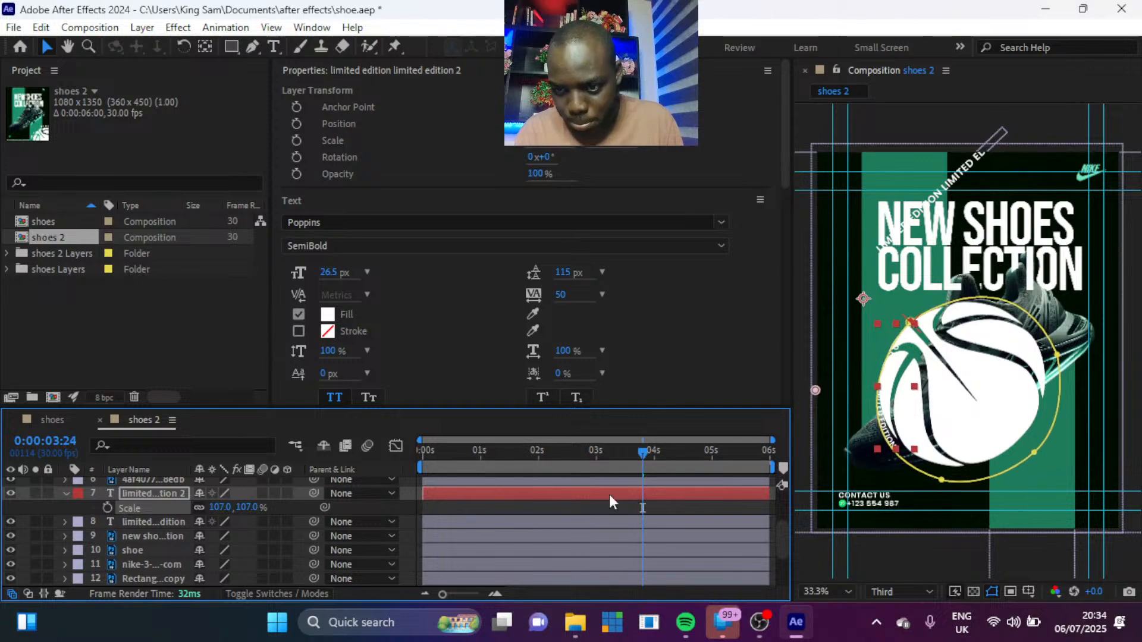
click(976, 479)
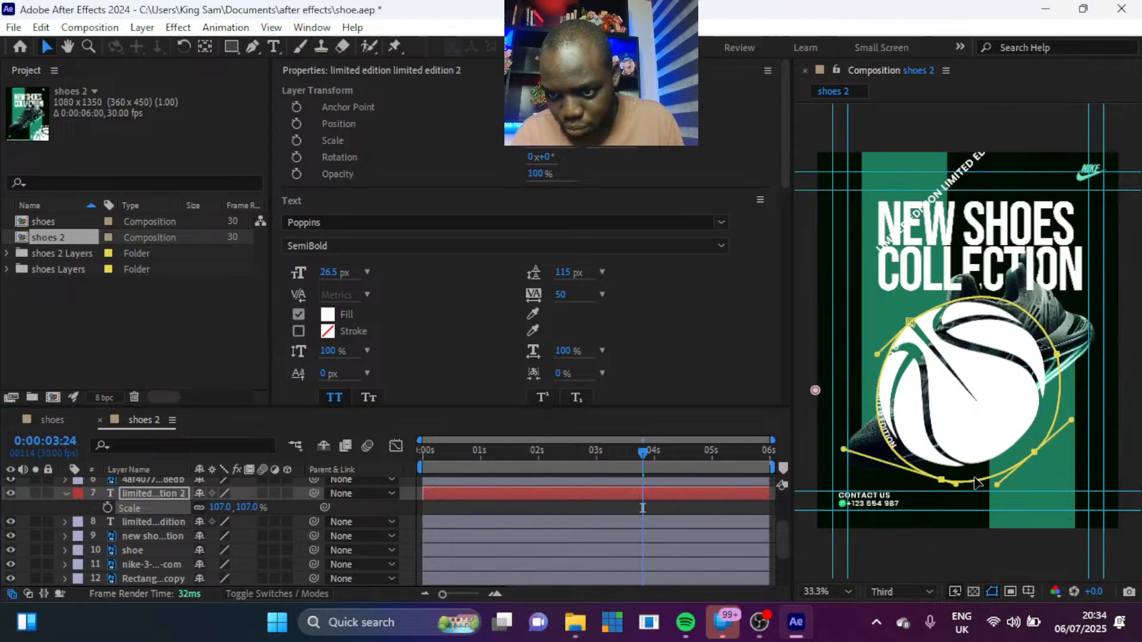
drag(976, 482, 965, 477)
key(ctrl+z)
Step: Select all points of the circular mask and shift the whole path slightly up and to the left around the basketball
click(1058, 357)
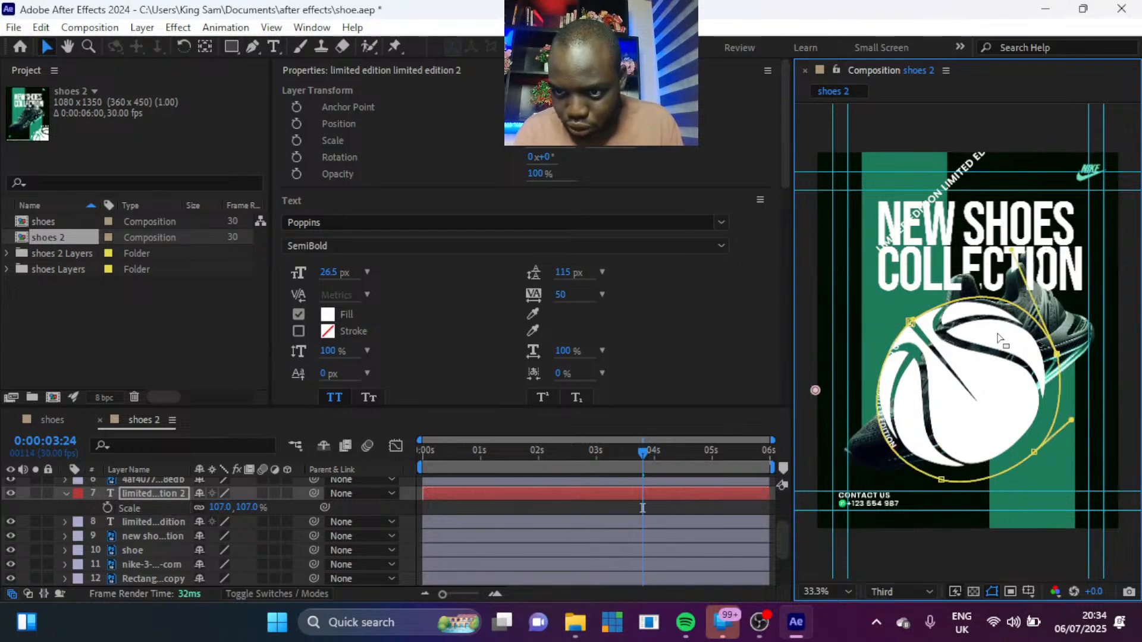
click(910, 324)
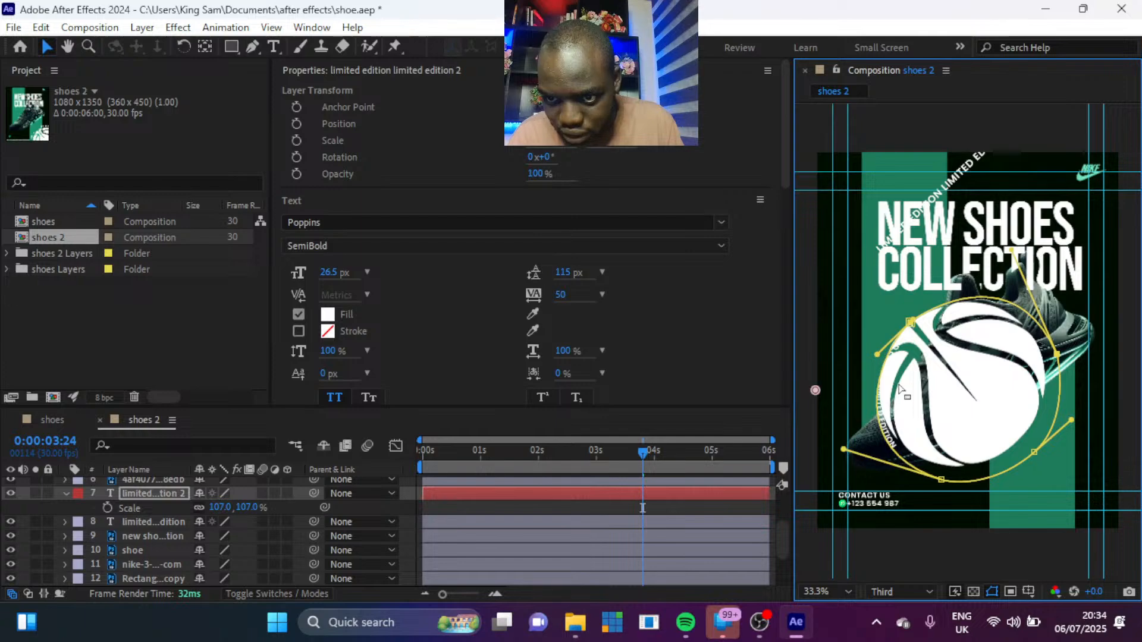
click(942, 480)
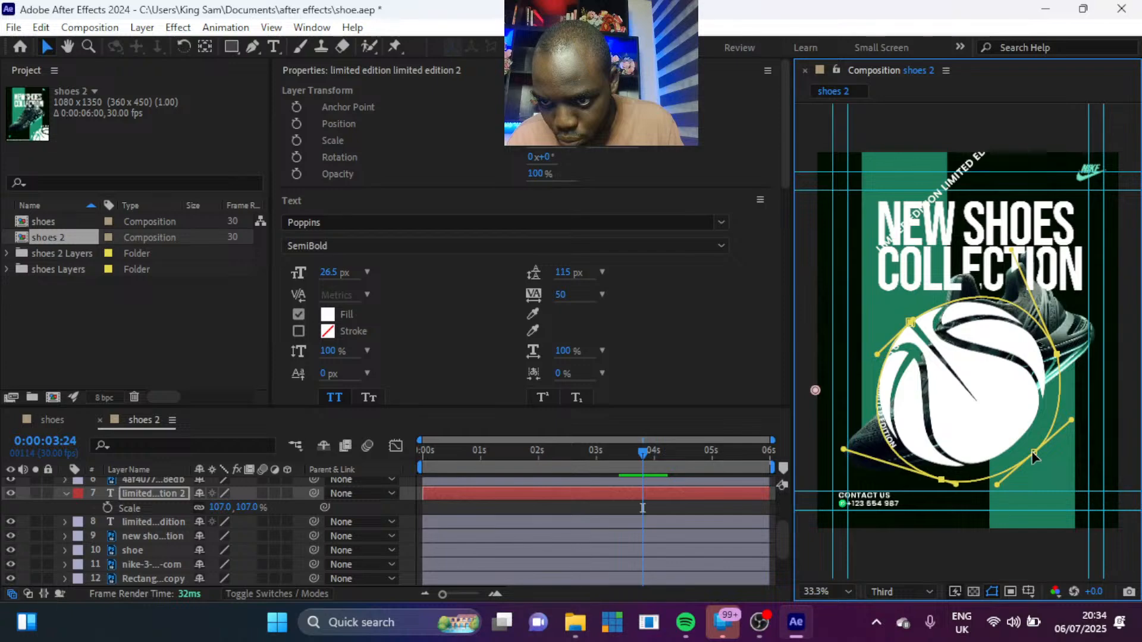
click(1035, 457)
drag(1035, 457, 1023, 449)
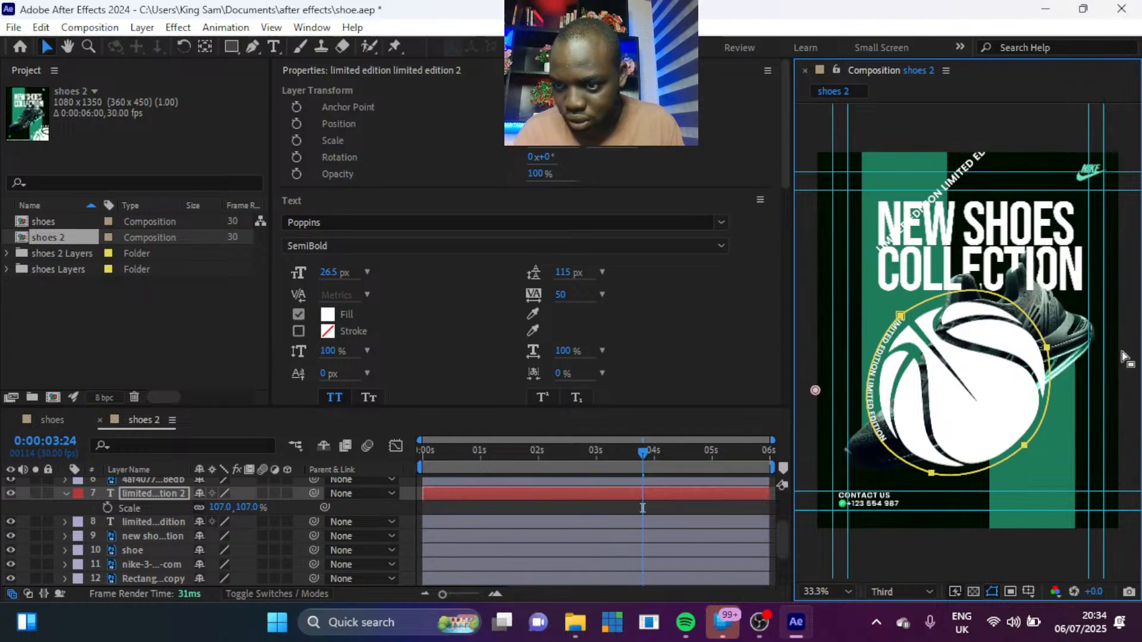
click(1047, 348)
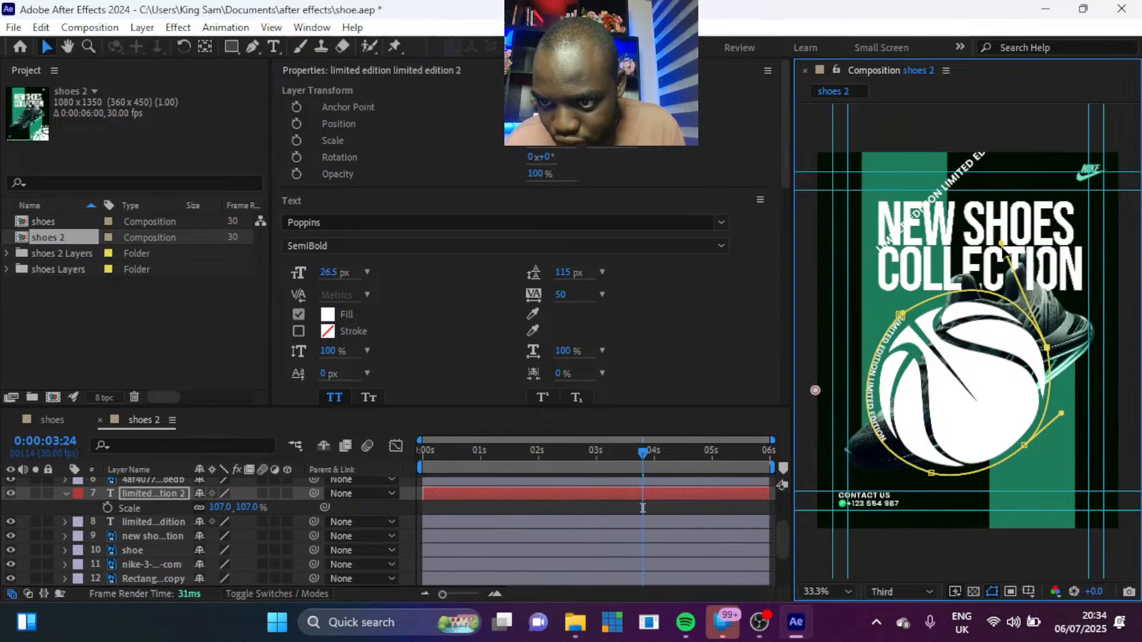
click(902, 317)
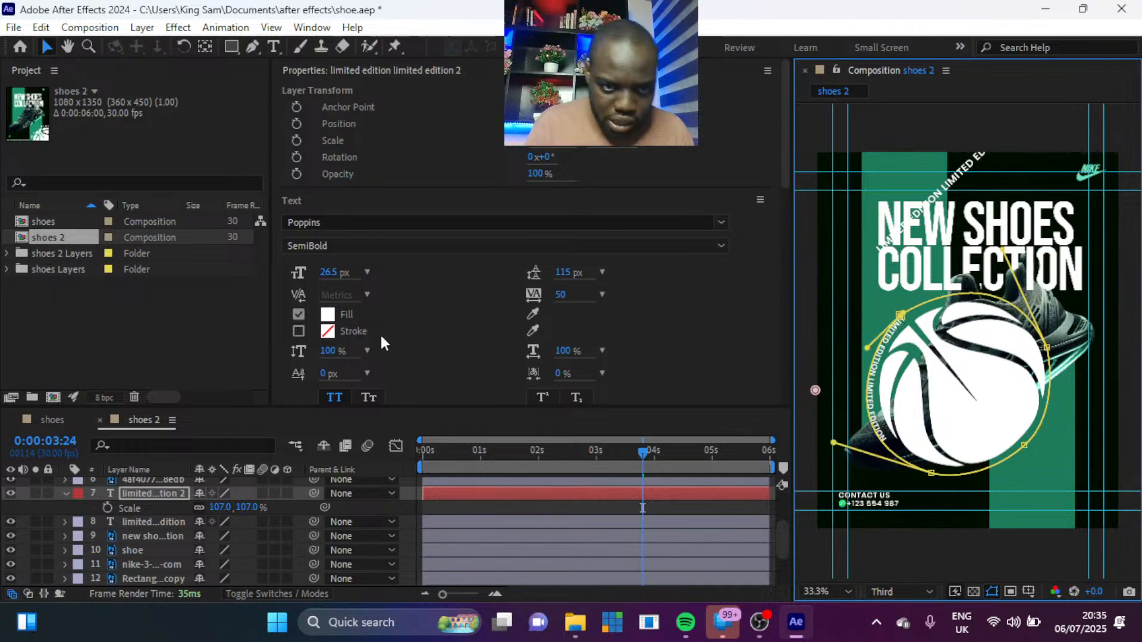
Step: Set the path text's font size to 35.5 px and its Poppins style to Bold
click(331, 272)
text(34)
key(Return)
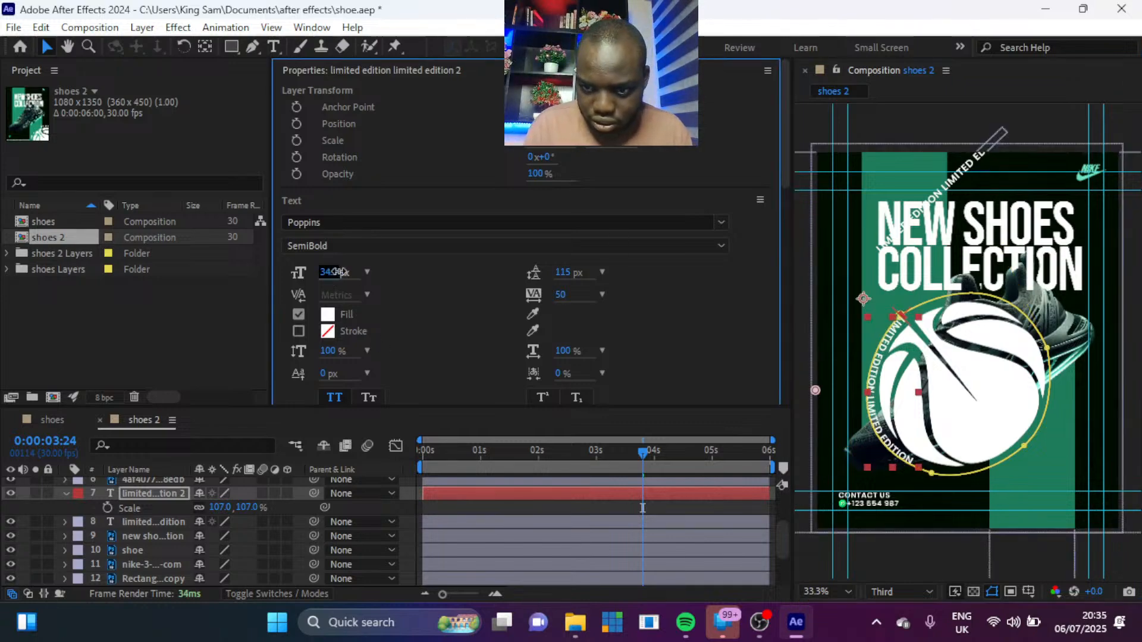
text(37.5)
key(Return)
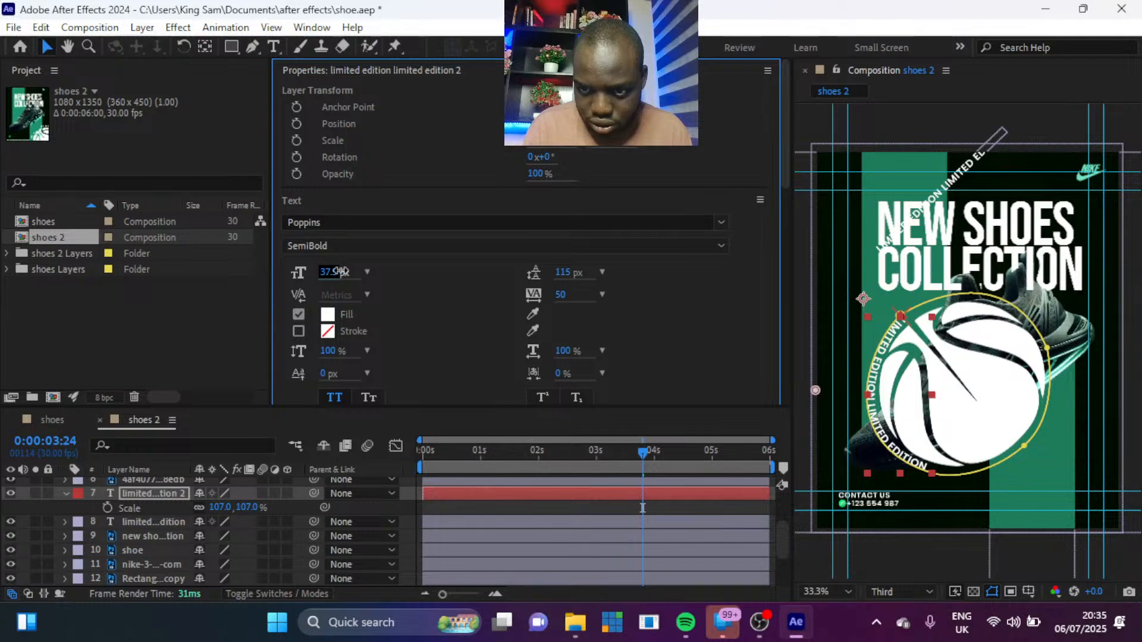
drag(340, 272, 280, 273)
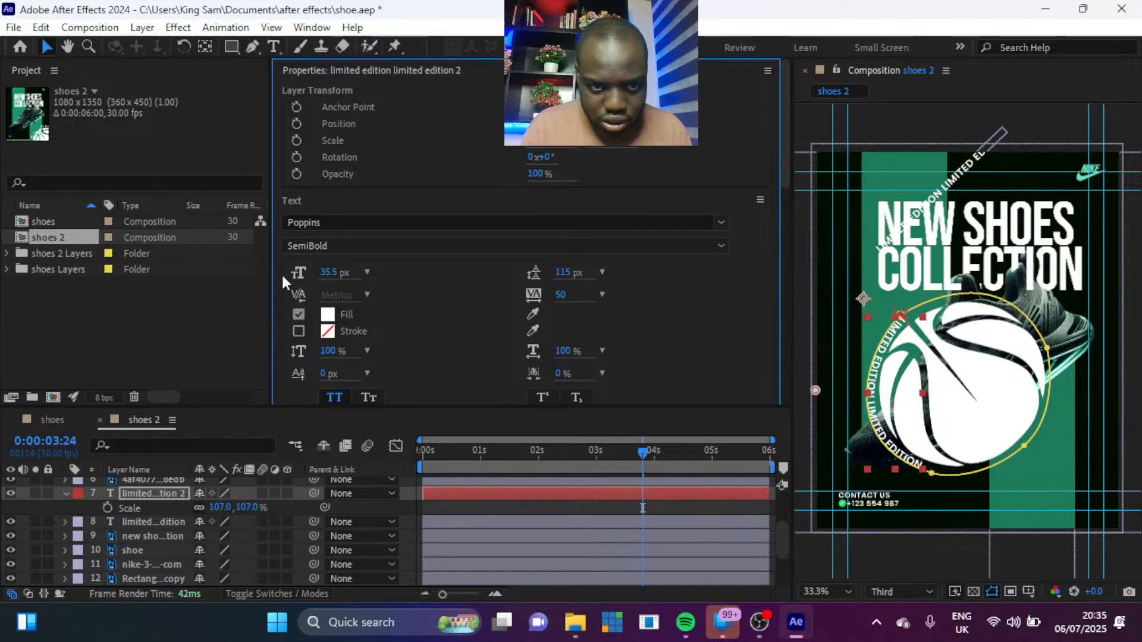
click(373, 245)
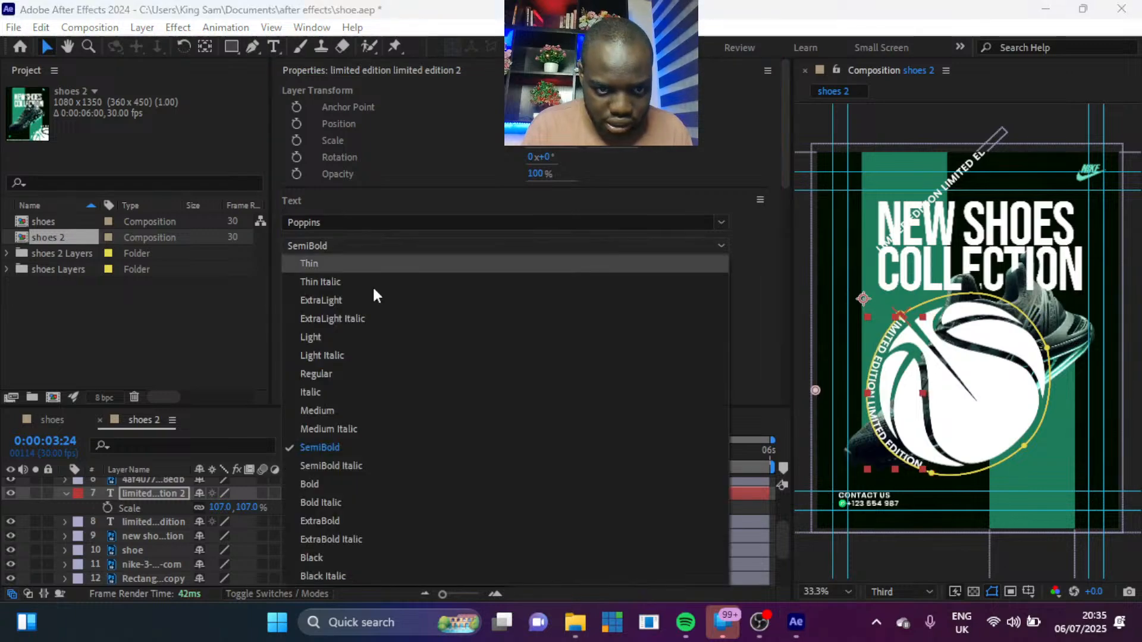
click(336, 484)
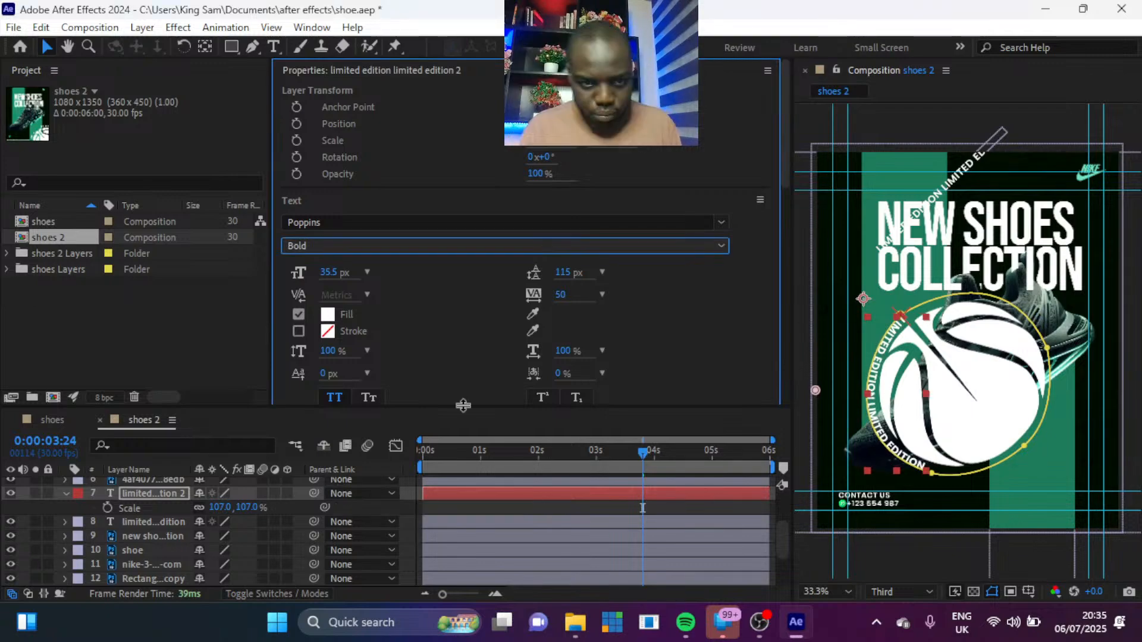
Step: Extend the path text with repeated LIMITED EDITION wording until it fills the whole circle around the basketball
click(881, 440)
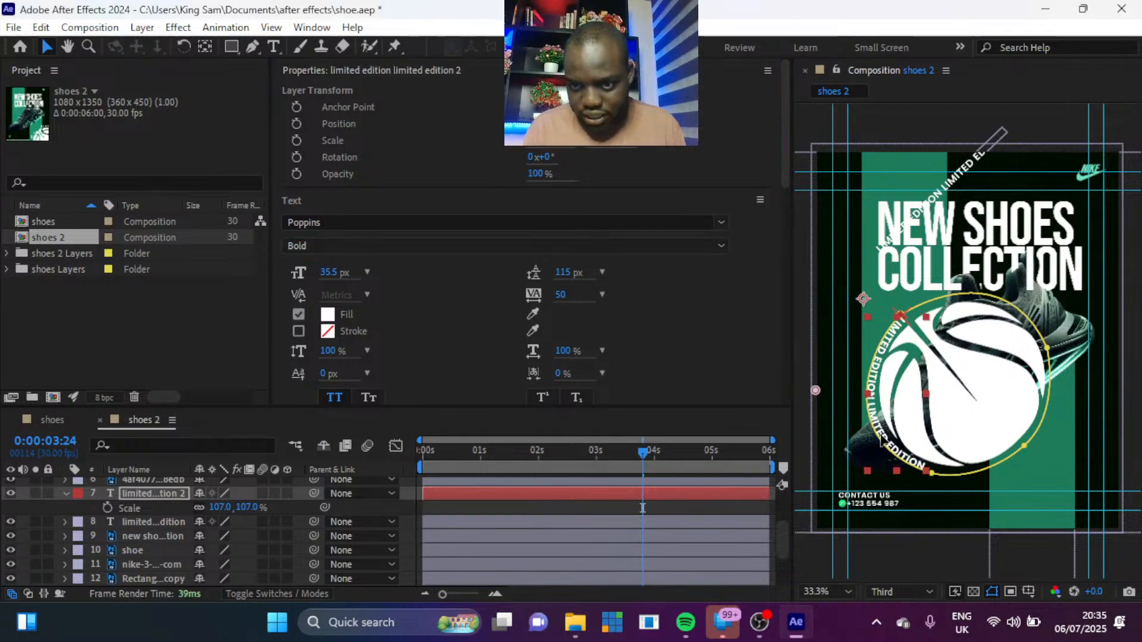
click(882, 440)
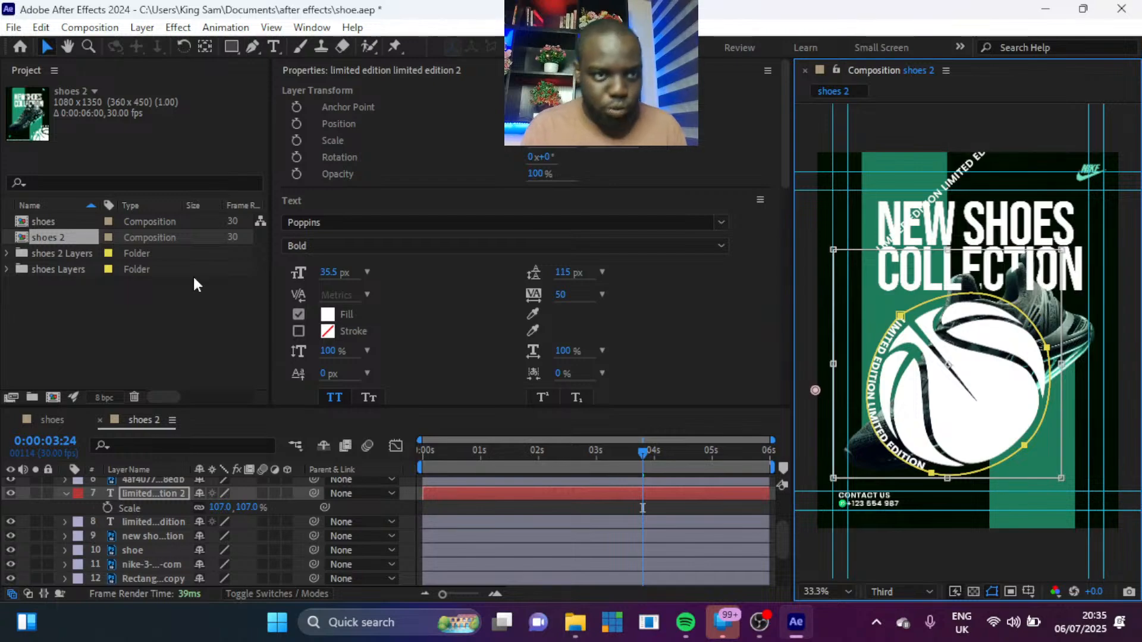
click(271, 52)
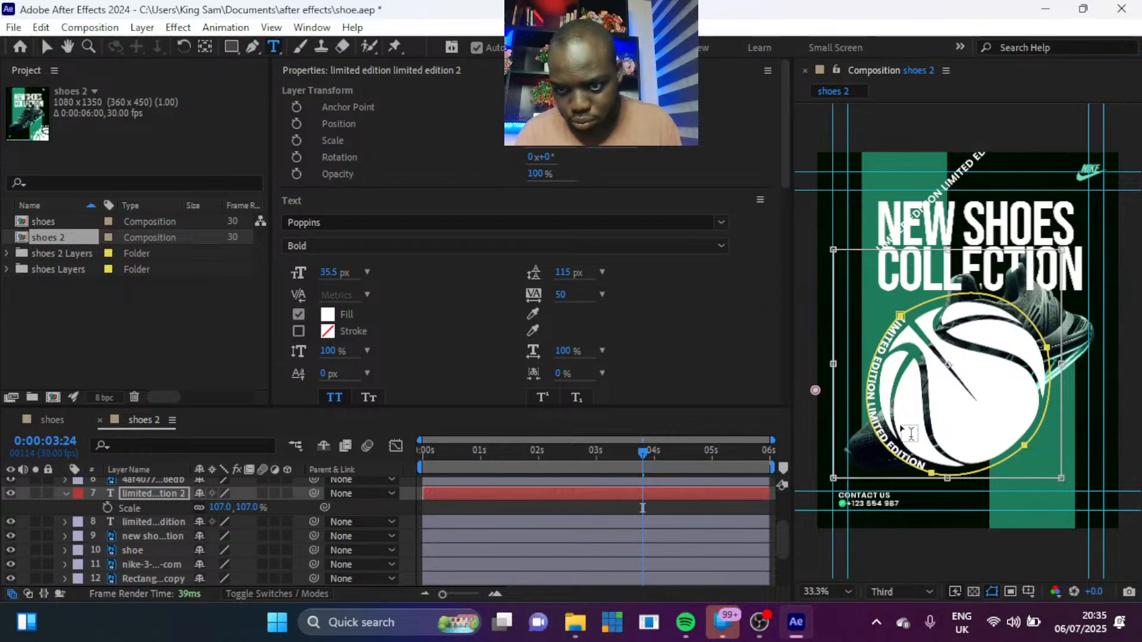
click(872, 420)
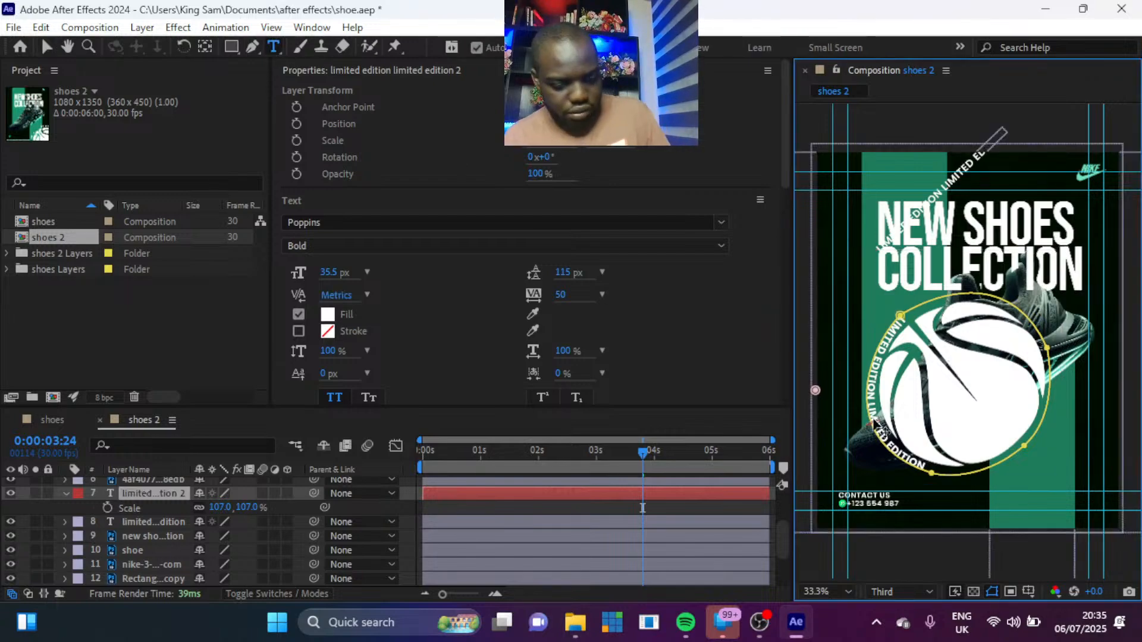
key(ctrl+a)
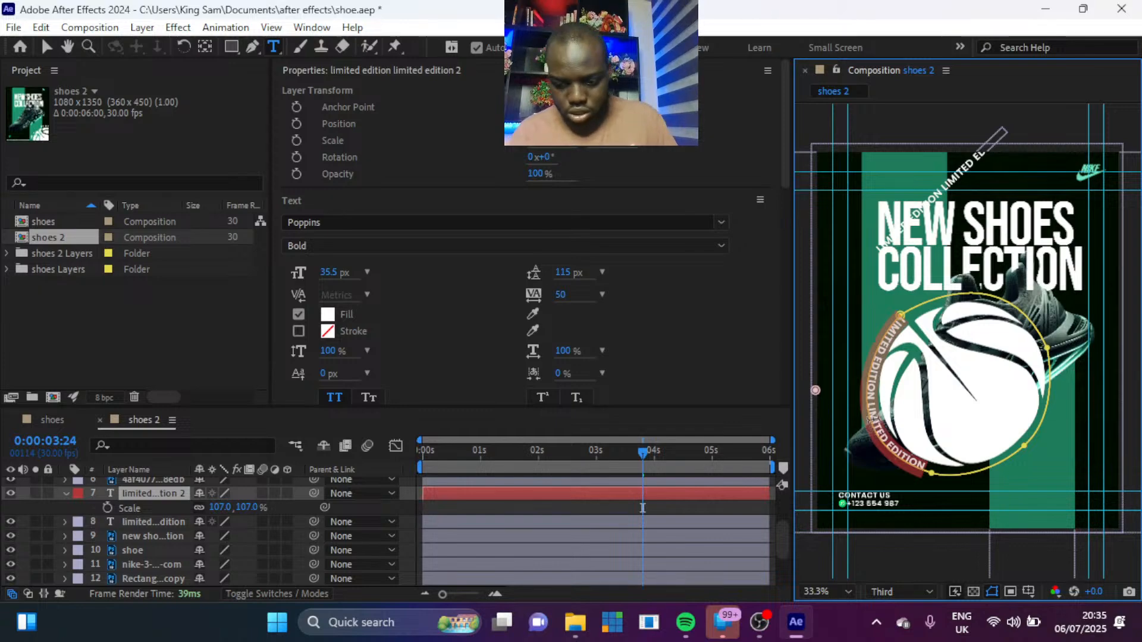
text(LIMITED EDITION LIMITED EDITION)
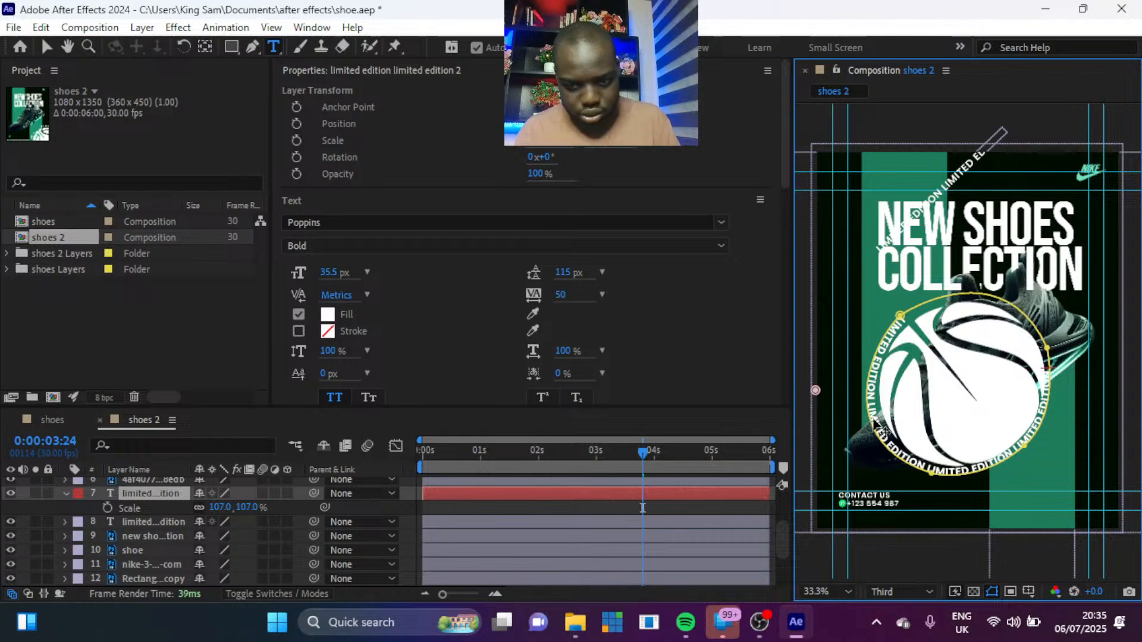
text(limited edition)
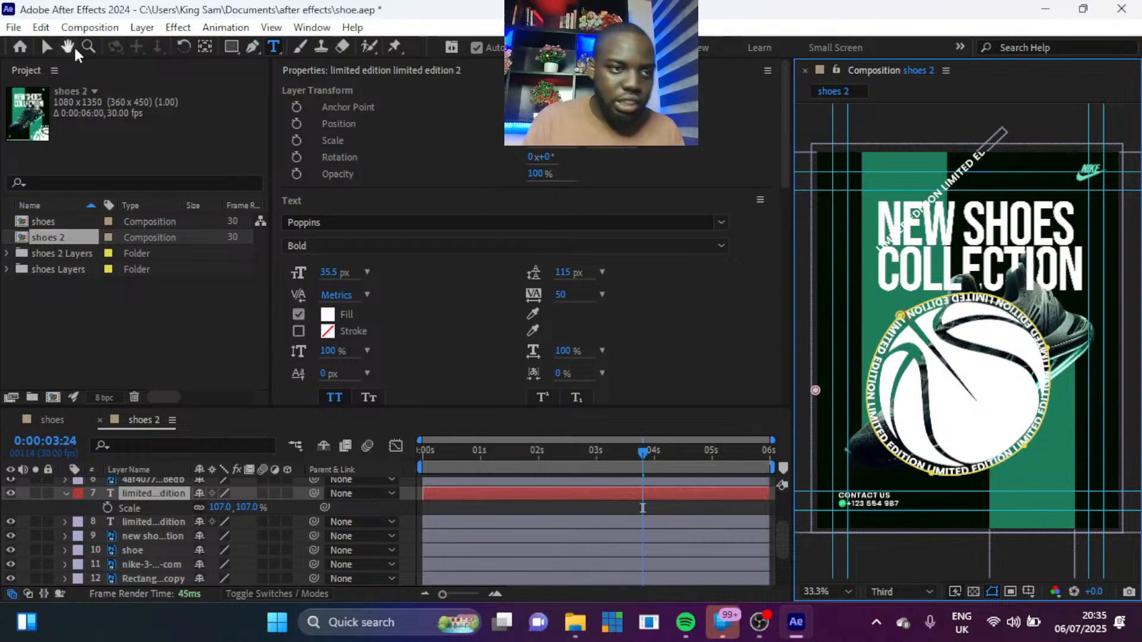
click(45, 44)
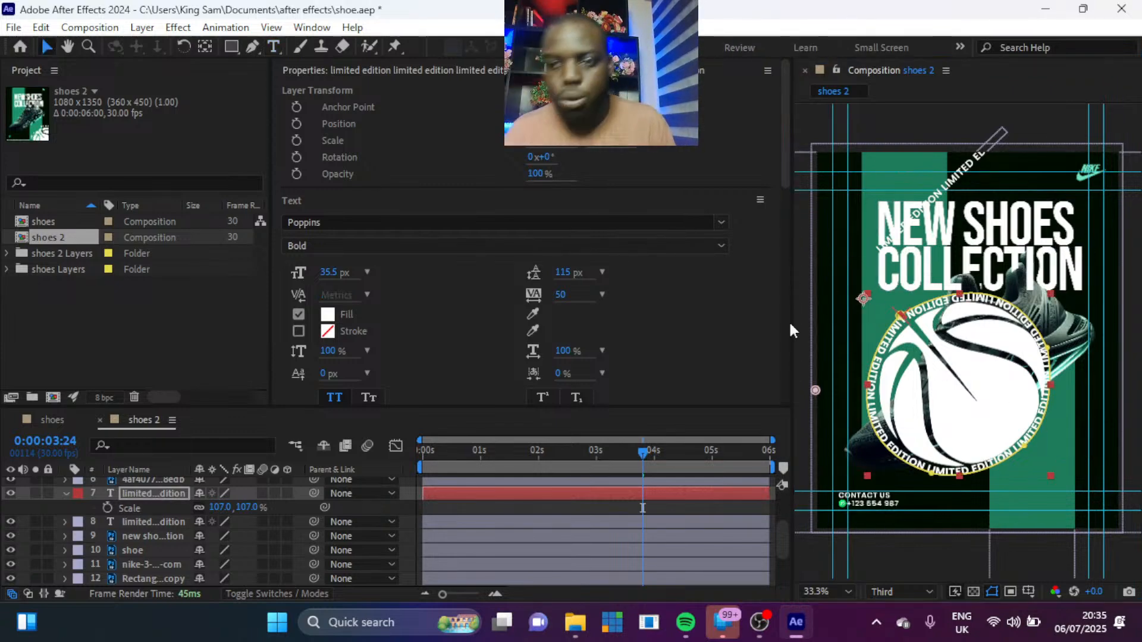
Step: Move the circular text layer's anchor point to the centre of the ring and nudge the layer slightly right
click(205, 47)
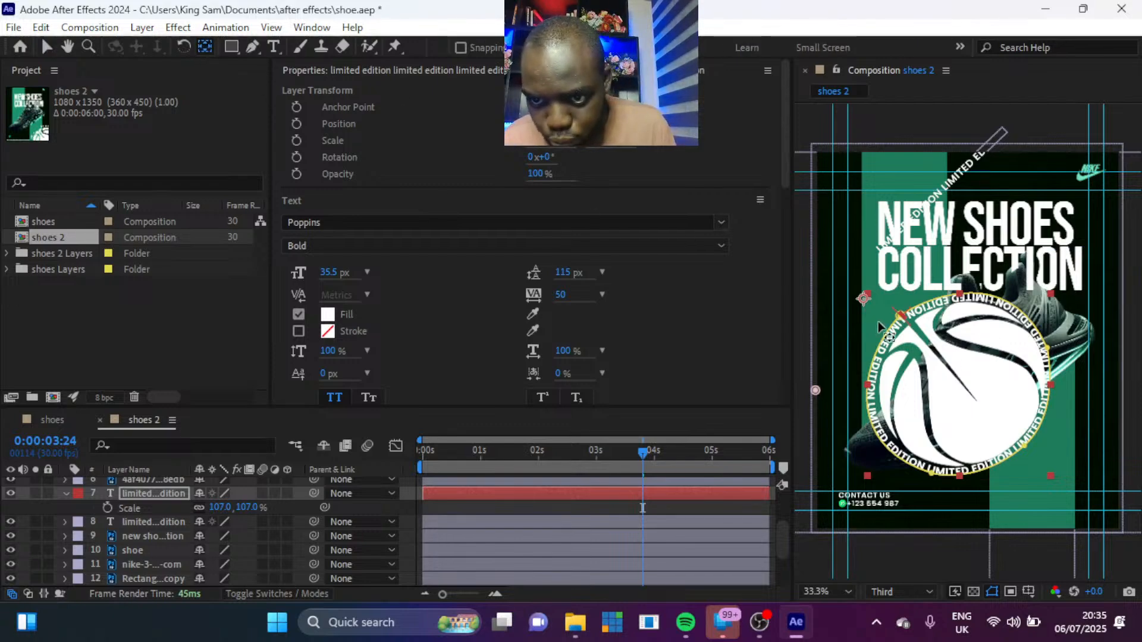
drag(865, 301, 917, 348)
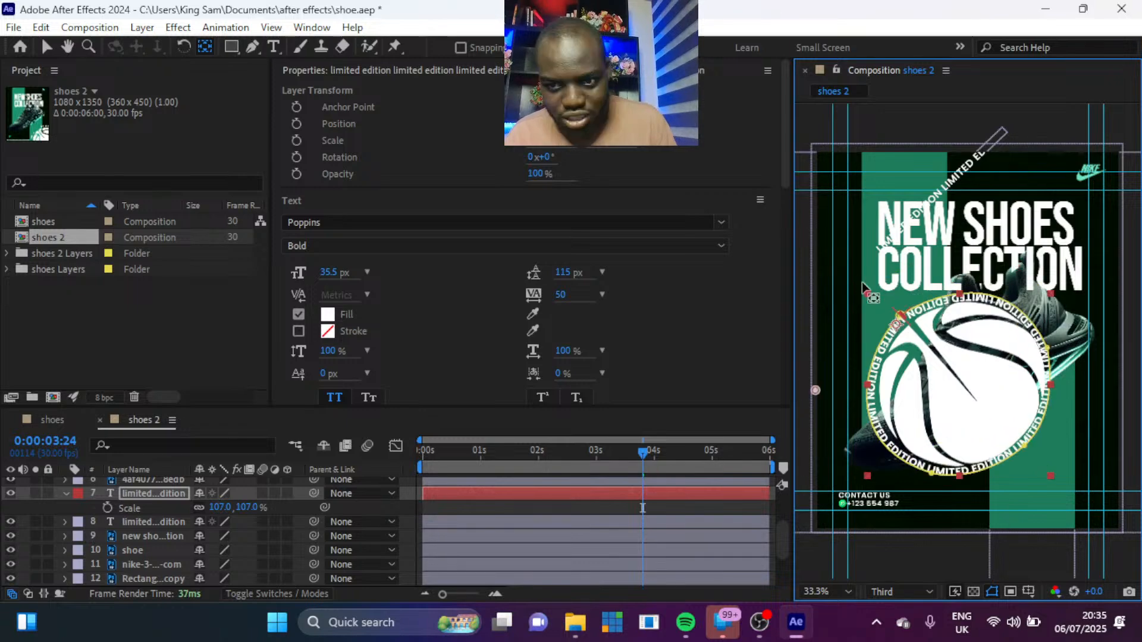
drag(921, 351, 959, 387)
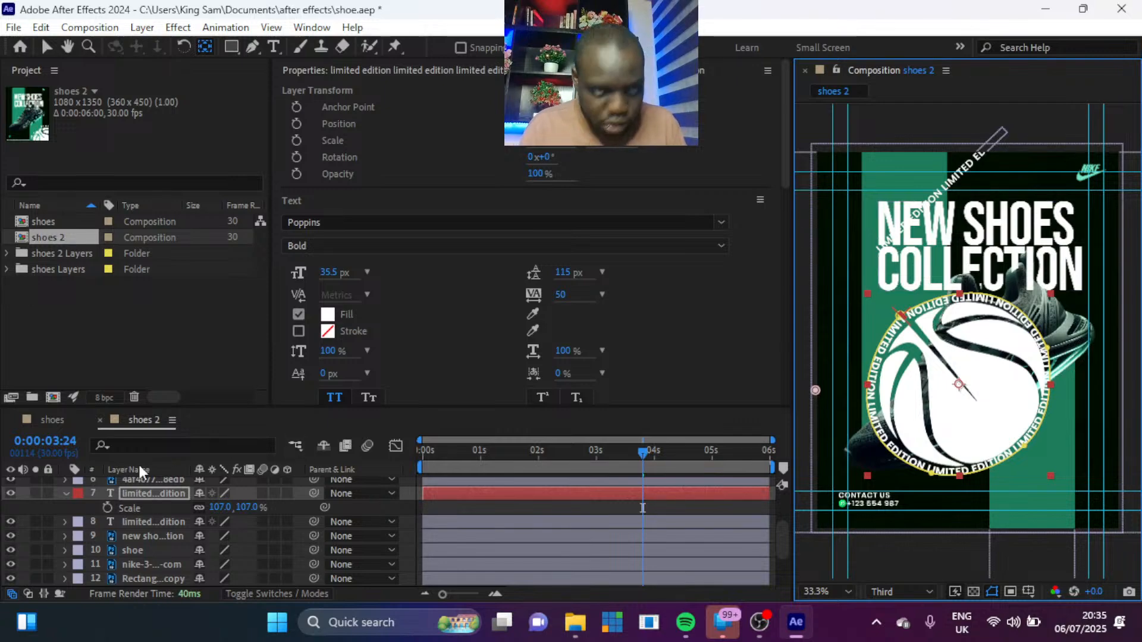
click(47, 48)
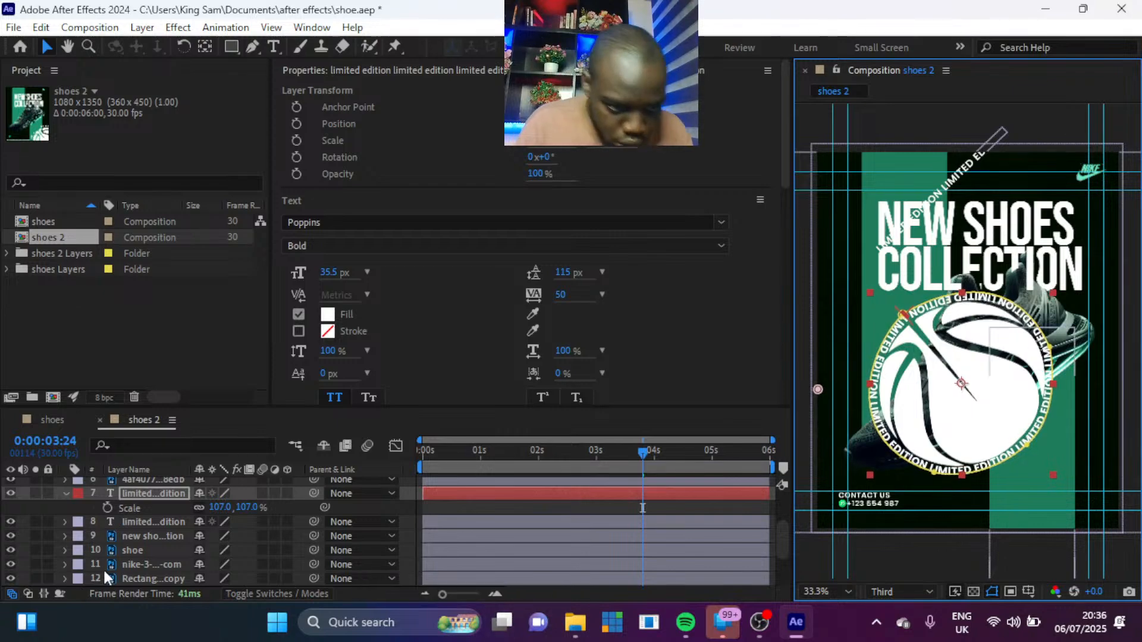
Step: Move the basketball layer's anchor point slightly right to the text ring's centre and compare both layers' anchor points
scroll(126, 531, up, 3)
scroll(126, 531, down, 1)
click(146, 526)
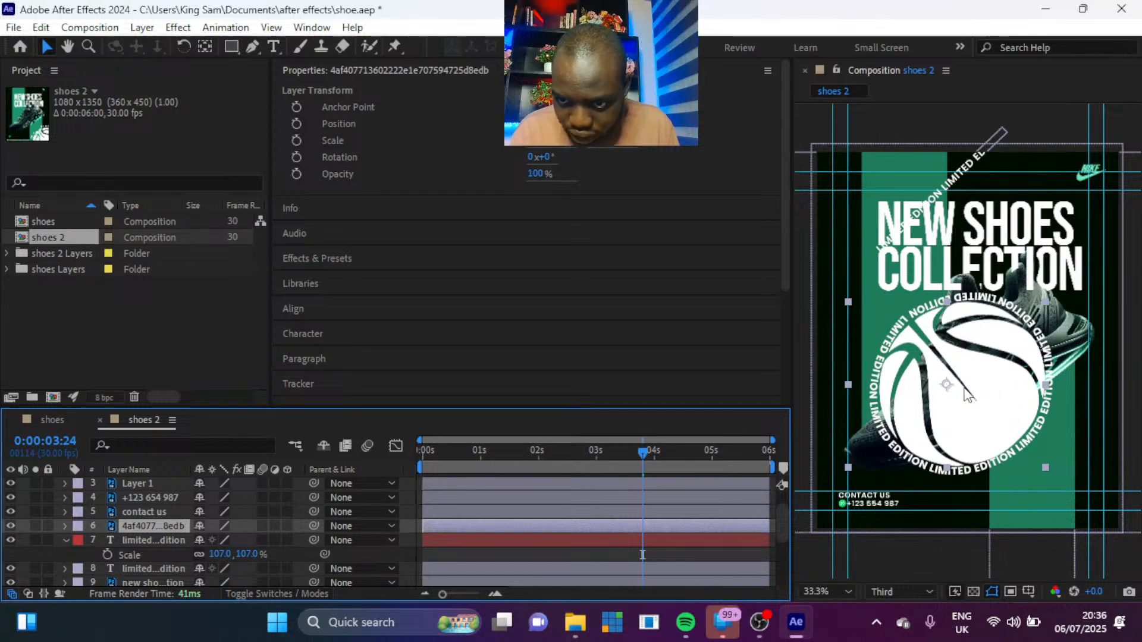
click(205, 47)
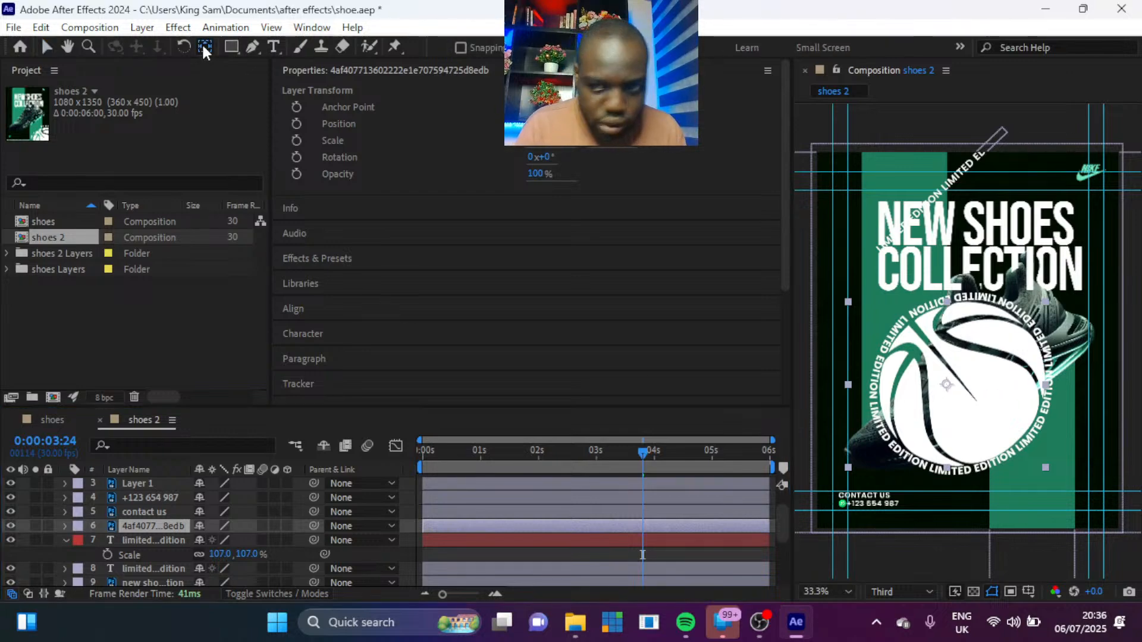
click(949, 385)
drag(948, 386, 962, 387)
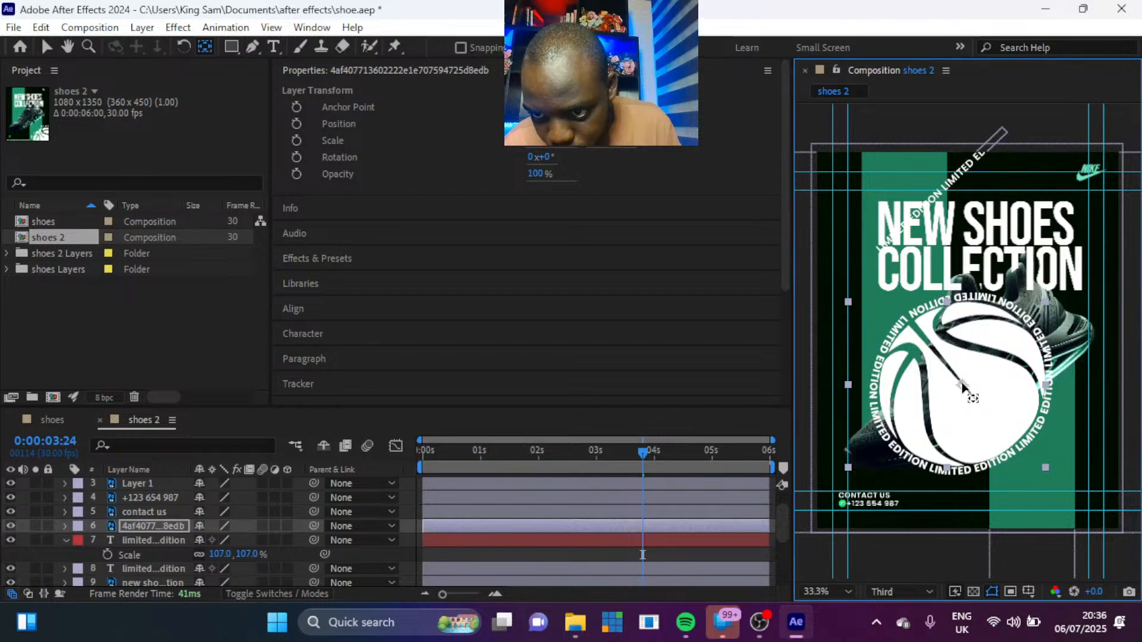
click(150, 540)
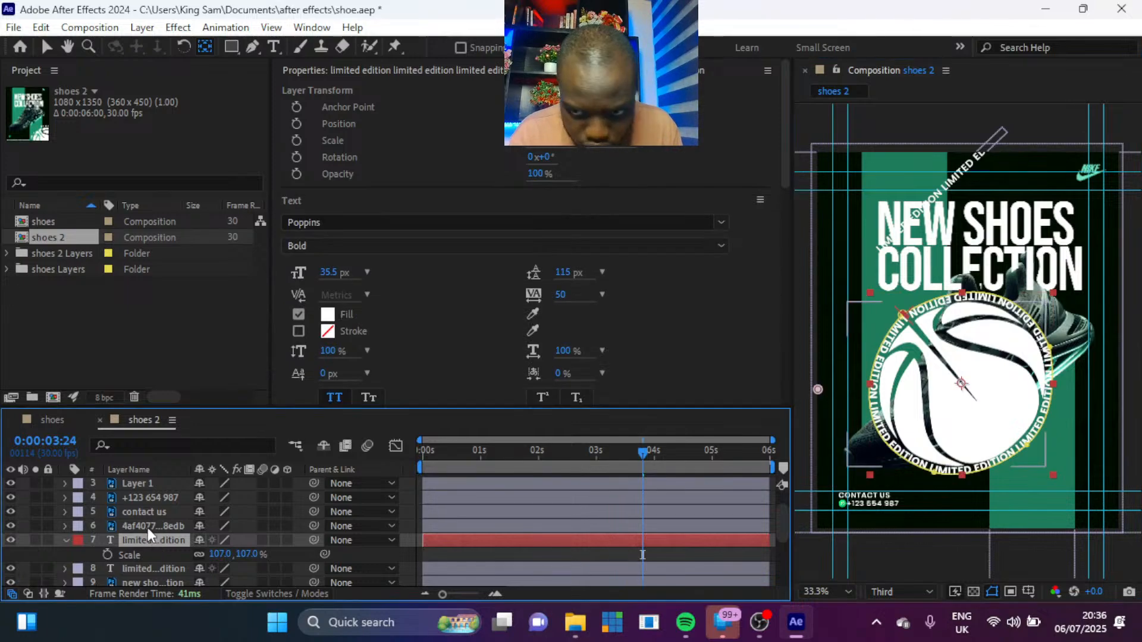
click(148, 527)
click(149, 538)
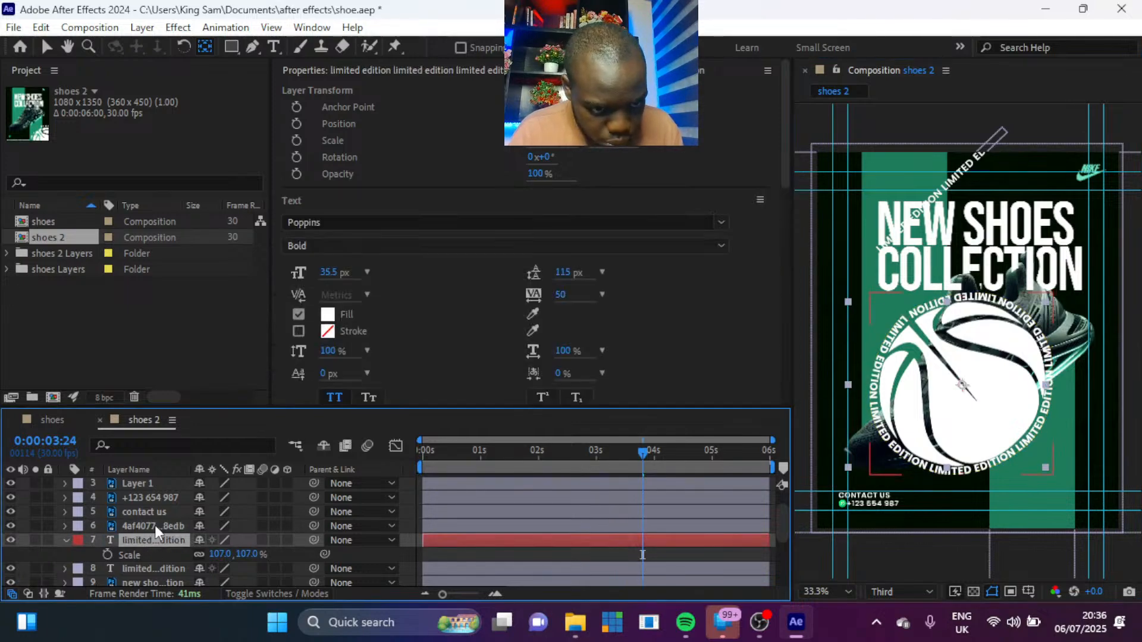
click(156, 526)
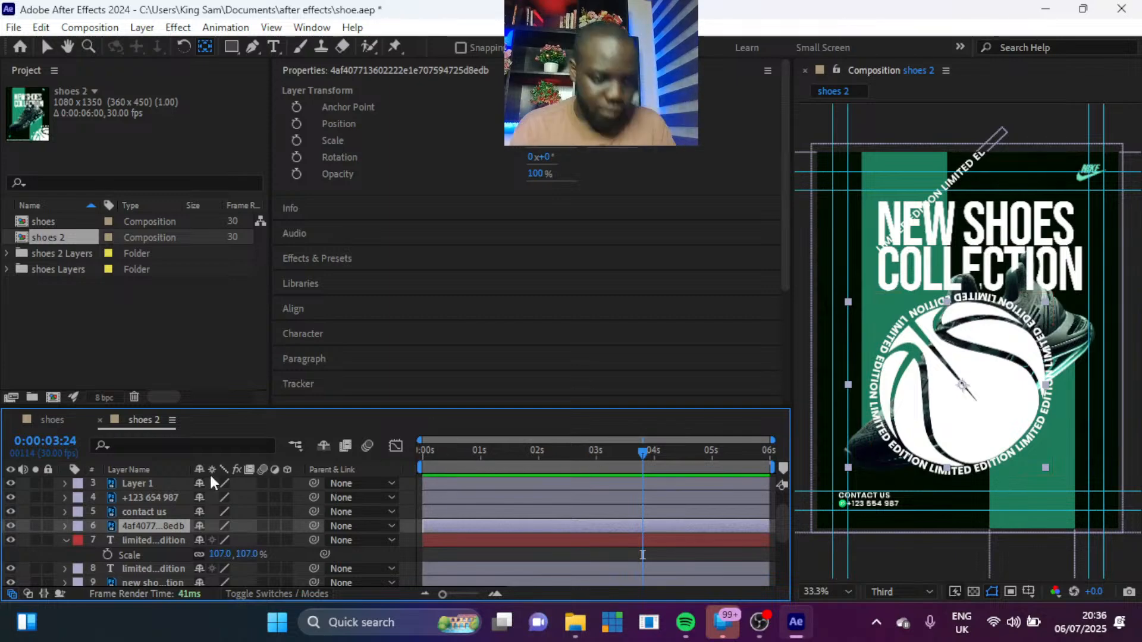
Step: Add a Rotation keyframe of 0x+0.0° to the circular text layer at 0:00:00:00
click(151, 537)
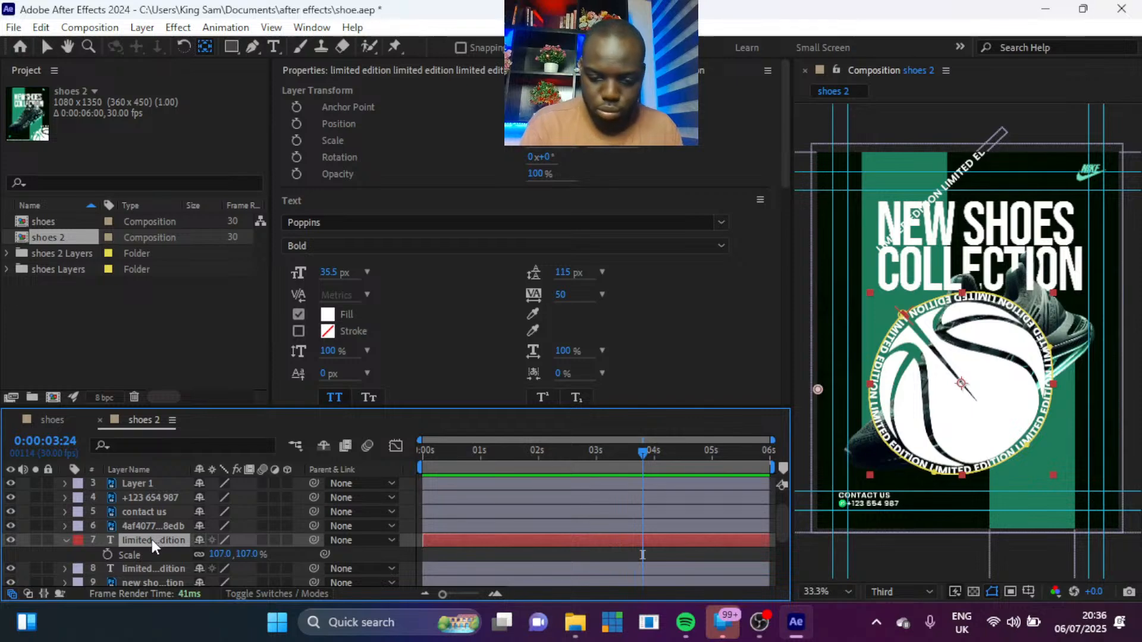
key(p)
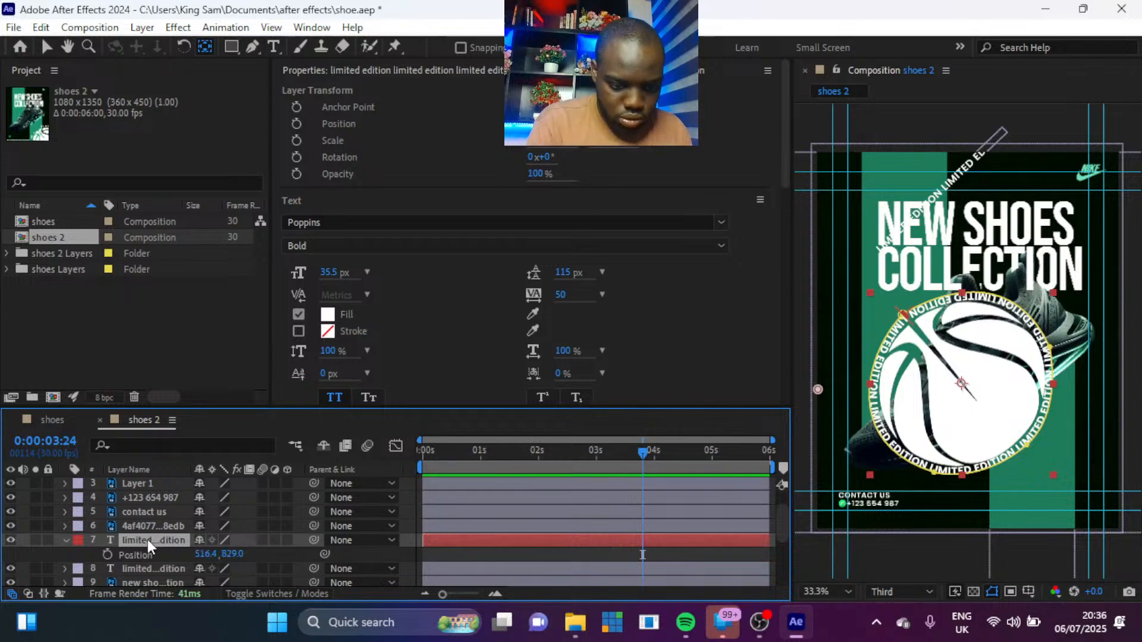
key(r)
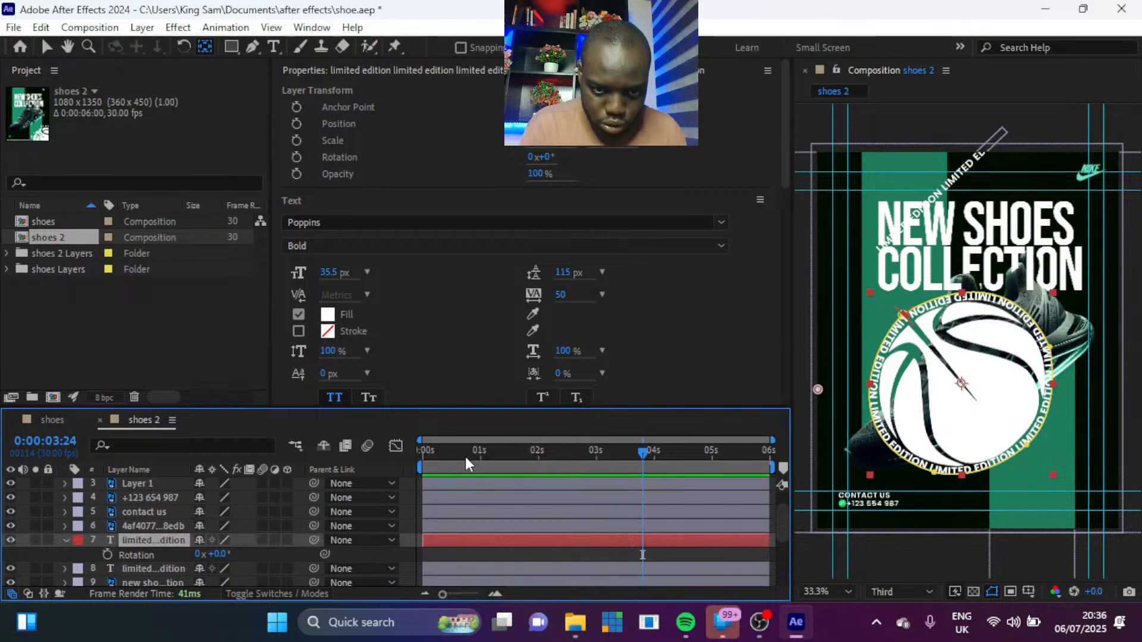
drag(469, 458, 416, 451)
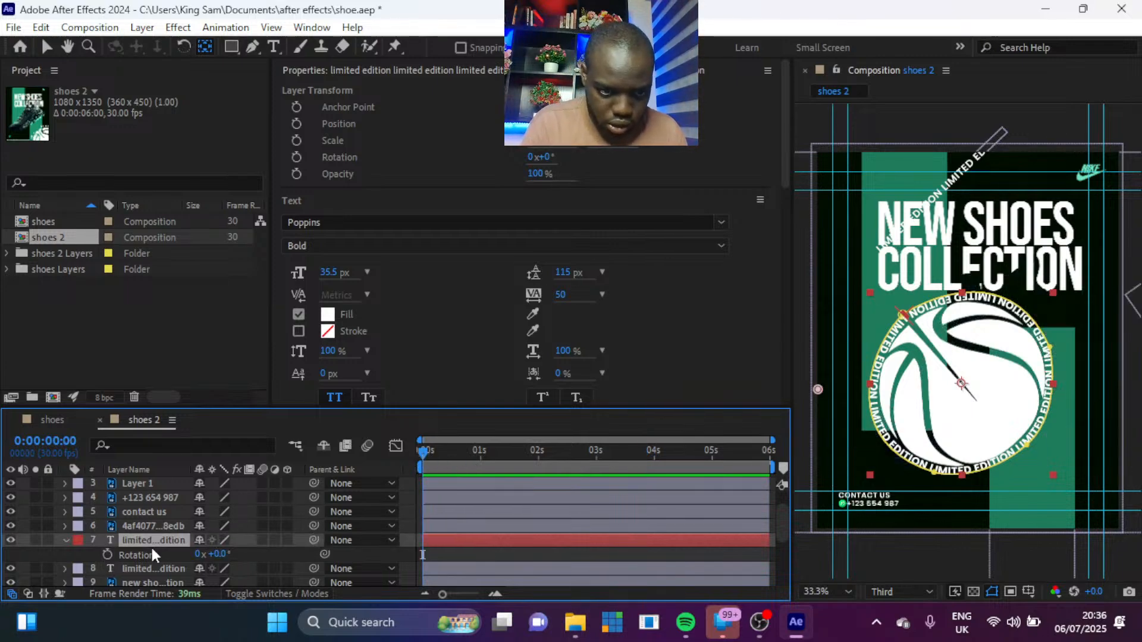
click(106, 554)
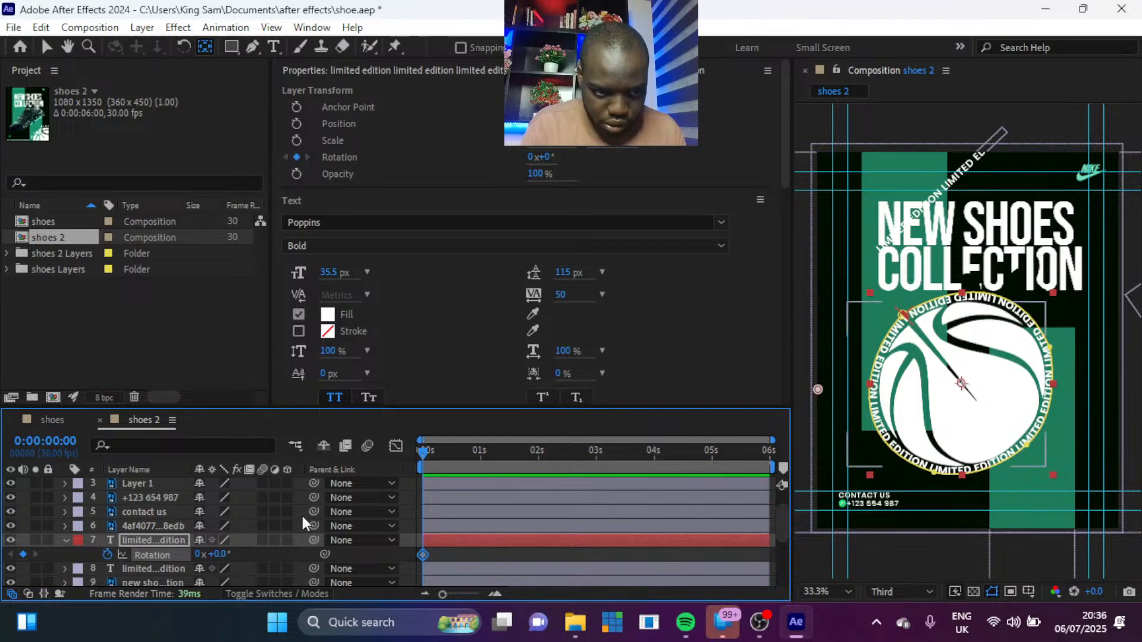
Step: Set the circular text layer's Rotation to 0x-90.0° at 0:00:05:29
click(769, 454)
drag(218, 556, 151, 562)
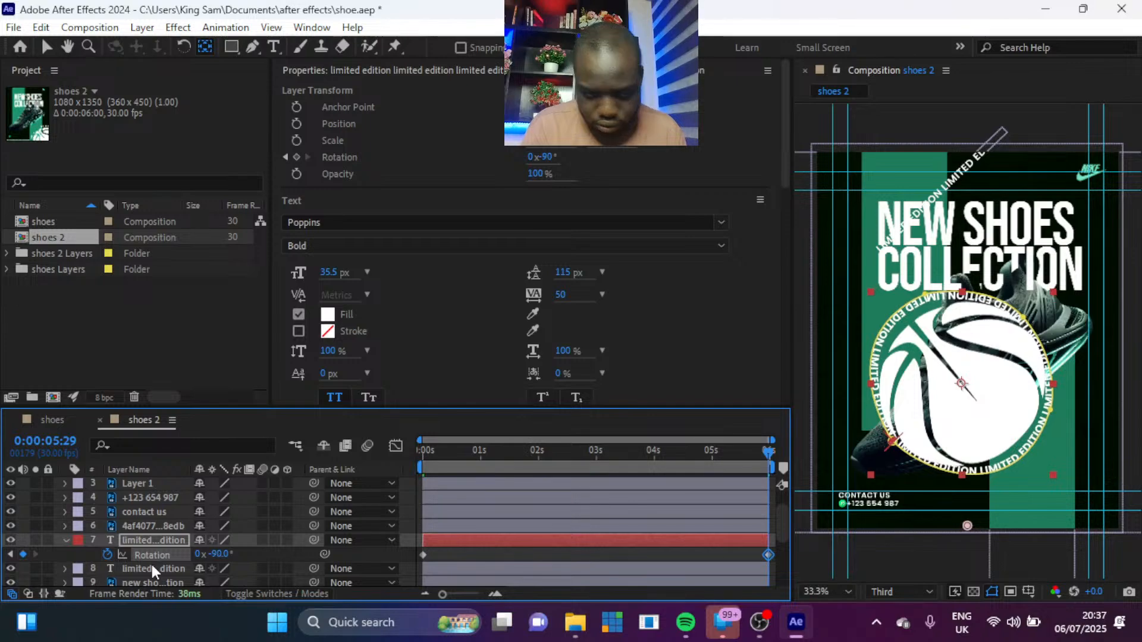
Step: Link the basketball layer's Rotation to the circular text layer's Rotation and preview the spin from the start
click(152, 525)
key(p)
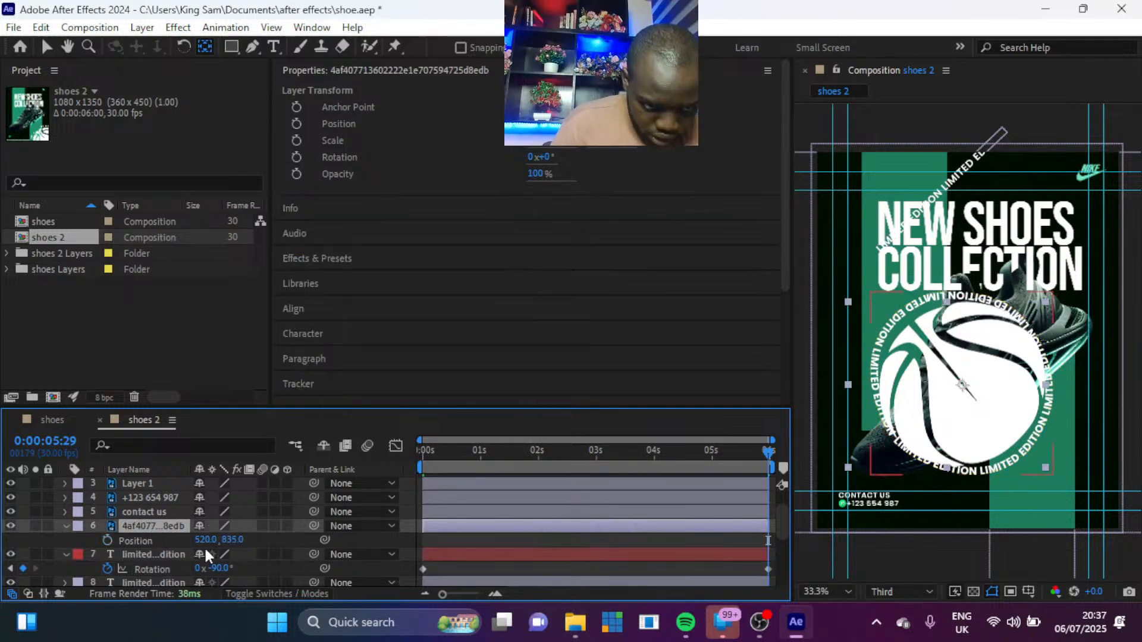
key(r)
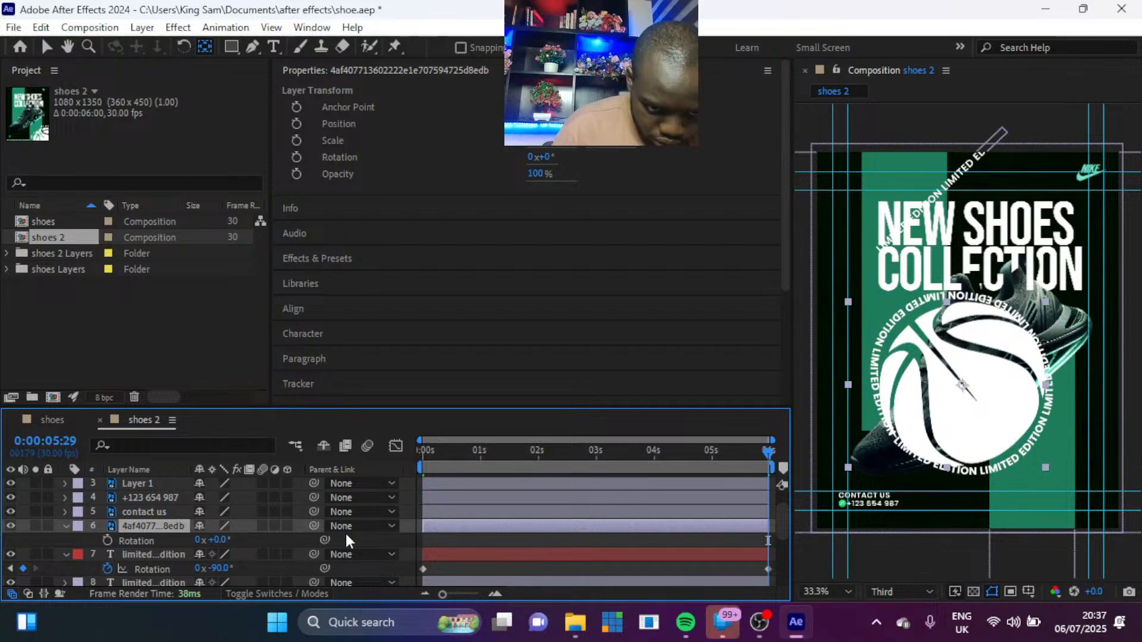
drag(324, 539, 150, 559)
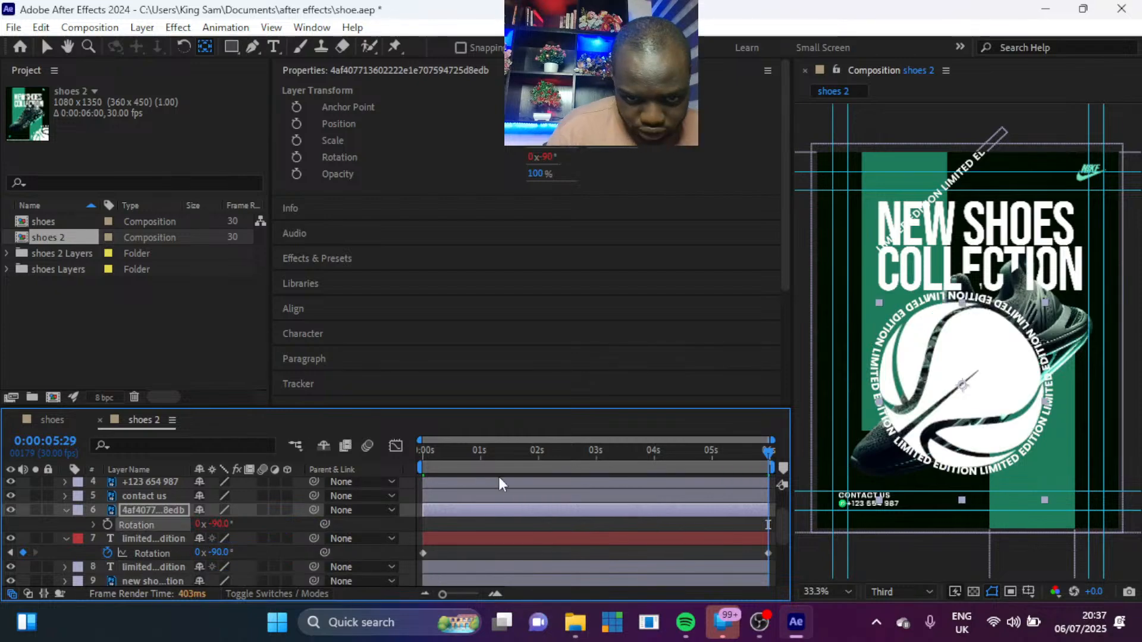
click(424, 451)
key(space)
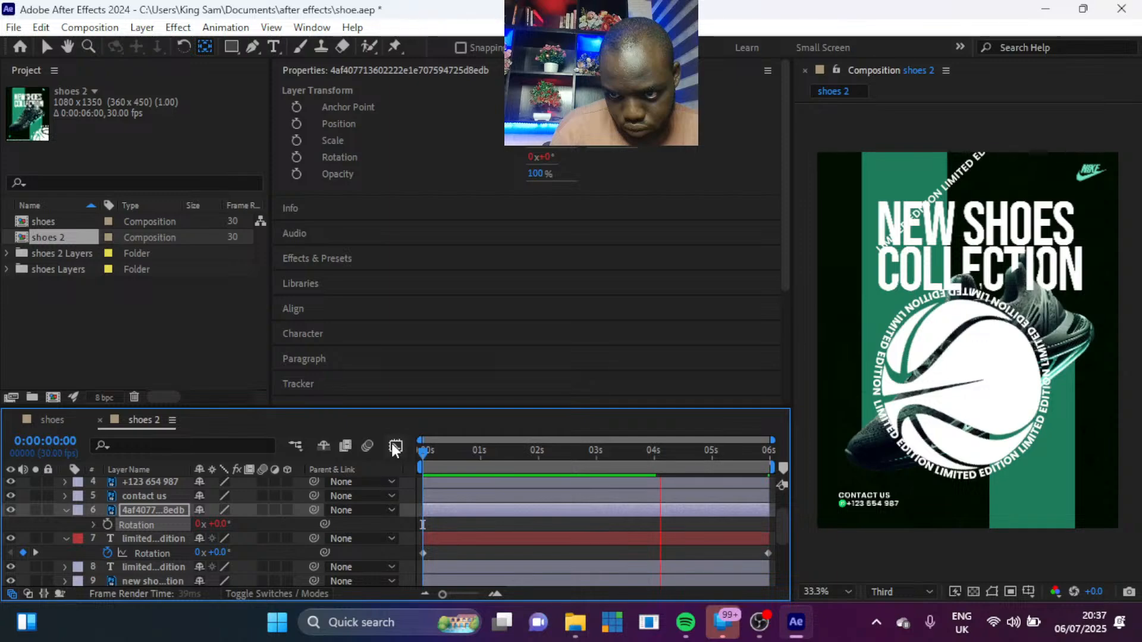
key(space)
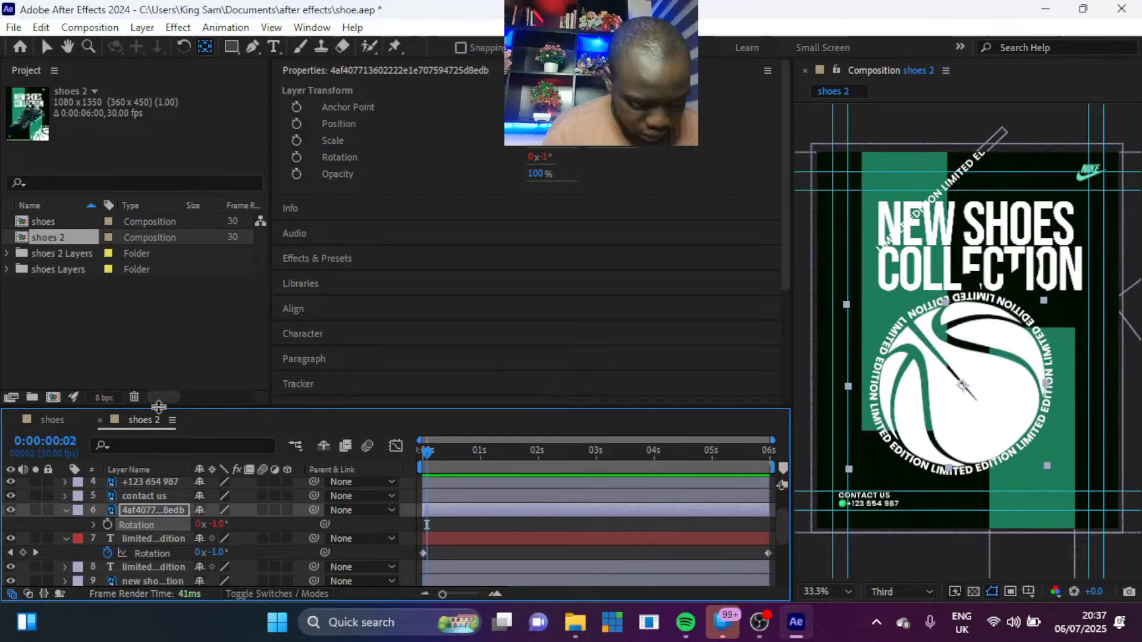
Step: Refine the lower-right curve of the circular text path by slightly adjusting its vertex and direction handles
click(854, 363)
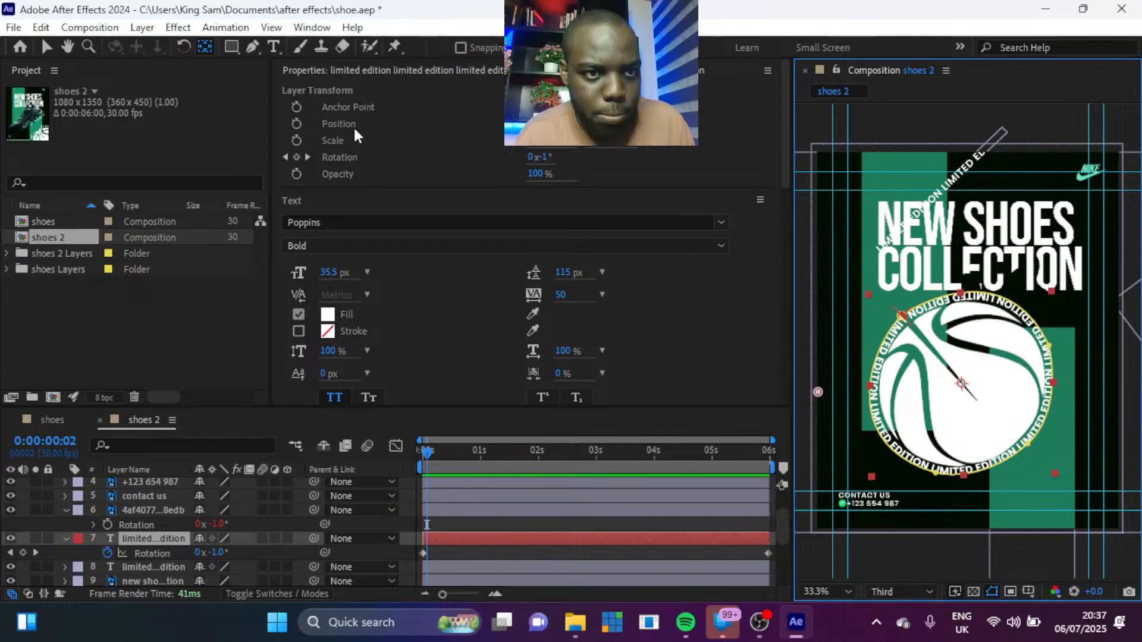
click(46, 46)
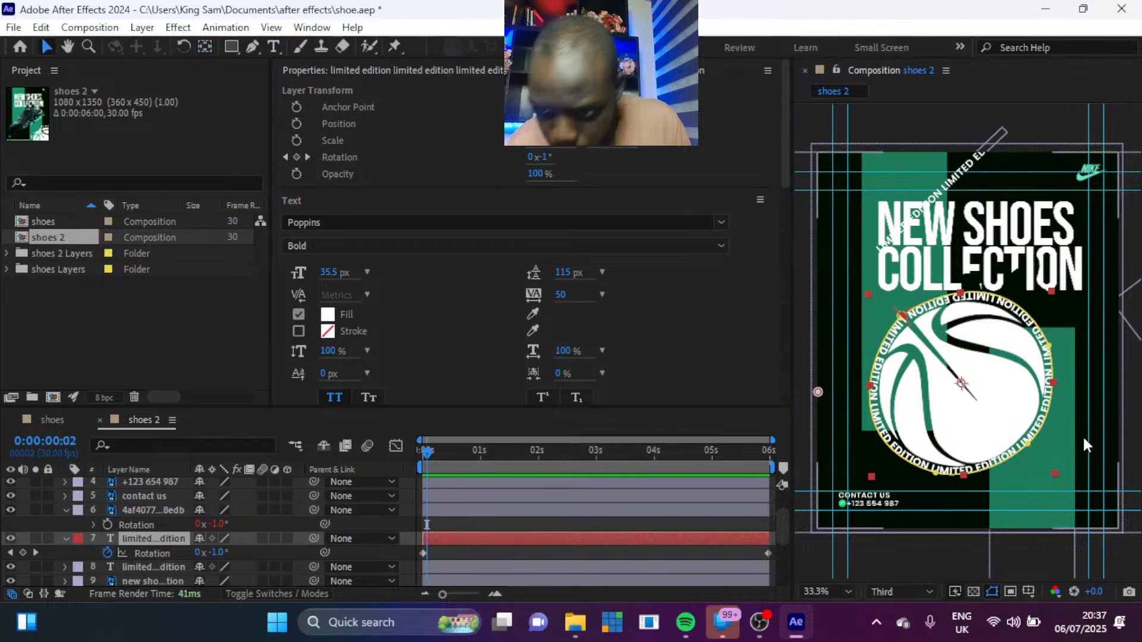
click(1026, 443)
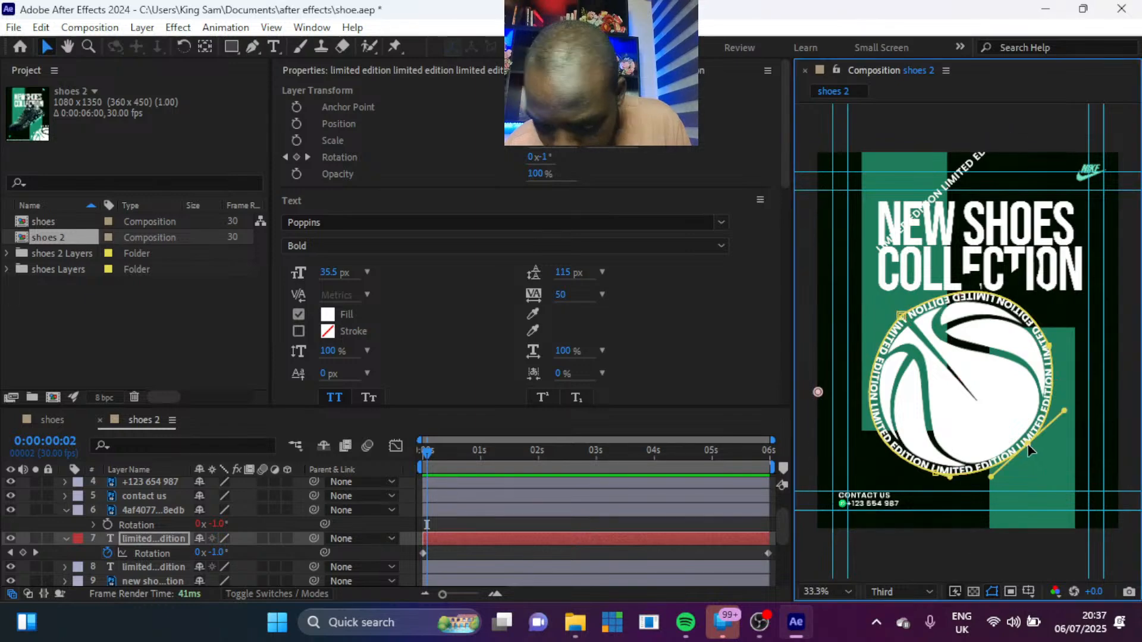
drag(1029, 450, 1028, 449)
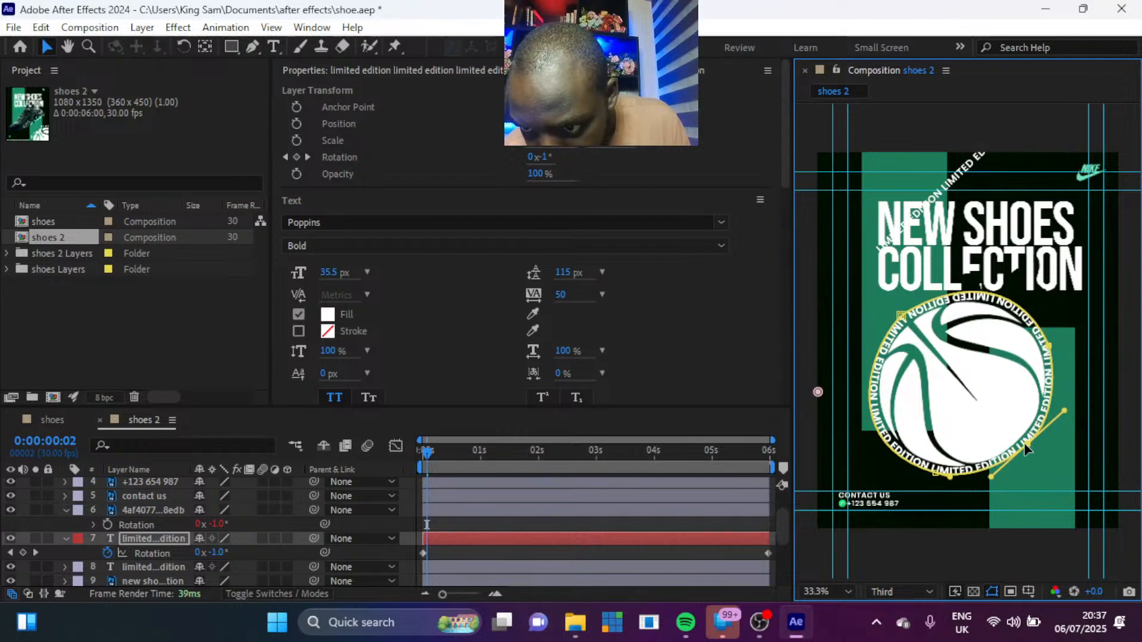
drag(1030, 447, 1032, 447)
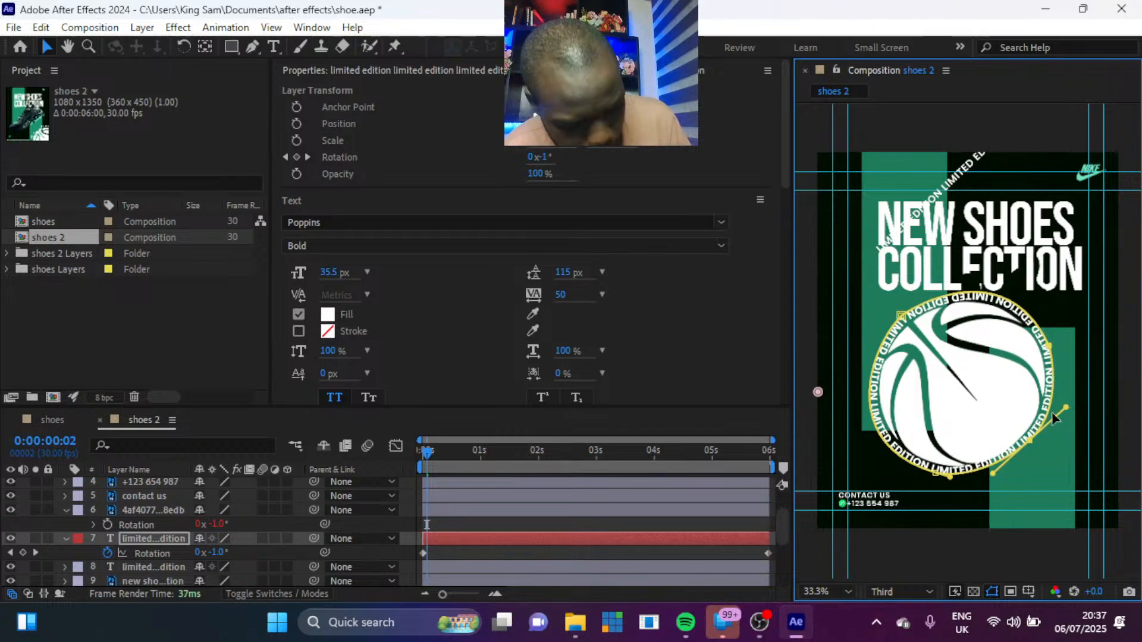
drag(1028, 441, 1027, 444)
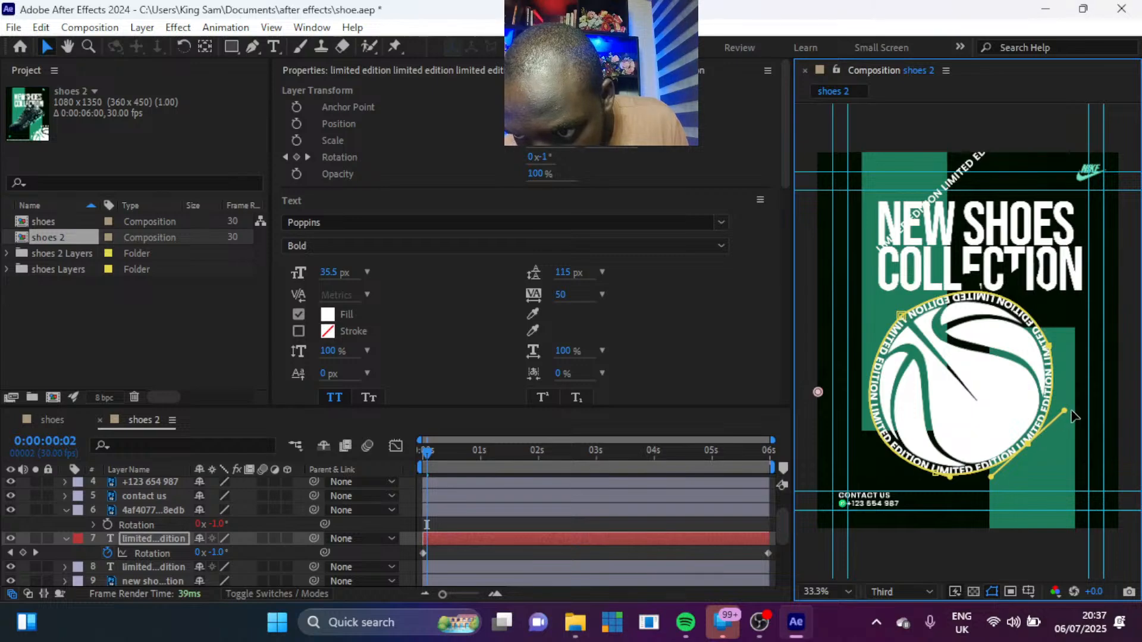
drag(1064, 411, 1069, 408)
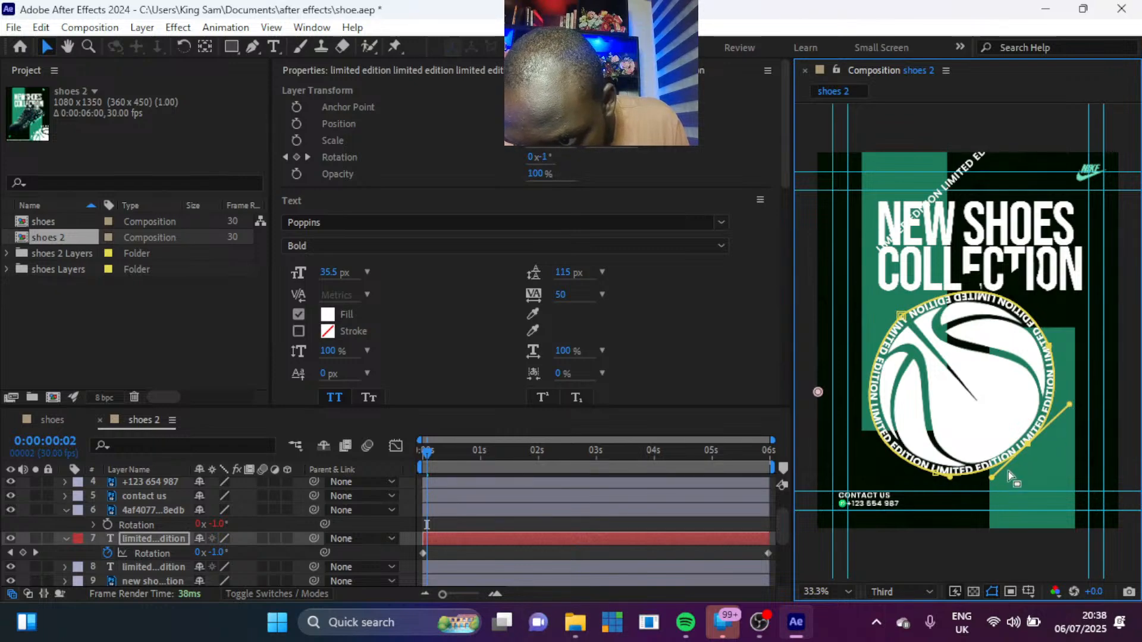
drag(1029, 444, 1029, 452)
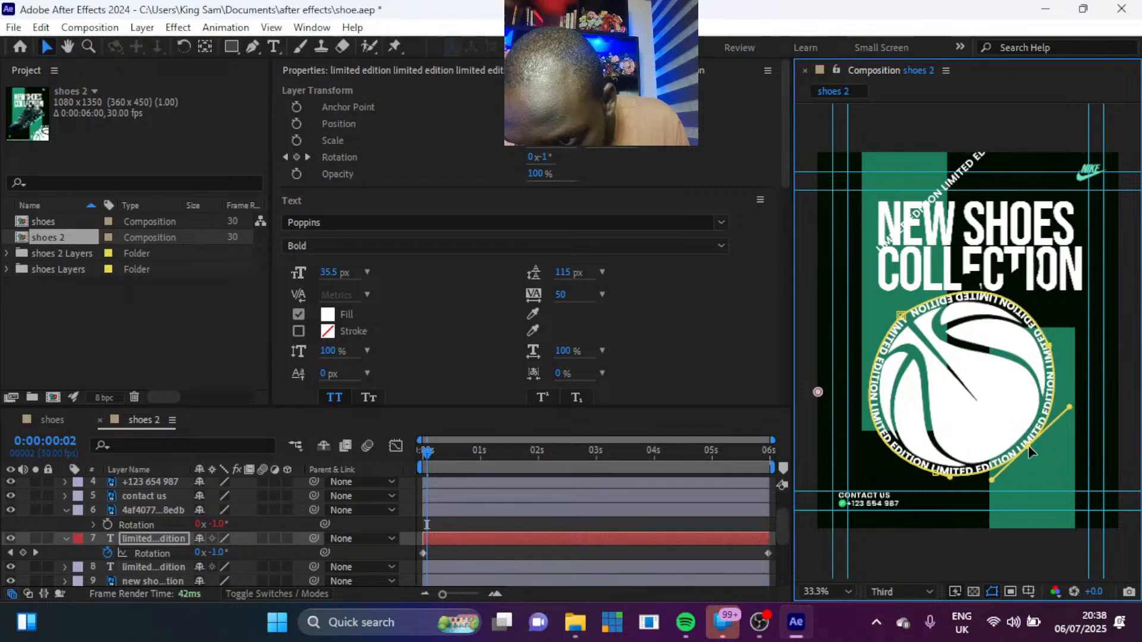
drag(1070, 409, 1071, 401)
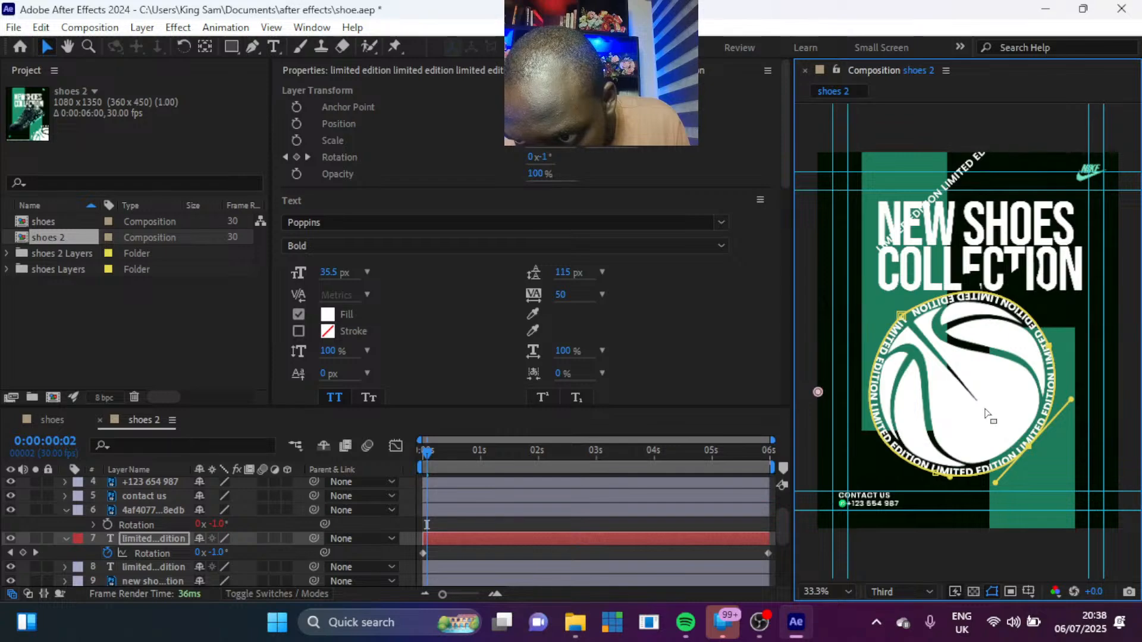
Step: Set the circular text's tracking to 56
click(903, 318)
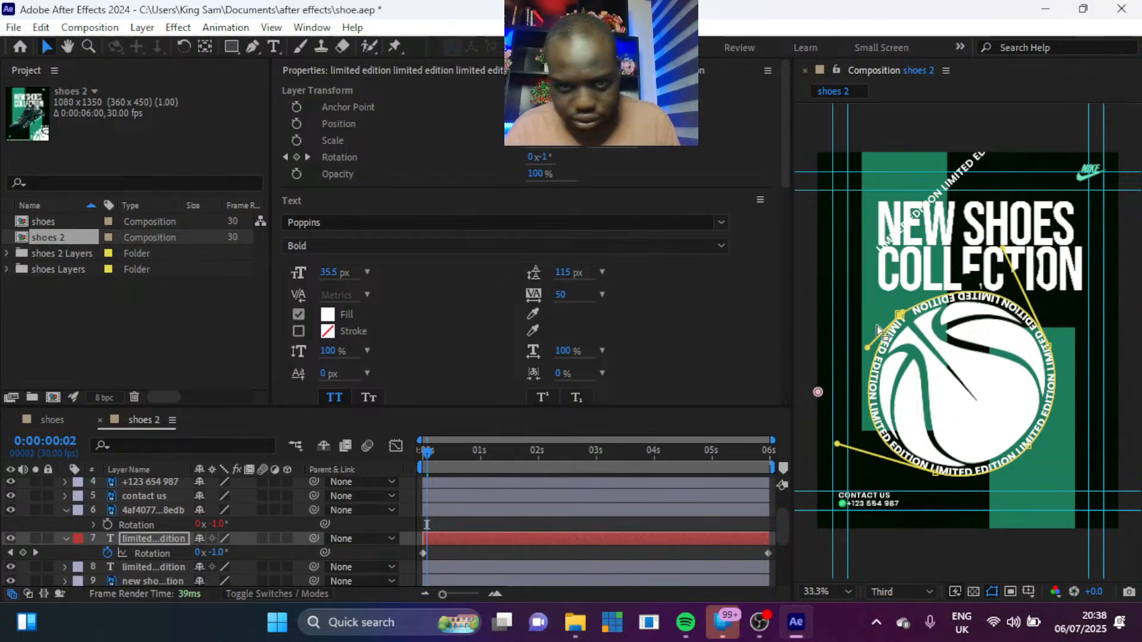
click(558, 299)
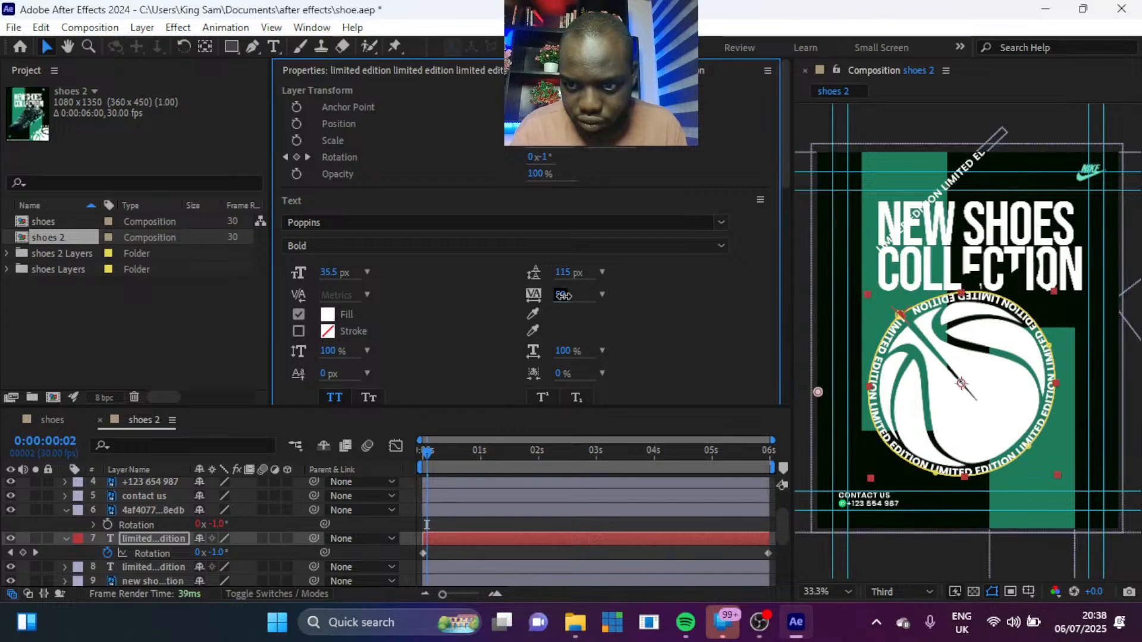
drag(565, 295, 567, 296)
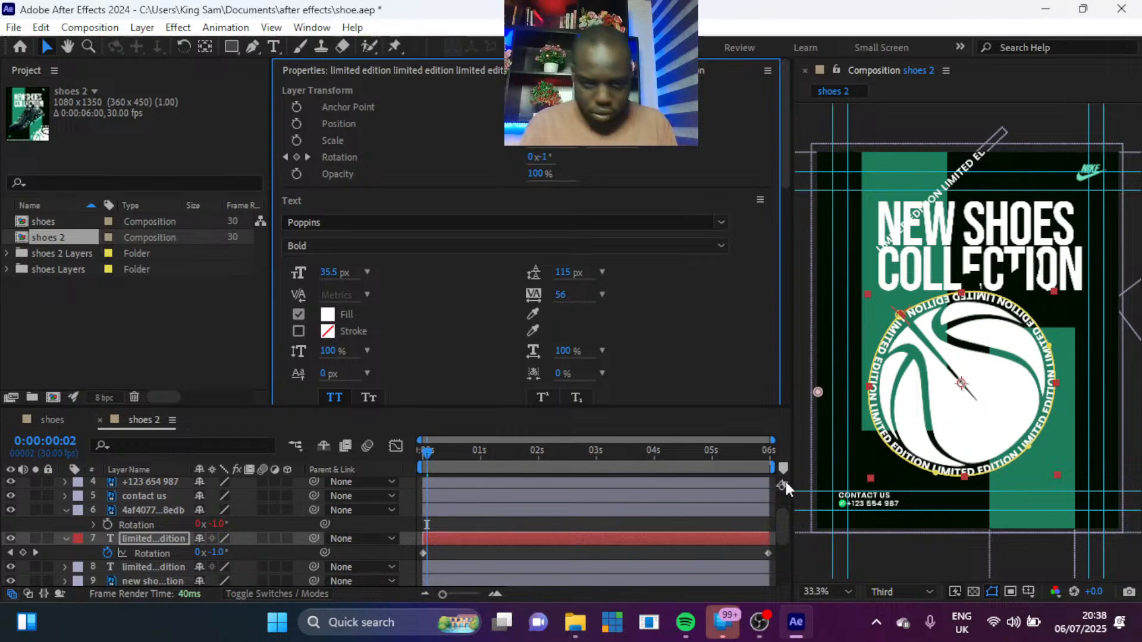
Step: Add a null object above the basketball layer and parent the basketball and circular text layers to it
click(145, 509)
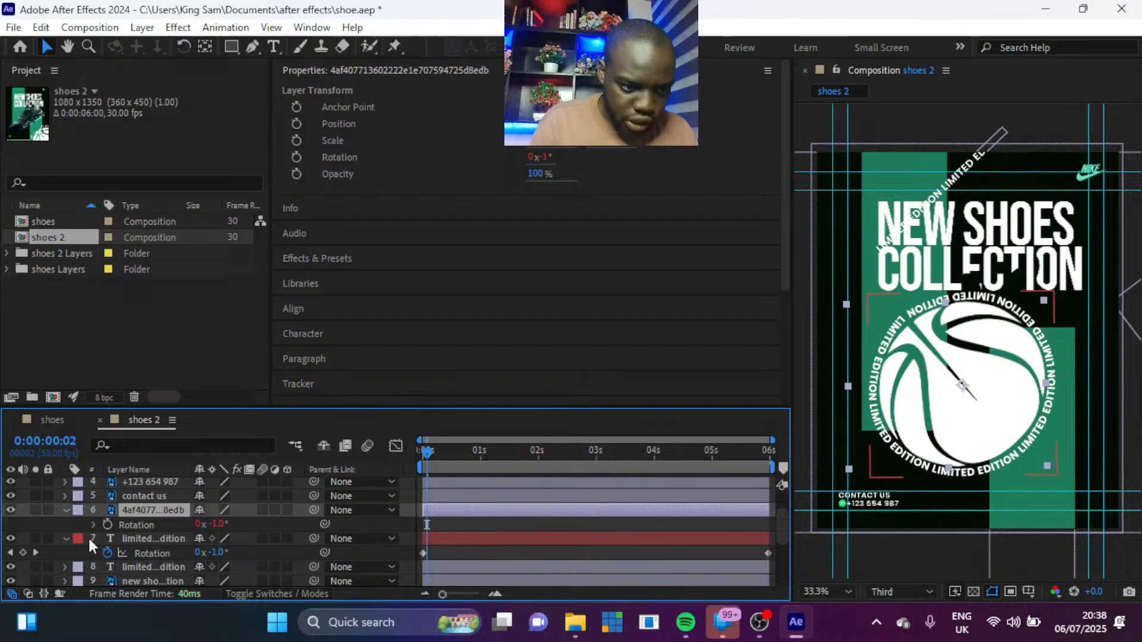
right_click(60, 516)
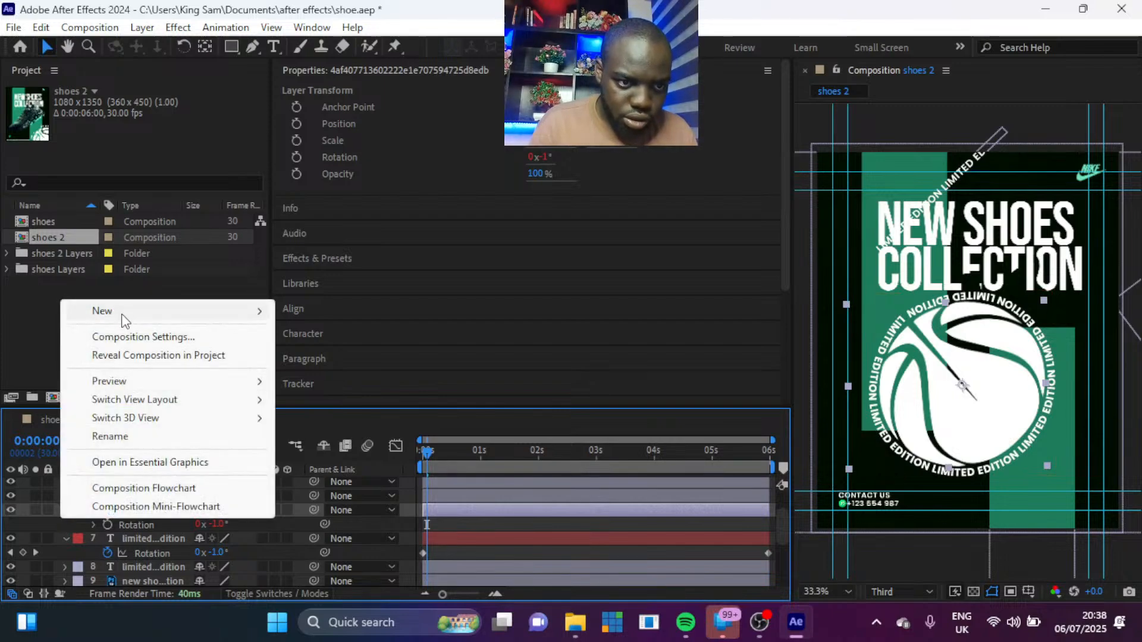
mouse_move(123, 317)
click(322, 411)
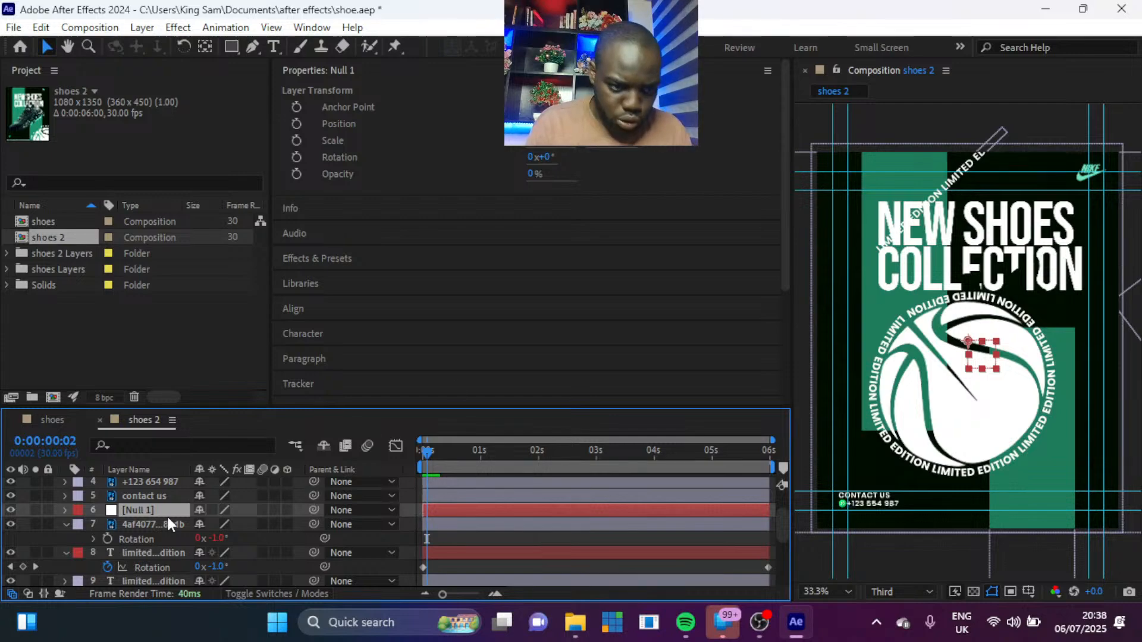
click(148, 527)
shift+click(144, 554)
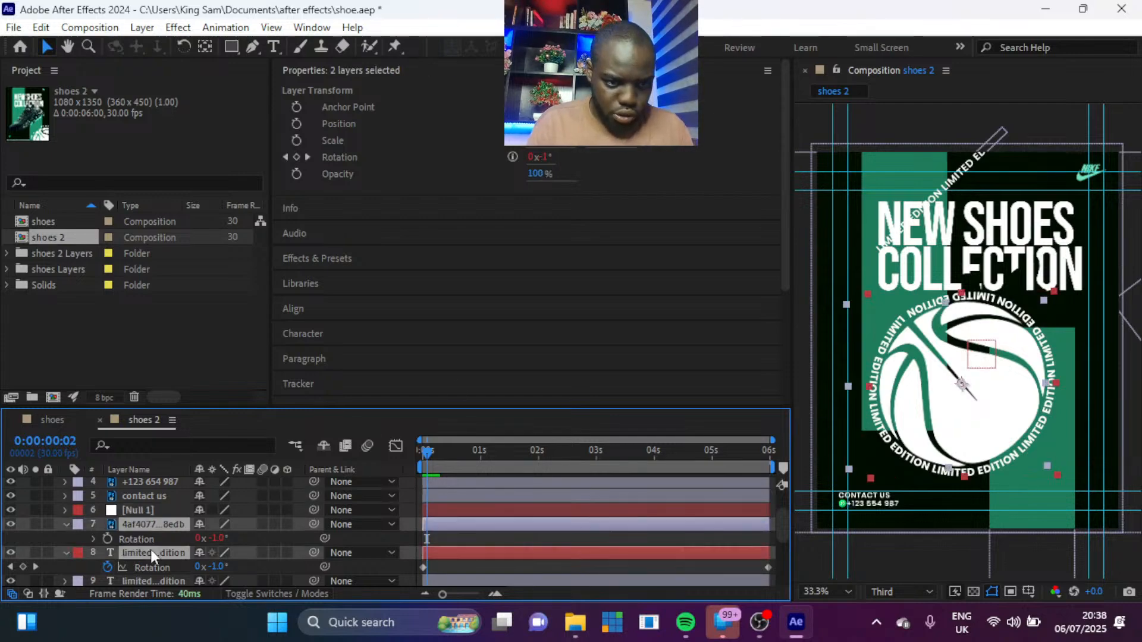
drag(313, 553, 141, 512)
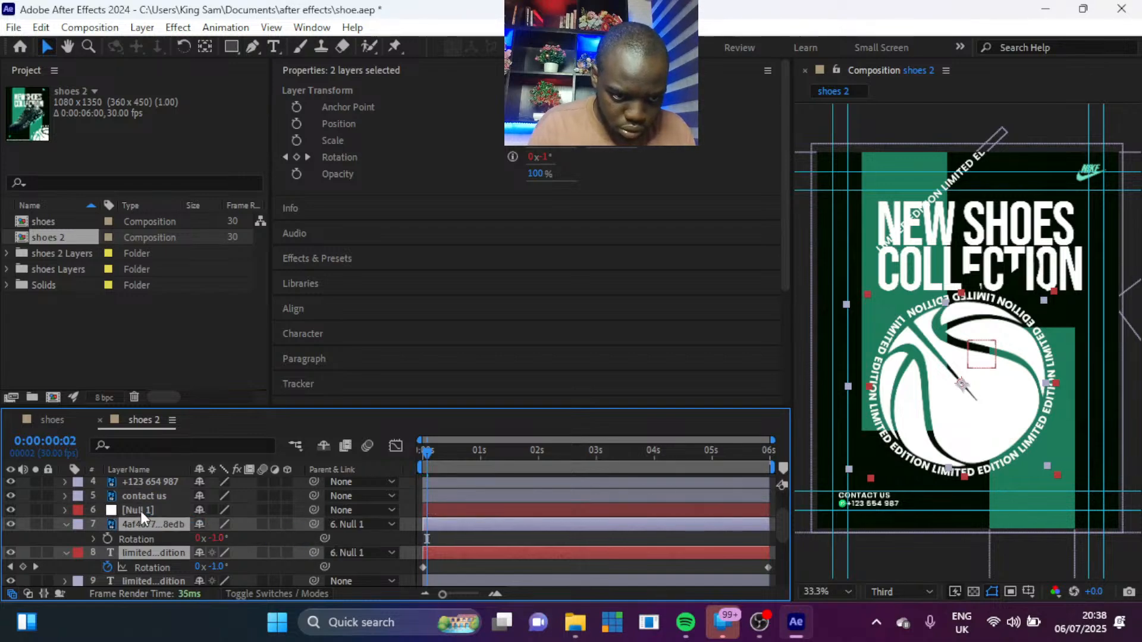
Step: Move the null object to position 957.0, 1093.0, carrying the basketball and text ring to the poster's lower-right corner
click(140, 512)
key(p)
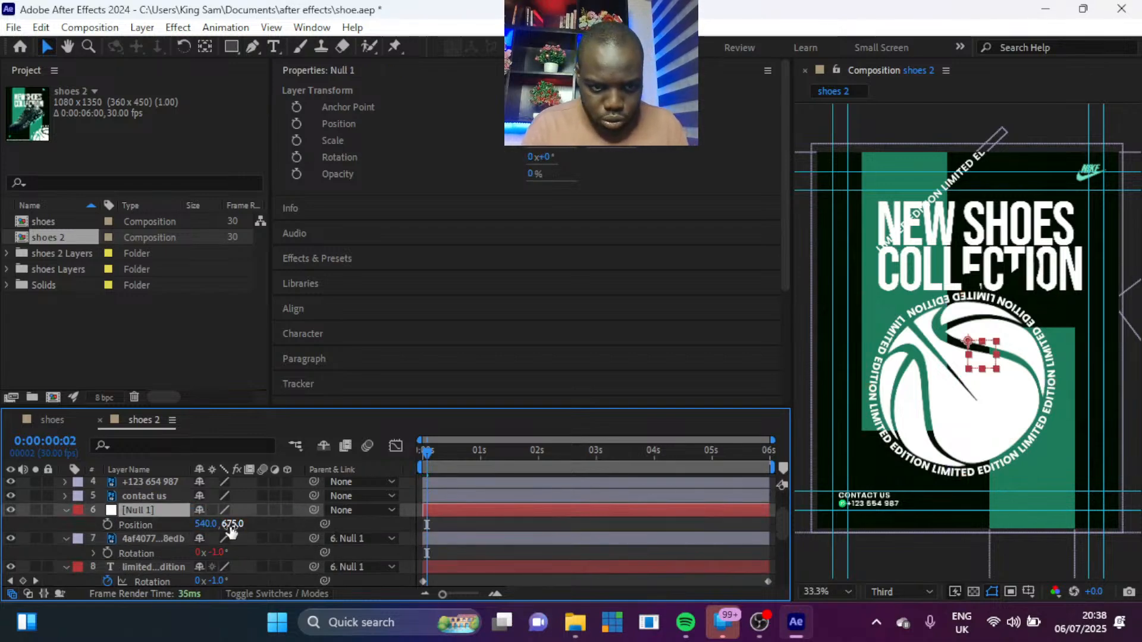
drag(235, 523, 370, 552)
drag(215, 523, 559, 527)
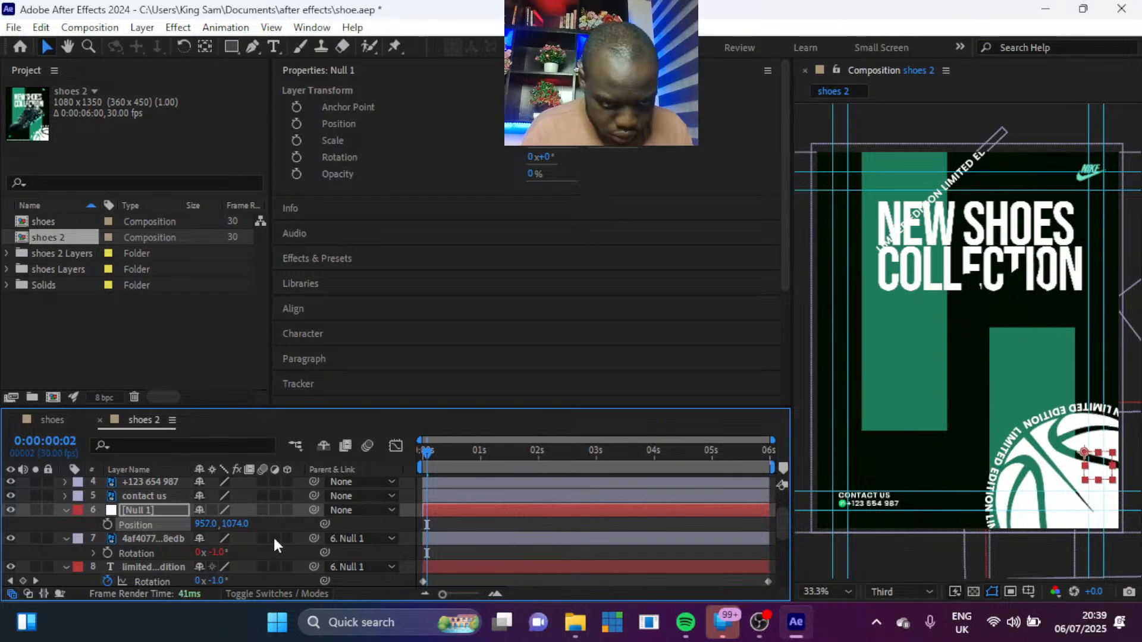
drag(237, 528, 254, 524)
Step: Delete the null object and preview the animation from 0:00:00:00
key(Delete)
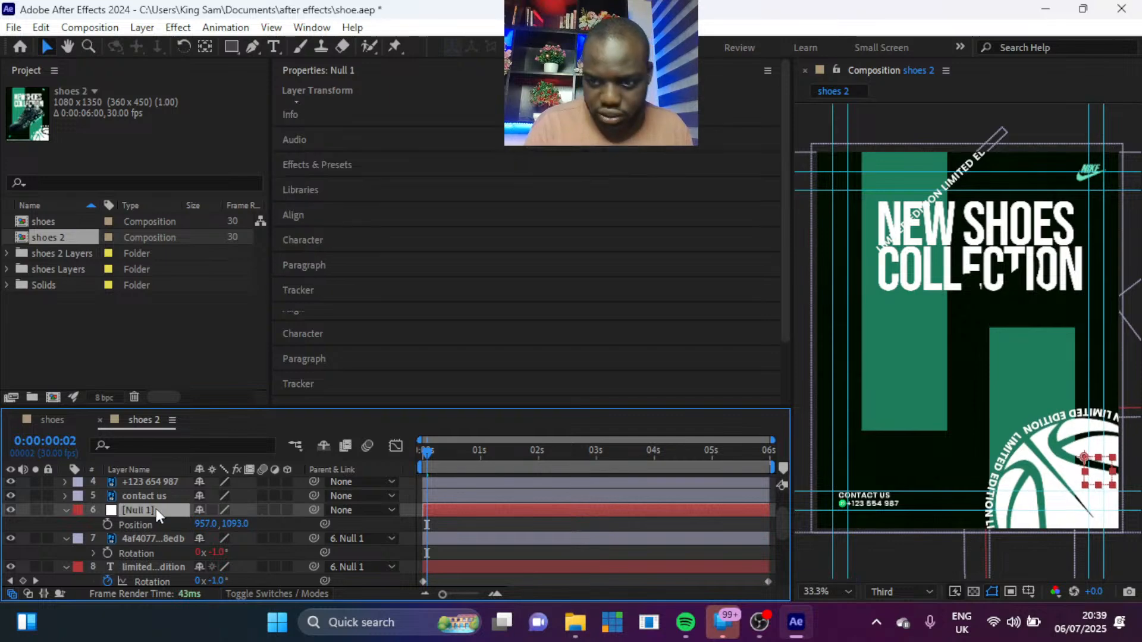
drag(447, 447, 412, 445)
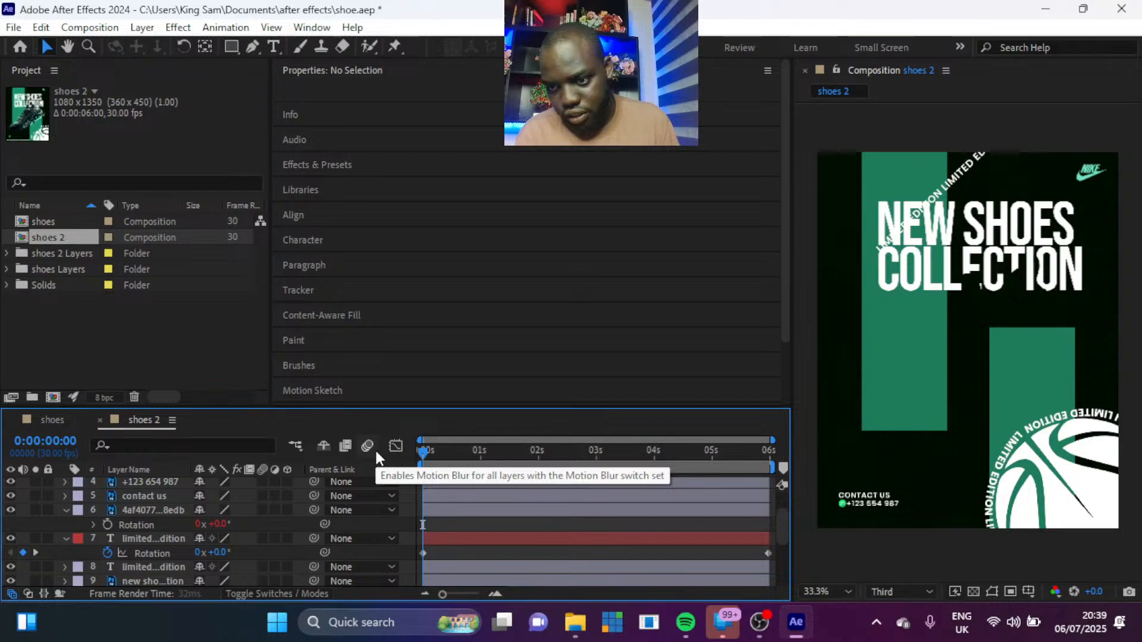
key(space)
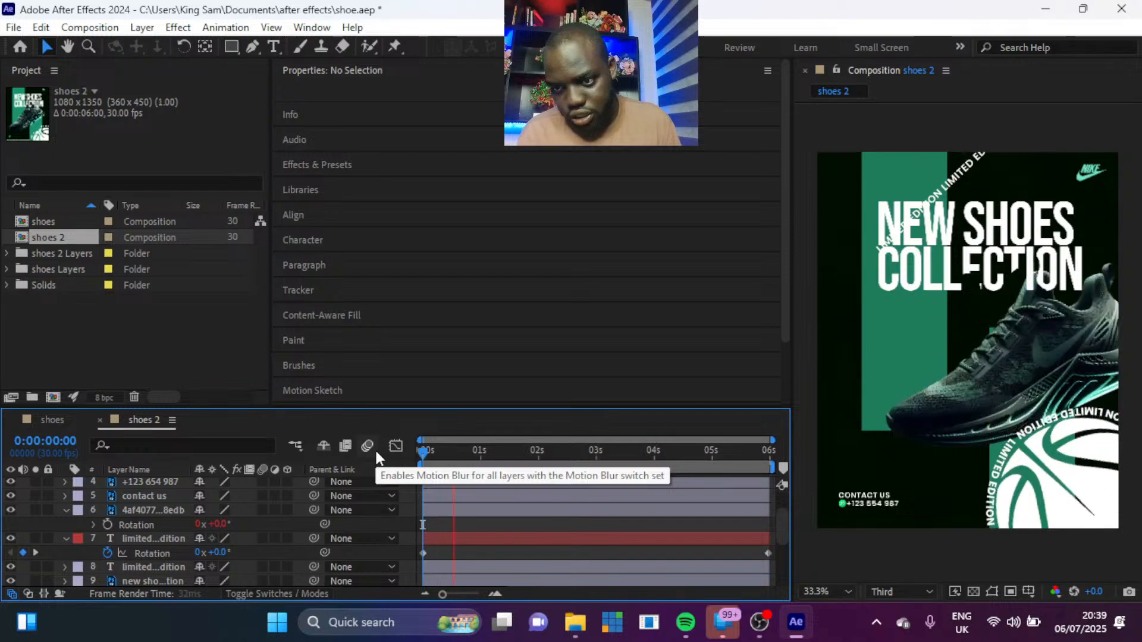
key(space)
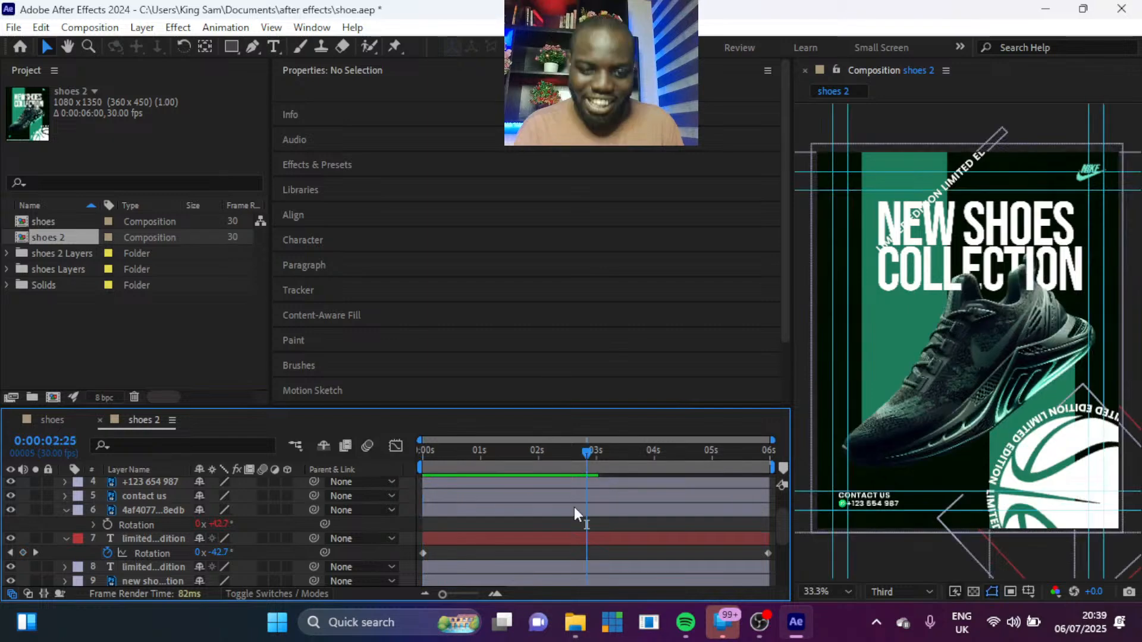
Step: Adjust the curve handles of the leftmost vertex on the circular LIMITED EDITION text's mask path with the Pen tool
click(459, 539)
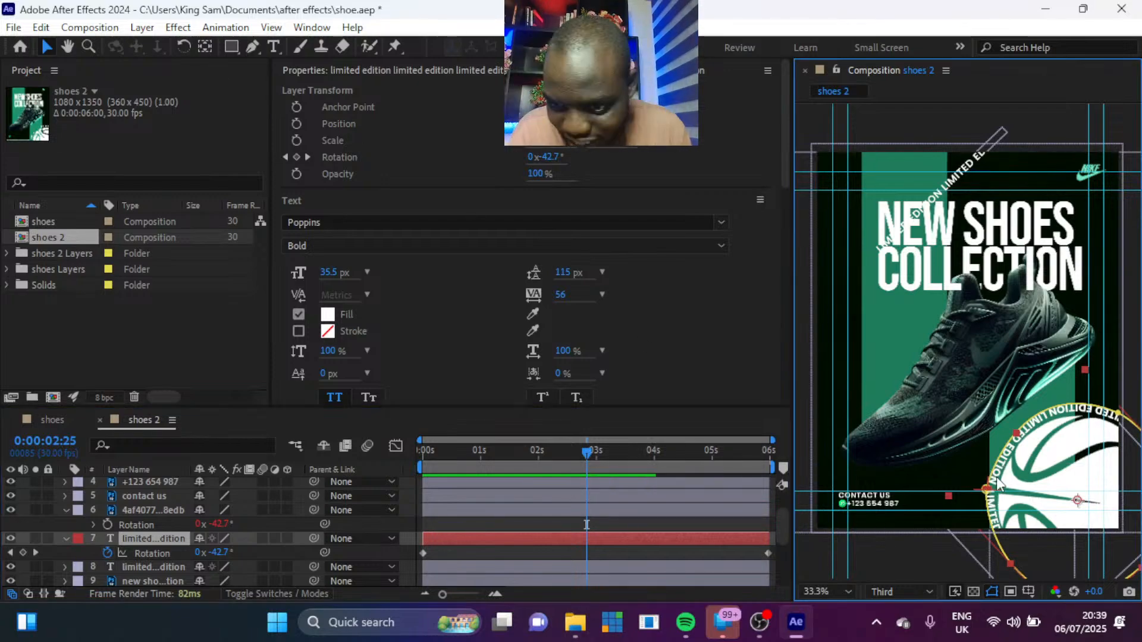
key(slash)
key(h)
drag(992, 421, 890, 72)
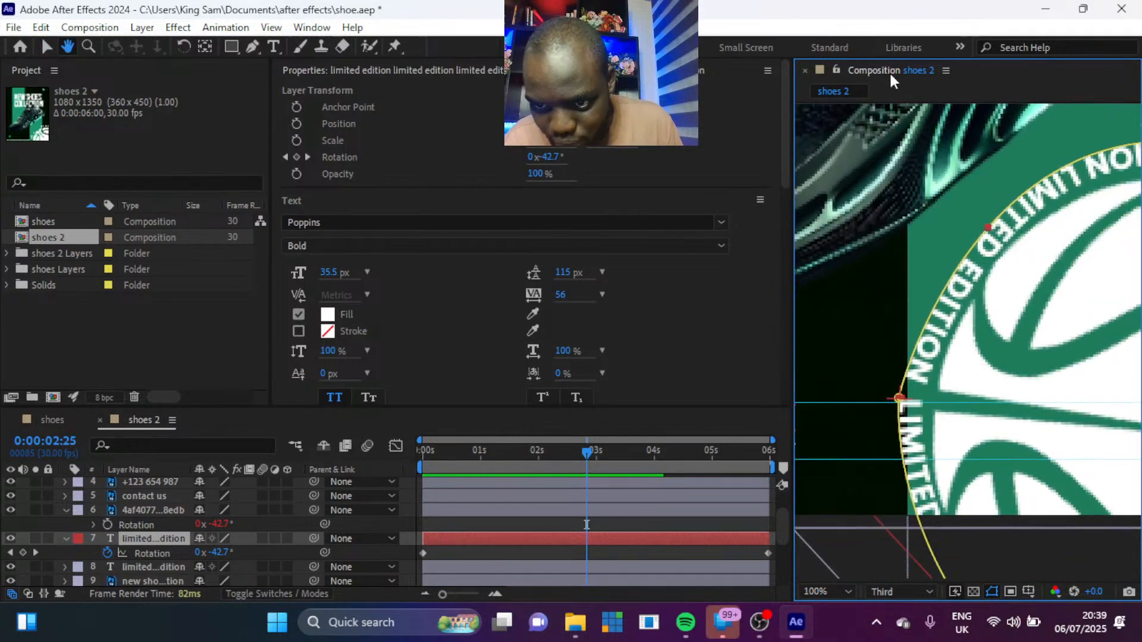
click(47, 47)
click(253, 46)
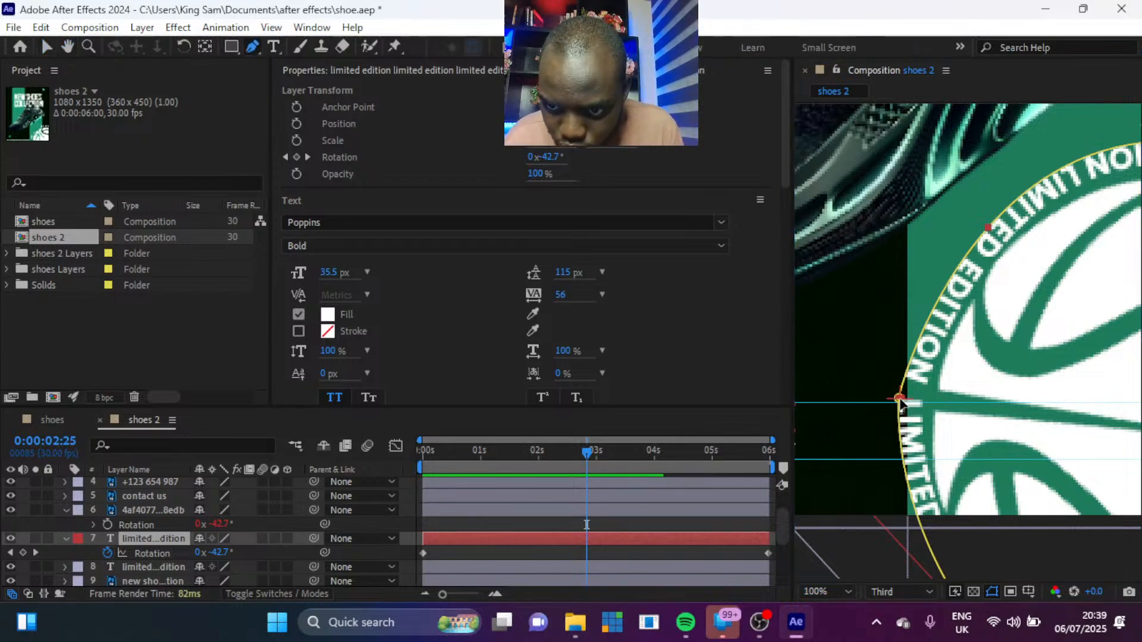
click(899, 399)
drag(900, 387, 902, 364)
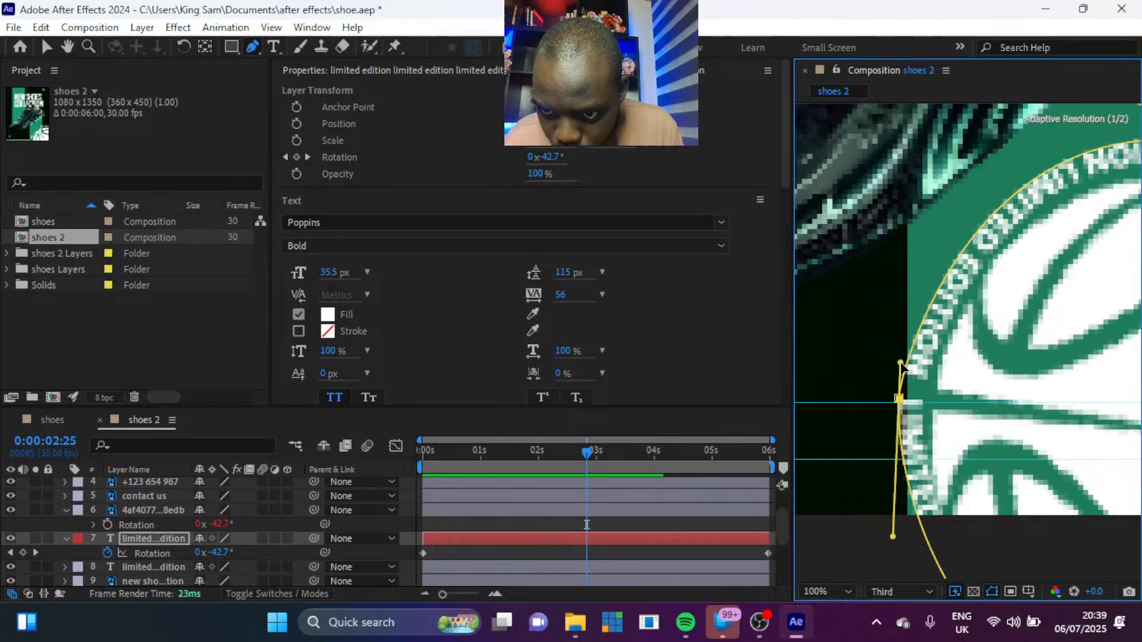
drag(901, 401, 899, 405)
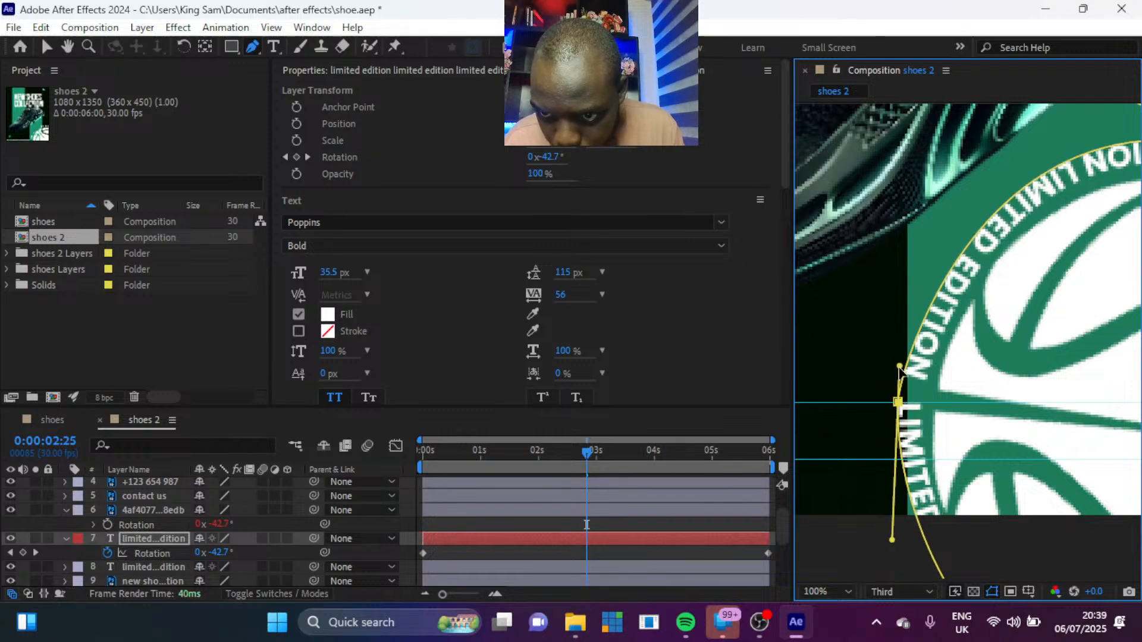
mouse_move(900, 367)
mouse_down()
mouse_move(906, 317)
mouse_move(899, 387)
mouse_up()
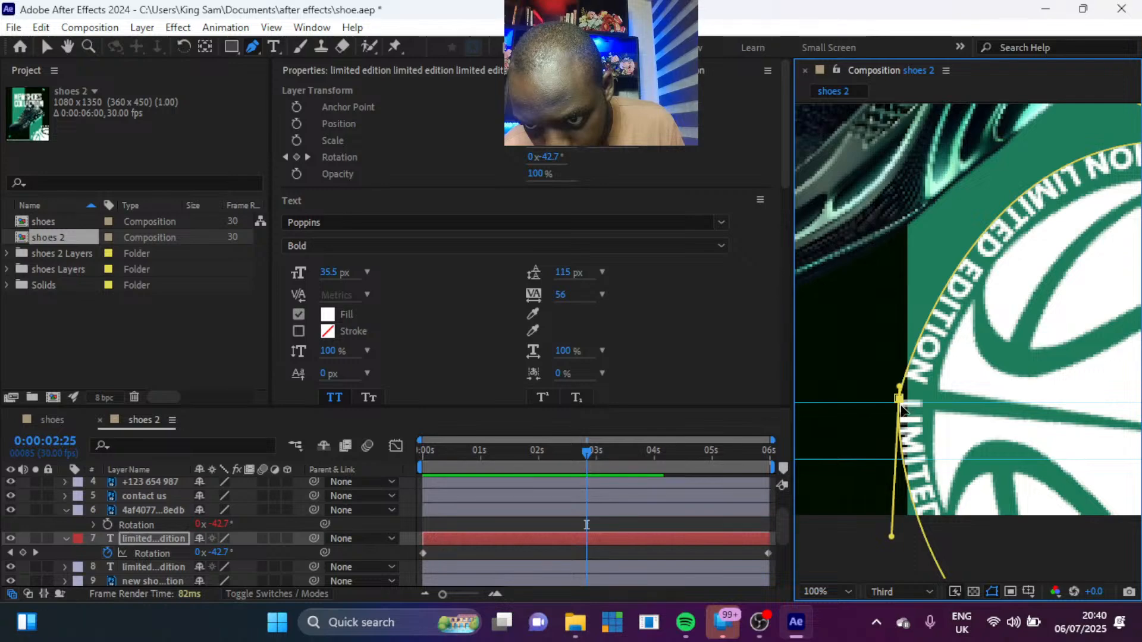
drag(900, 400, 910, 403)
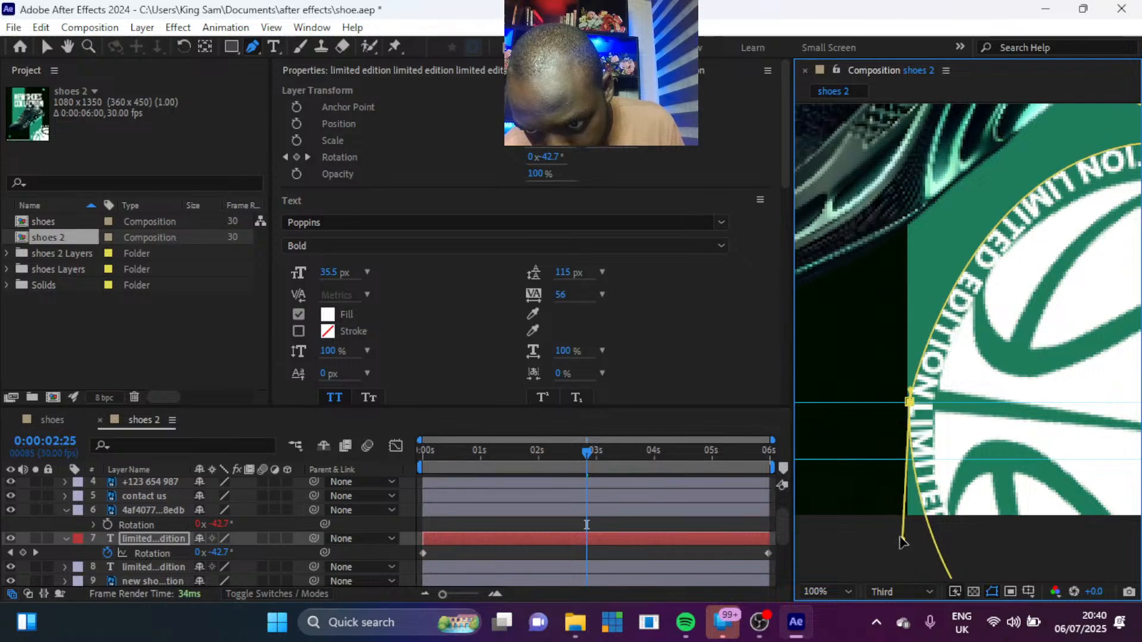
drag(903, 541, 881, 574)
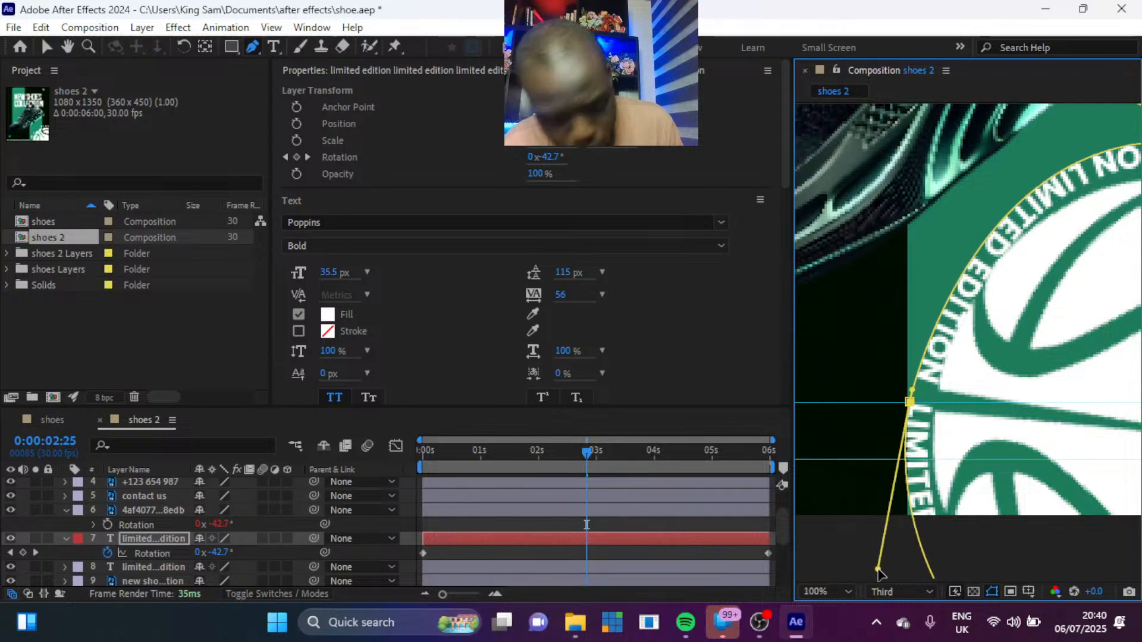
key(ctrl+z)
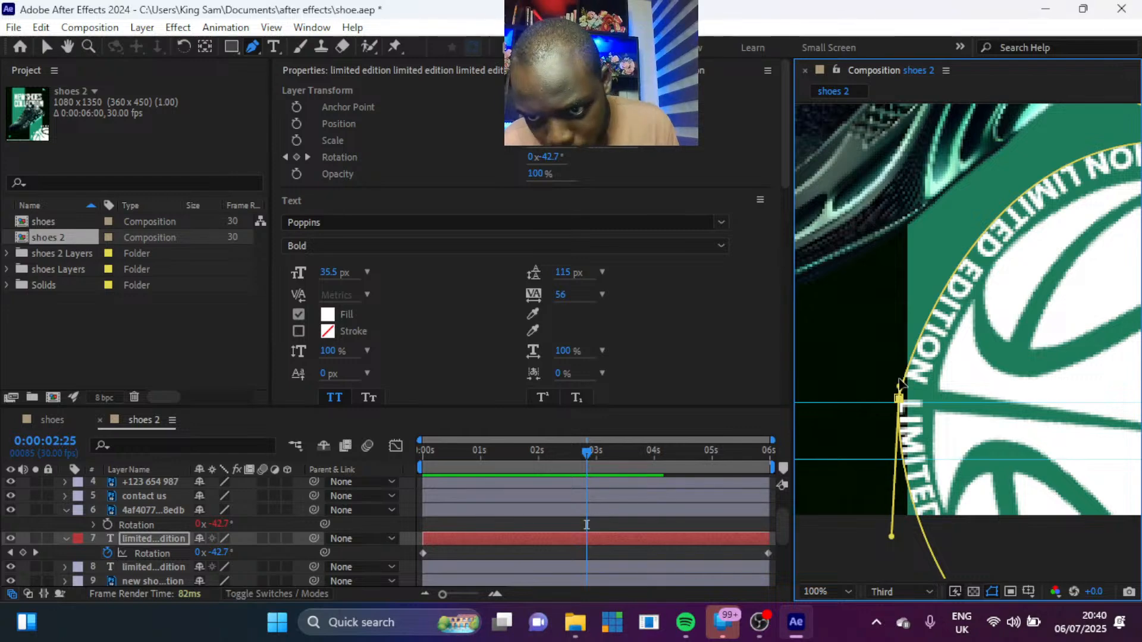
Step: Smooth the text ring's path by lengthening the leftmost vertex's upper handle and shortening the handle on the arc's upper side
drag(900, 383, 921, 301)
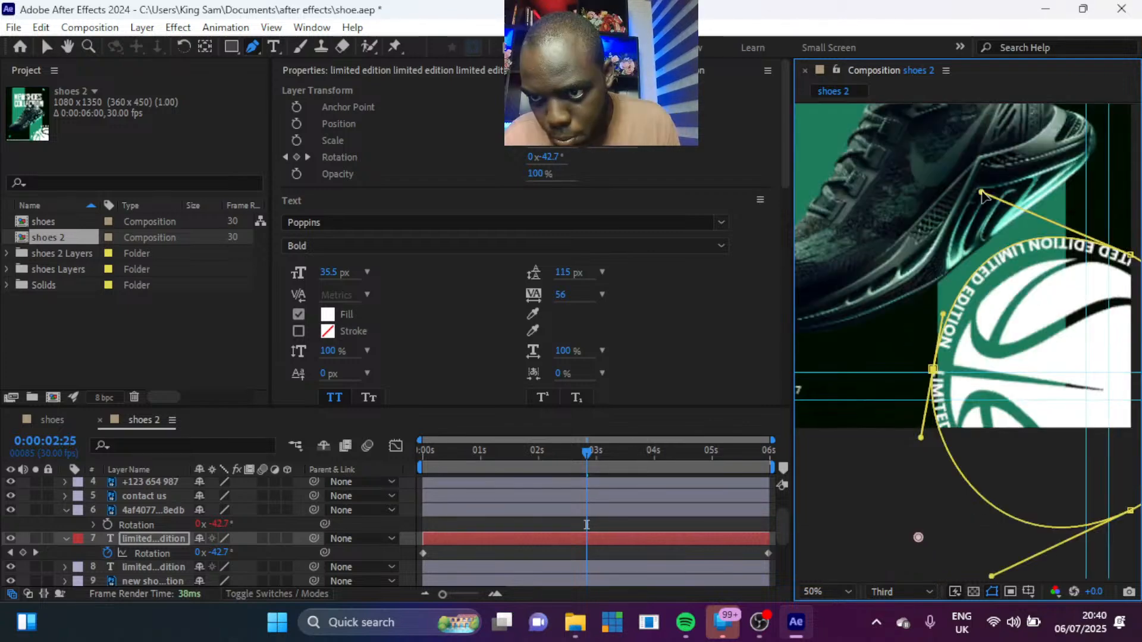
drag(983, 194, 1003, 215)
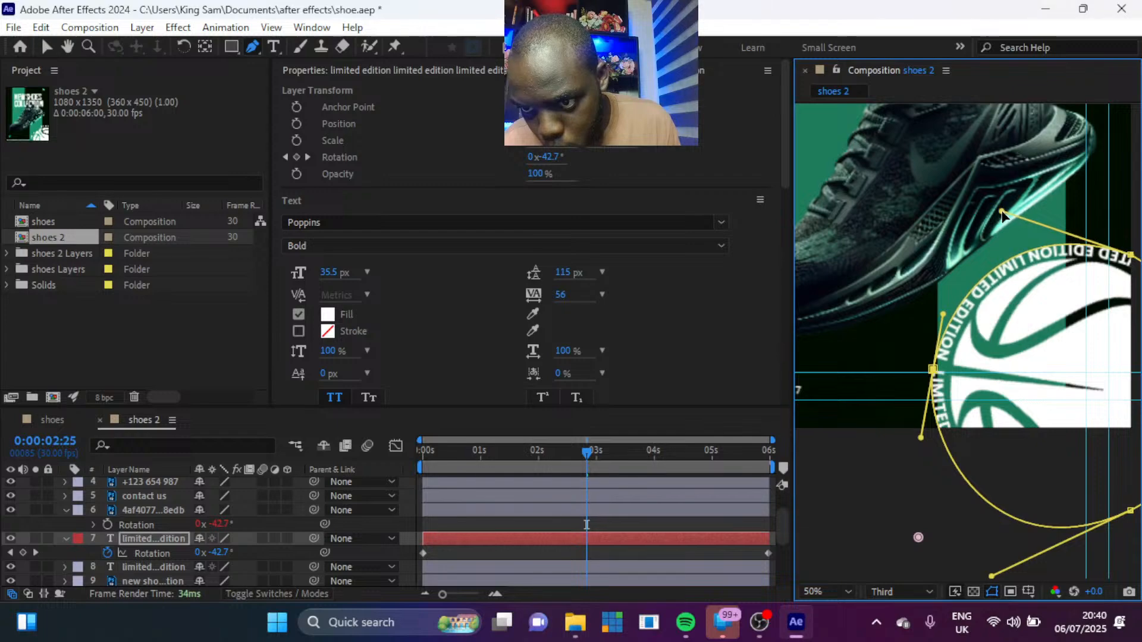
Step: Increase the circular text's tracking in small trials of 57 and 58, finishing at 60
click(562, 293)
drag(562, 293, 562, 300)
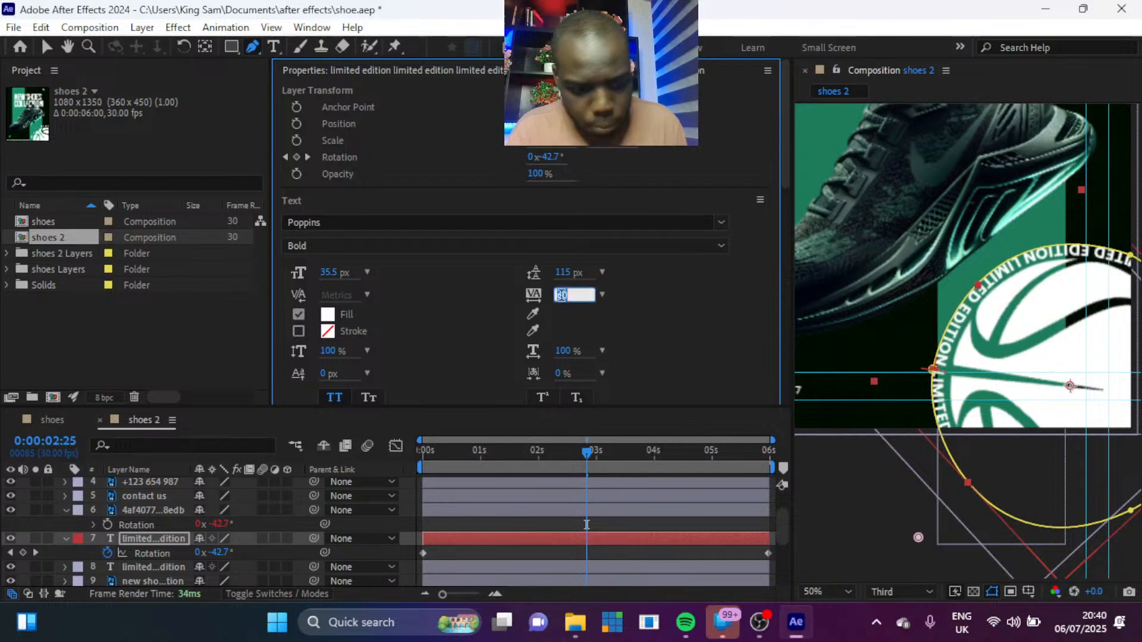
text(57)
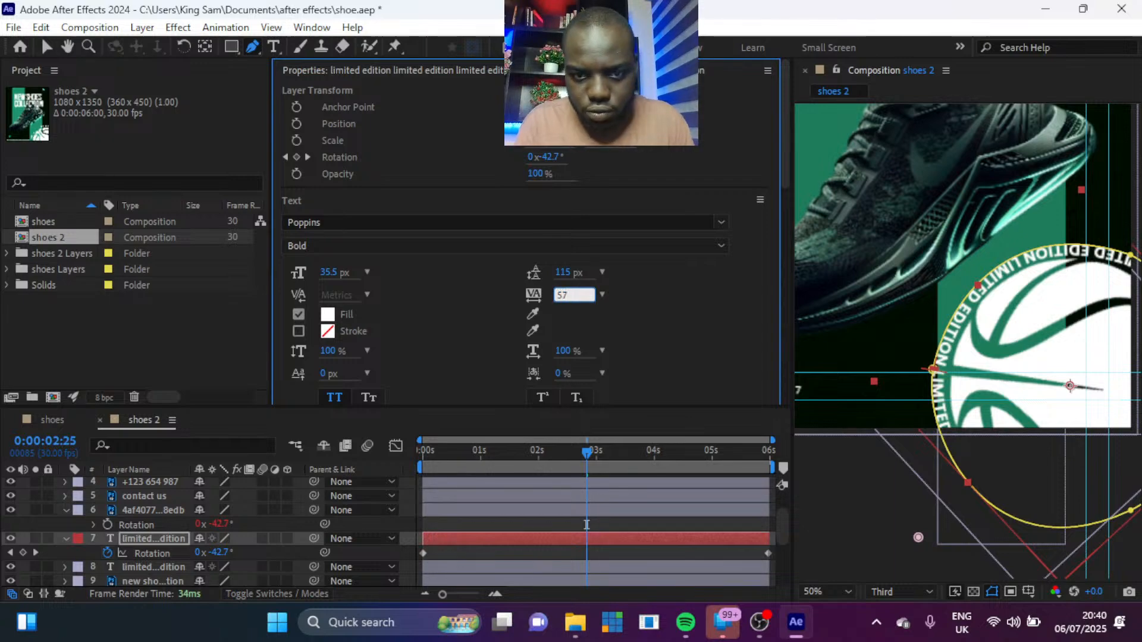
key(Return)
click(565, 292)
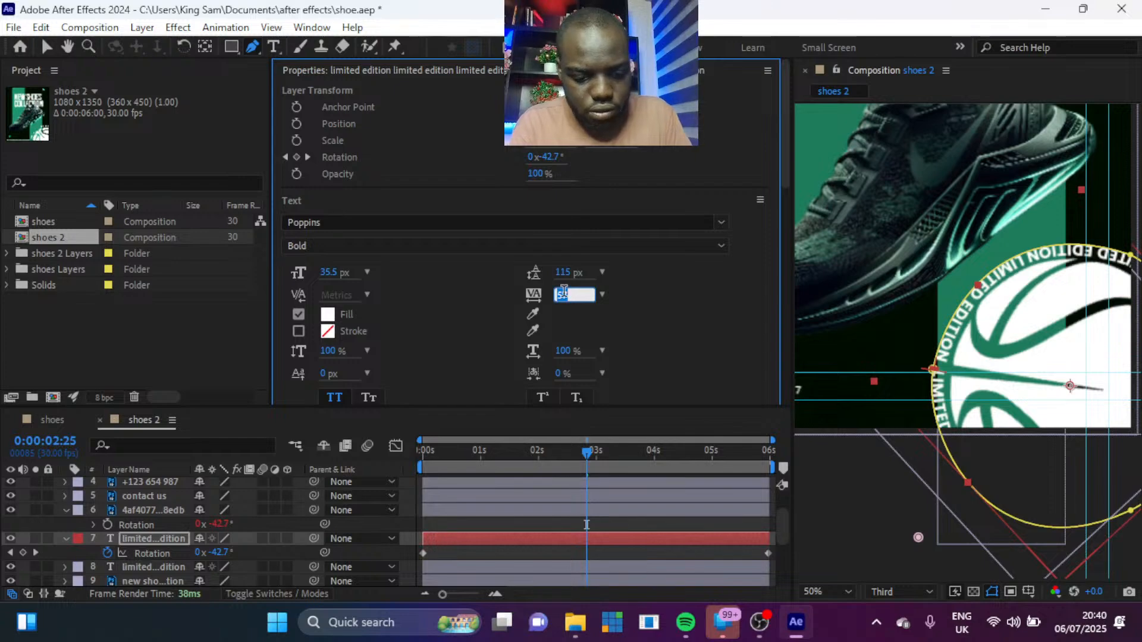
text(58)
key(Return)
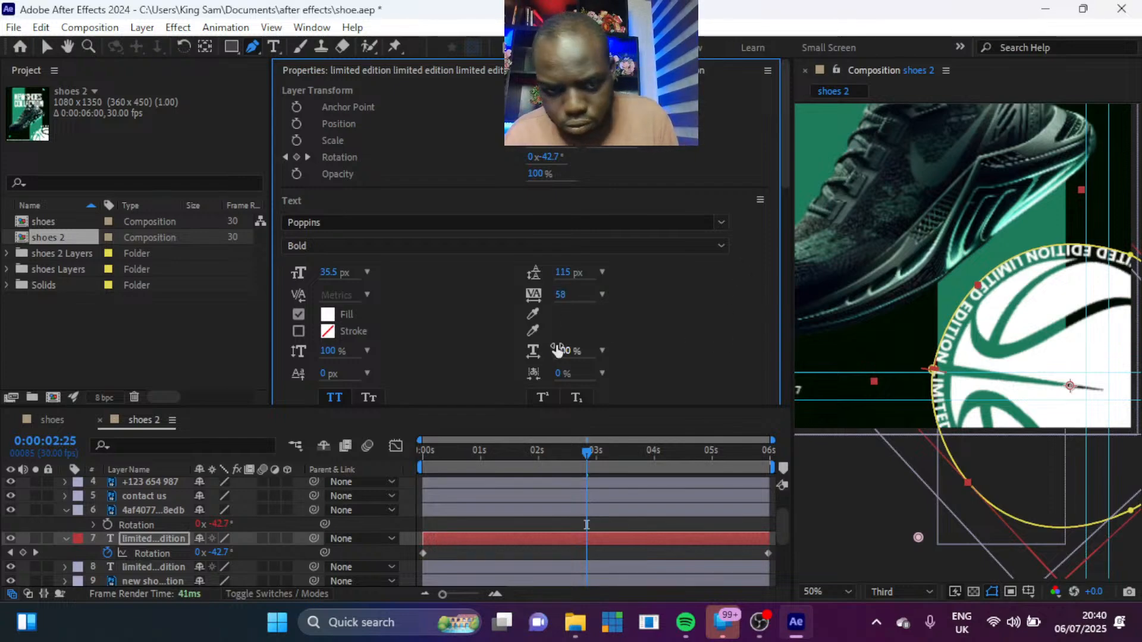
click(562, 293)
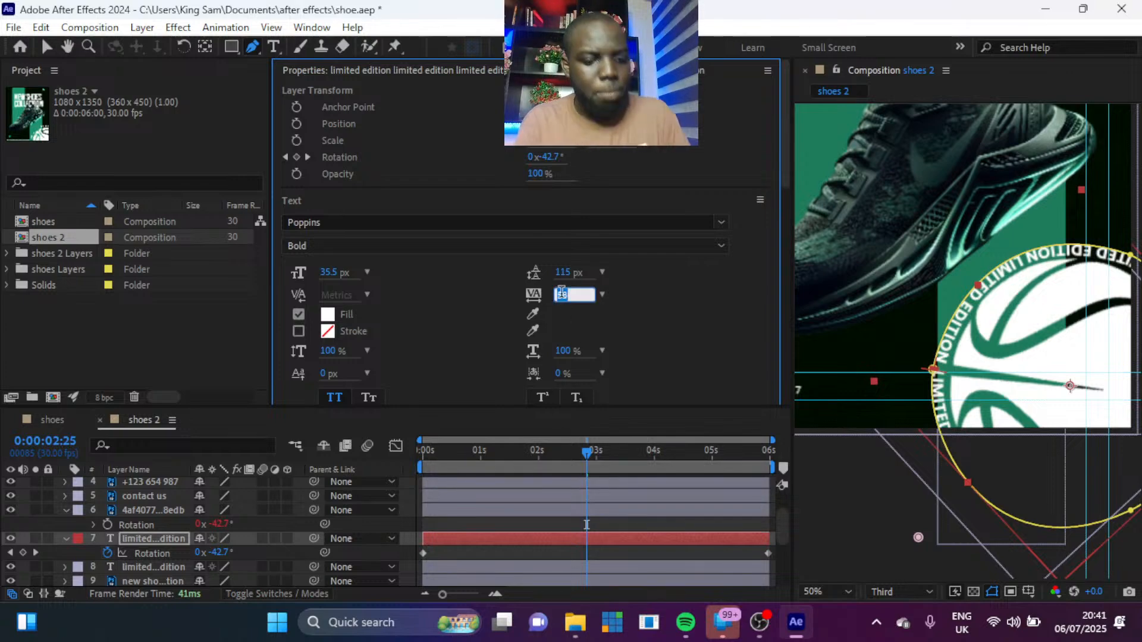
text(90)
key(Return)
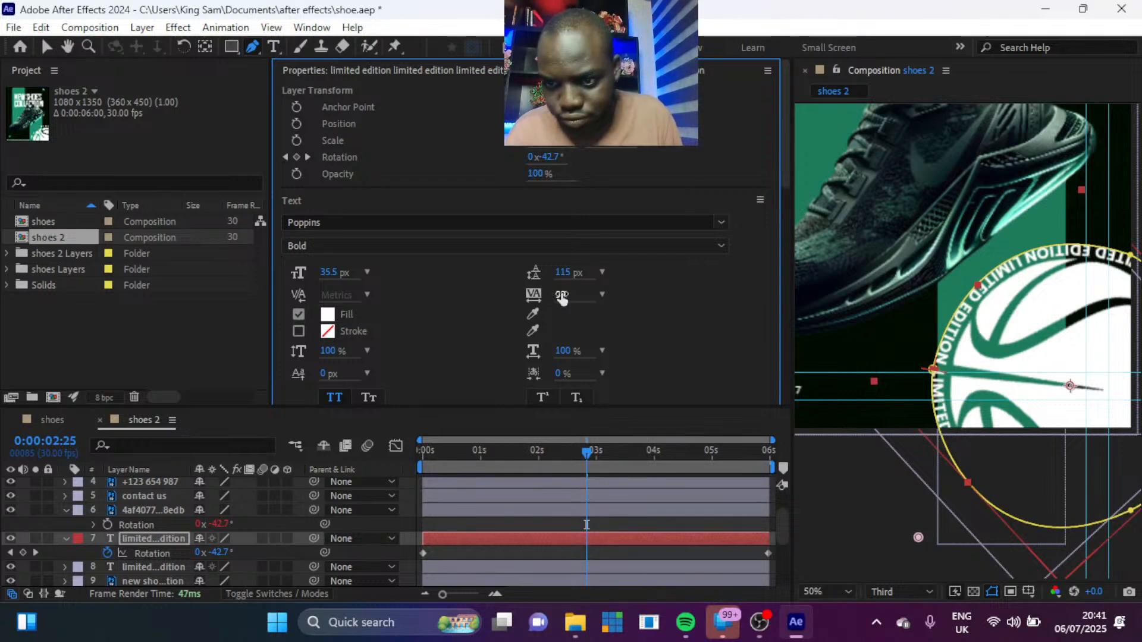
click(561, 294)
text(40)
key(Return)
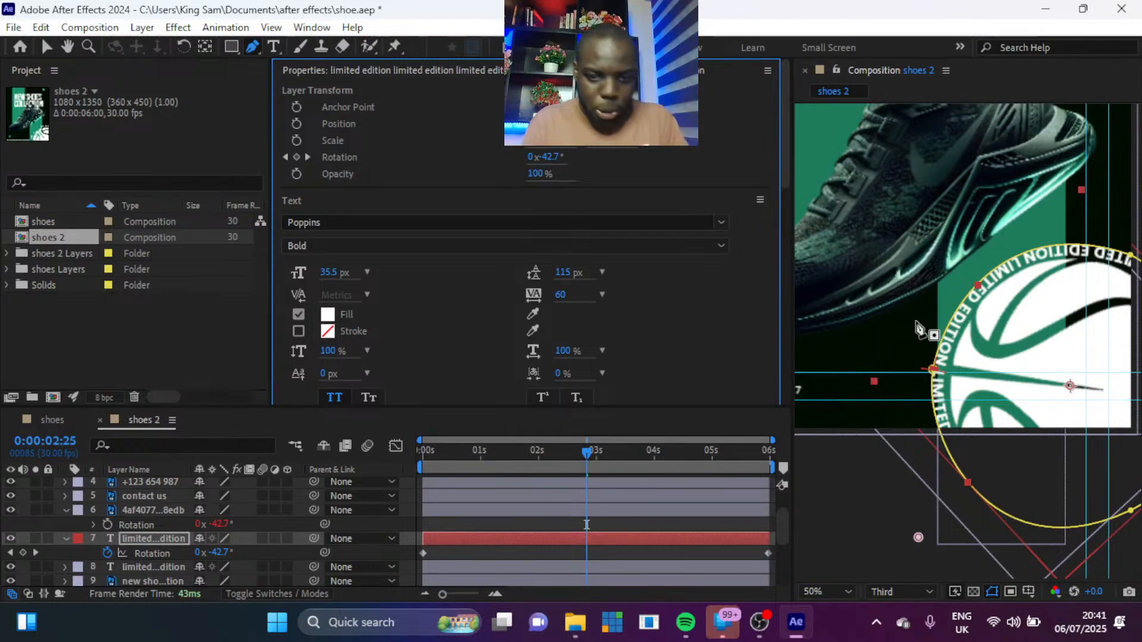
Step: Preview the shoes 2 animation of the whole poster from 0:00:00:00
key(v)
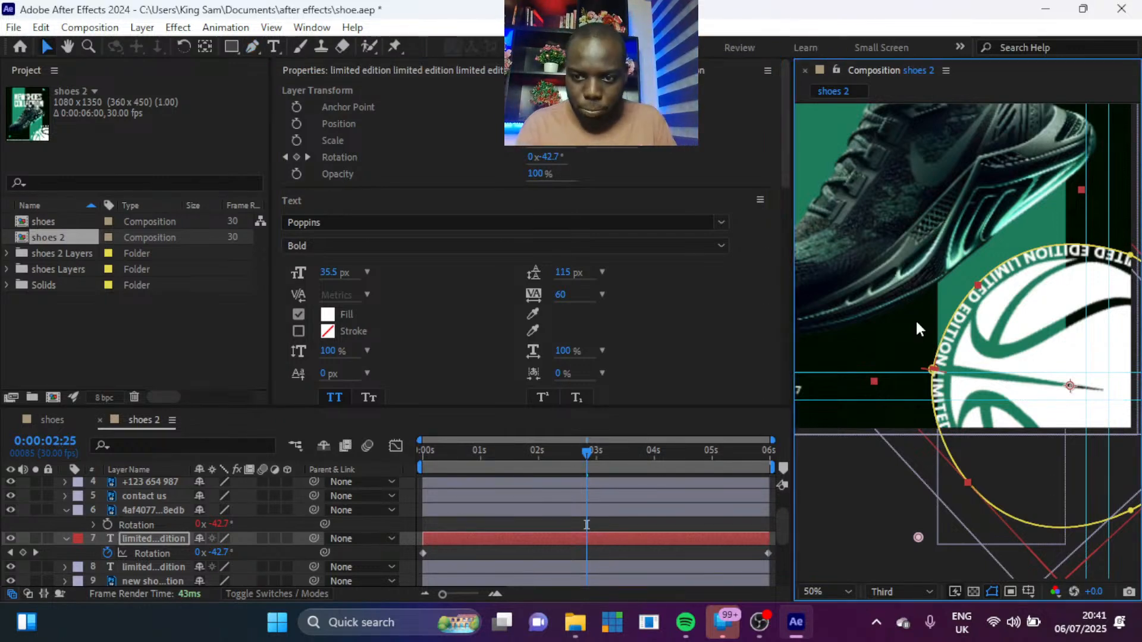
click(838, 592)
click(842, 298)
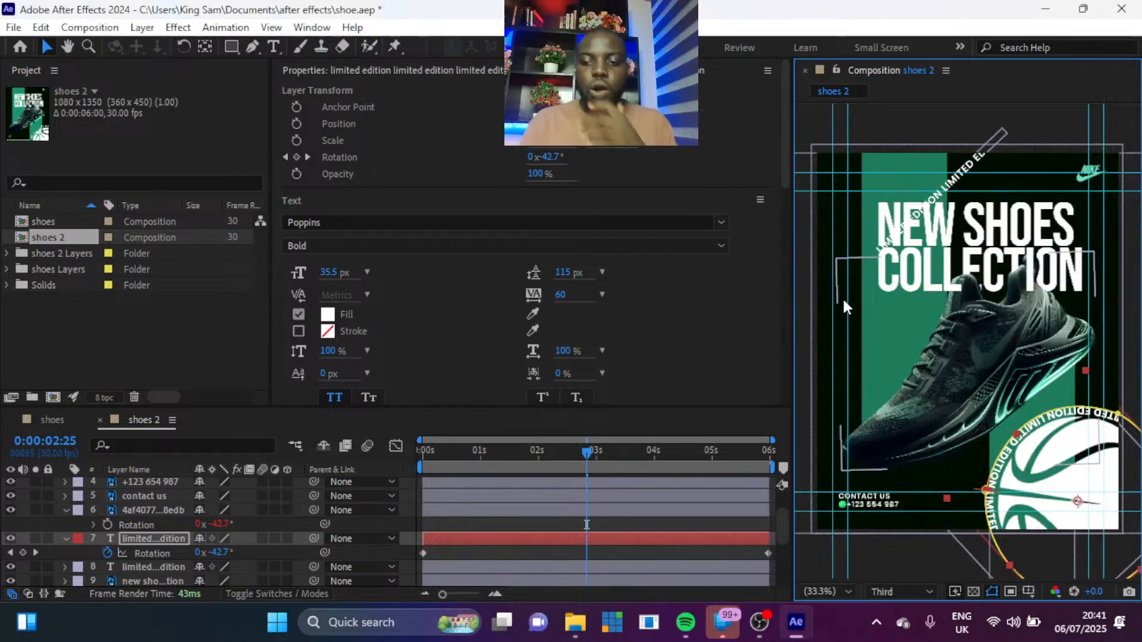
drag(450, 456, 359, 448)
key(space)
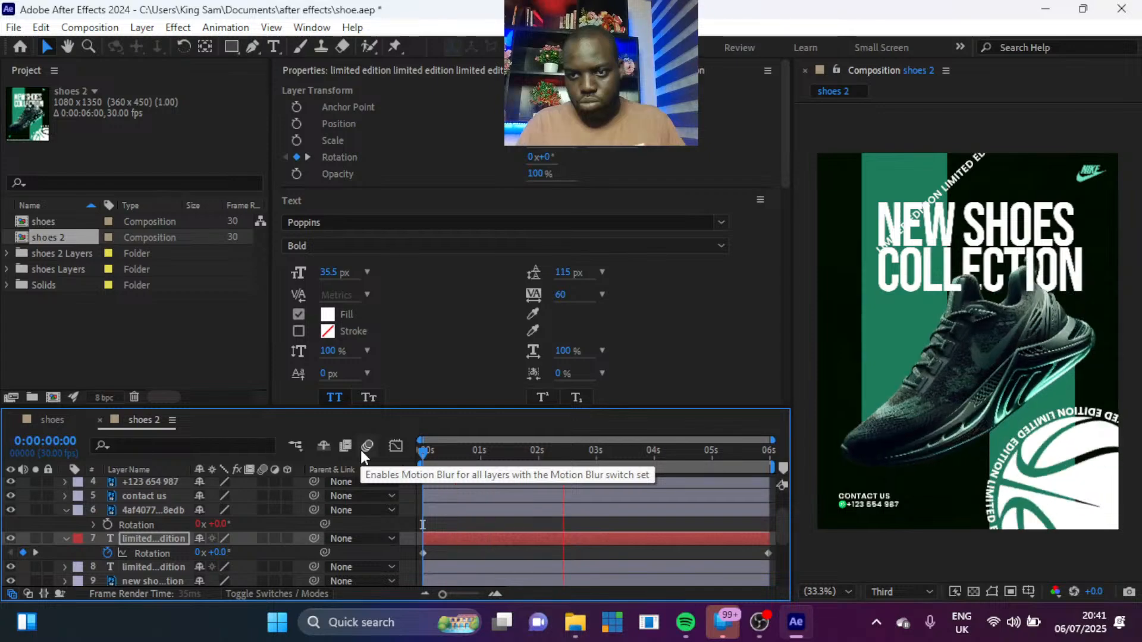
Step: Delete the diagonal LIMITED EDITION text layer overlapping the headline and preview the animation from 0:00:00:00
click(968, 163)
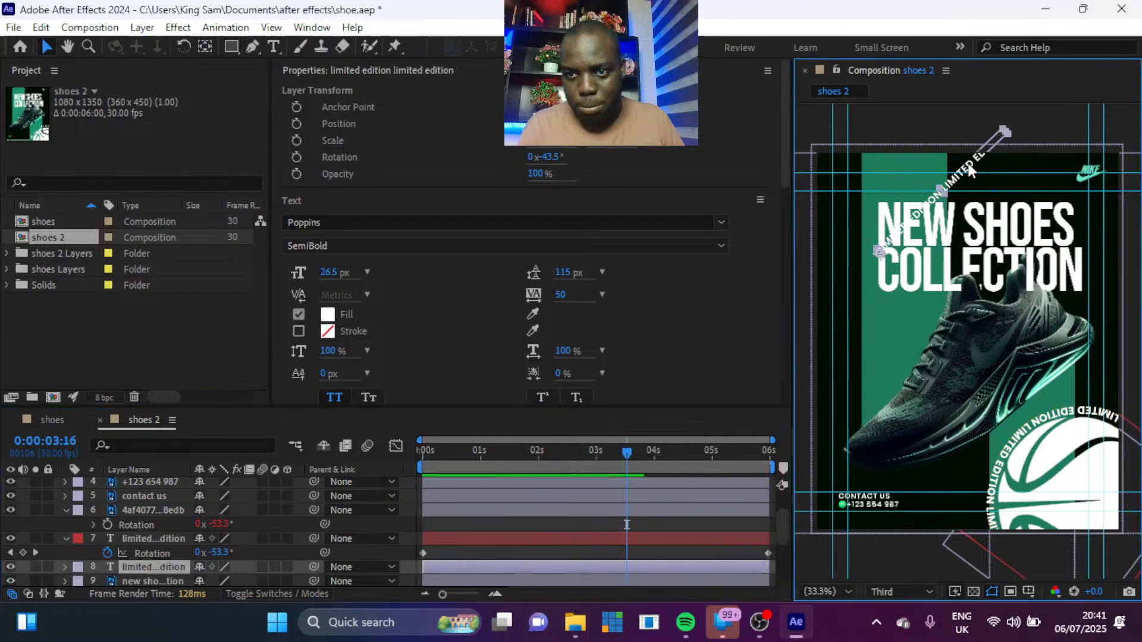
key(Delete)
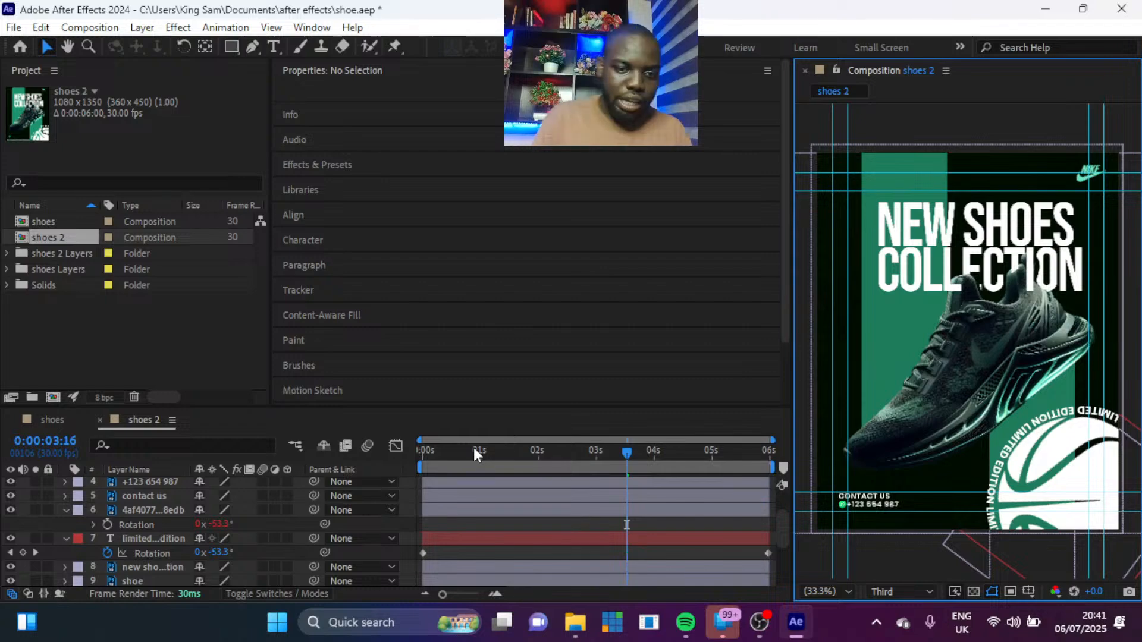
drag(473, 448, 314, 425)
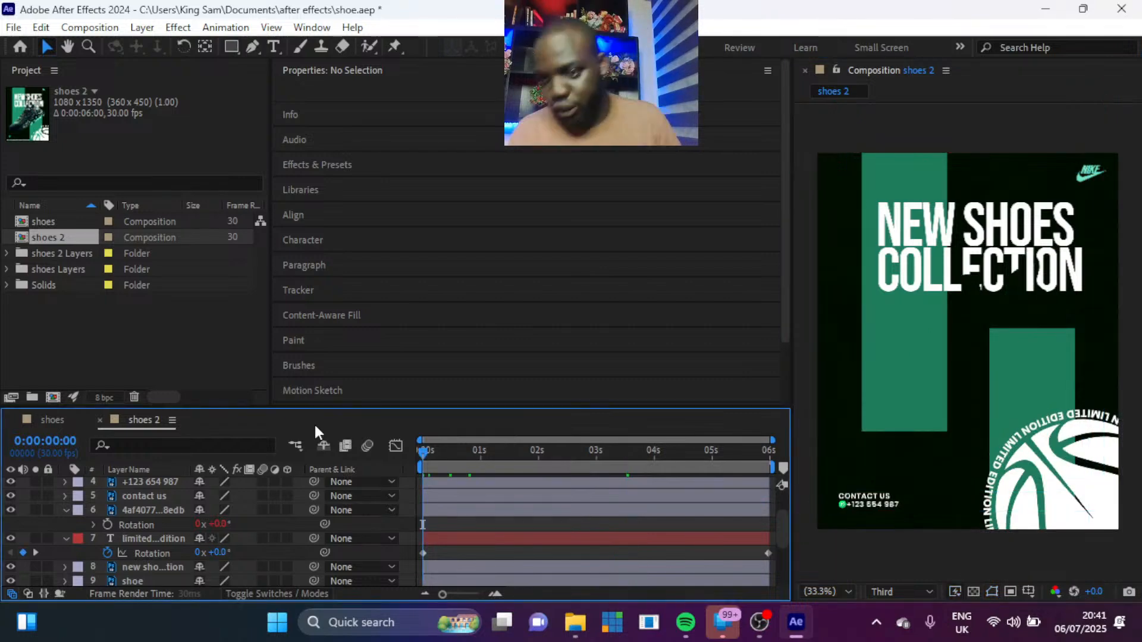
key(space)
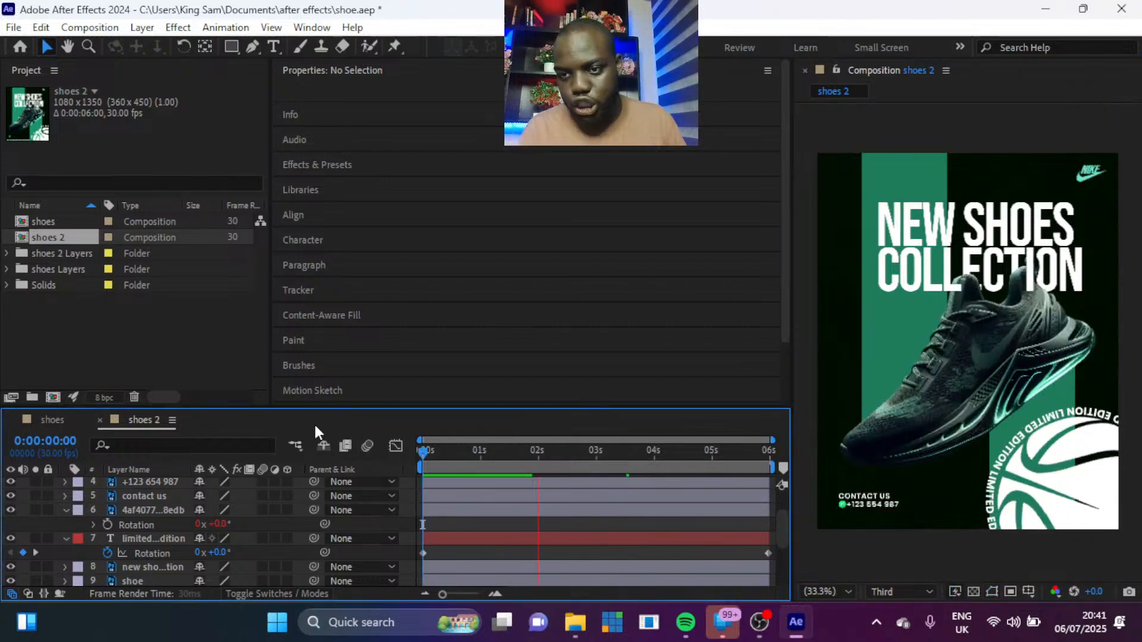
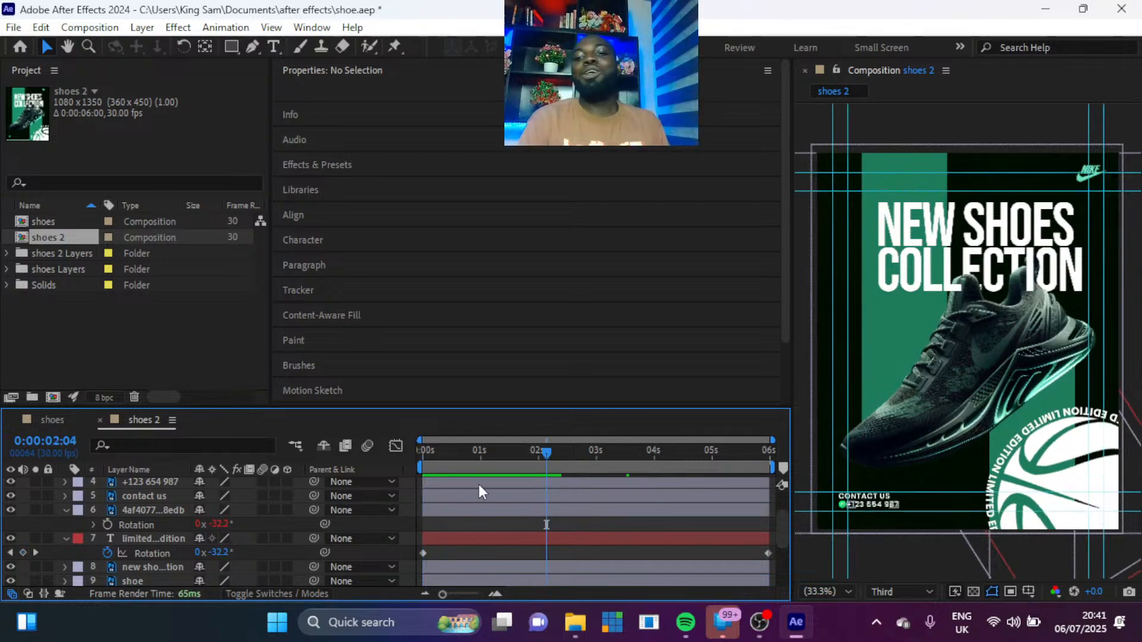
Step: Duplicate the NEW SHOES COLLECTION headline layer and convert the copy to editable text
click(1007, 235)
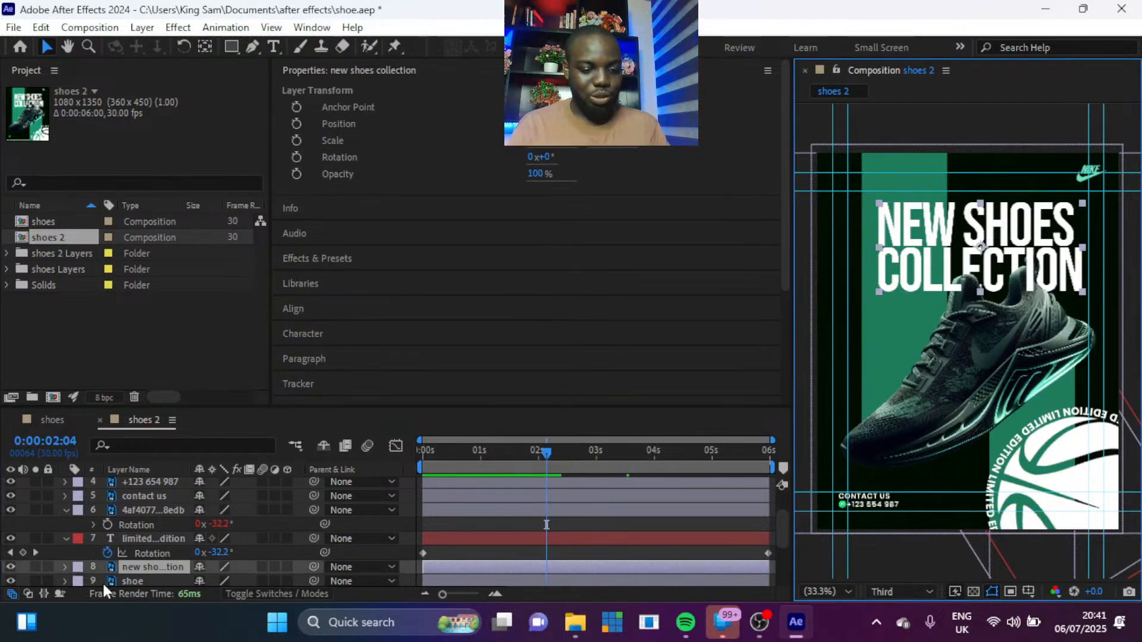
key(ctrl+d)
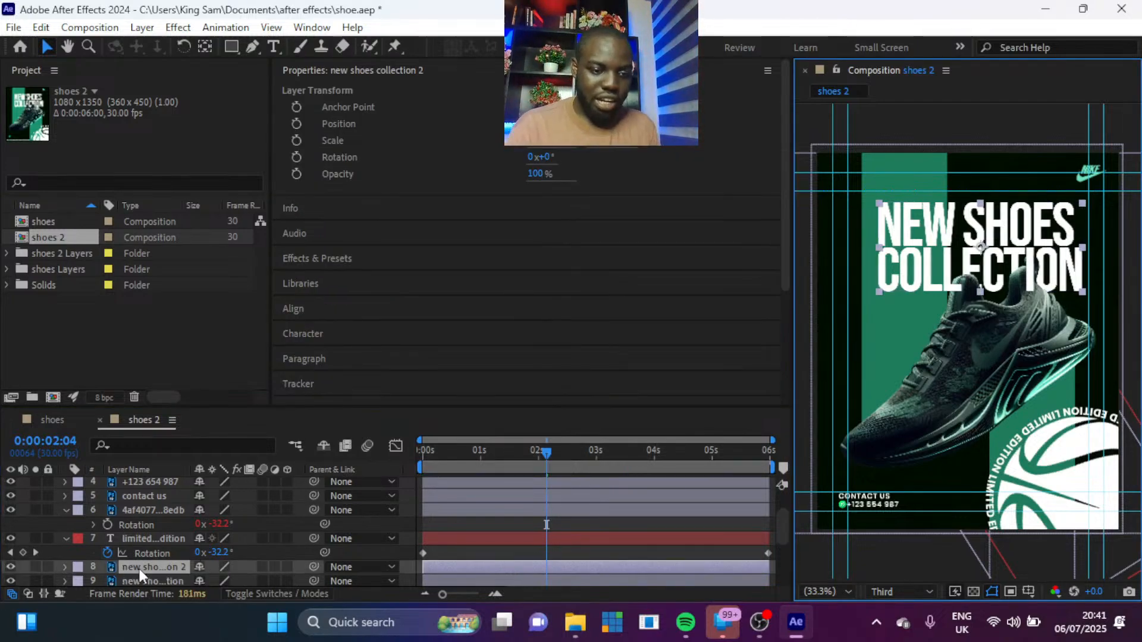
right_click(139, 569)
mouse_move(213, 412)
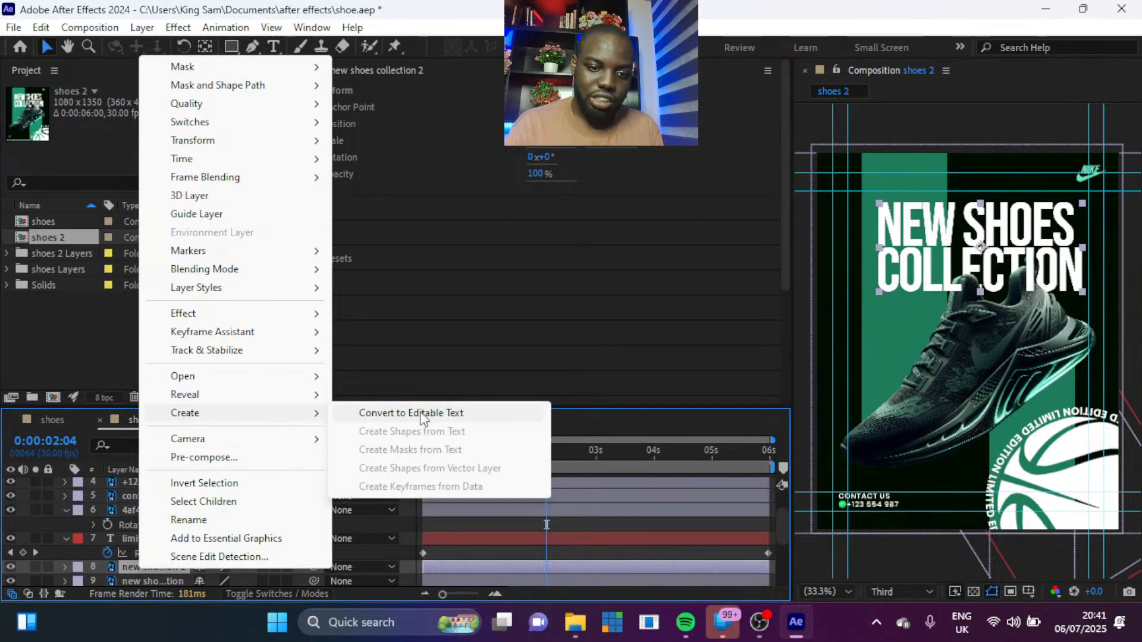
click(424, 413)
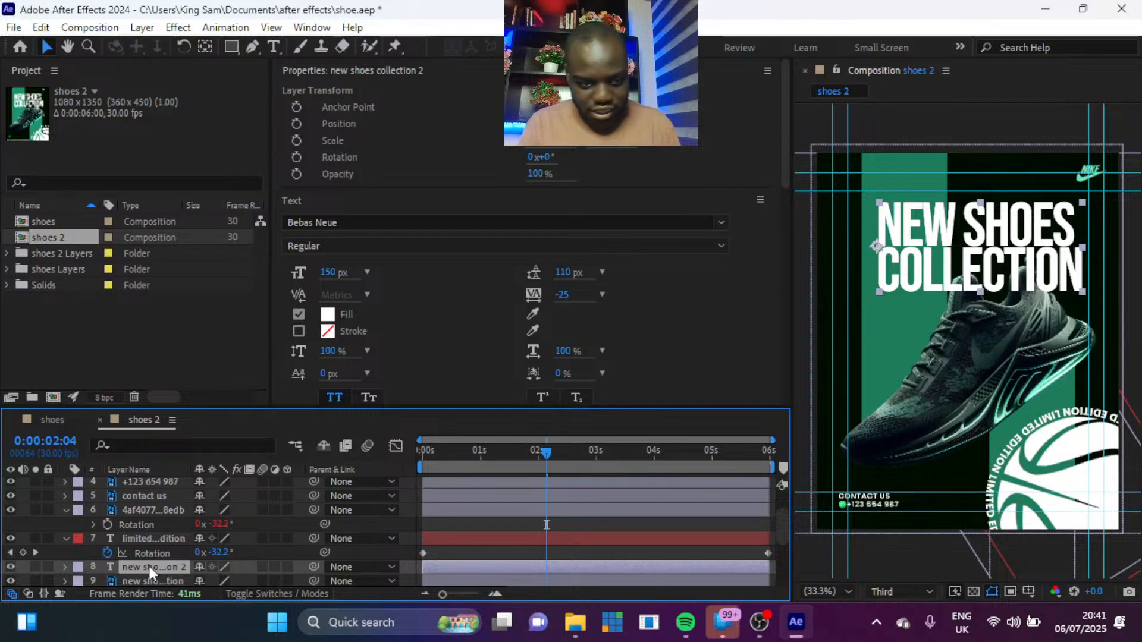
Step: Create shapes from the editable copy of the NEW SHOES COLLECTION headline
right_click(148, 567)
mouse_move(217, 415)
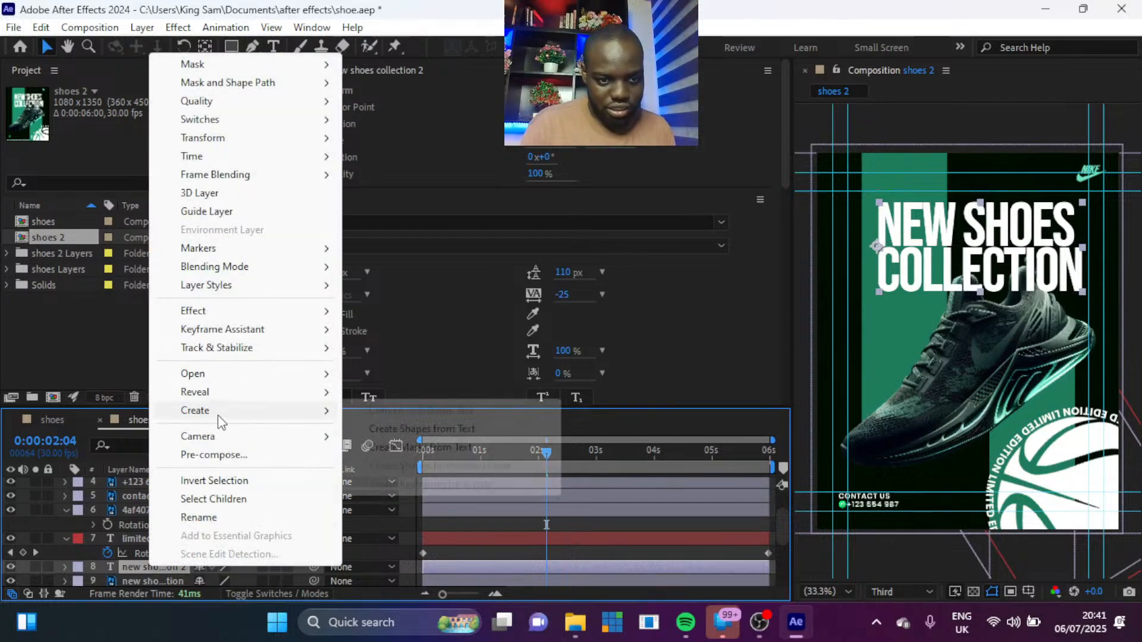
click(411, 434)
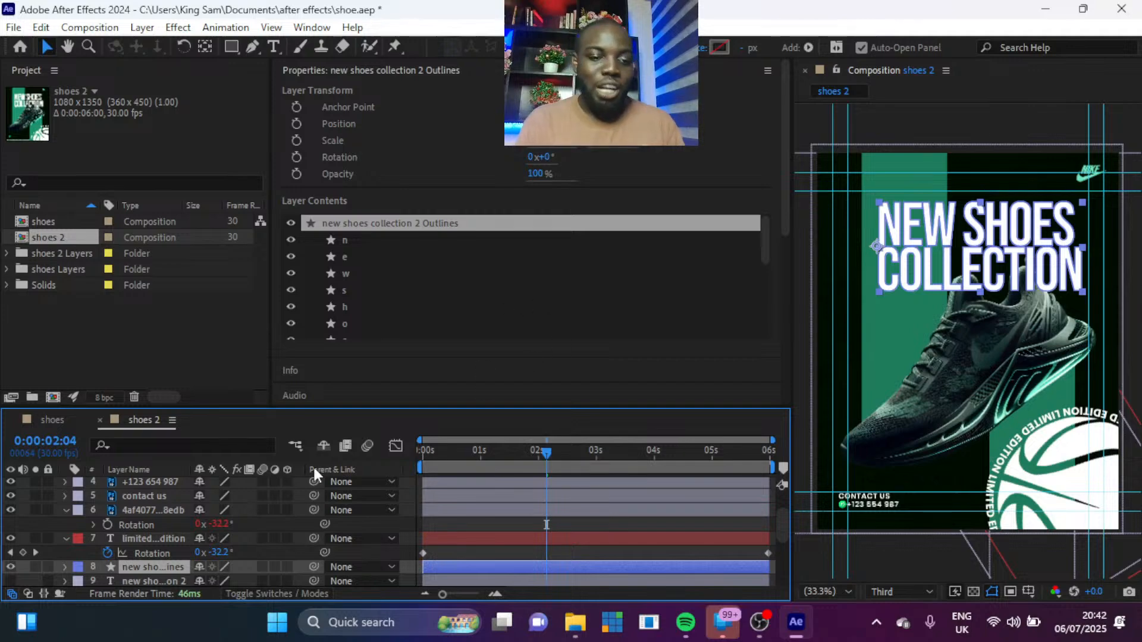
Step: Filter the headline shape layer's properties by "opacity" and select Fill 1 of the first letter, n
click(150, 445)
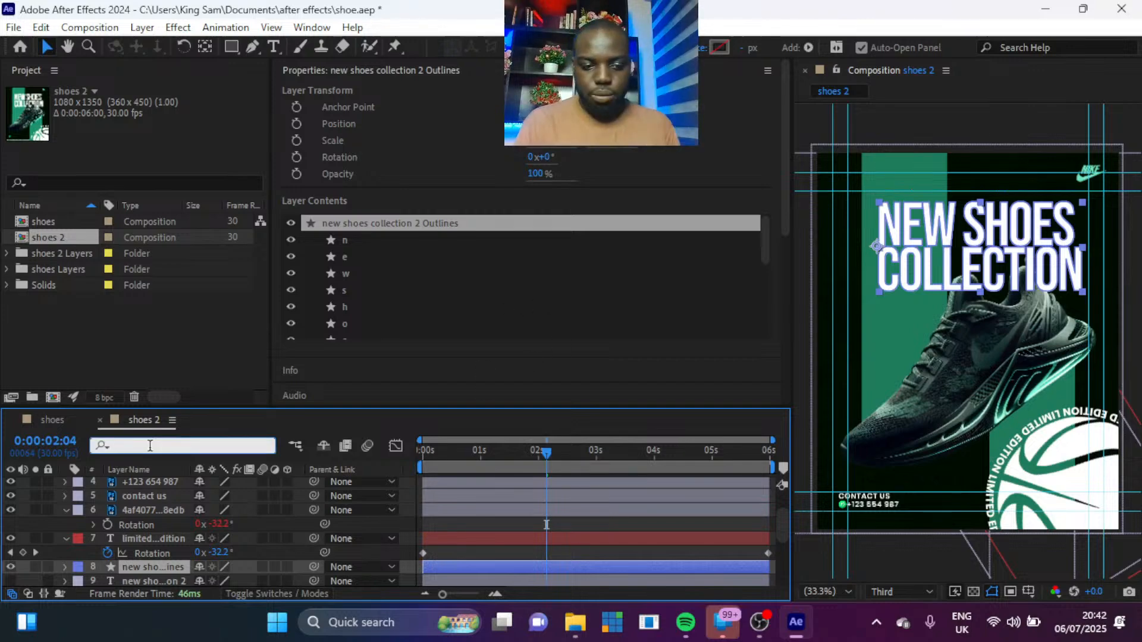
click(159, 569)
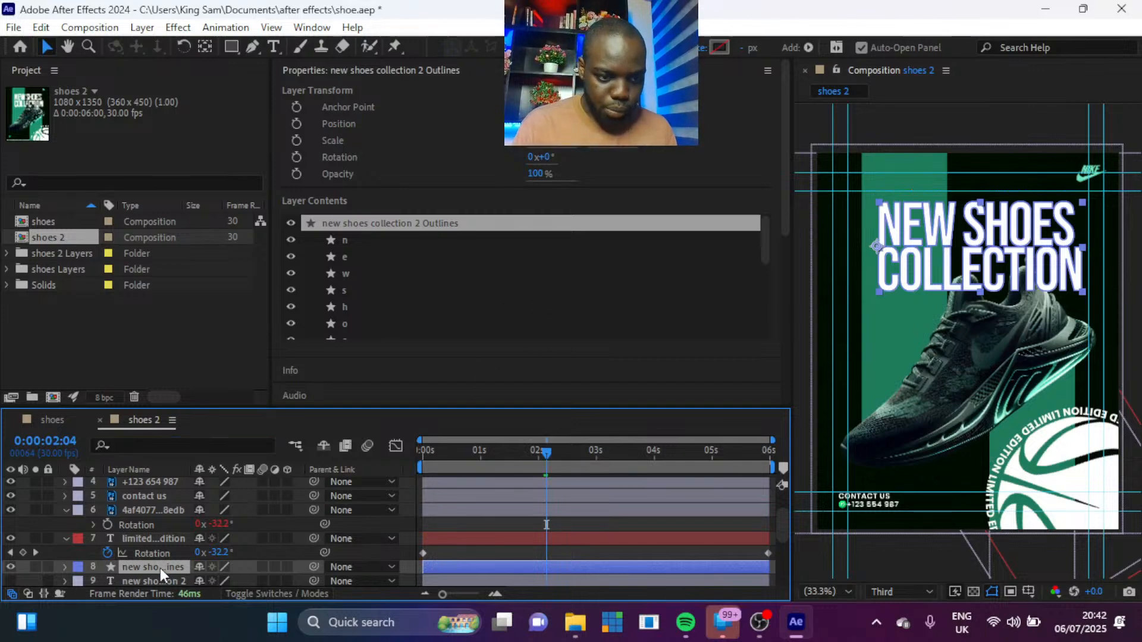
click(174, 446)
text(opacity)
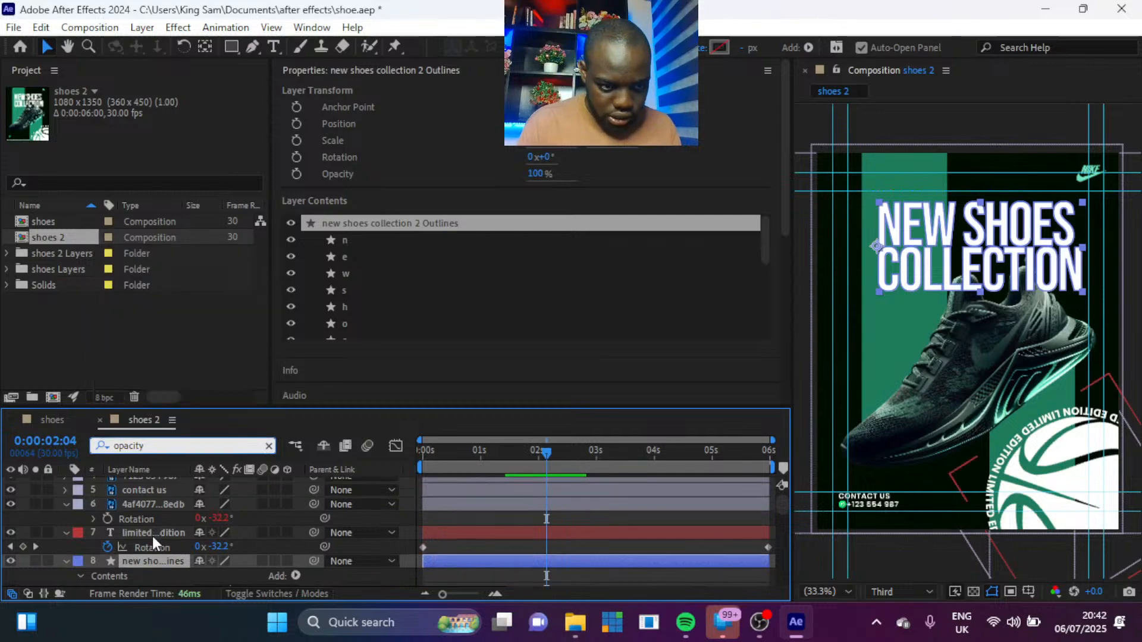
key(Return)
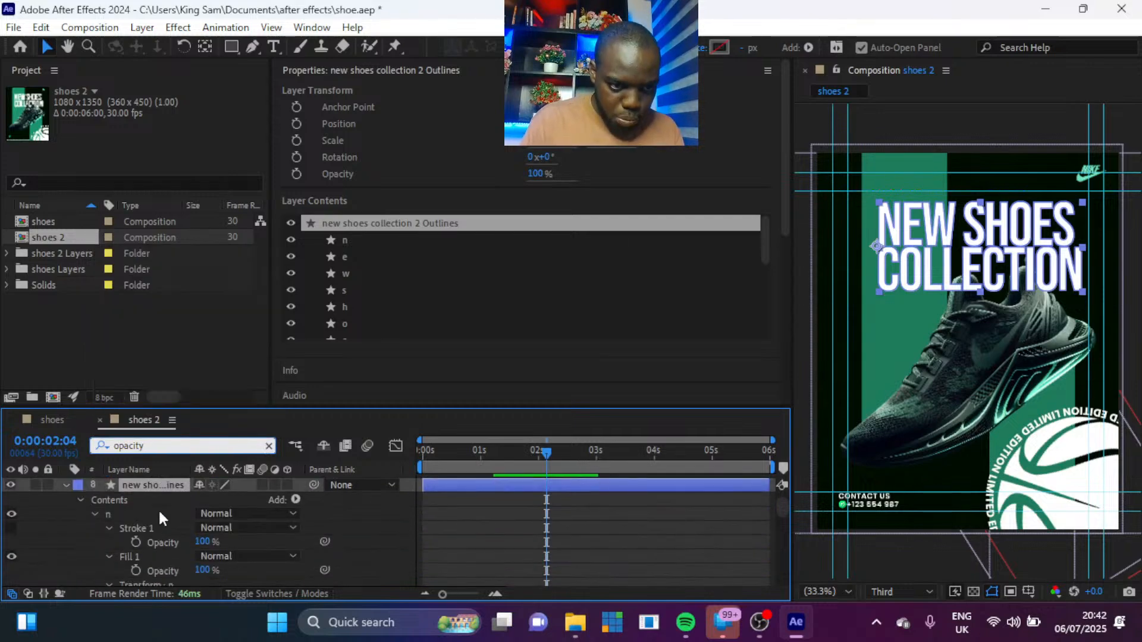
scroll(158, 508, down, 2)
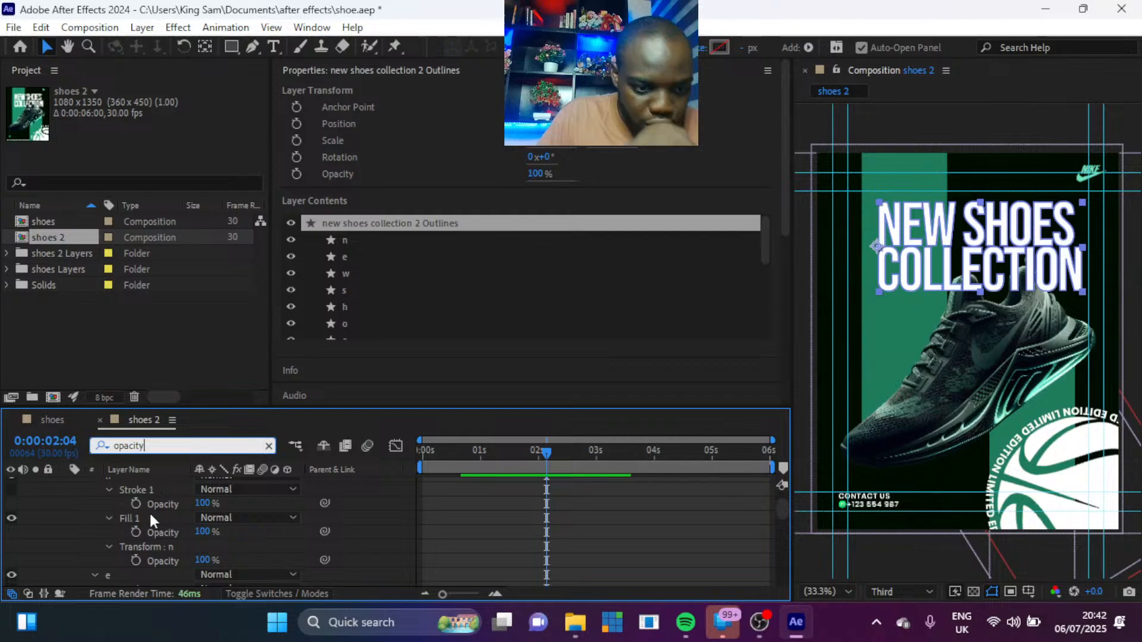
scroll(136, 558, up, 2)
click(136, 558)
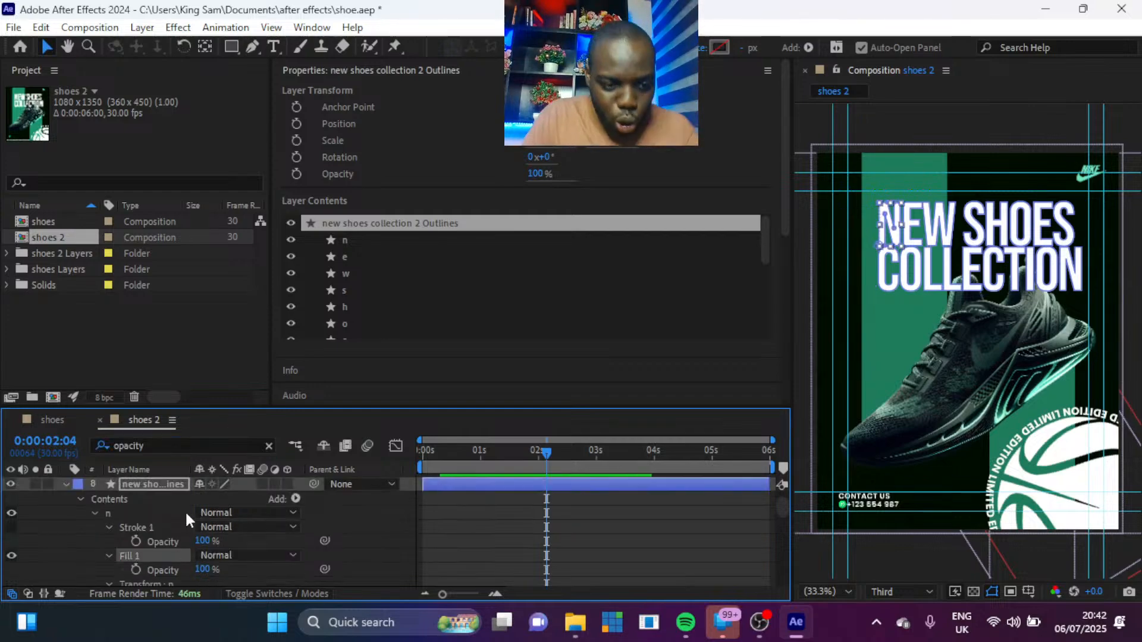
right_click(134, 522)
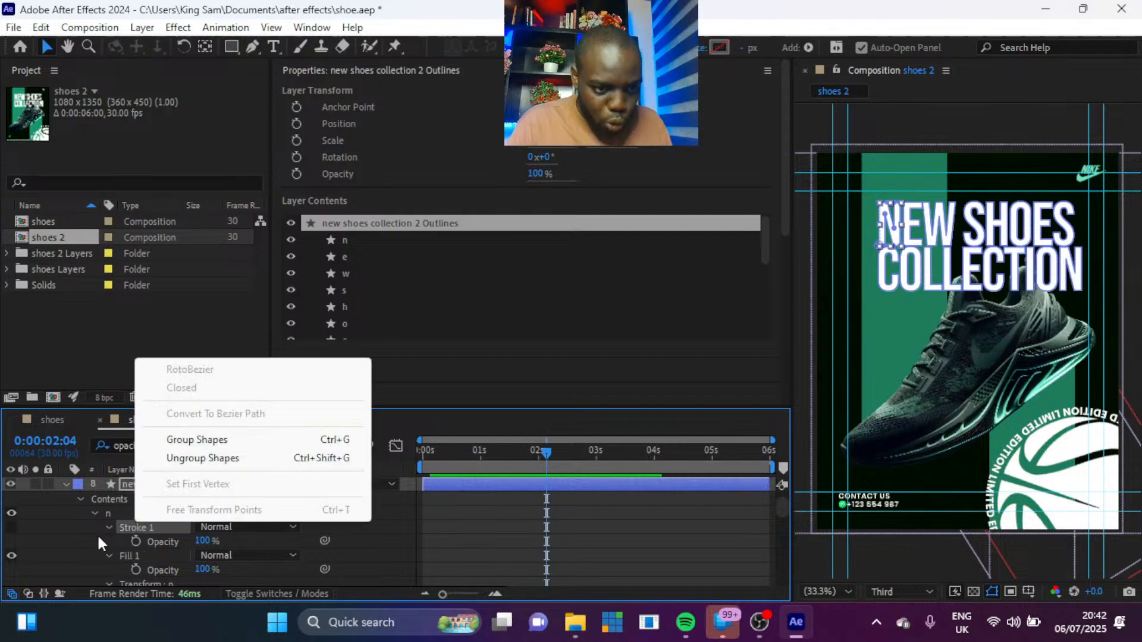
click(110, 534)
scroll(158, 533, down, 5)
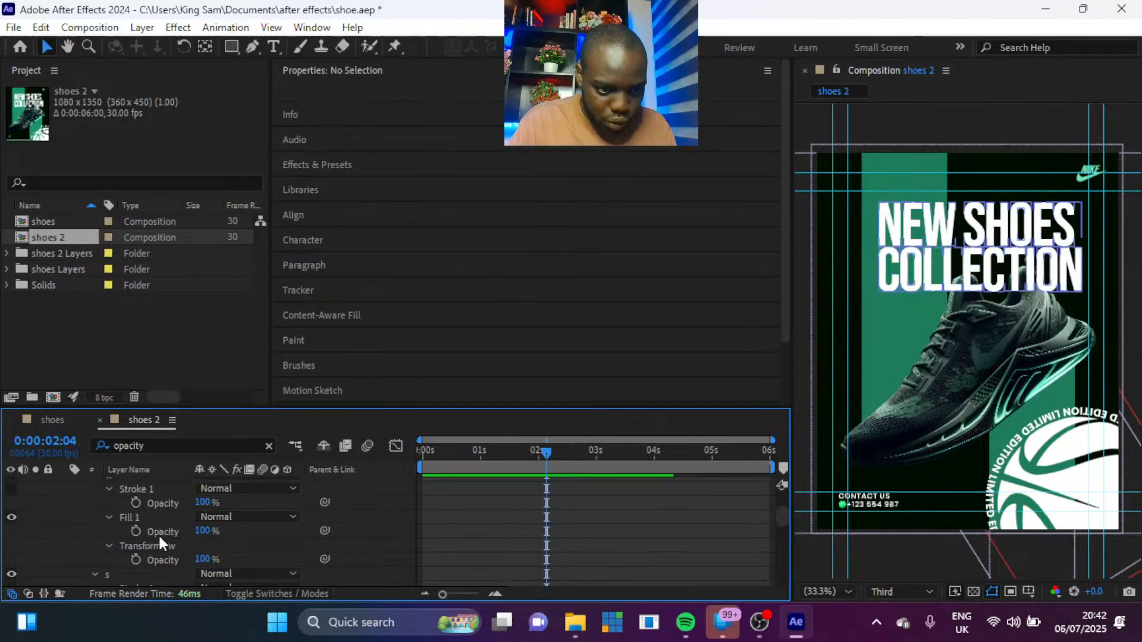
Step: Add transform opacity keyframes at 0:00:02:04 to the letters N, E and W of the new shoes collection 2 outlines
drag(777, 510, 779, 504)
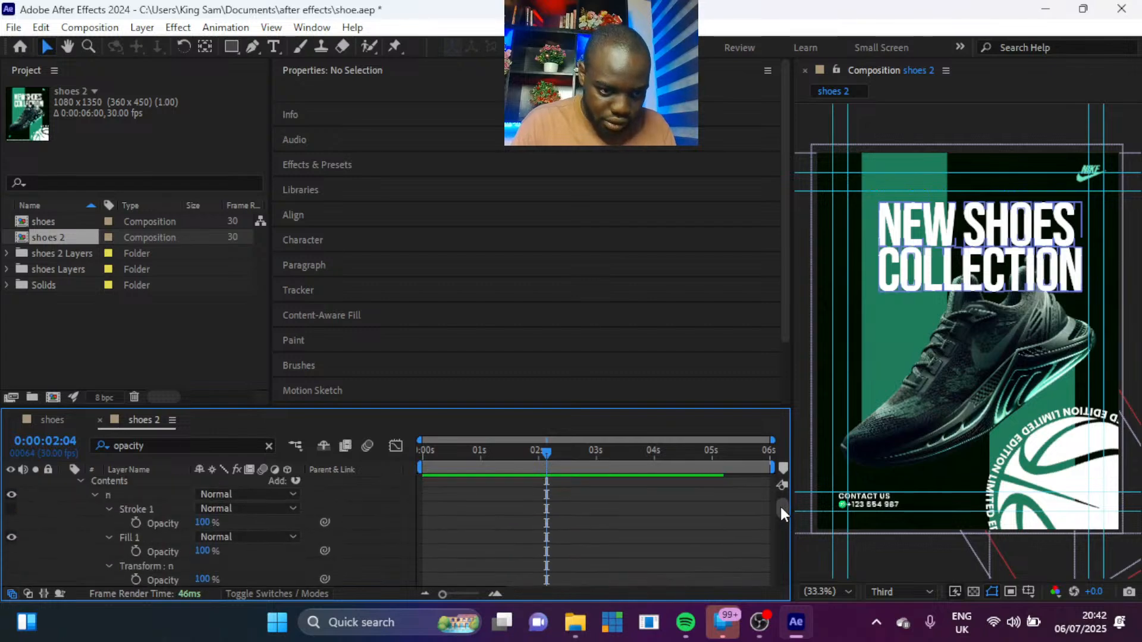
click(136, 578)
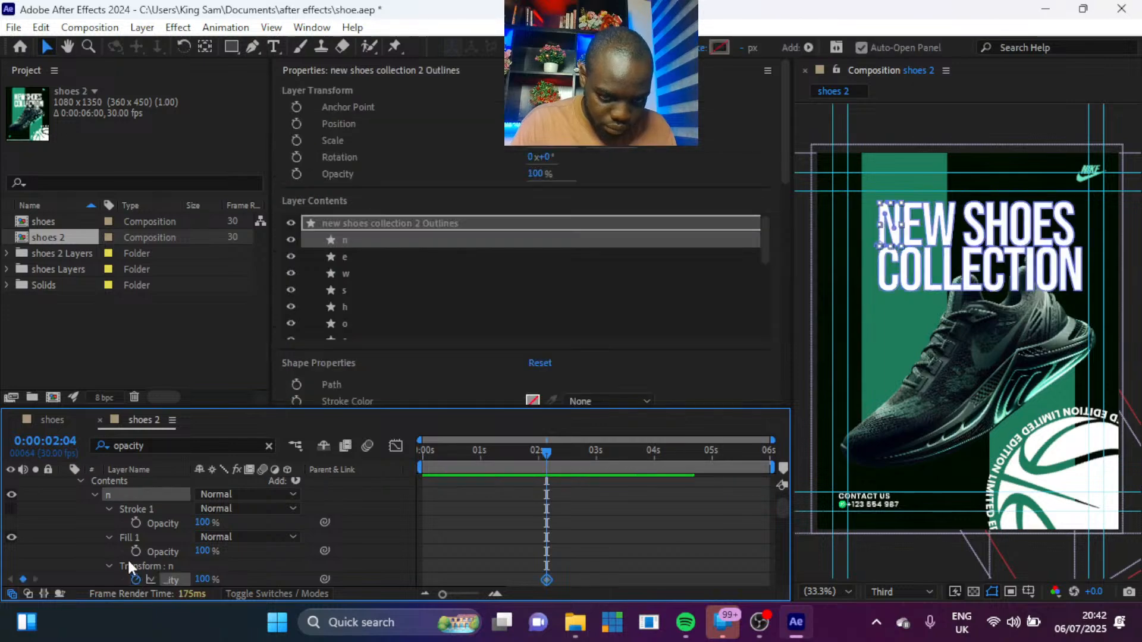
scroll(127, 559, down, 4)
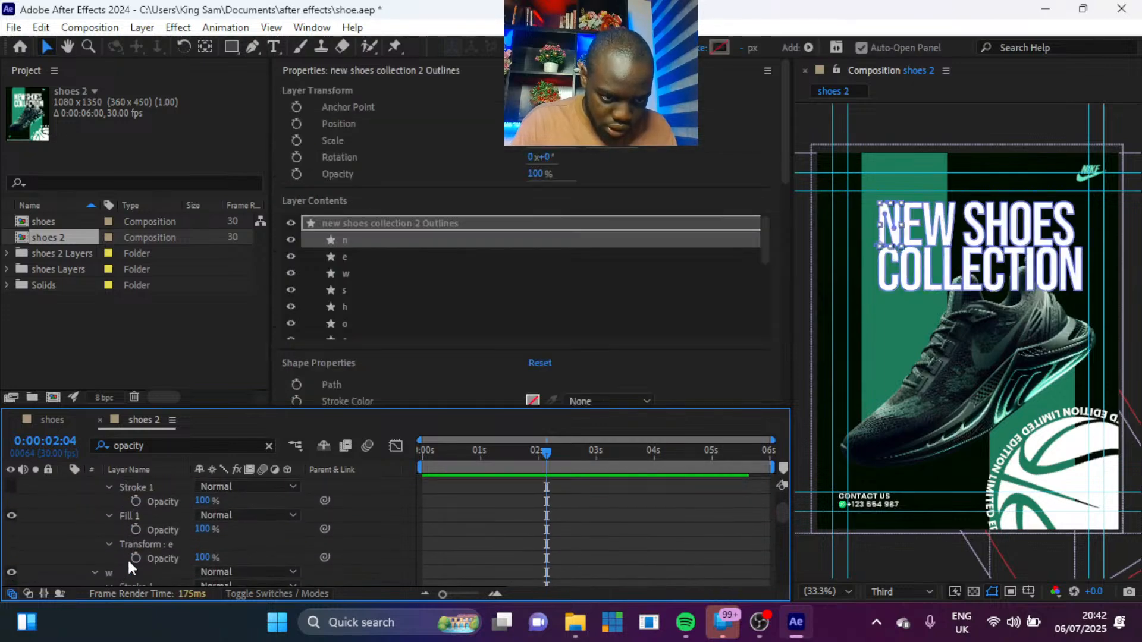
click(135, 557)
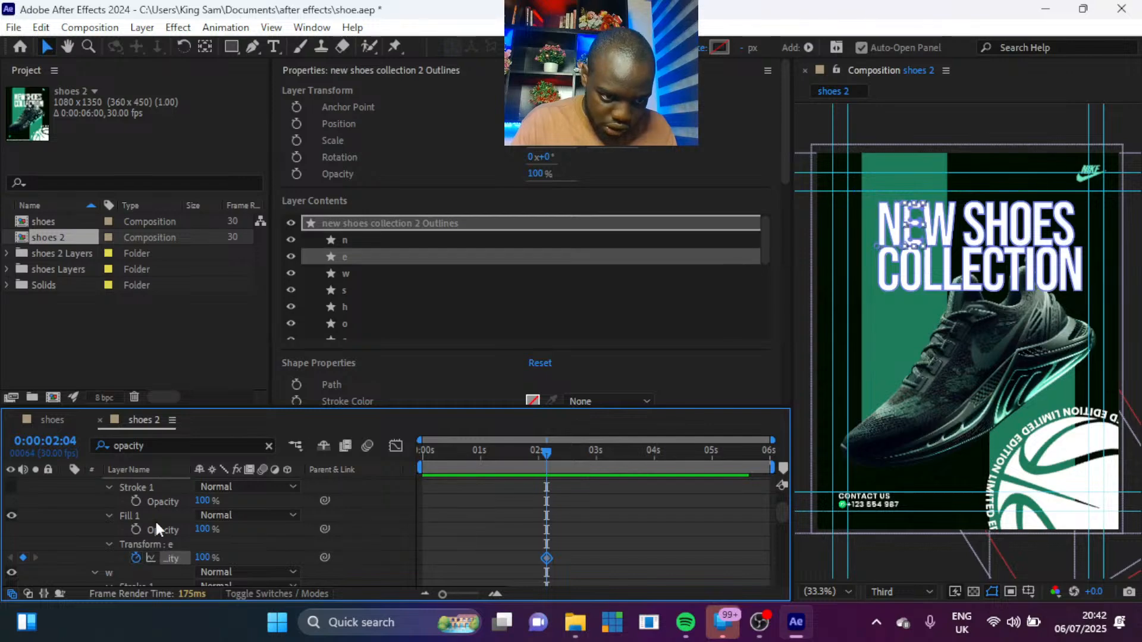
scroll(157, 528, down, 3)
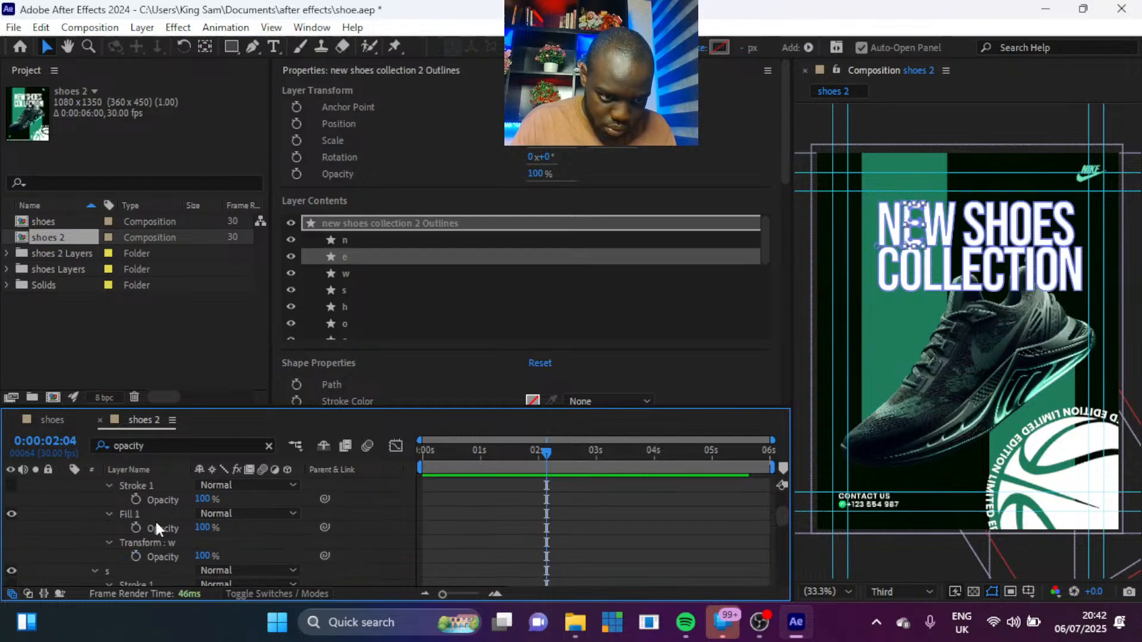
click(135, 555)
Step: Add transform opacity keyframes at 0:00:02:04 to the five letters of the word SHOES
scroll(134, 554, down, 3)
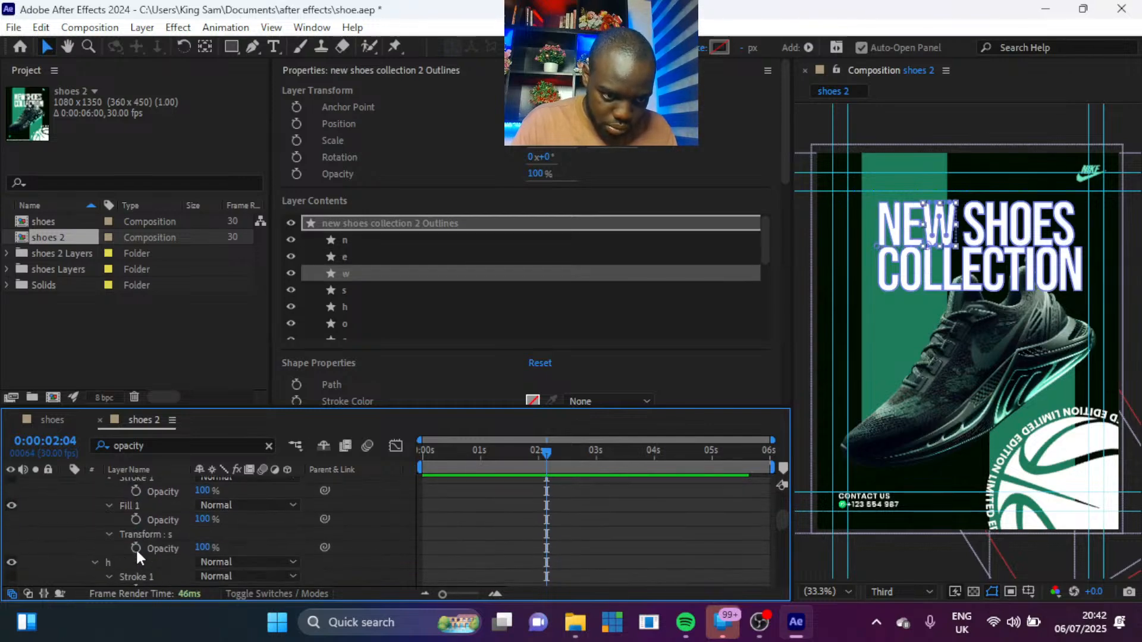
click(136, 544)
scroll(135, 544, down, 3)
scroll(136, 547, down, 4)
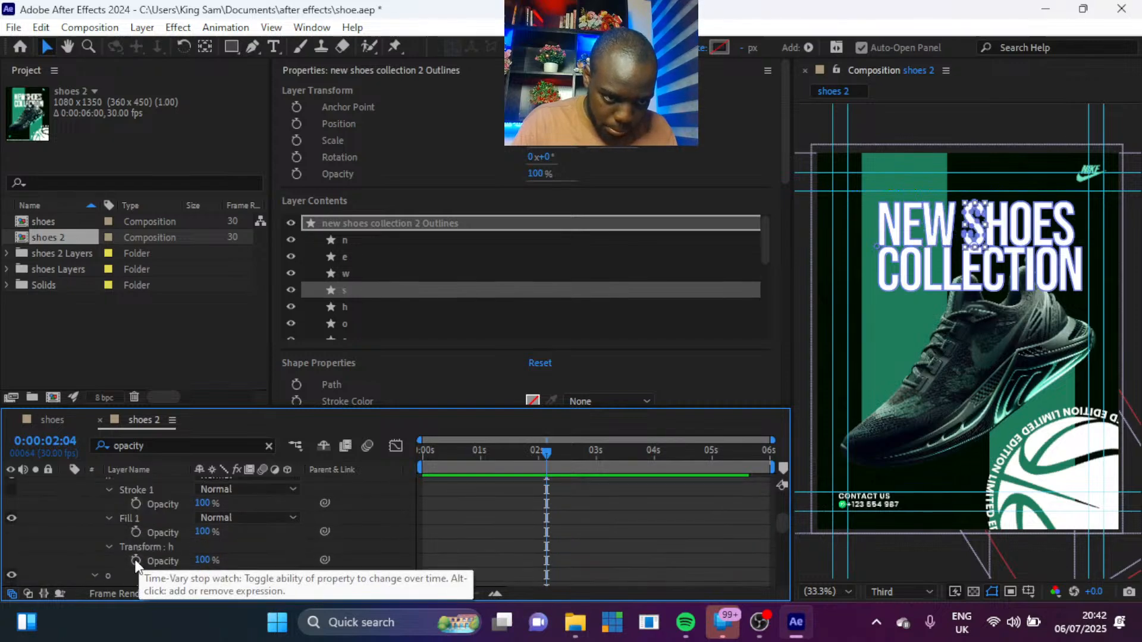
click(136, 561)
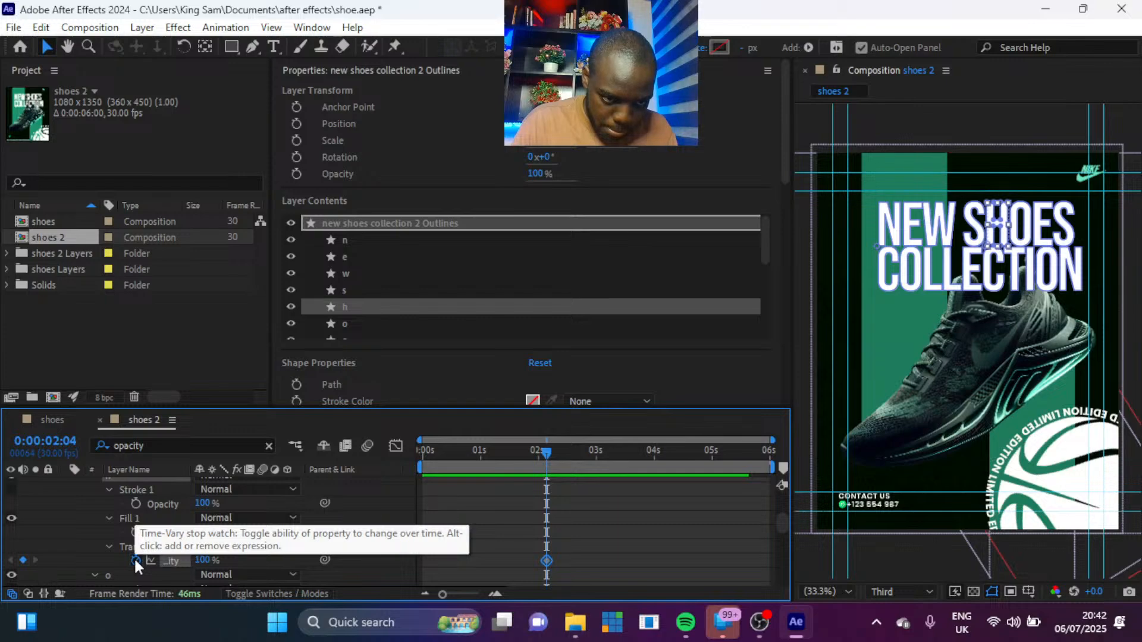
scroll(136, 562, down, 4)
click(135, 519)
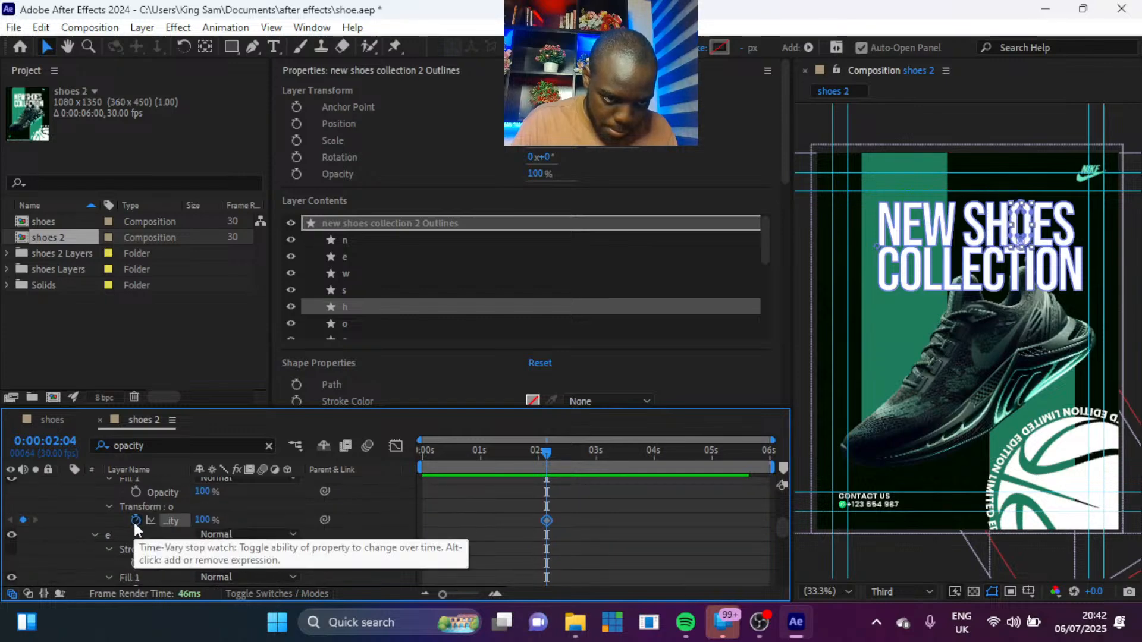
scroll(132, 566, down, 2)
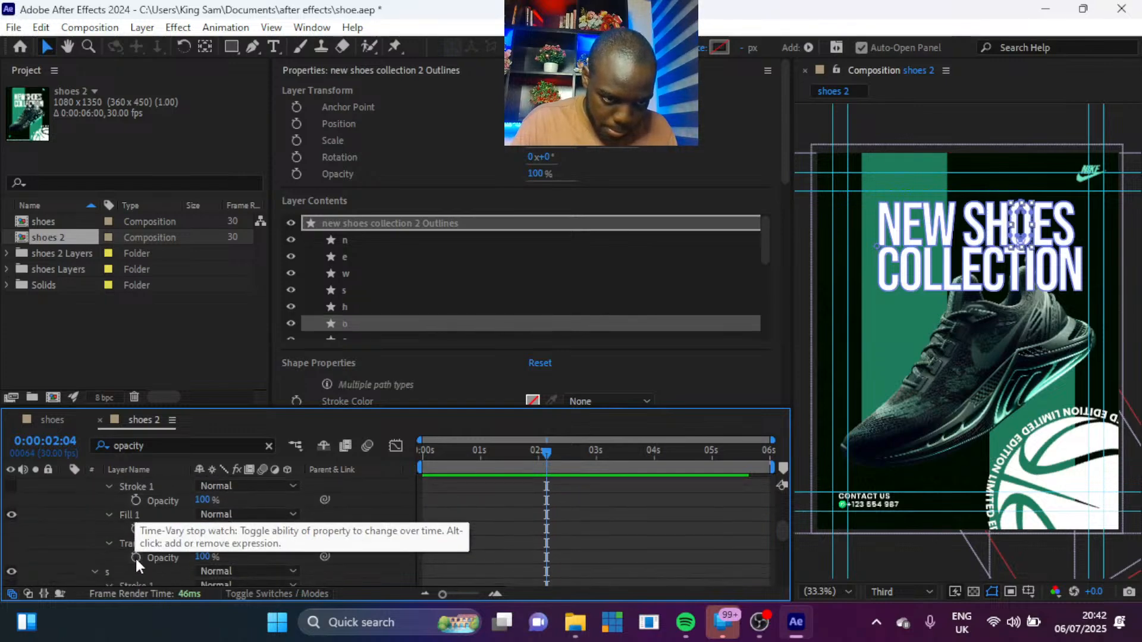
click(135, 558)
scroll(135, 558, down, 3)
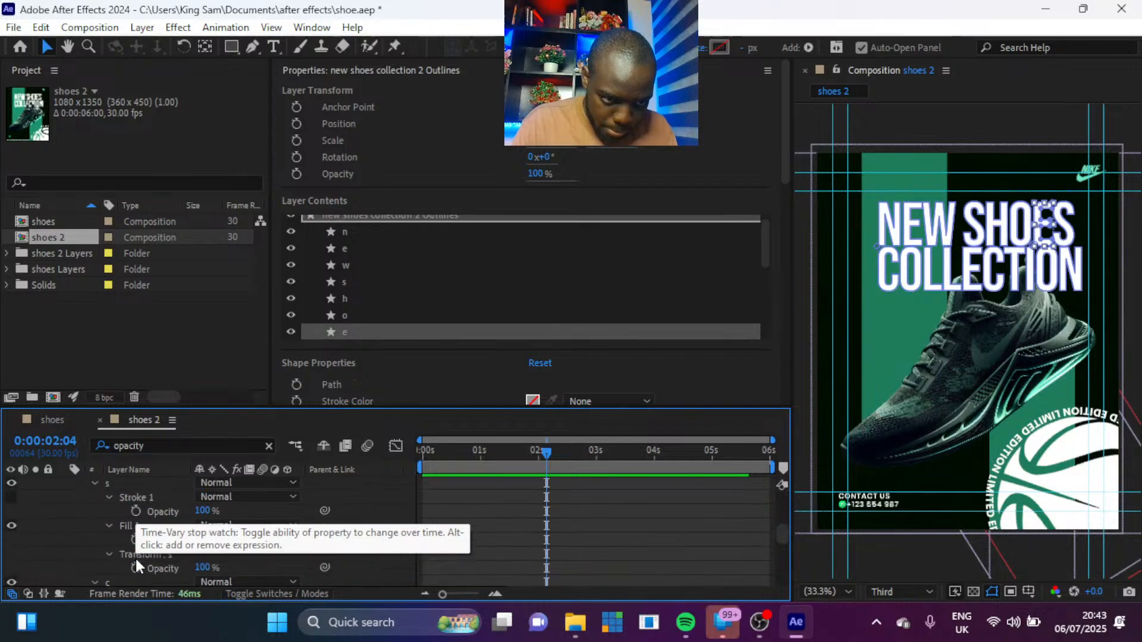
click(136, 567)
Step: Add transform opacity keyframes at 0:00:02:04 to the first C and first O of COLLECTION
scroll(137, 565, down, 3)
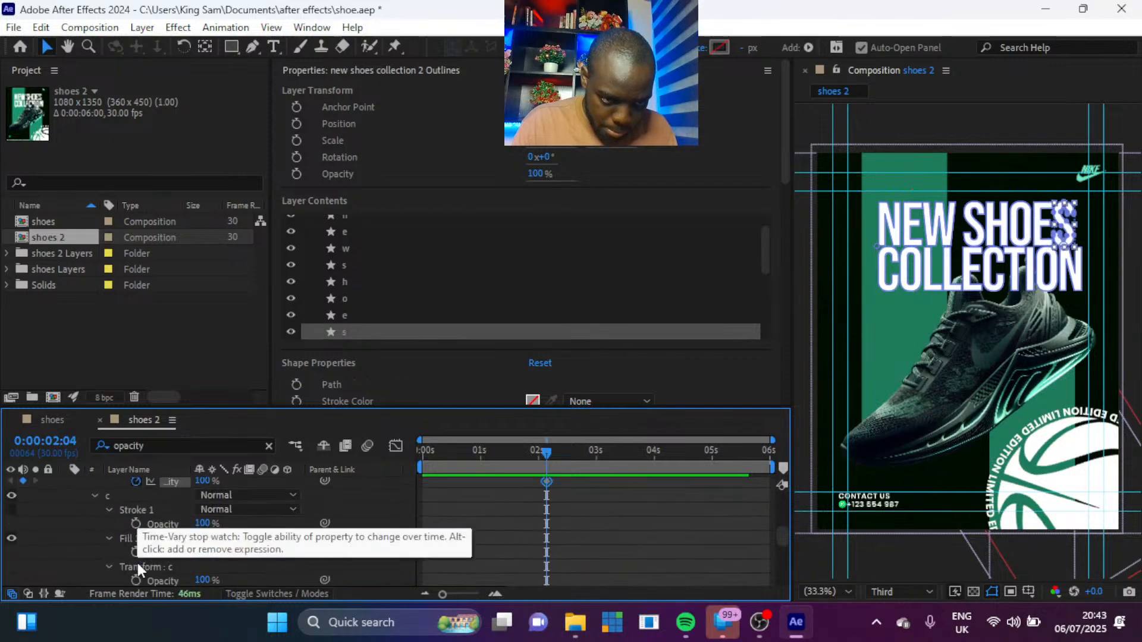
scroll(137, 565, down, 1)
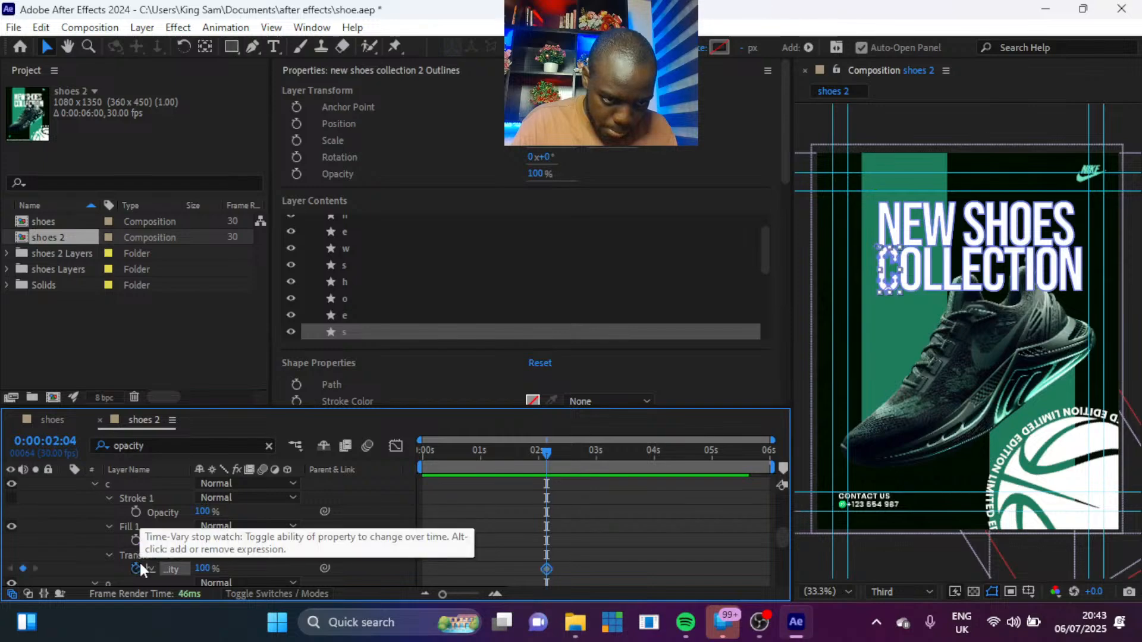
click(137, 568)
scroll(160, 527, down, 1)
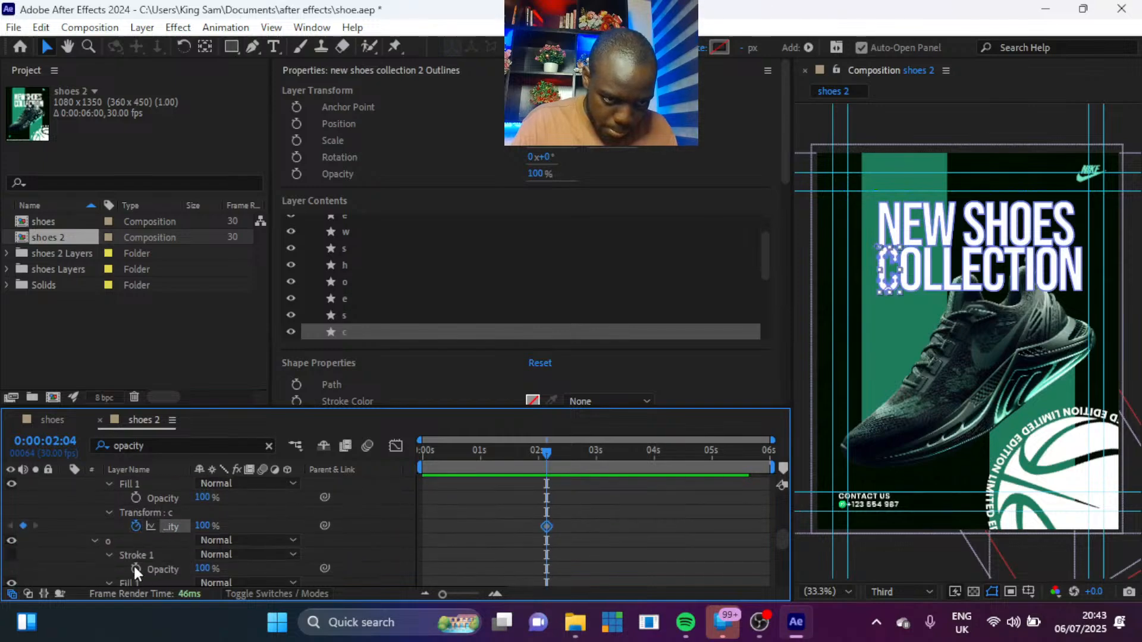
scroll(145, 538, down, 3)
click(136, 529)
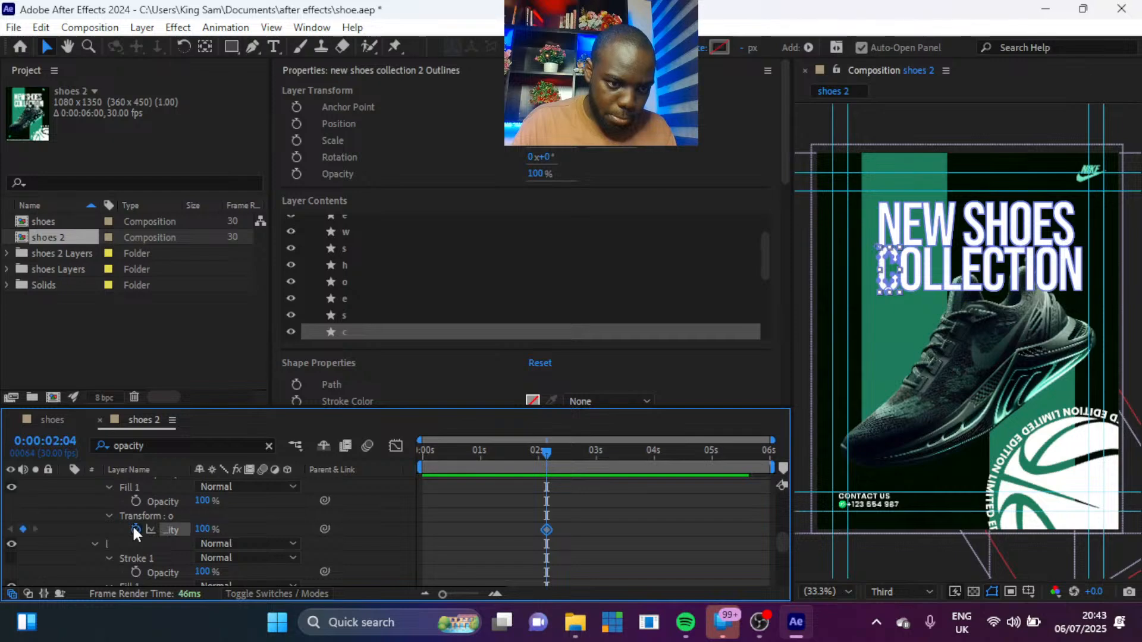
Step: Add transform opacity keyframes at 0:00:02:04 to both Ls and the E of COLLECTION, leaving their fill opacity without keyframes
scroll(138, 559, down, 2)
click(136, 567)
click(135, 568)
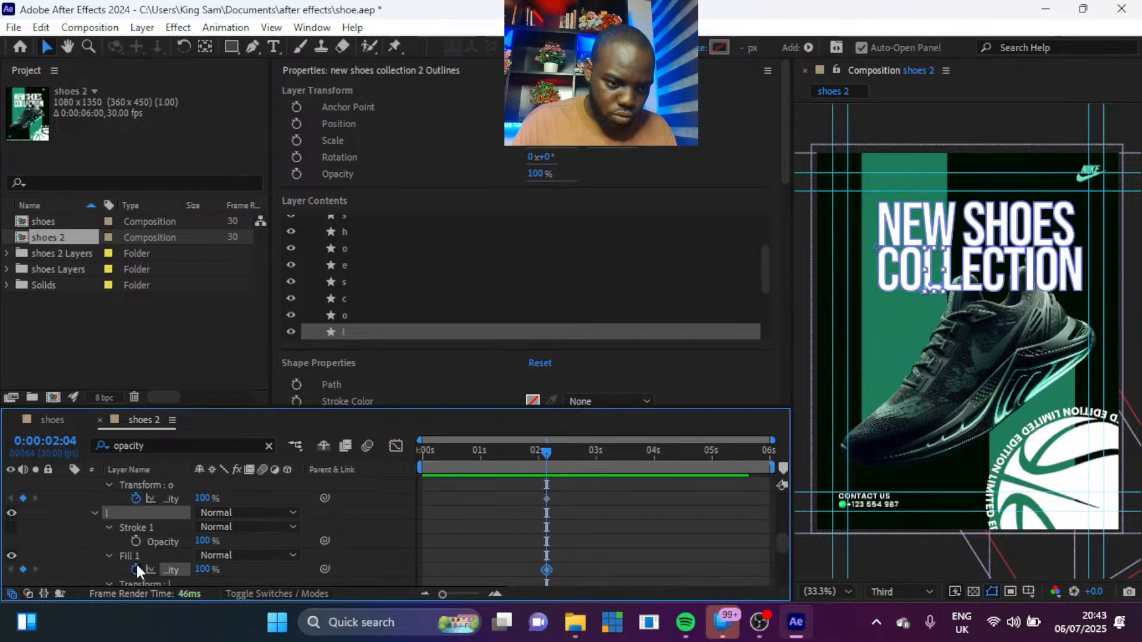
scroll(135, 568, down, 3)
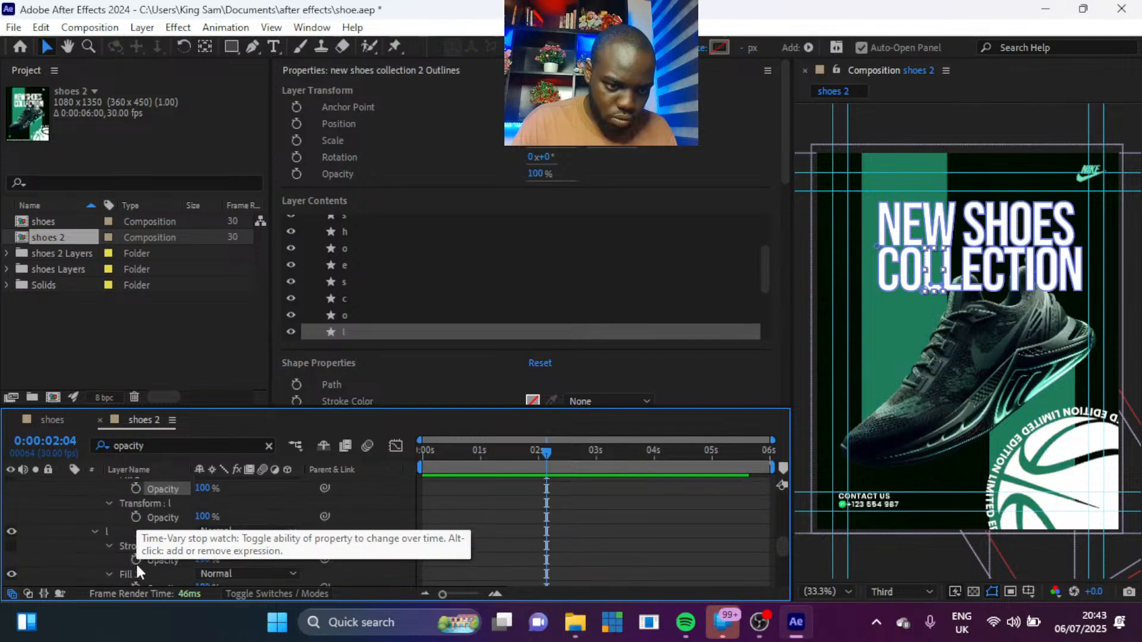
click(136, 517)
scroll(134, 516, up, 2)
scroll(135, 542, down, 4)
click(136, 540)
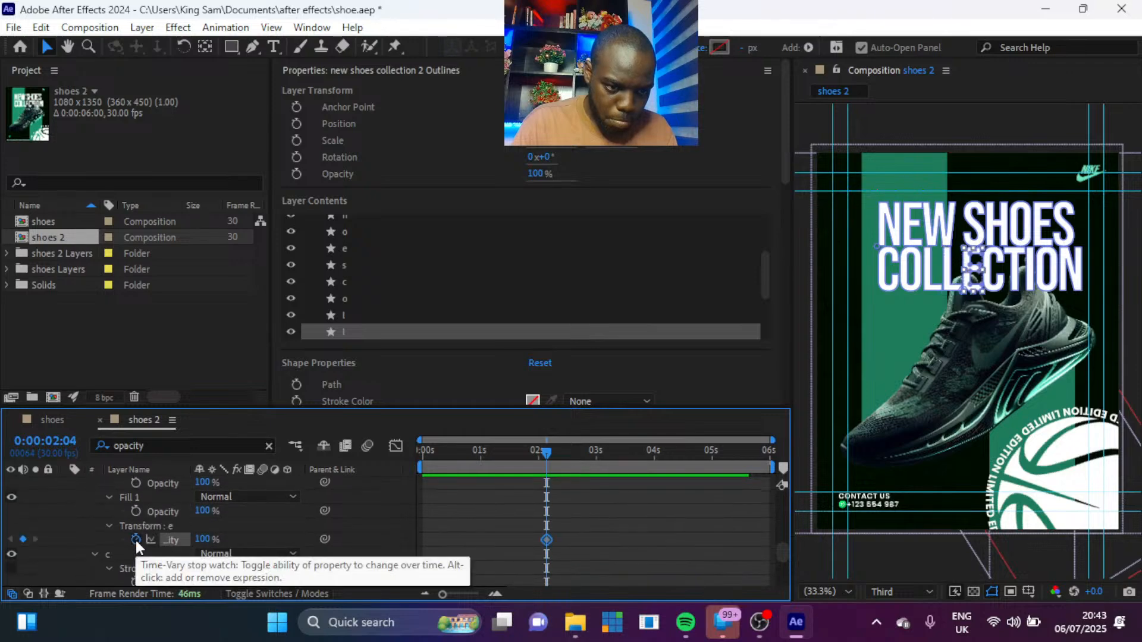
Step: Add transform opacity keyframes at 0:00:02:04 to the remaining letters C, T, I, O and N of COLLECTION
scroll(135, 540, down, 3)
scroll(135, 541, down, 1)
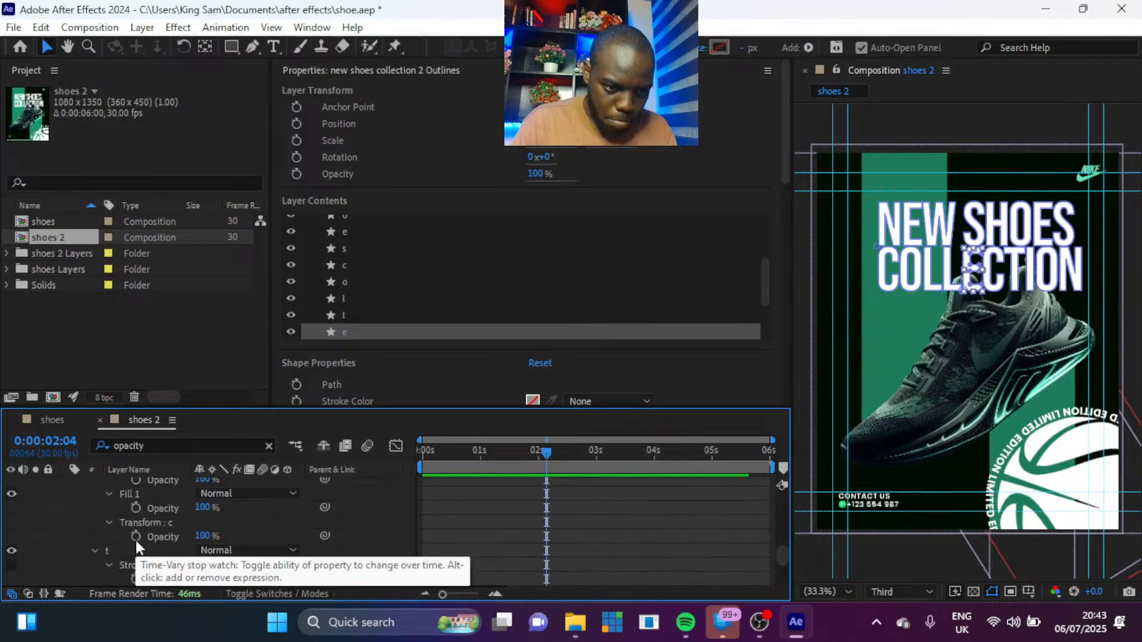
click(135, 535)
scroll(134, 535, down, 3)
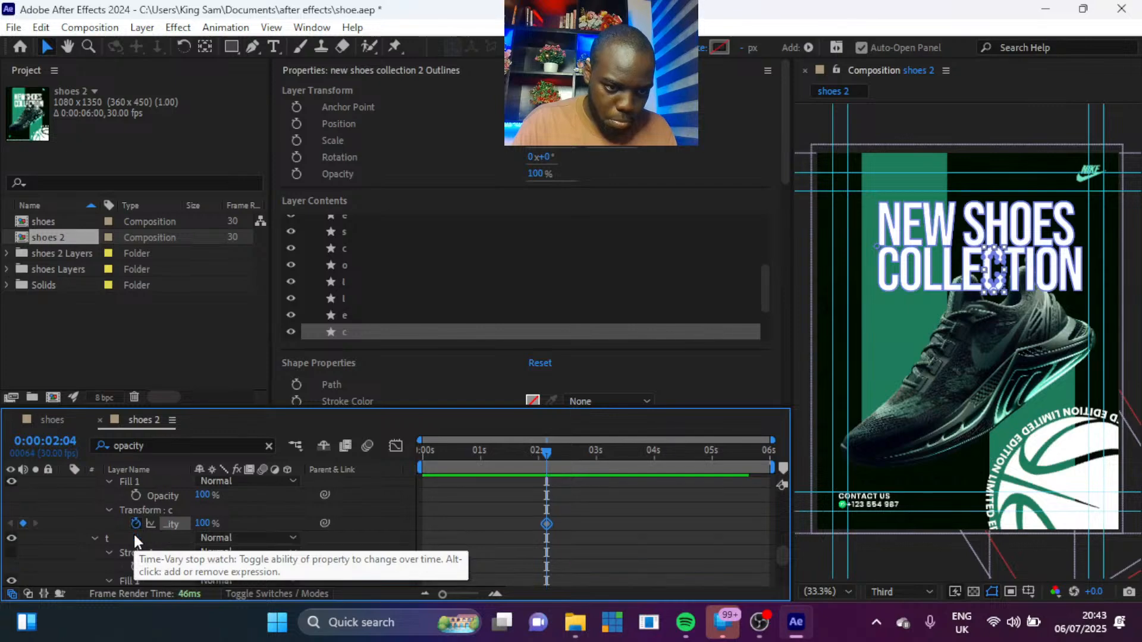
click(135, 536)
scroll(134, 534, down, 3)
click(134, 535)
scroll(134, 534, down, 3)
click(134, 534)
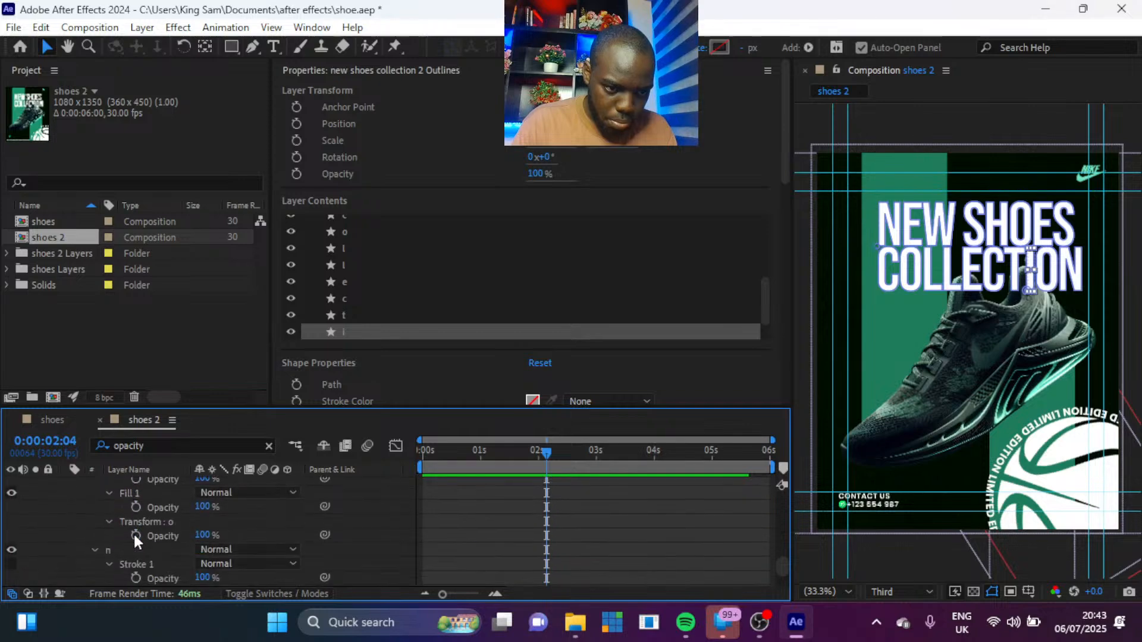
scroll(133, 534, down, 3)
scroll(134, 534, down, 3)
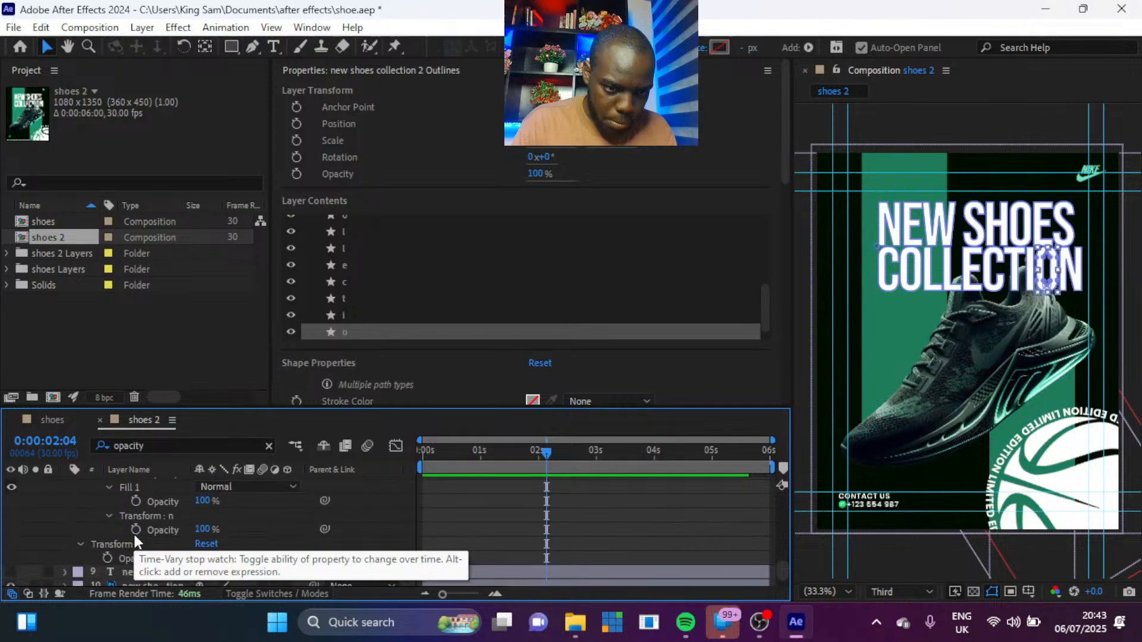
click(134, 527)
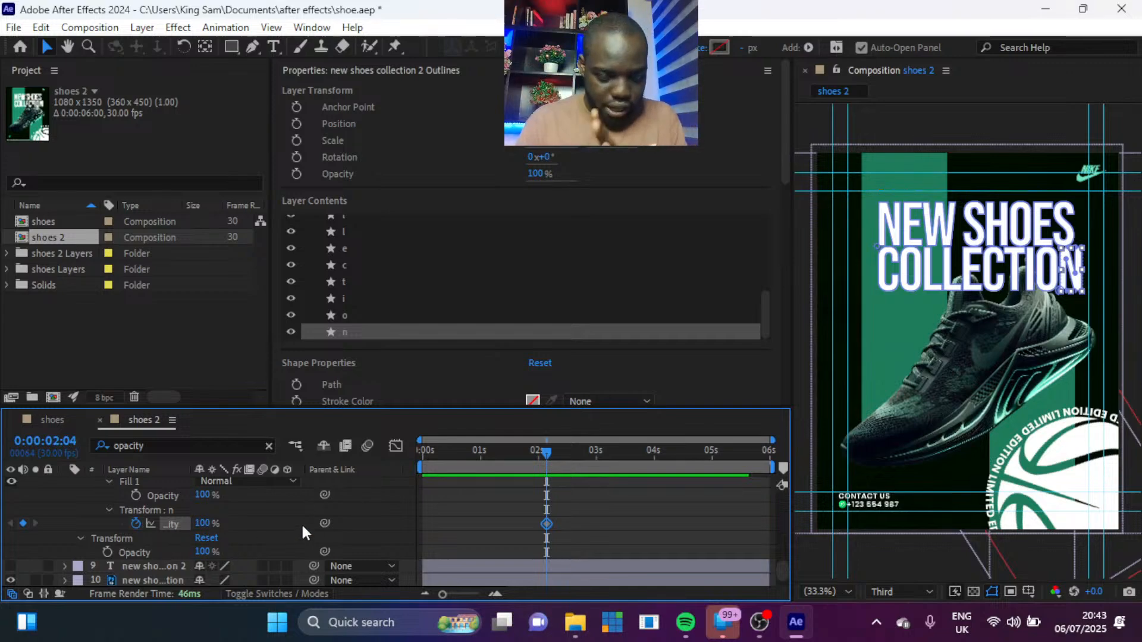
Step: Show only the outline layer's keyframed properties, select all the letters' opacity keyframes and set their value to 0%
key(u)
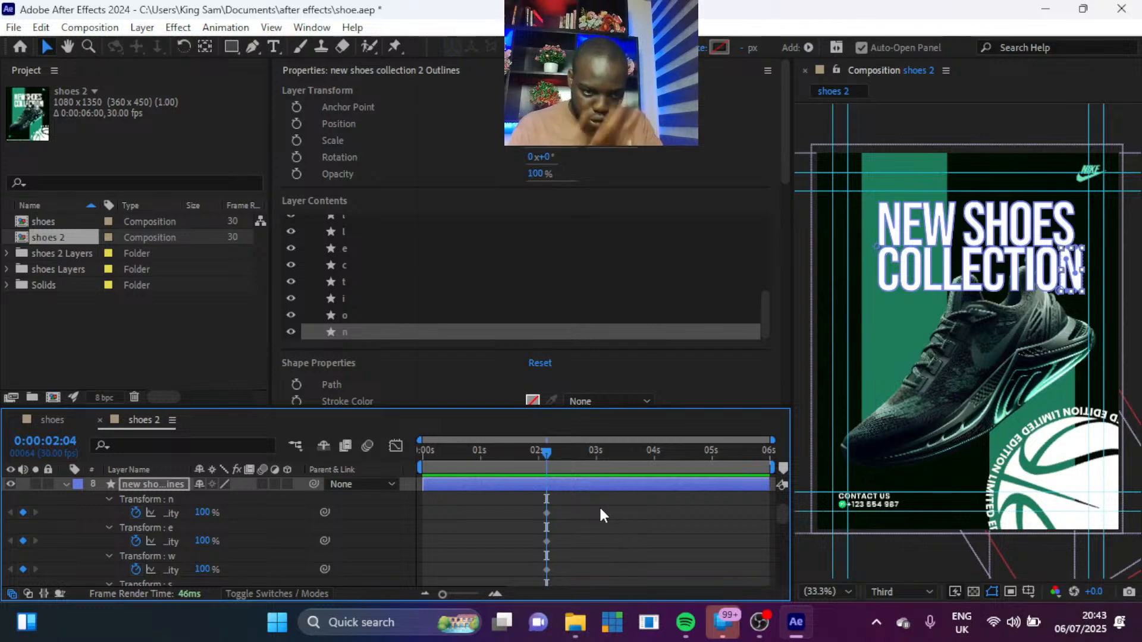
drag(583, 500, 517, 503)
click(206, 498)
text(0)
key(Return)
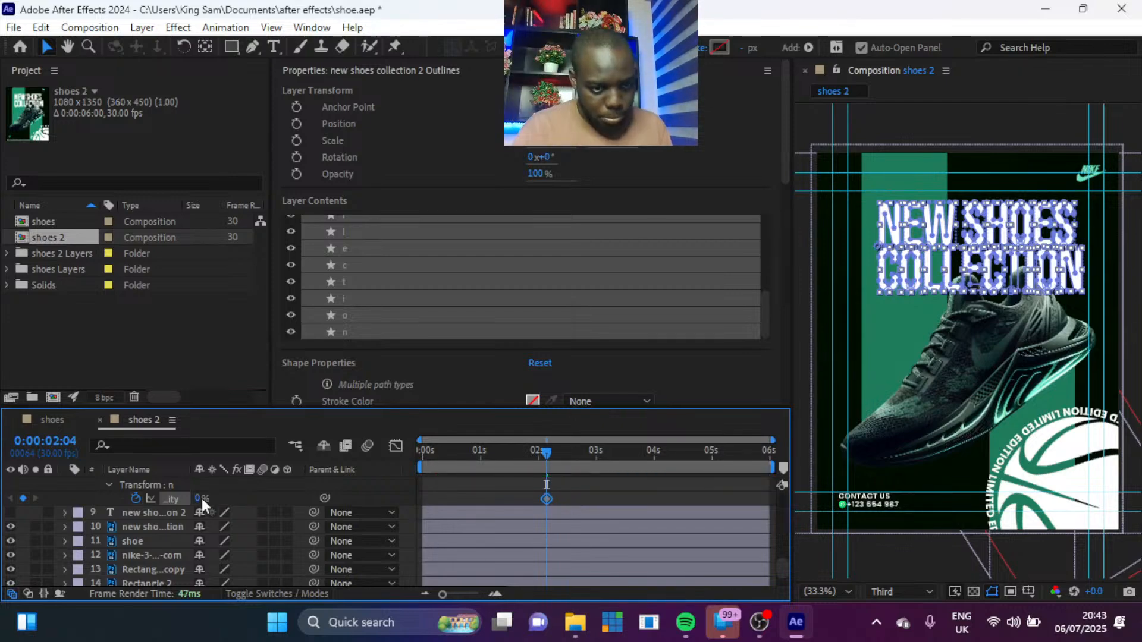
Step: Hide layer 10, the original new shoes collection text layer beneath the outlines
scroll(202, 498, up, 4)
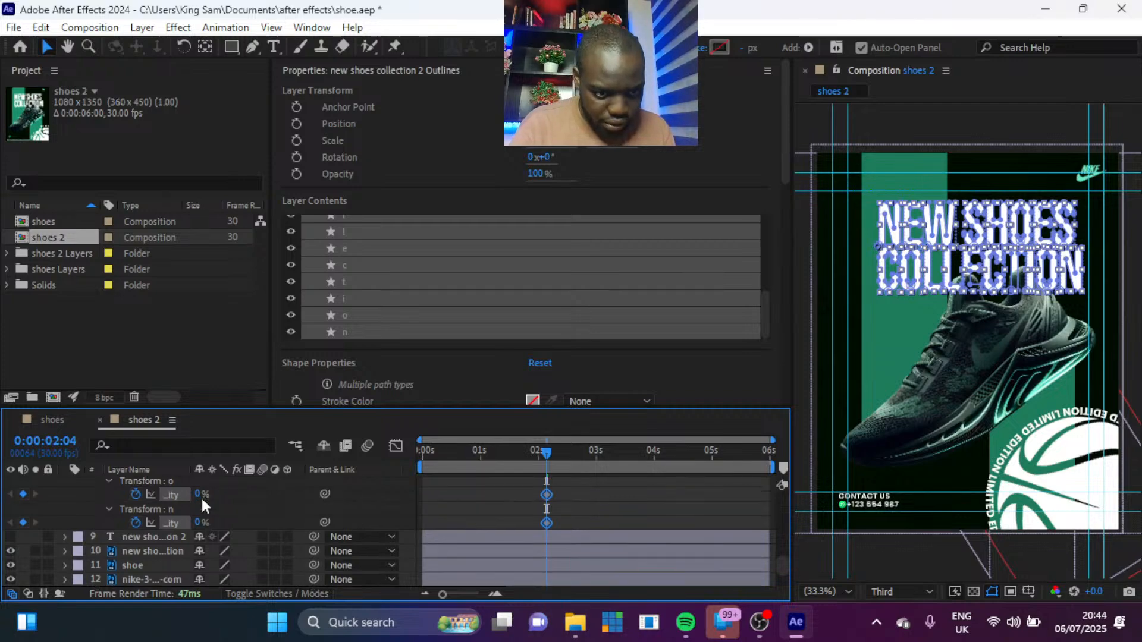
scroll(201, 496, down, 5)
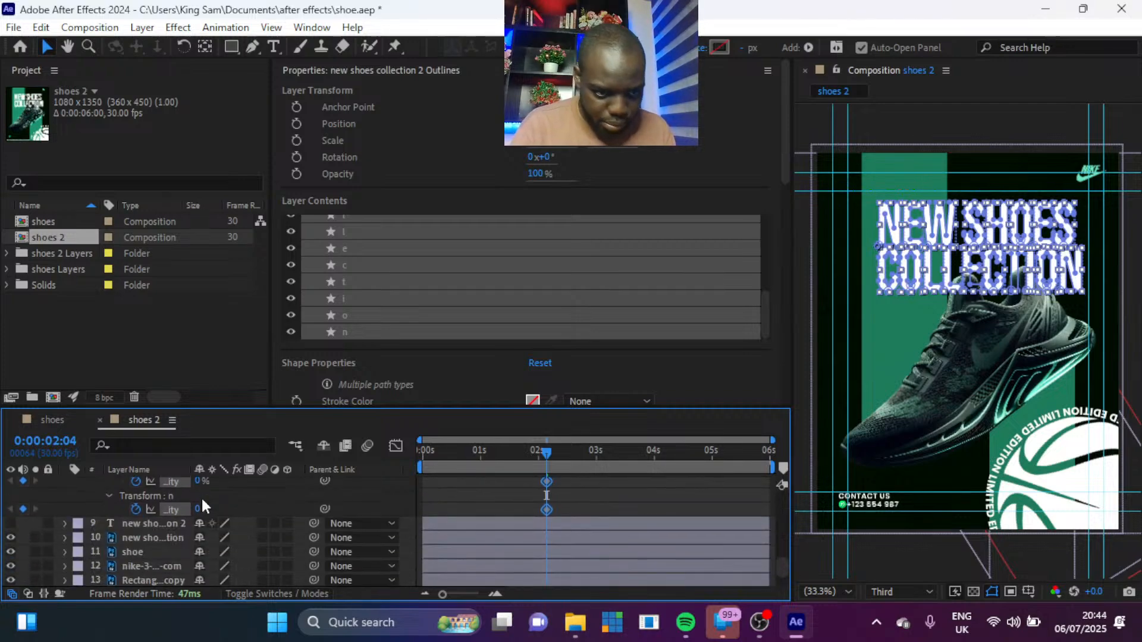
click(10, 543)
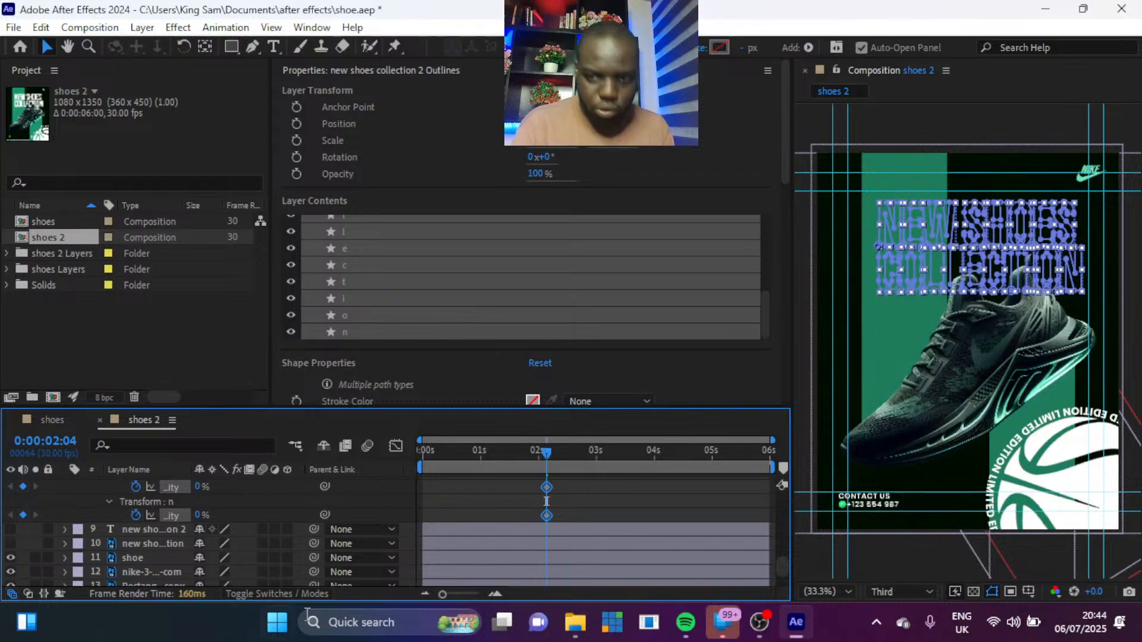
Step: Add opacity expressions to all the selected letters and set the expression of COLLECTION's final N to wiggle(5,100)
alt+click(140, 516)
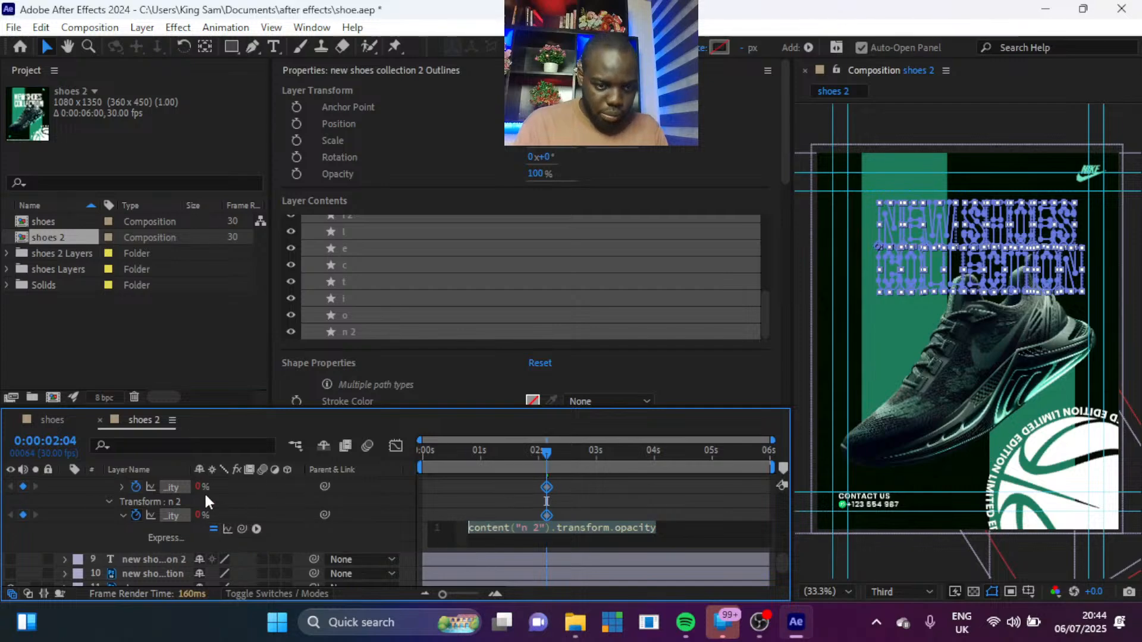
text(wig)
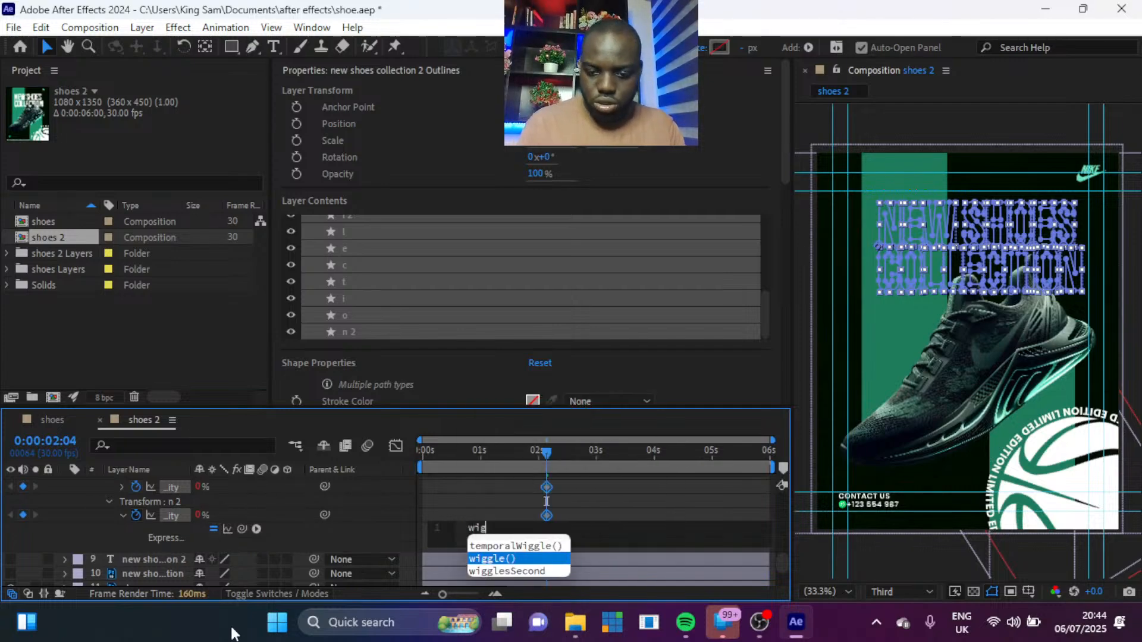
key(Escape)
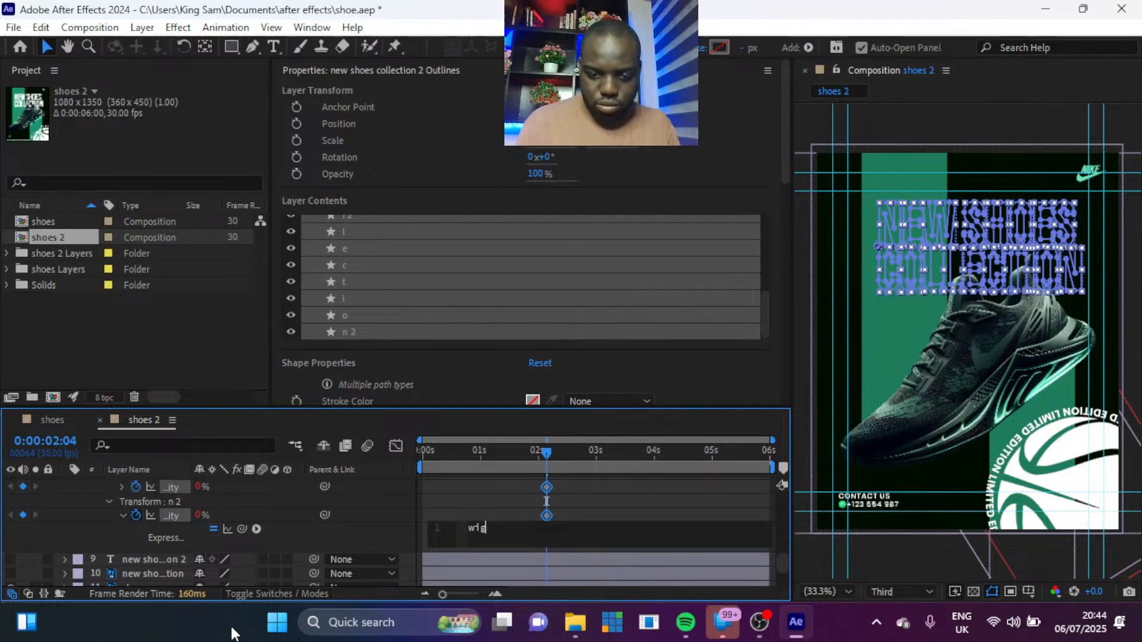
key(BackSpace)
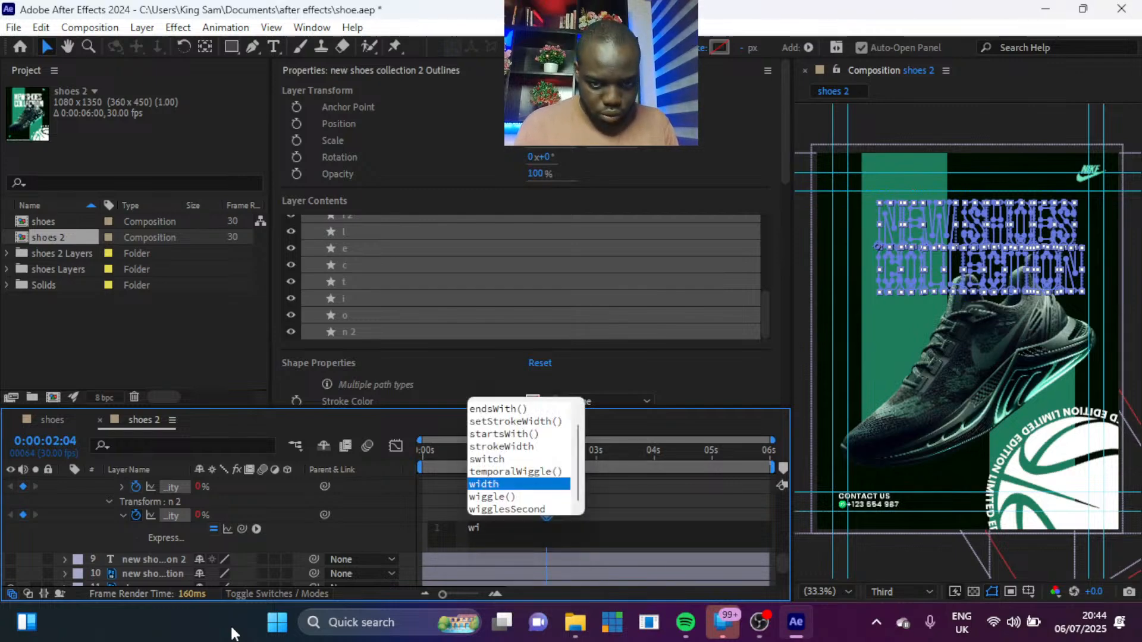
key(Down)
key(Return)
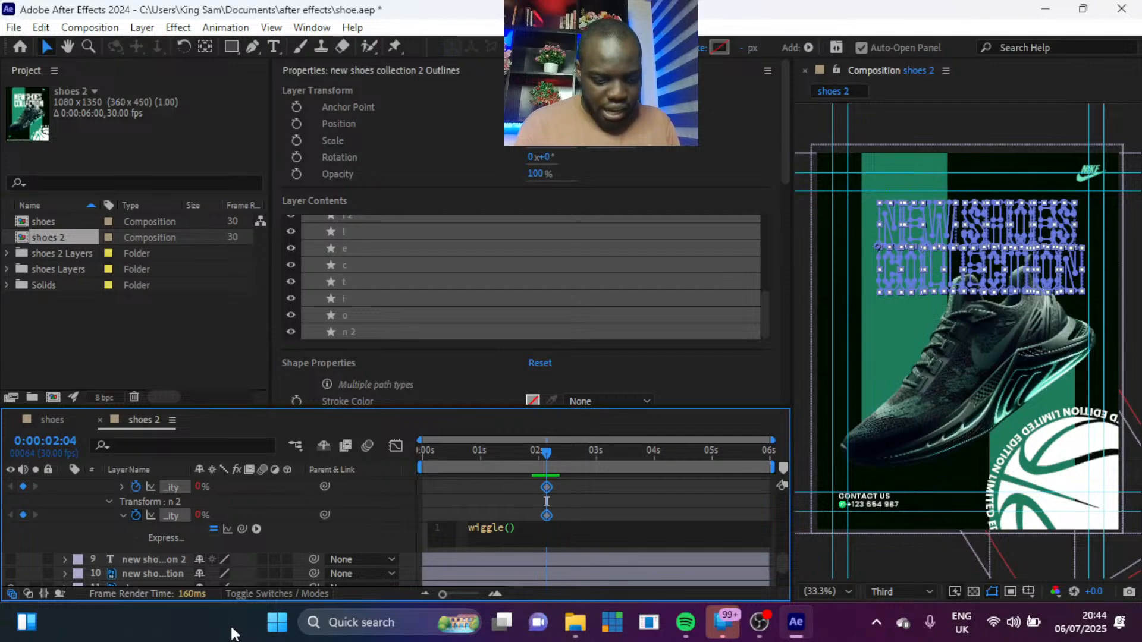
text(5)
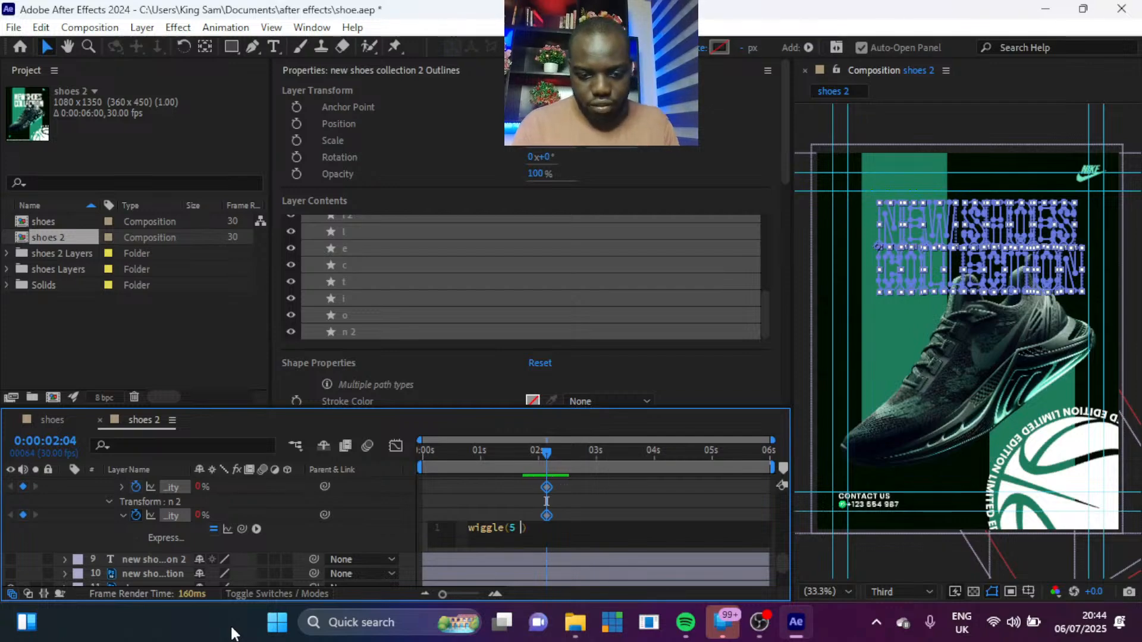
key(BackSpace)
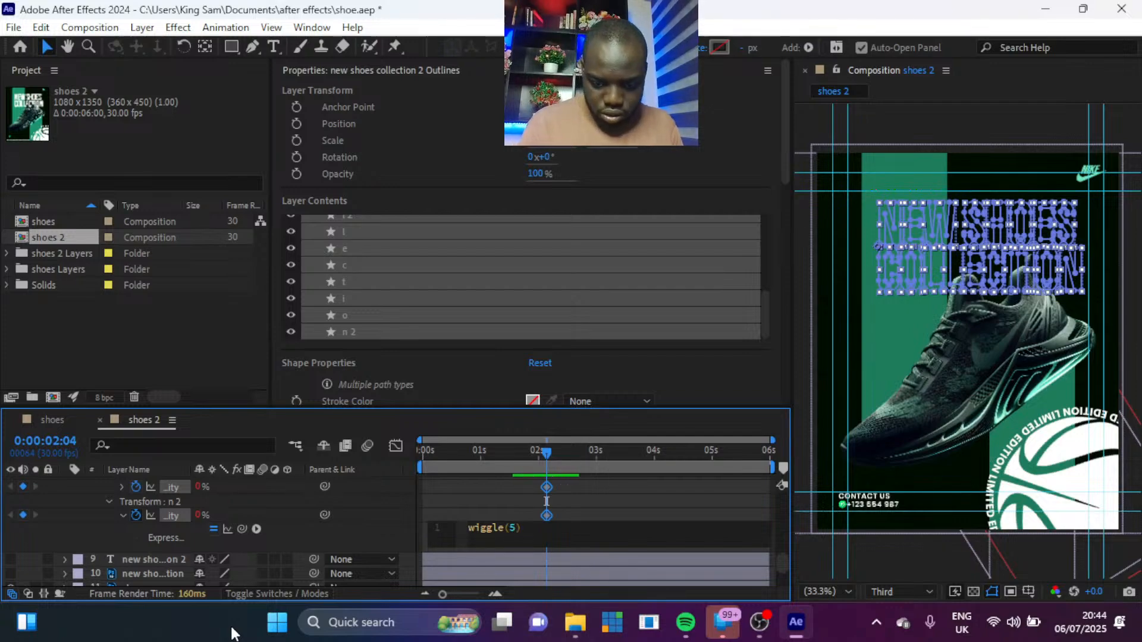
text(,100)
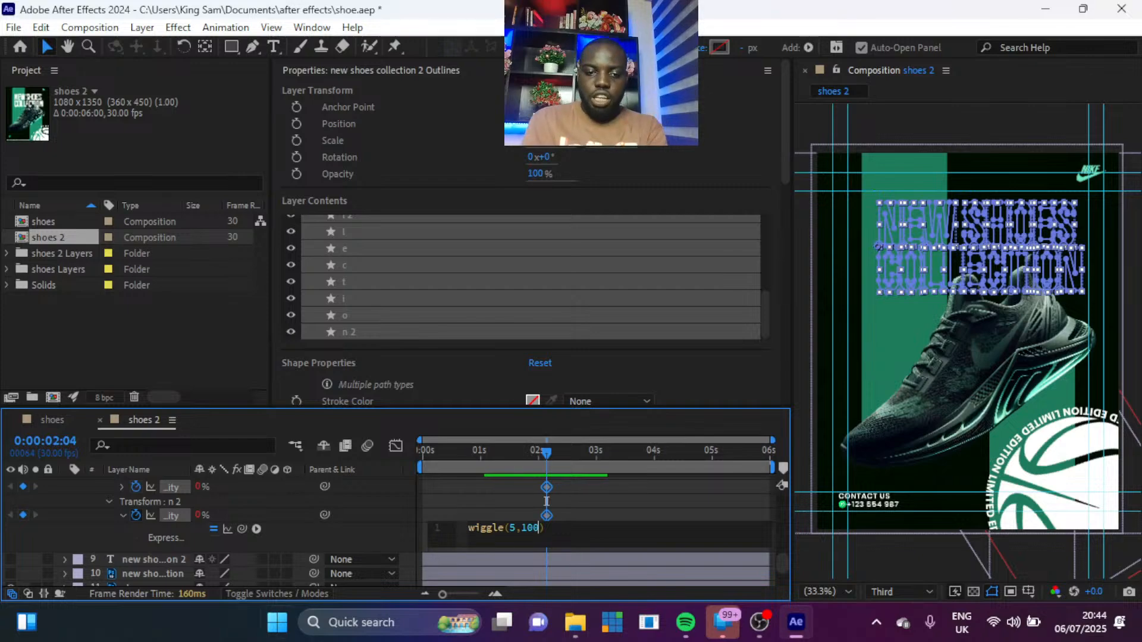
click(365, 522)
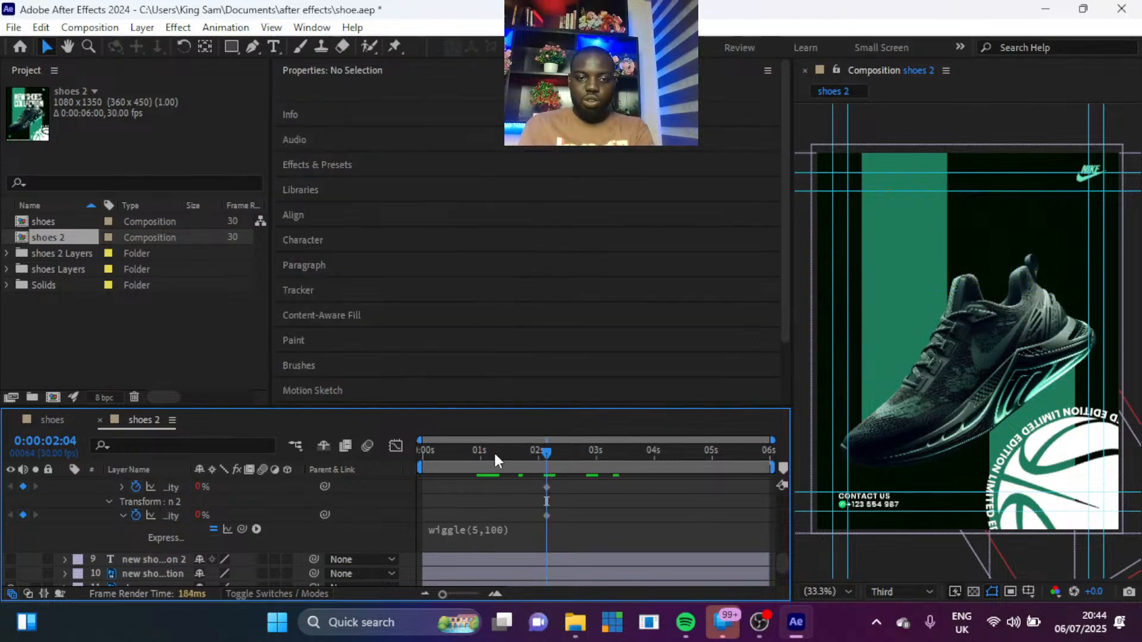
Step: Preview the final N's flicker animation from the start of the composition
click(448, 453)
drag(430, 454, 377, 451)
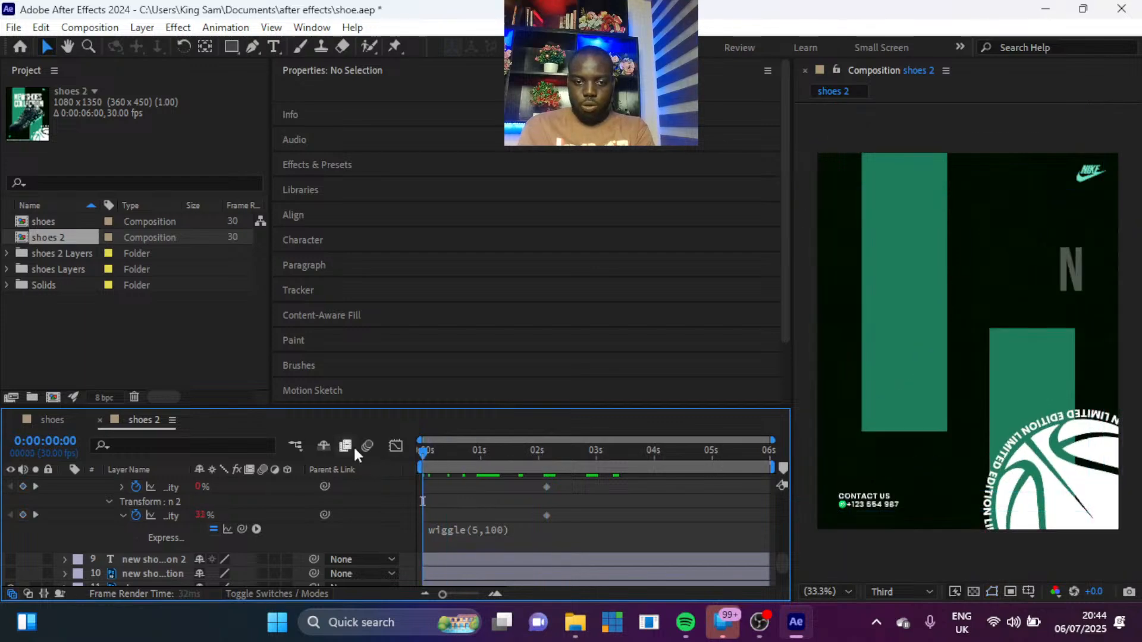
key(space)
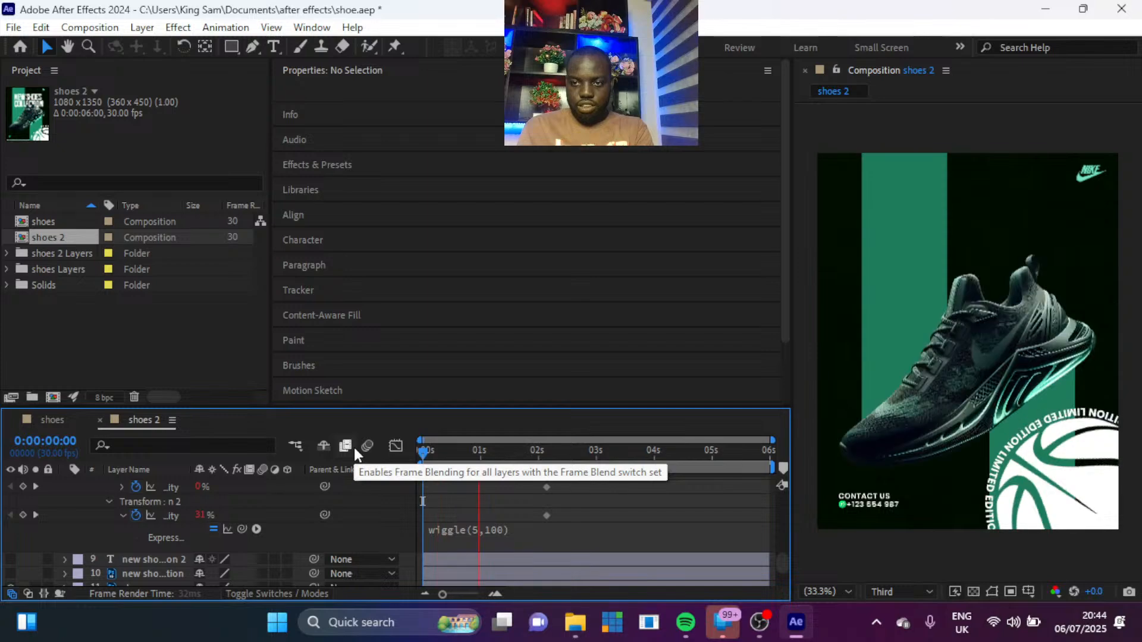
Step: Copy the wiggle(5,100) expression from COLLECTION's final N and apply it to the opacity of the neighbouring O
click(491, 531)
key(ctrl+c)
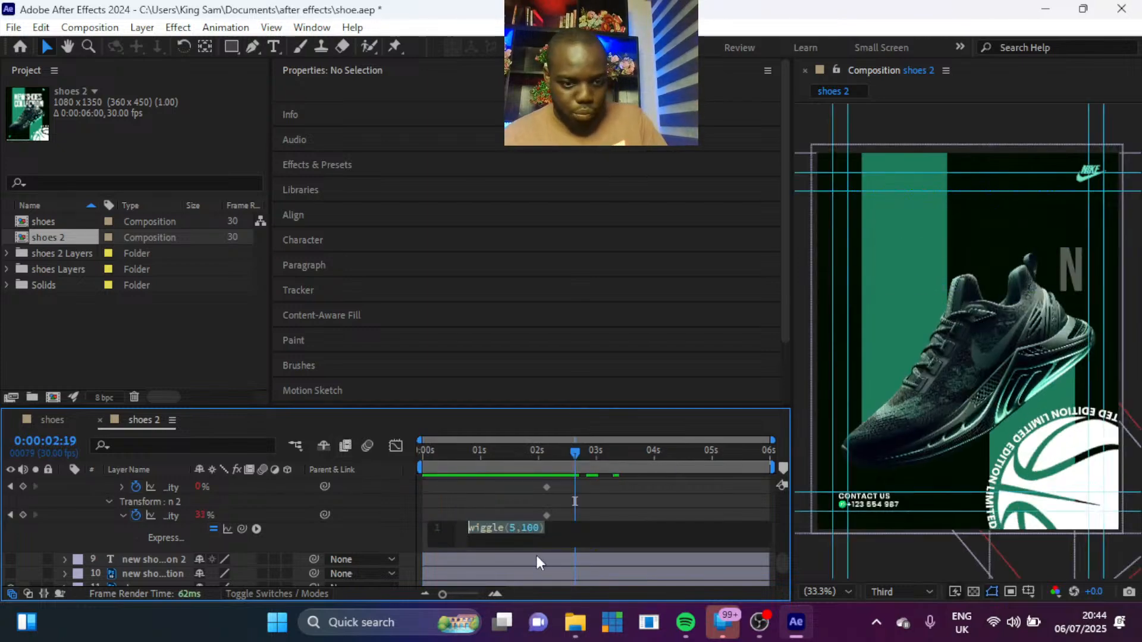
click(141, 487)
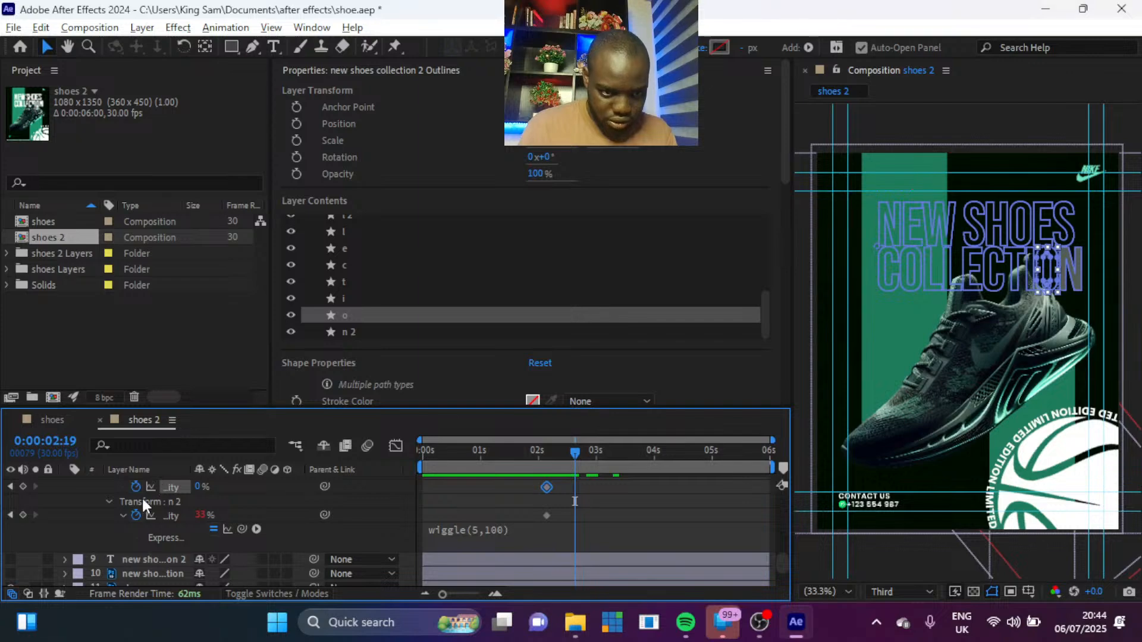
alt+click(134, 484)
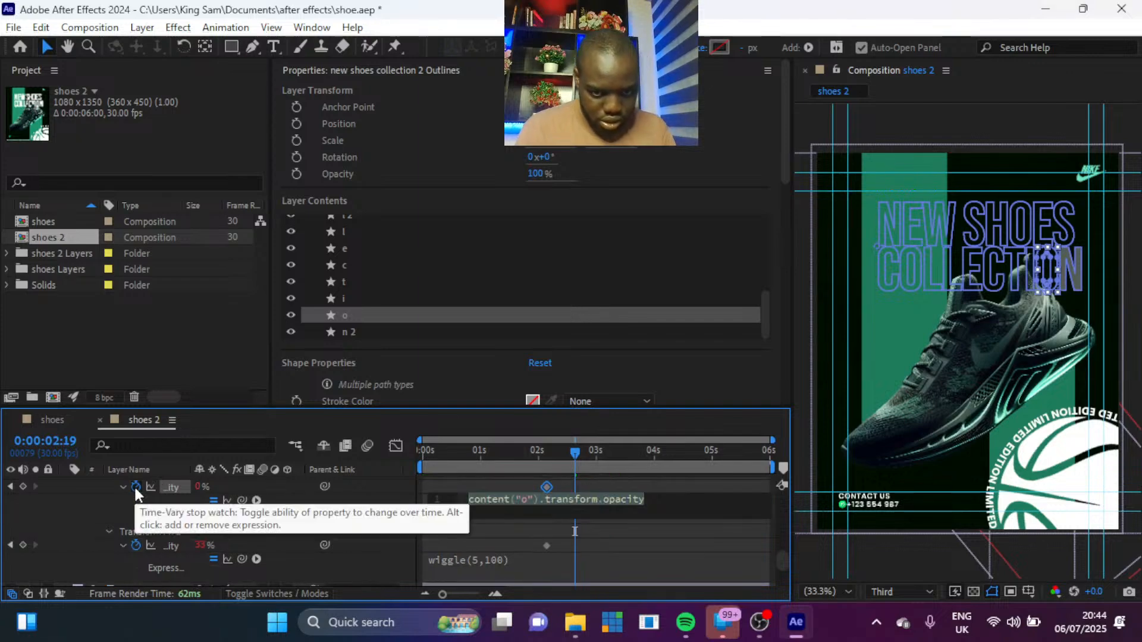
key(ctrl+v)
click(364, 516)
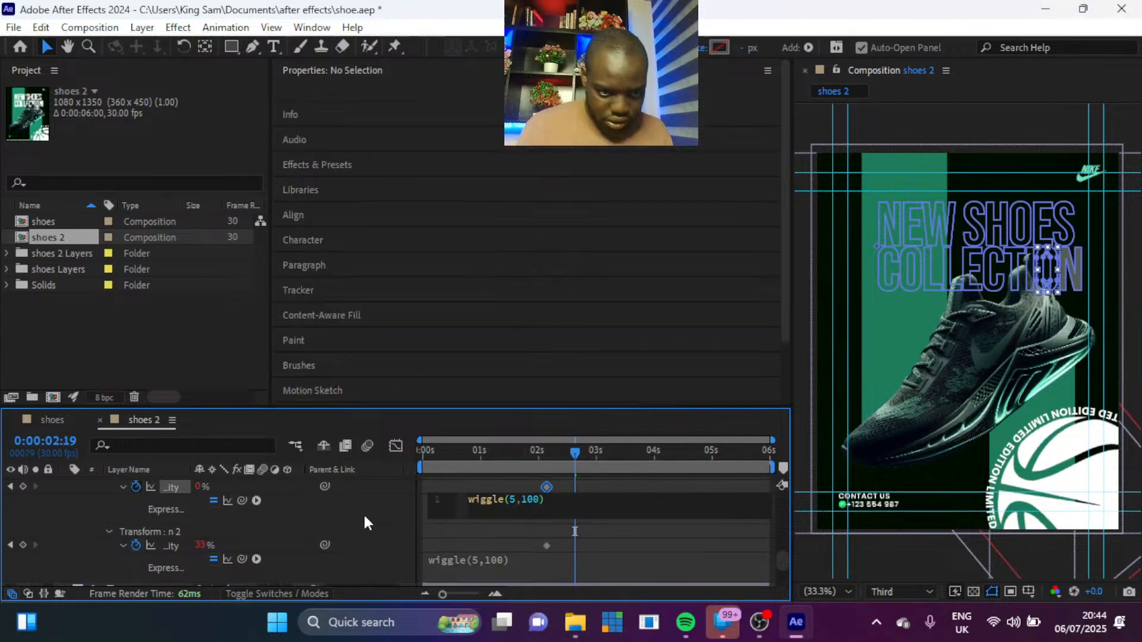
Step: Replace the opacity expressions of the I and T of COLLECTION with the copied wiggle(5,100)
scroll(364, 516, up, 4)
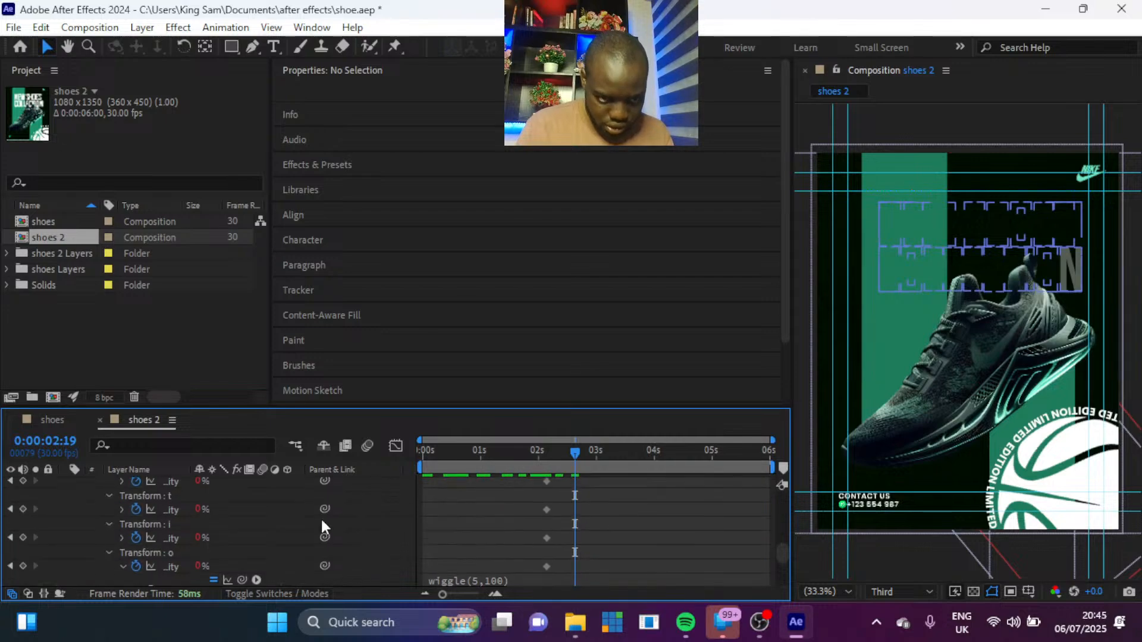
click(122, 537)
click(504, 545)
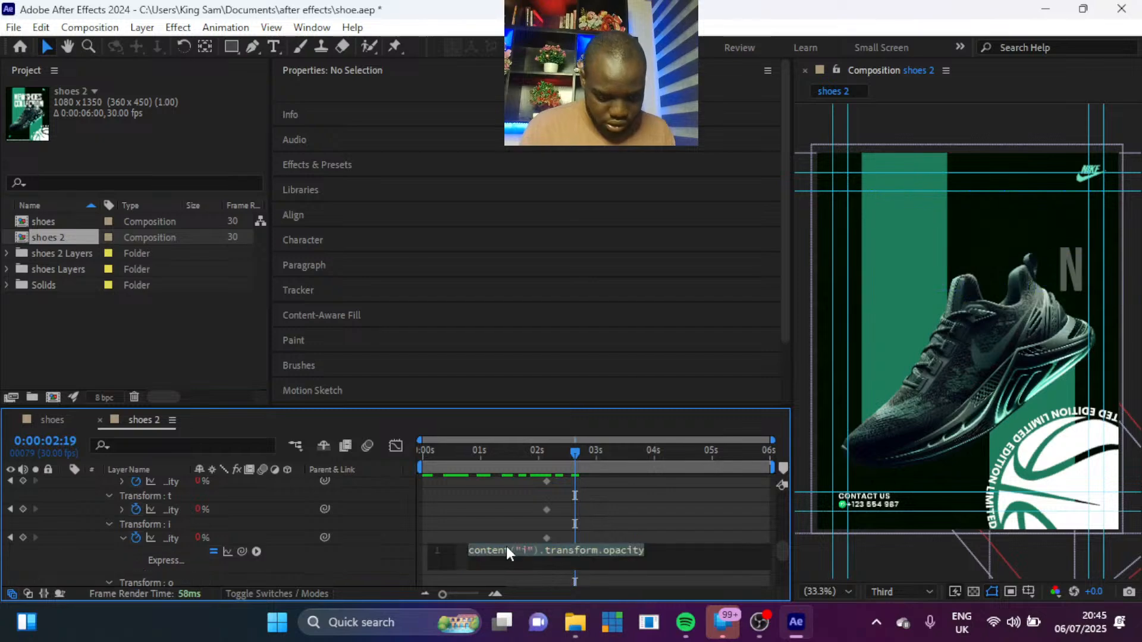
key(ctrl+v)
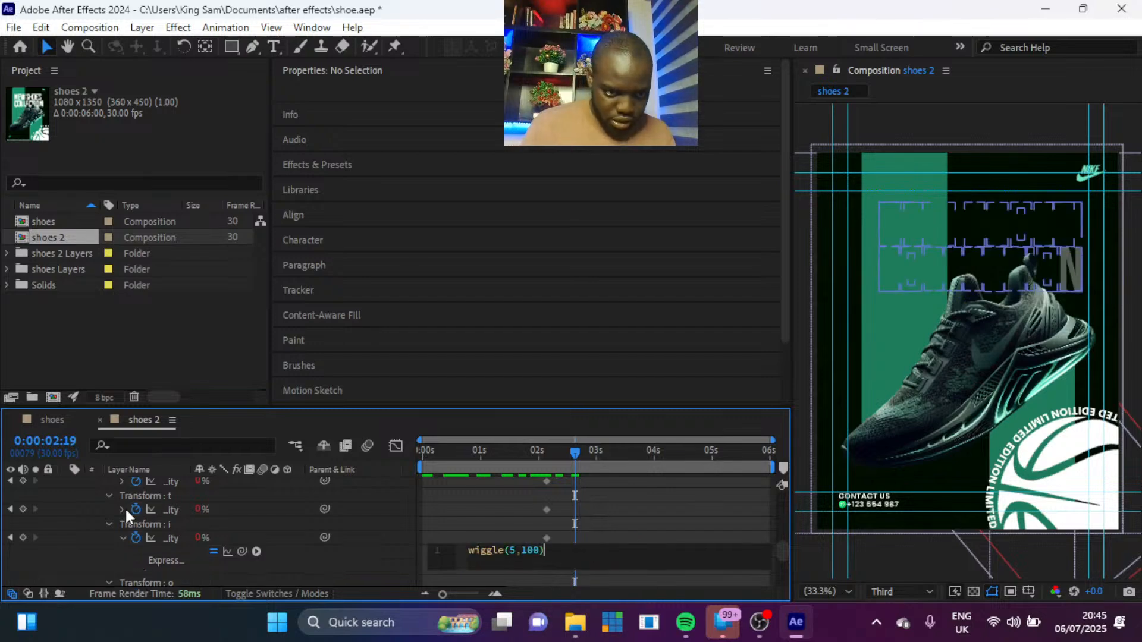
click(123, 509)
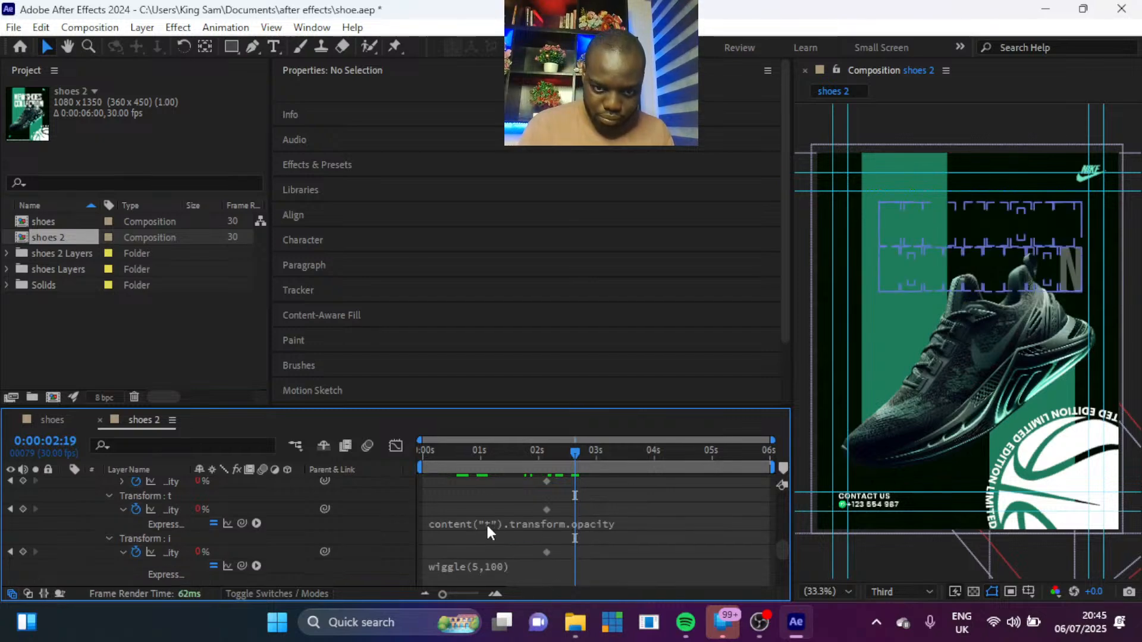
click(487, 522)
key(ctrl+v)
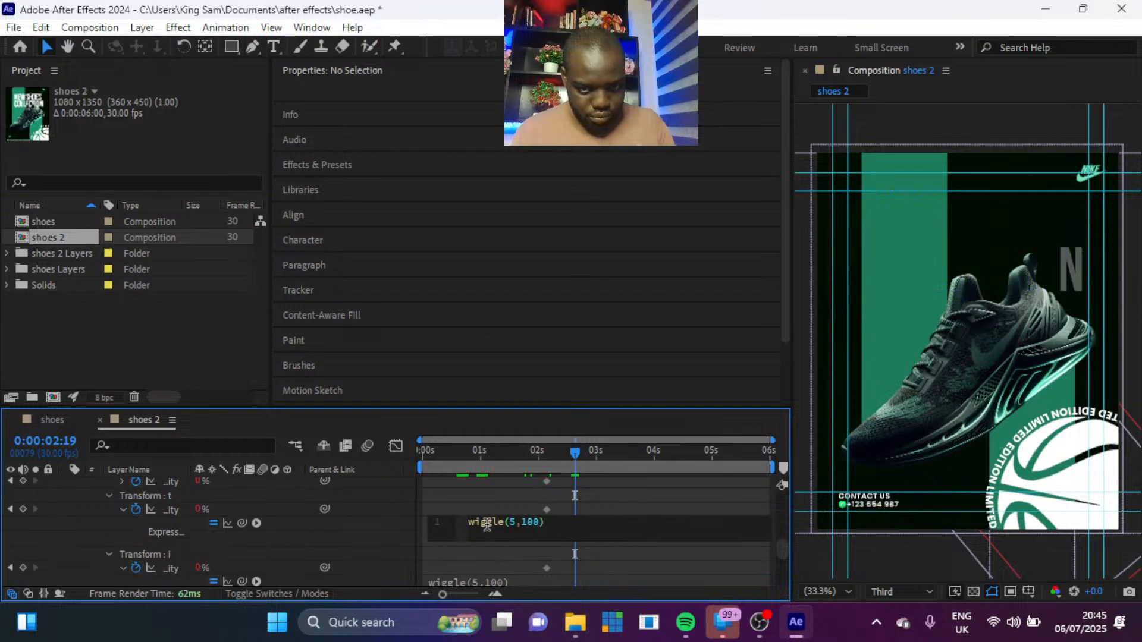
Step: Replace the opacity expression of the second C of COLLECTION with wiggle(5,100)
scroll(150, 514, up, 1)
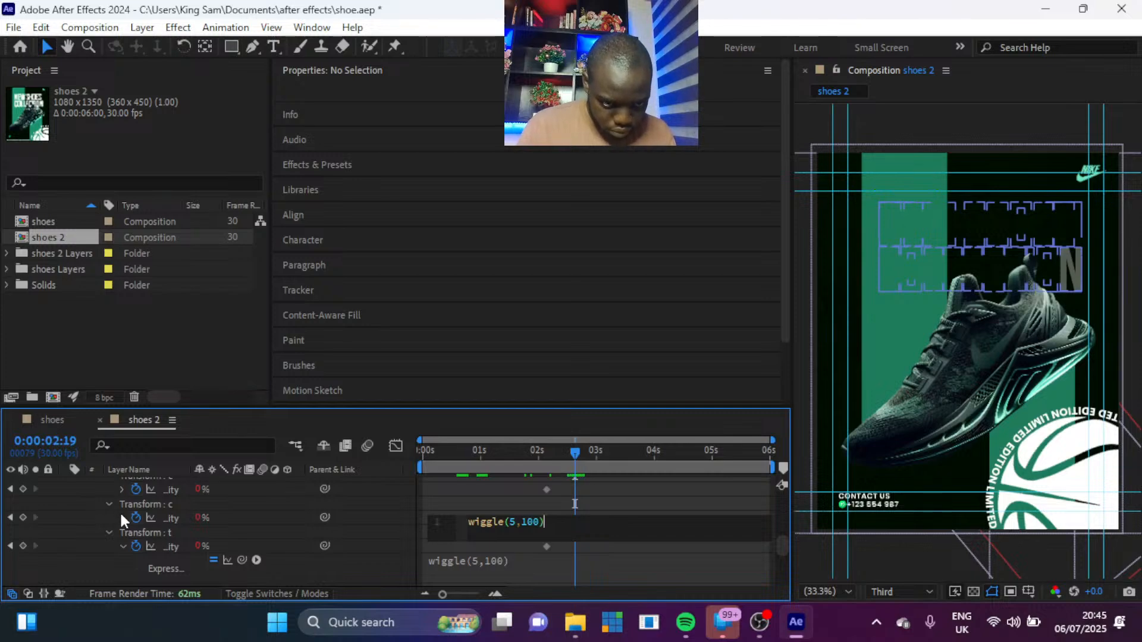
alt+click(136, 517)
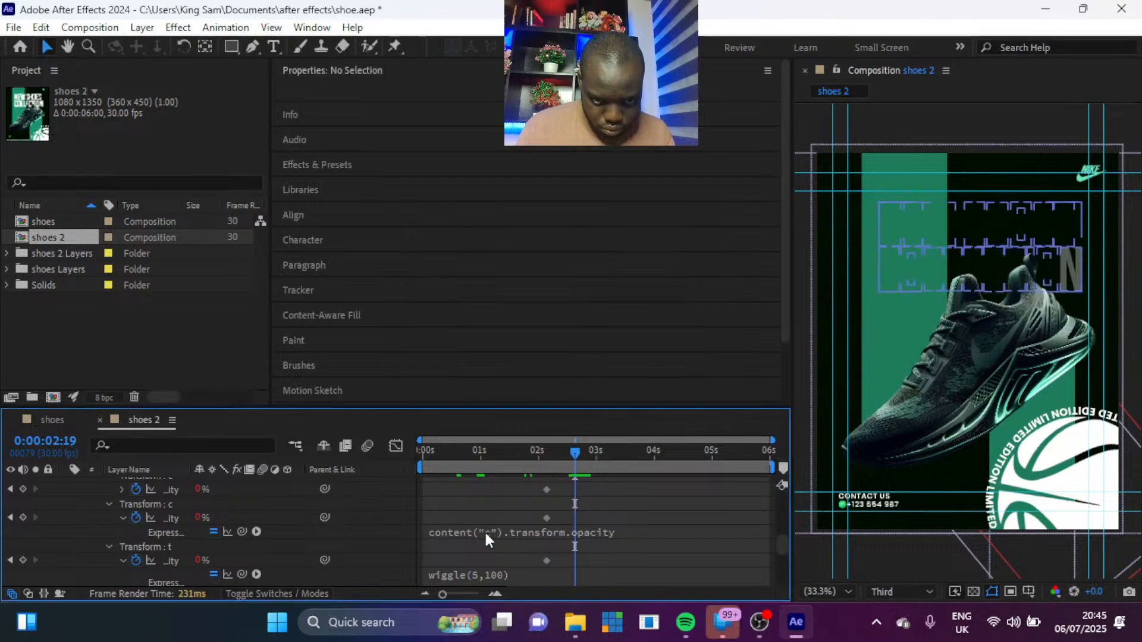
click(484, 531)
key(ctrl+v)
click(122, 504)
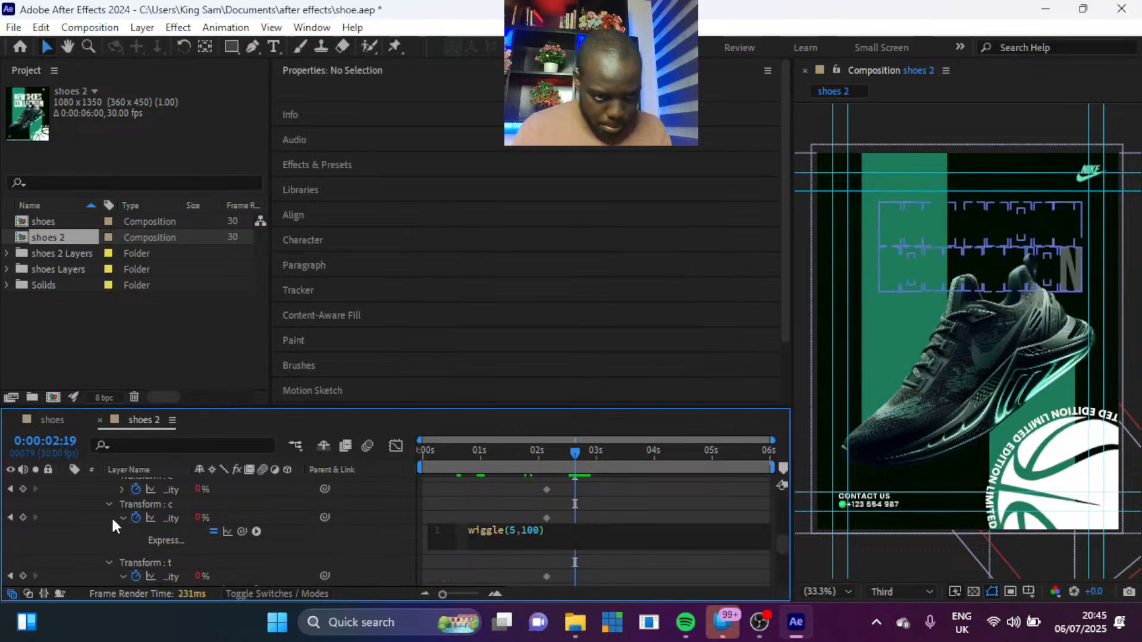
click(122, 517)
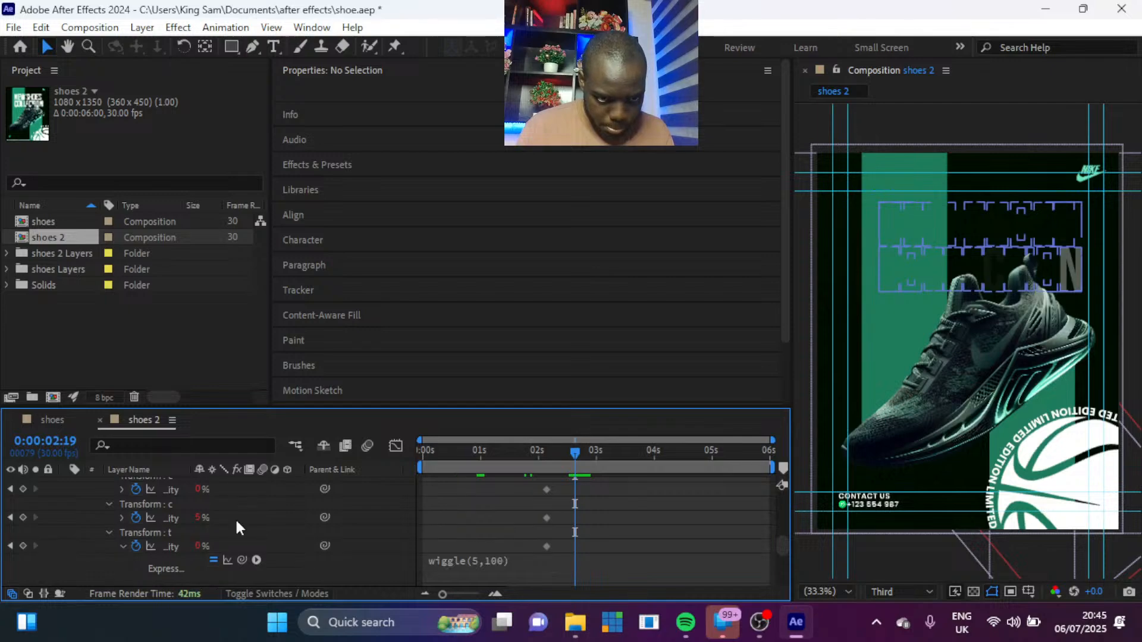
click(121, 517)
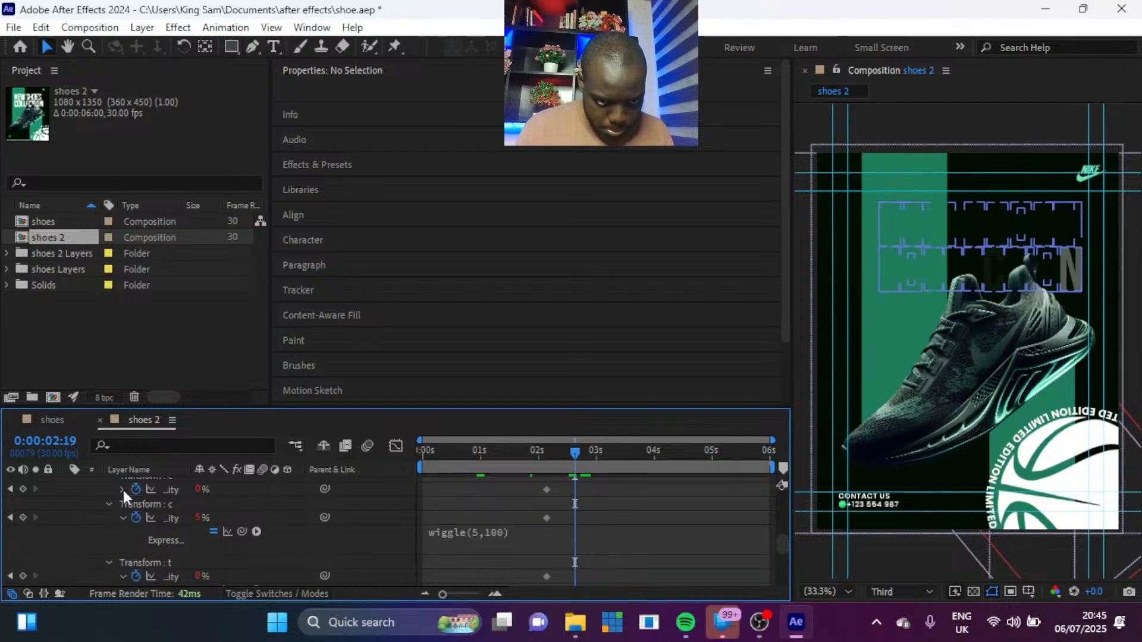
Step: Replace the opacity expression of the E of COLLECTION with wiggle(5,100)
click(121, 489)
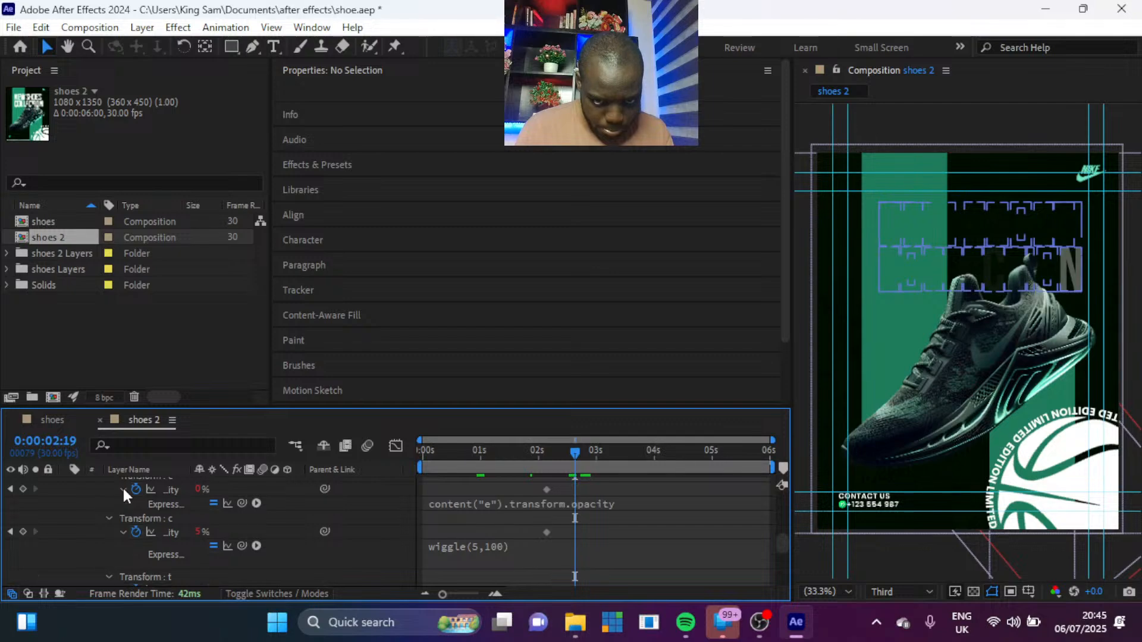
click(496, 505)
key(ctrl+v)
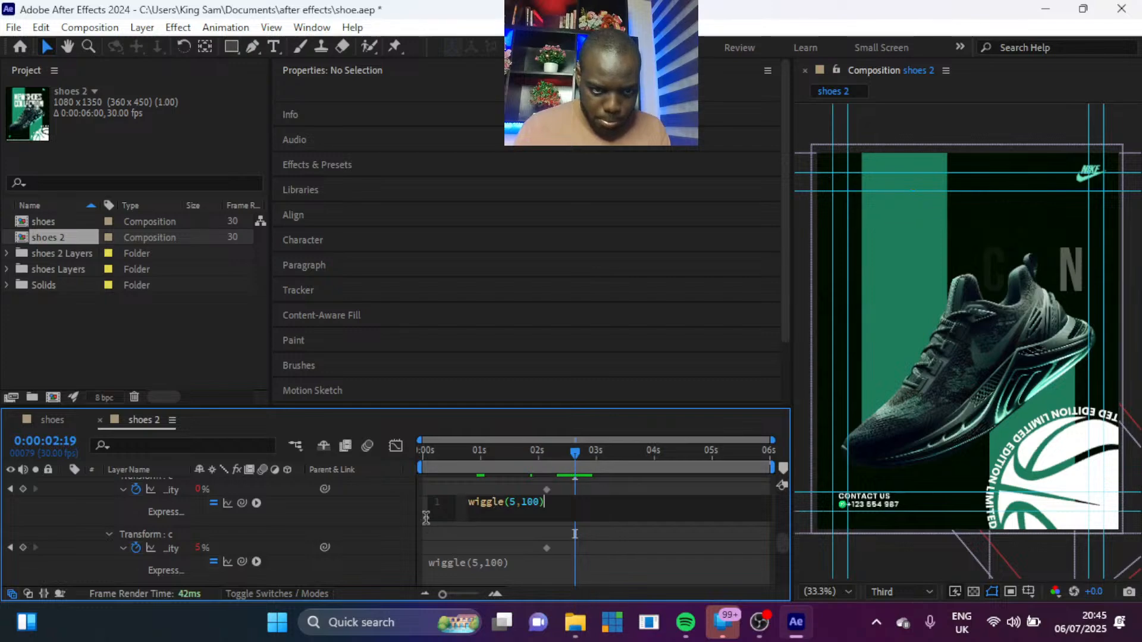
click(336, 500)
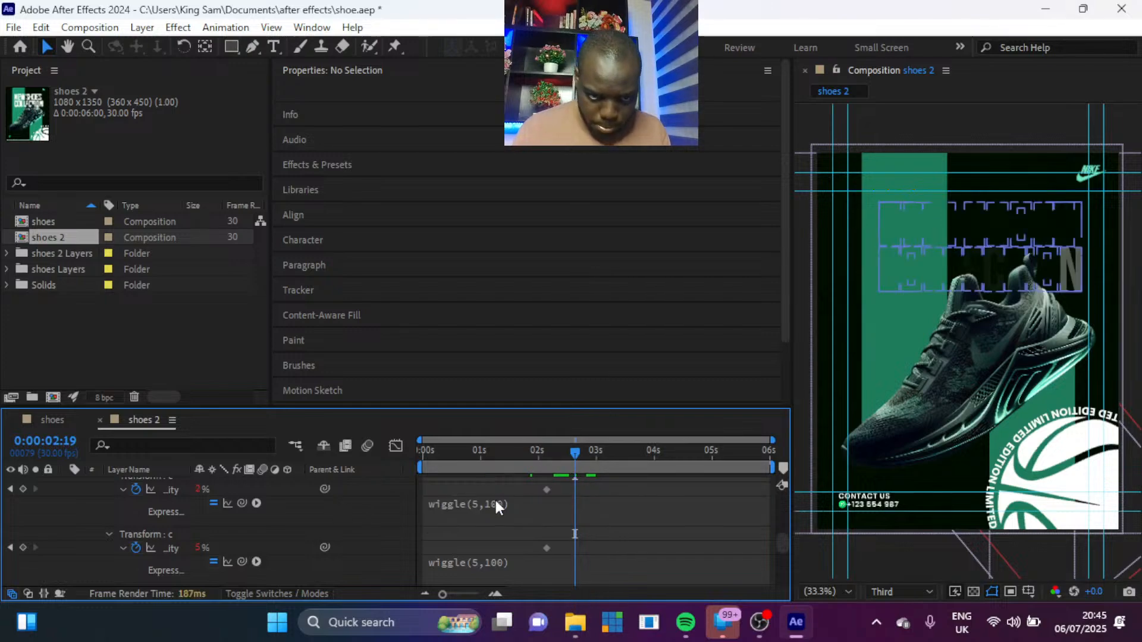
Step: Replace the opacity expressions of both Ls of COLLECTION with wiggle(5,100)
scroll(494, 497, up, 2)
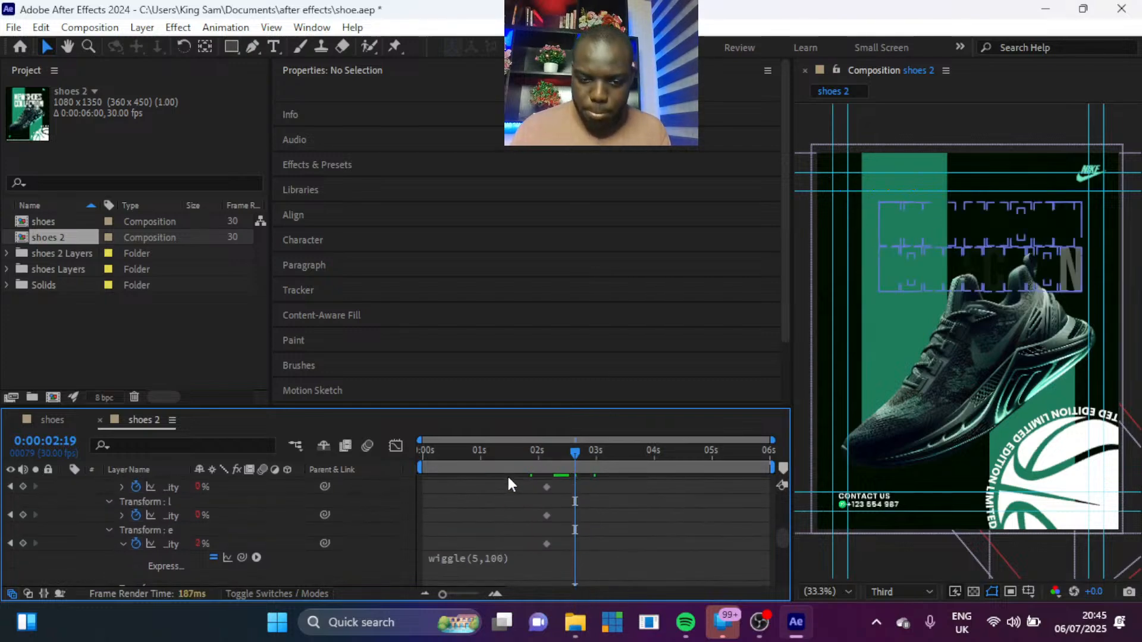
click(122, 516)
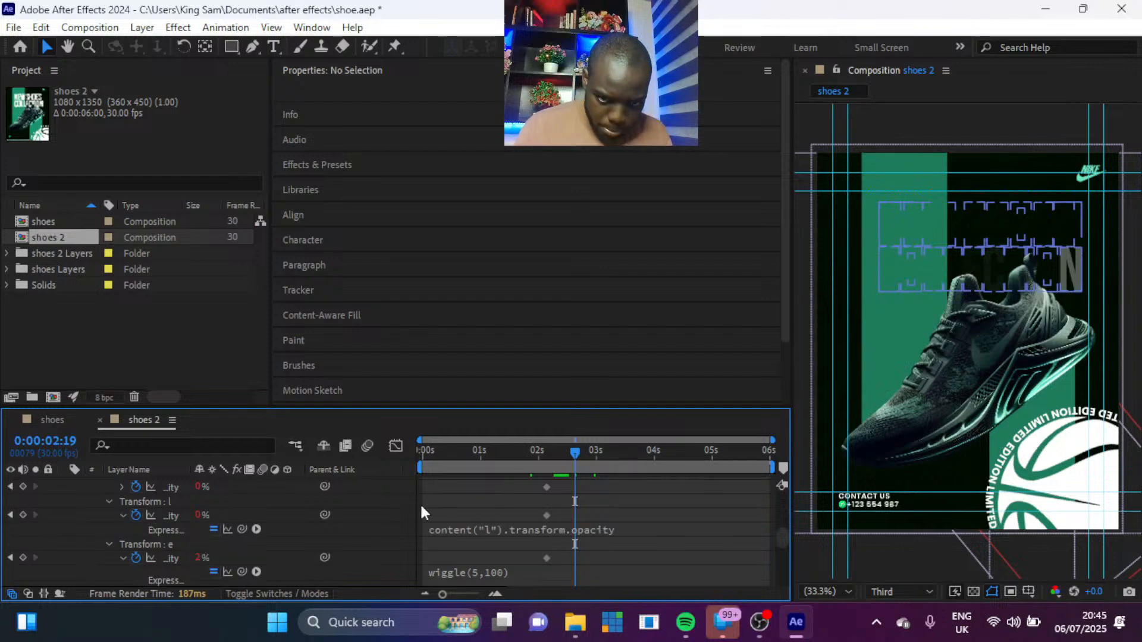
click(490, 529)
text(wiggle(5,100))
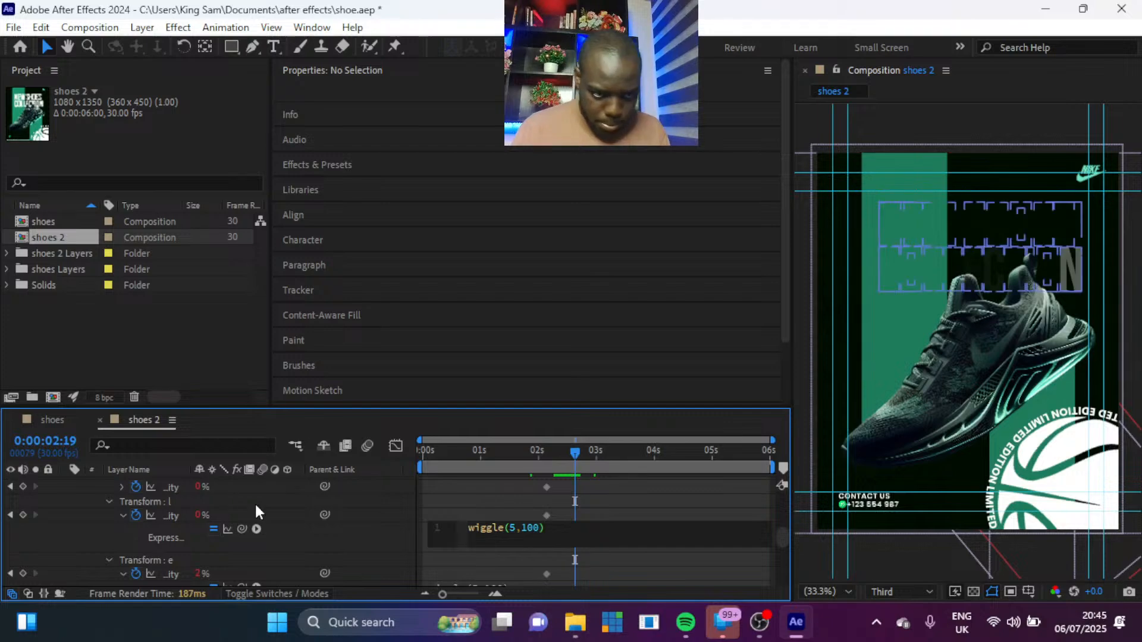
click(121, 485)
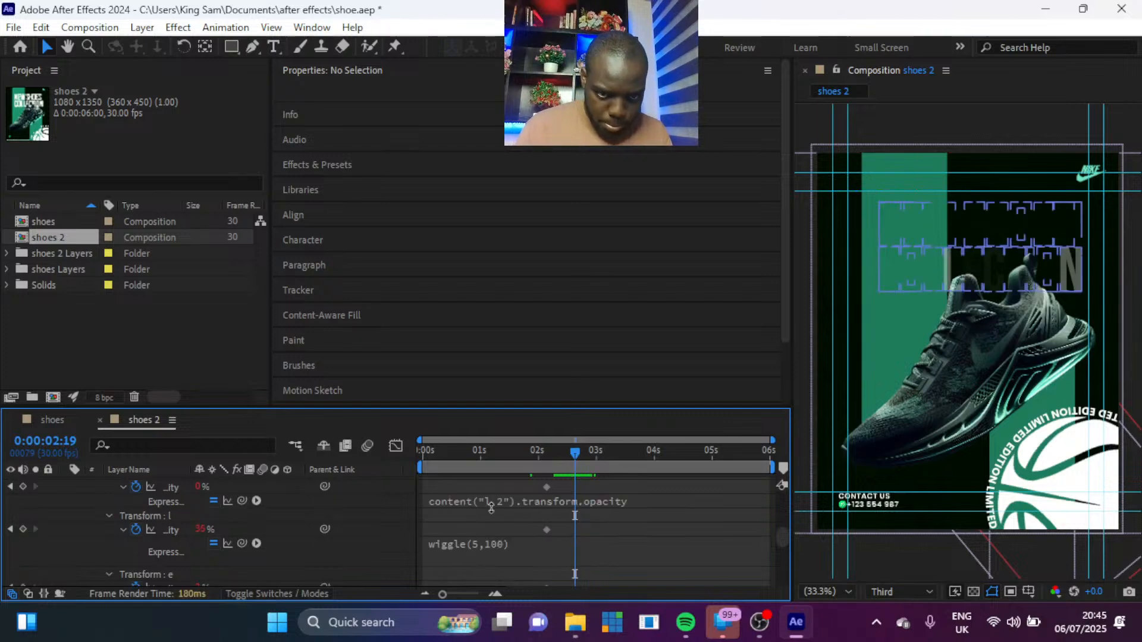
click(515, 502)
text(wiggle(5,100))
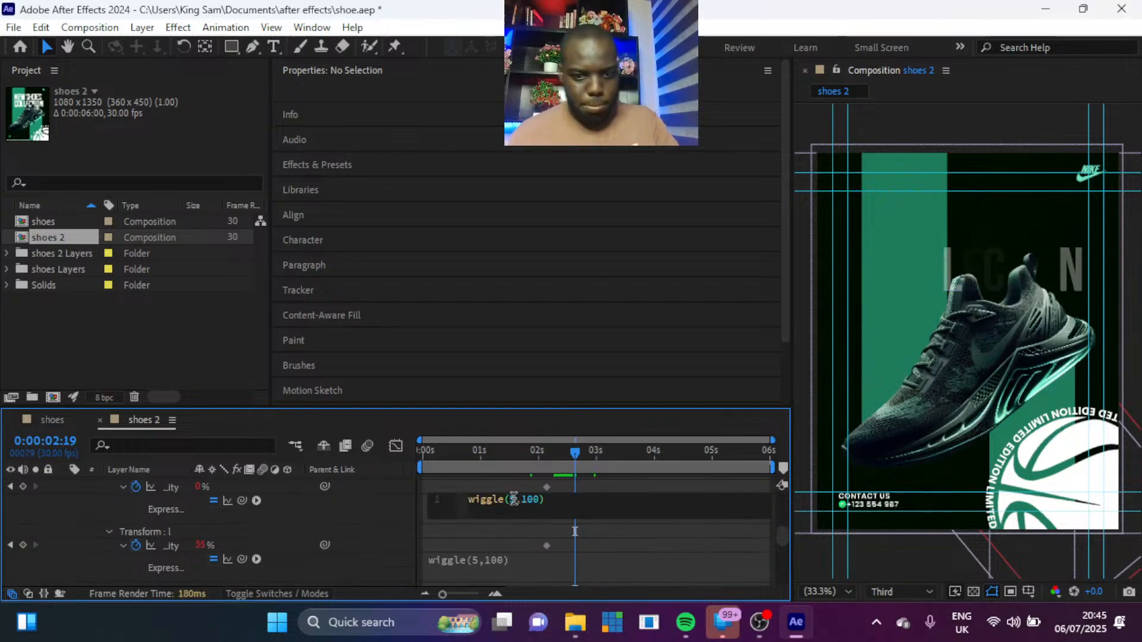
click(336, 505)
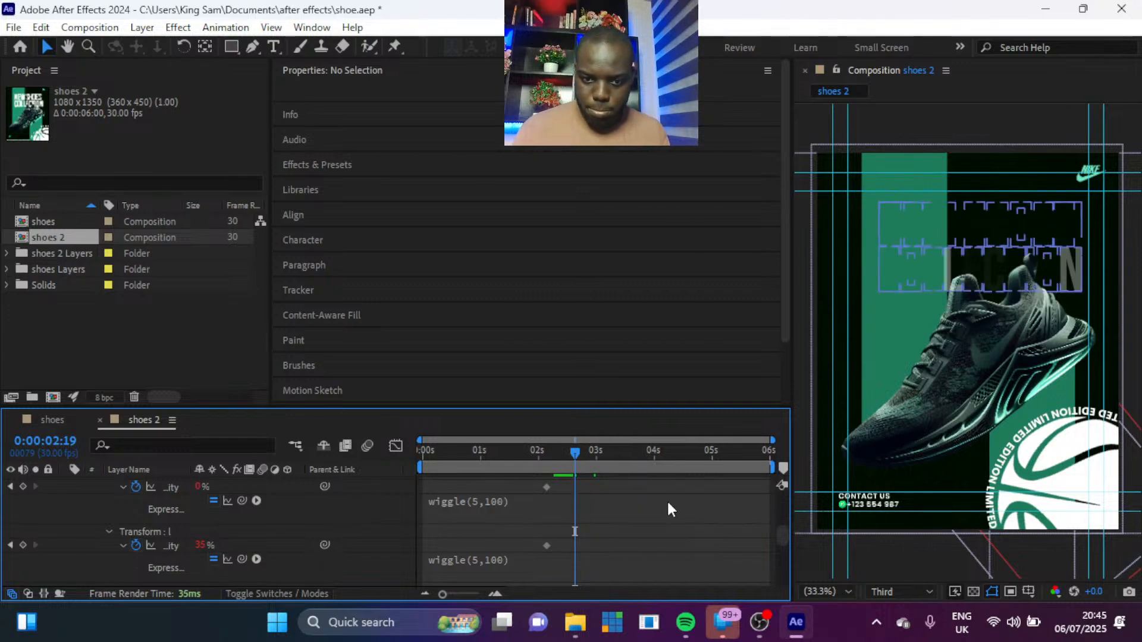
scroll(669, 504, up, 5)
scroll(669, 510, up, 1)
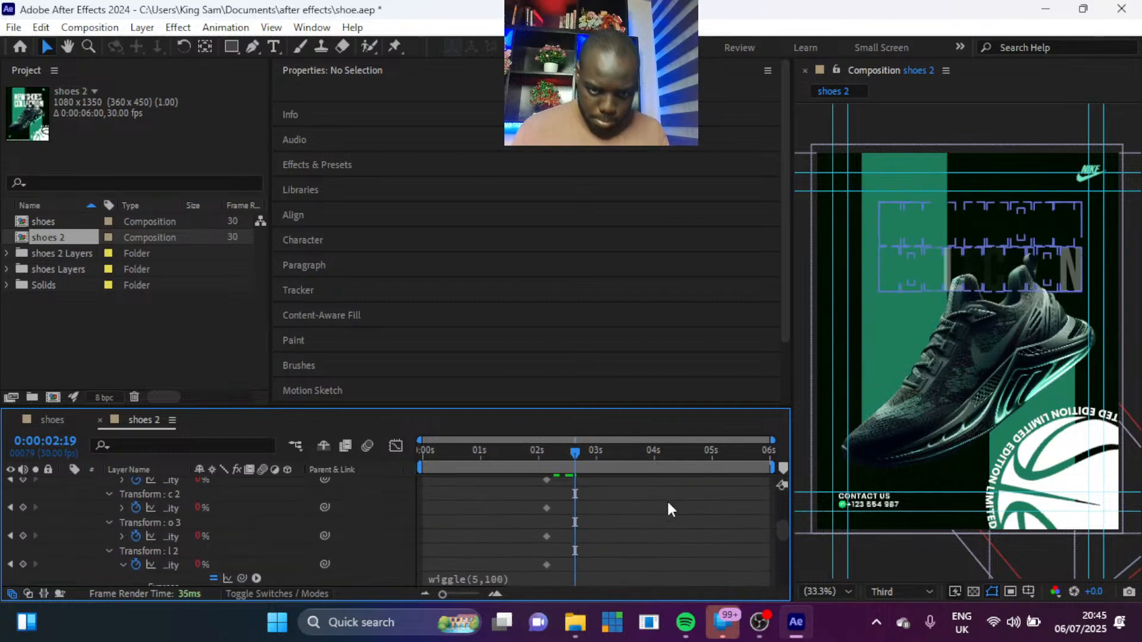
Step: Replace the opacity expressions of the first O and first C of COLLECTION with wiggle(5,100)
click(122, 536)
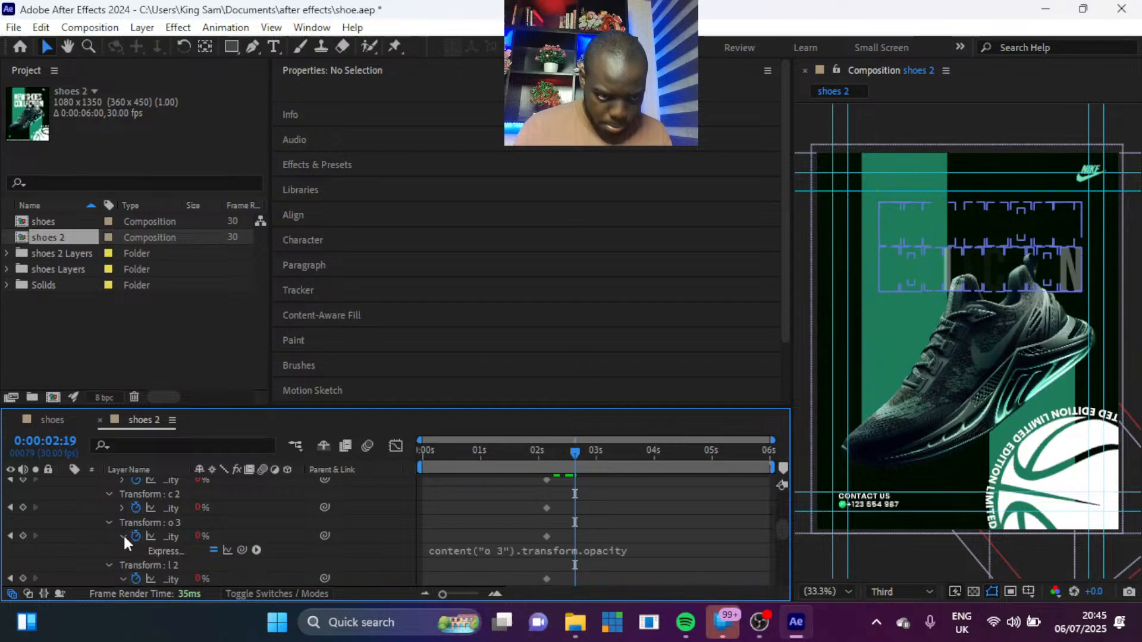
click(472, 547)
text(wiggle(5,100))
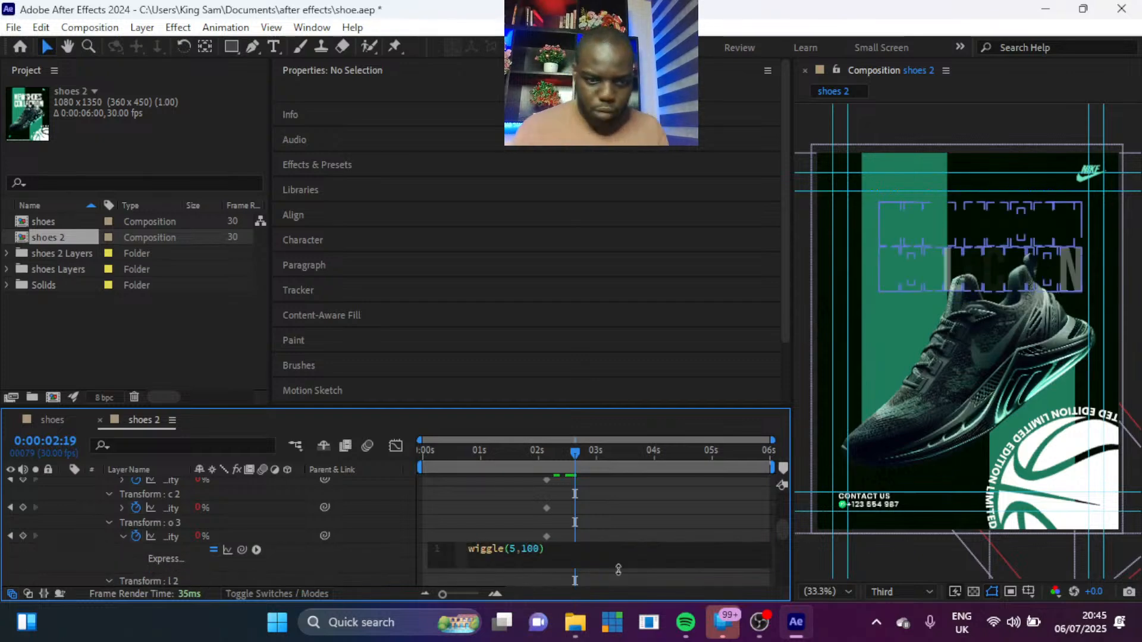
click(366, 555)
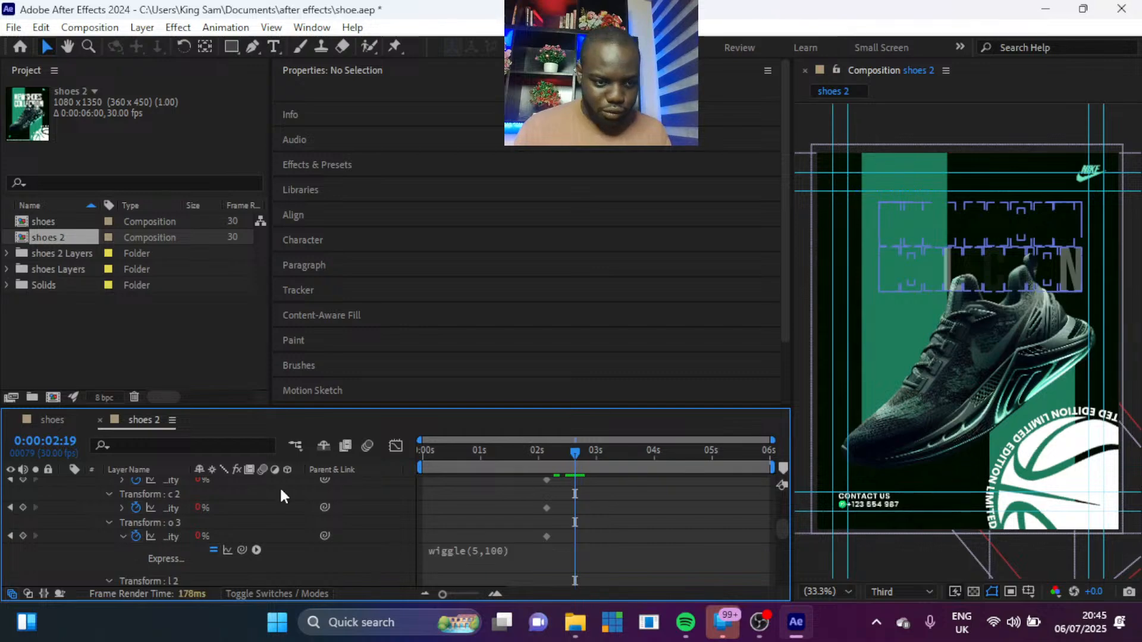
click(121, 507)
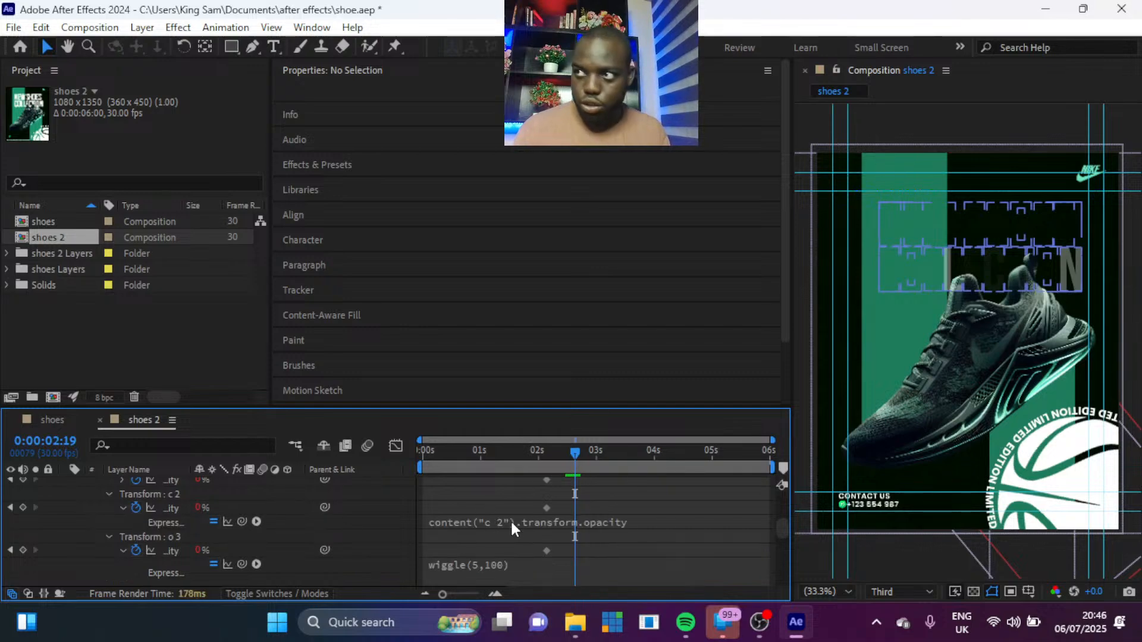
click(512, 520)
text(wiggle(5,100))
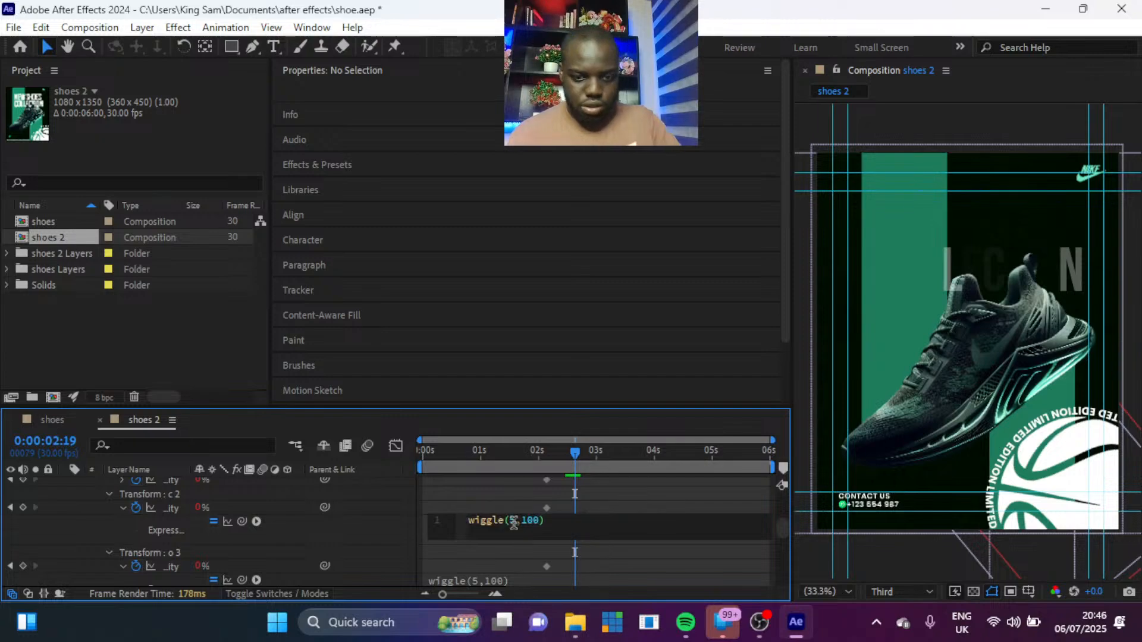
click(304, 530)
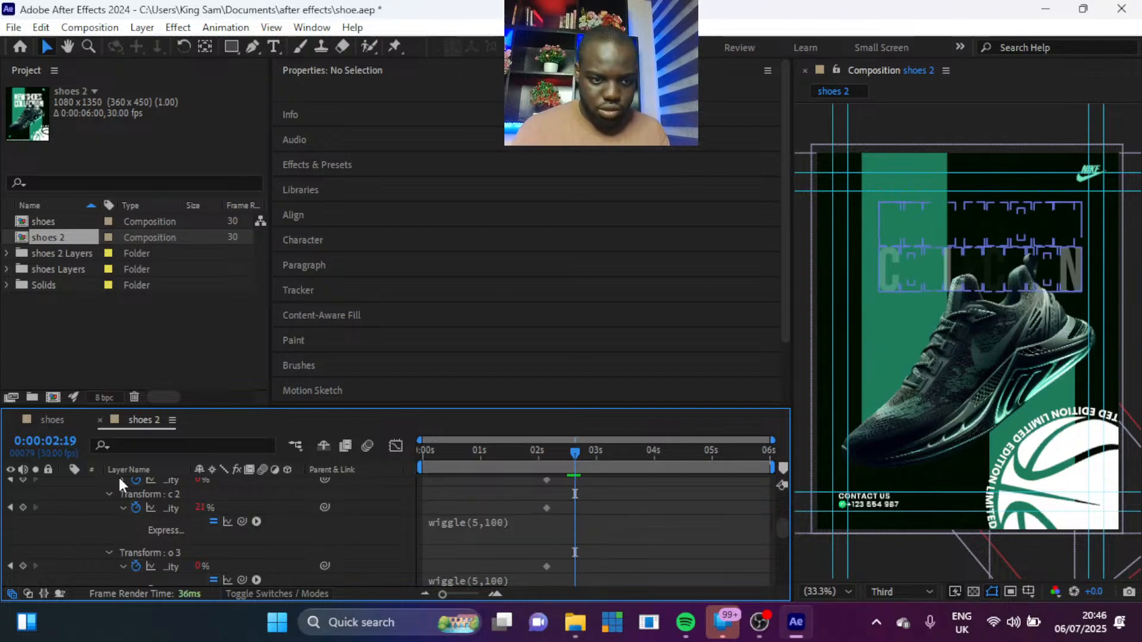
Step: Replace the opacity expression of the final S of SHOES with wiggle(5,100)
scroll(119, 475, up, 1)
click(463, 493)
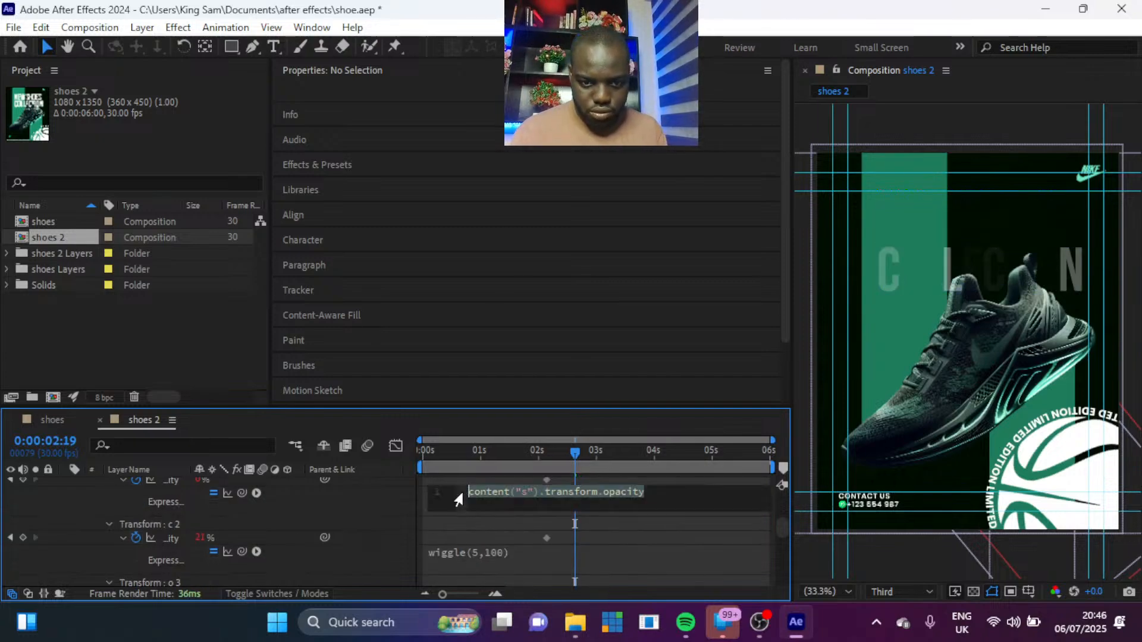
text(wiggle(5,100))
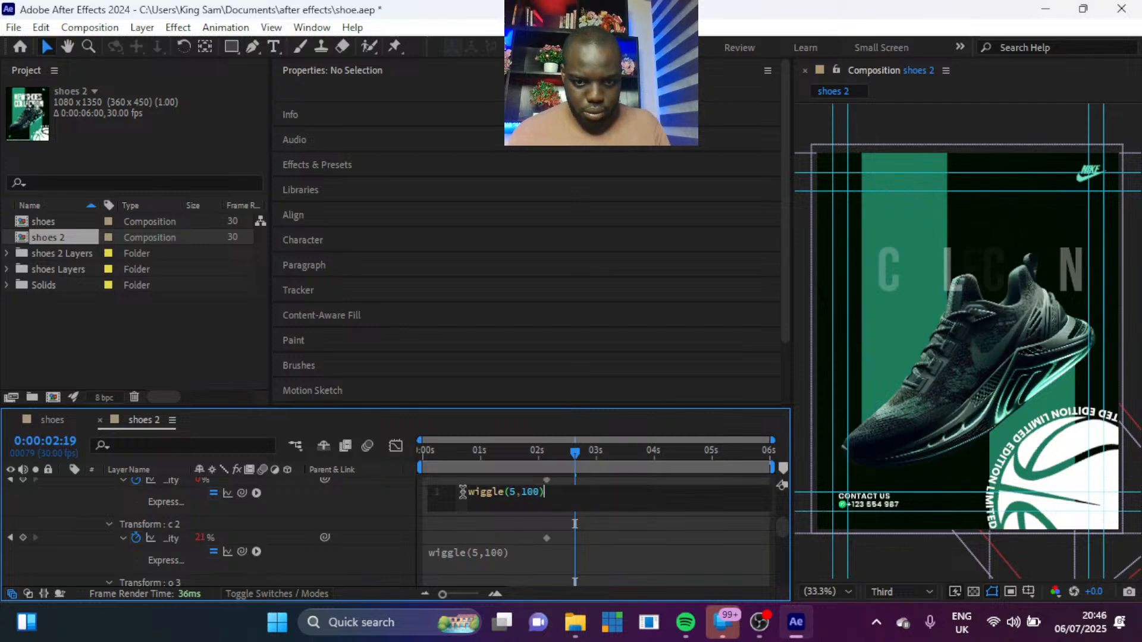
click(365, 494)
Step: Replace the opacity expressions of the E and O of SHOES with wiggle(5,100)
scroll(368, 506, up, 5)
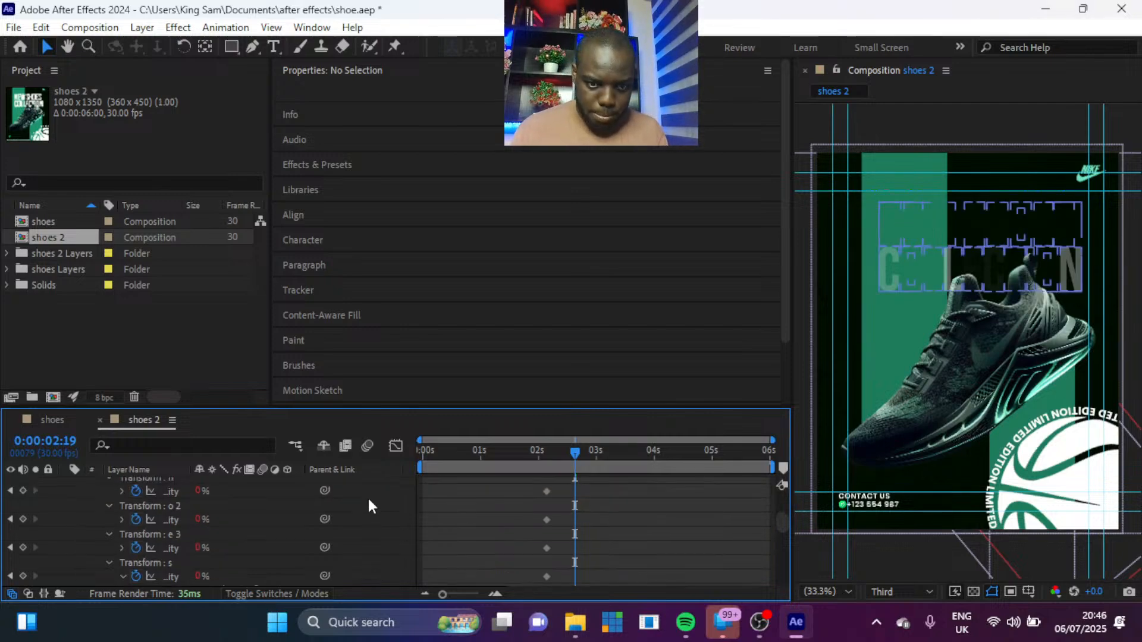
scroll(369, 506, down, 2)
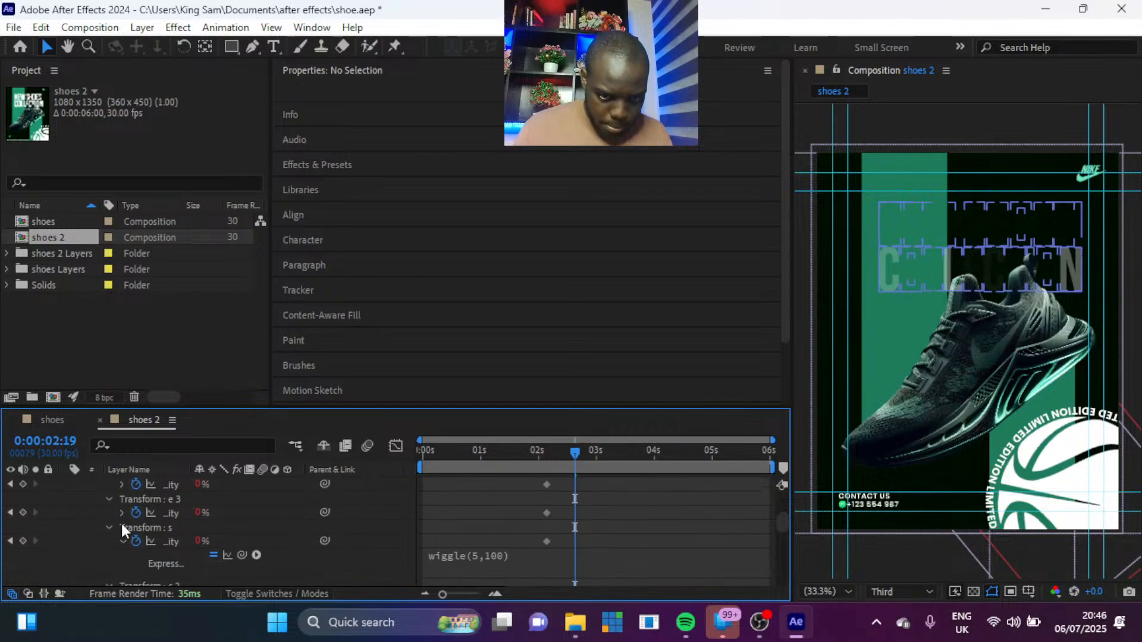
click(122, 513)
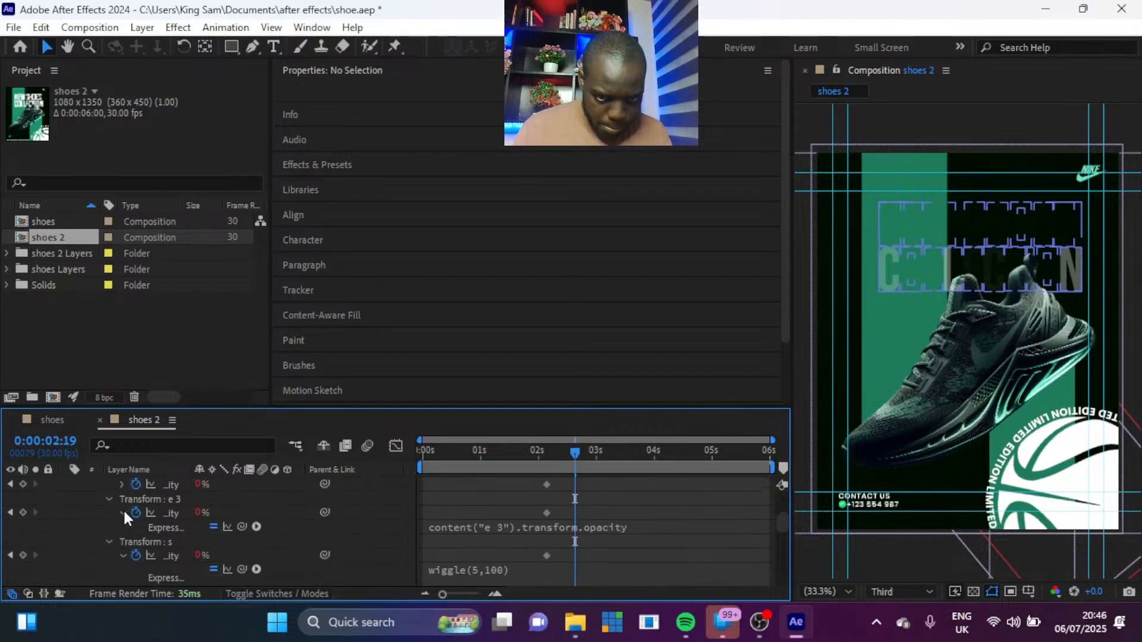
click(485, 527)
text(wiggle(5,100))
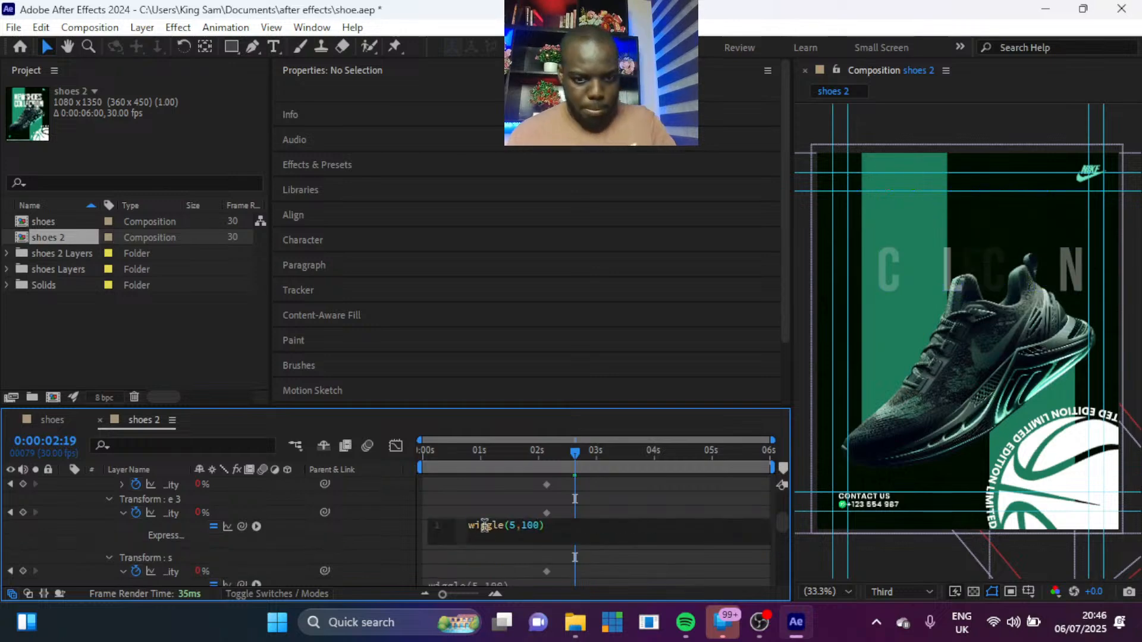
click(121, 512)
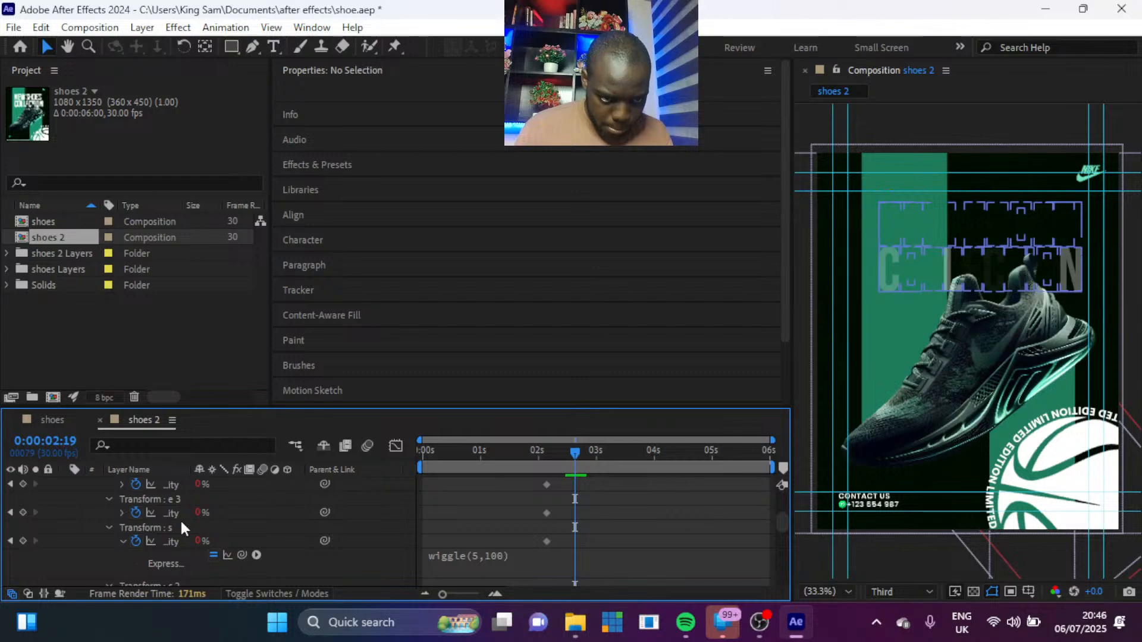
click(121, 512)
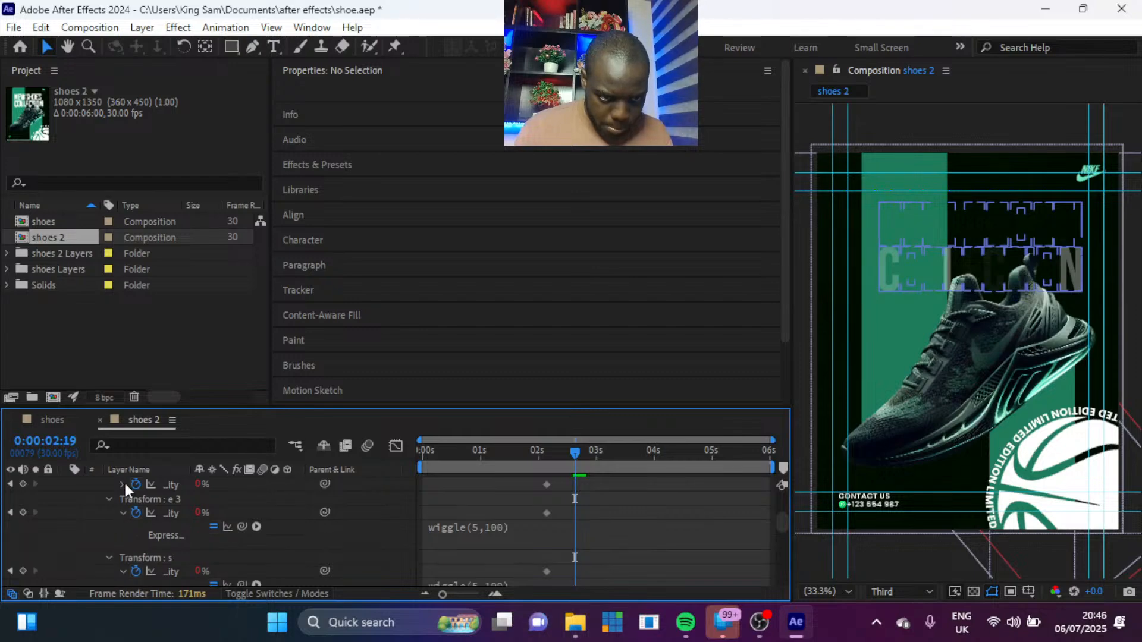
click(121, 484)
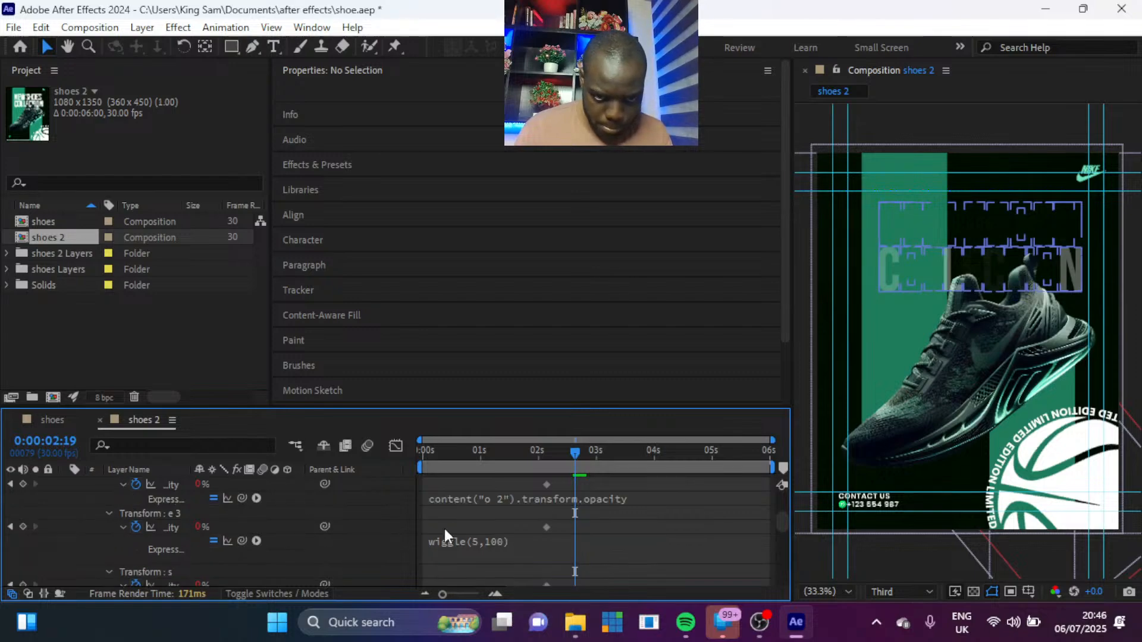
click(478, 502)
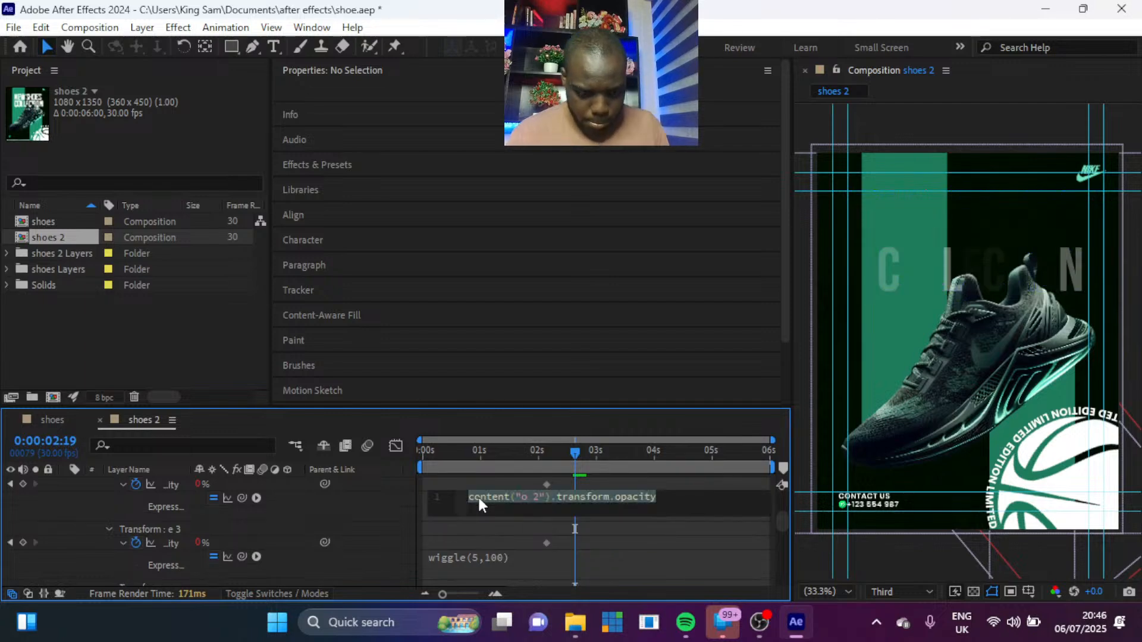
text(wiggle(5,100))
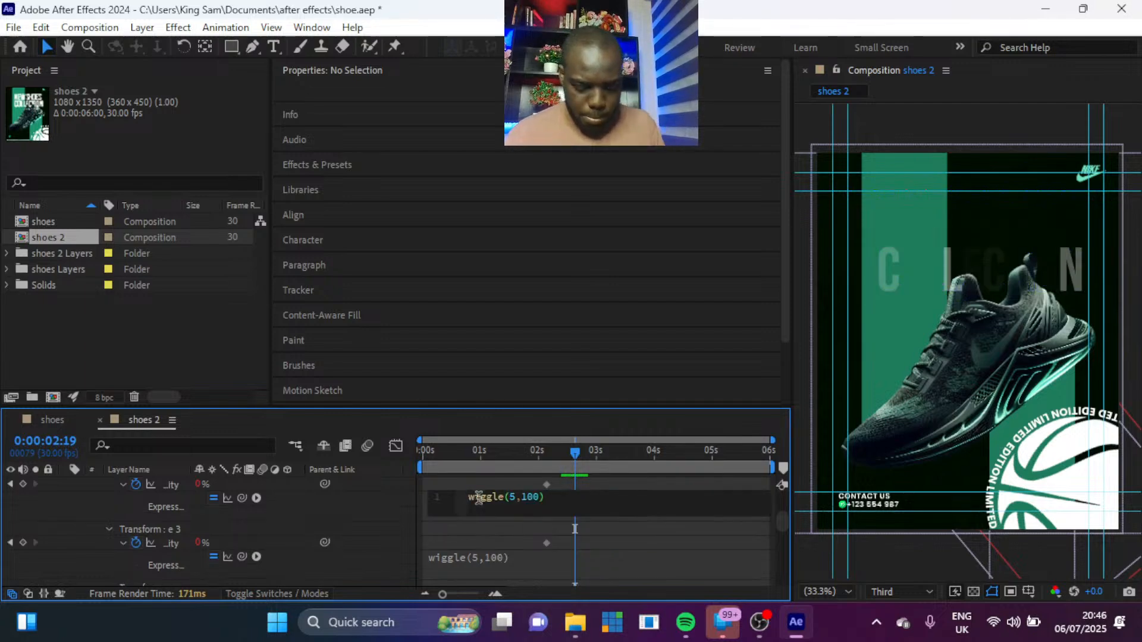
click(198, 502)
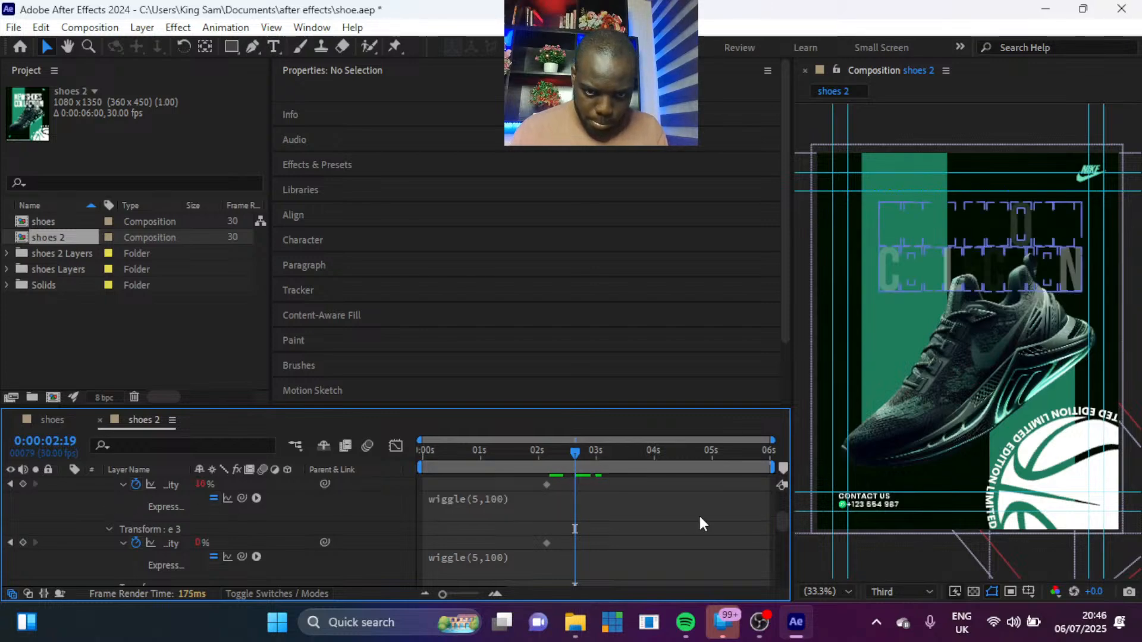
Step: Replace the opacity expressions of the H and first S of SHOES with wiggle(5,100)
scroll(698, 513, up, 3)
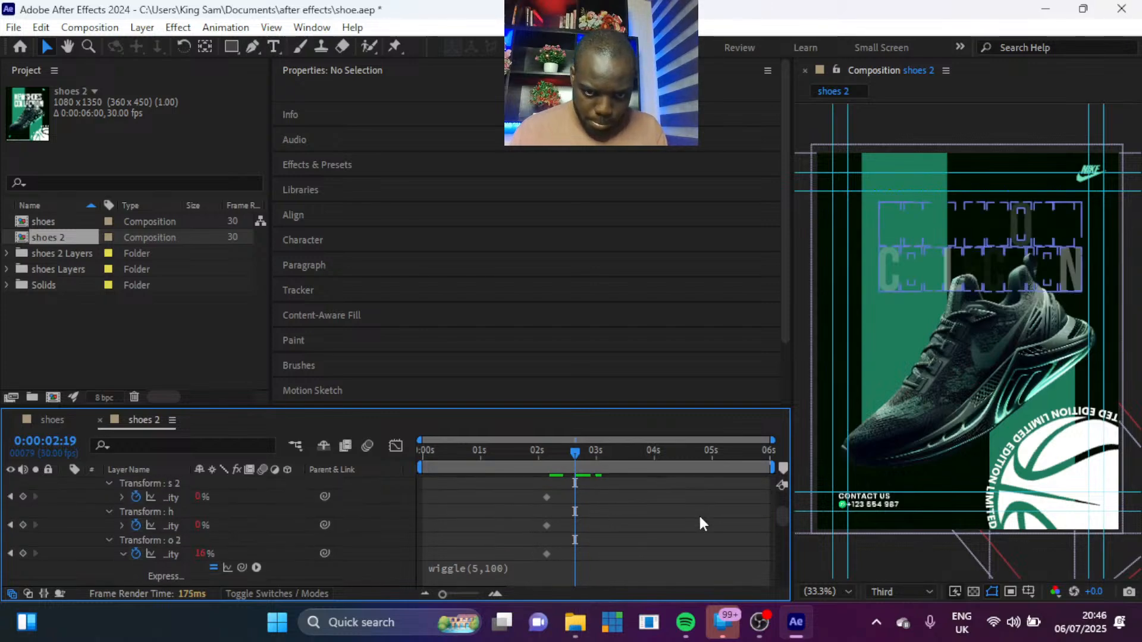
click(122, 519)
click(557, 533)
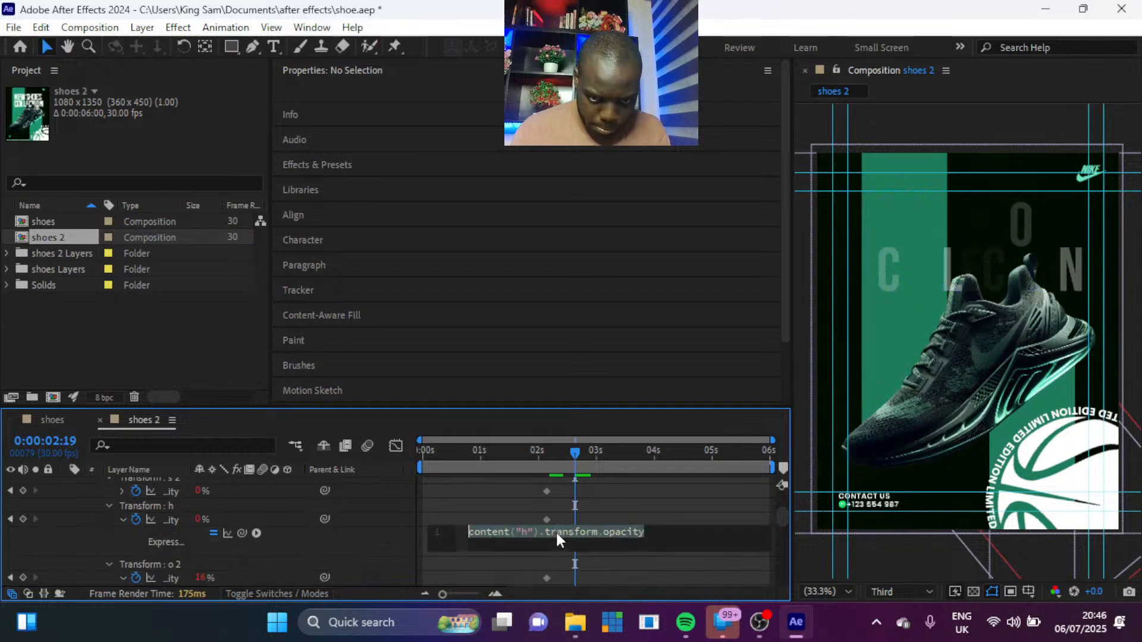
text(wiggle(5,100))
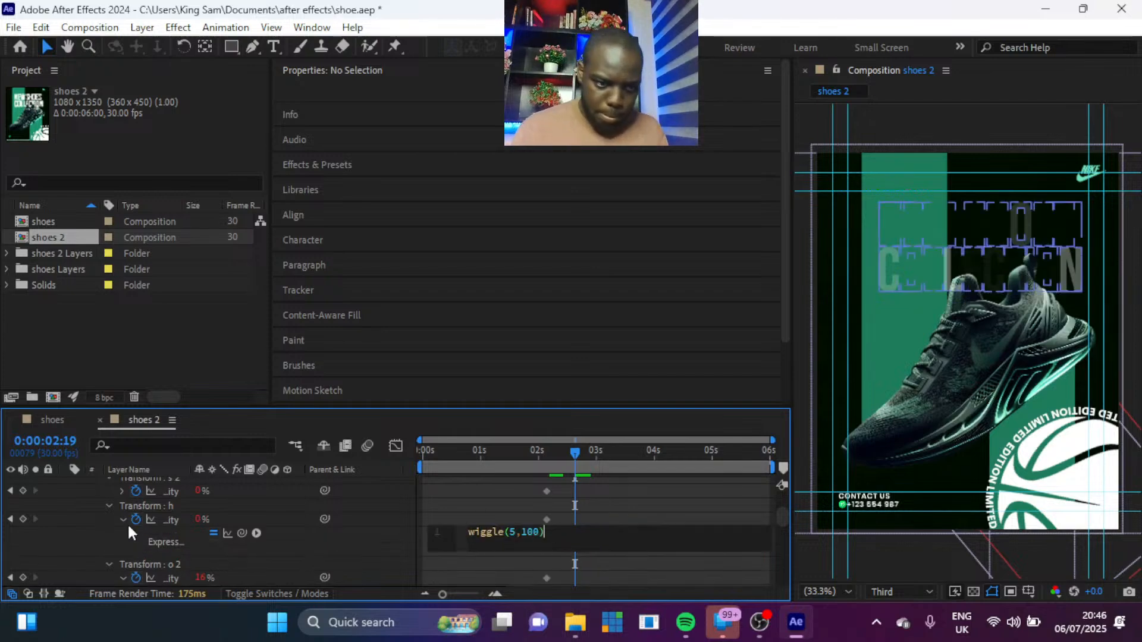
click(120, 491)
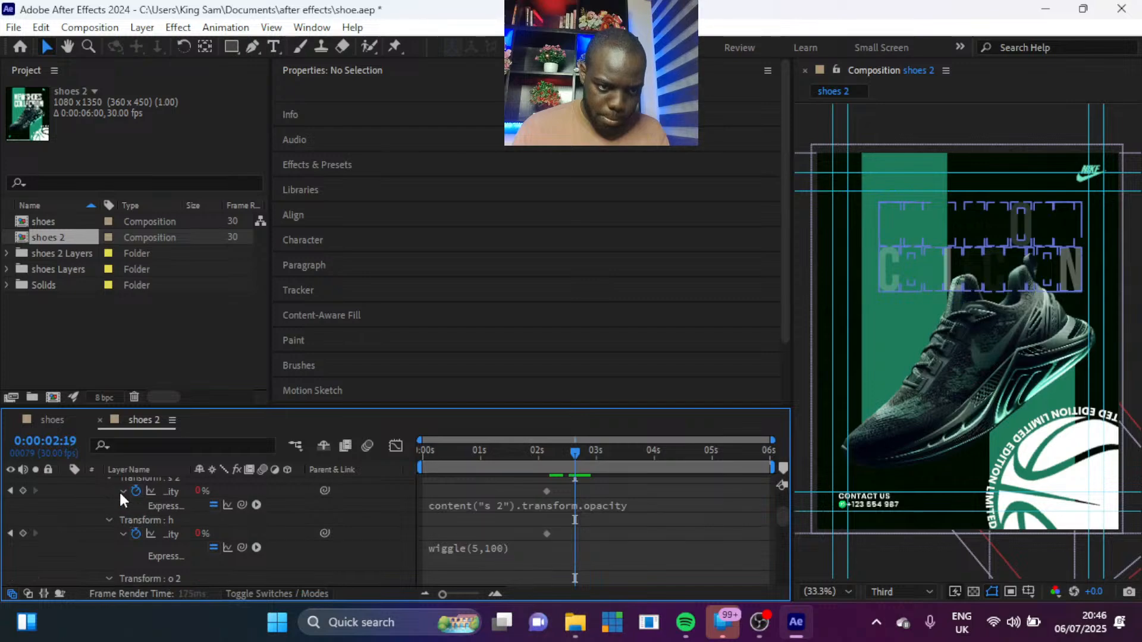
click(481, 506)
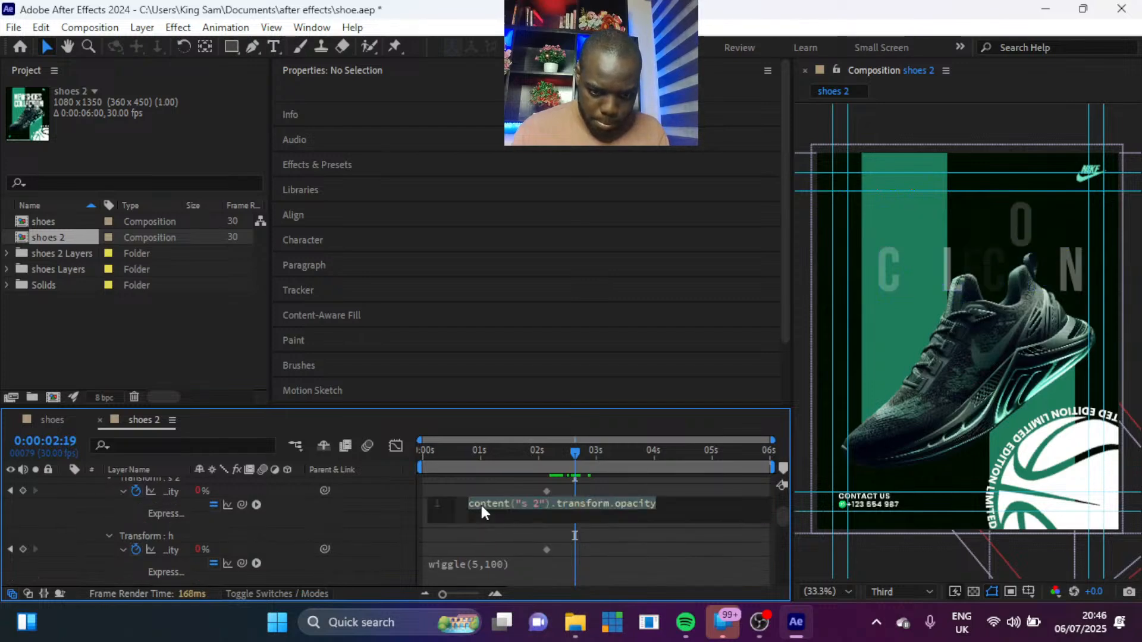
text(wiggle(5,100))
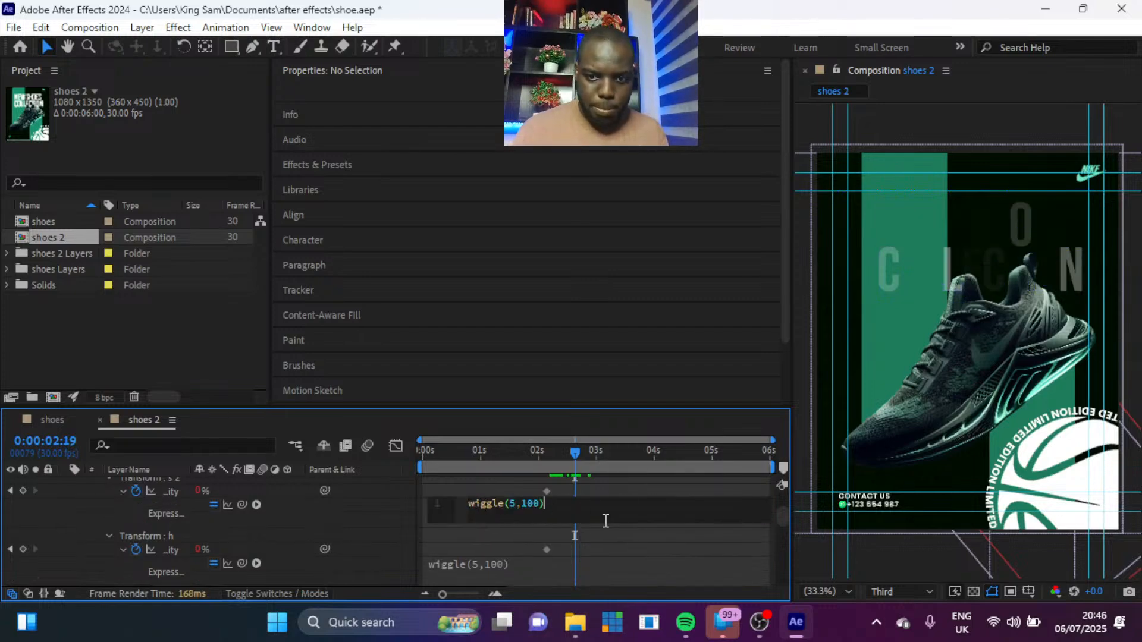
click(300, 512)
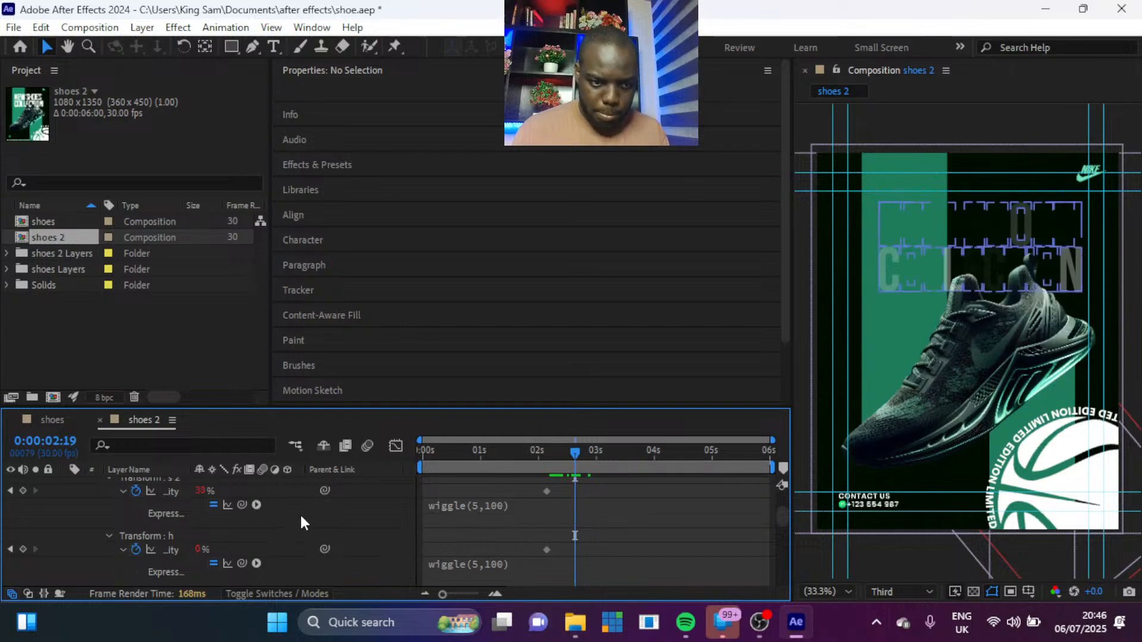
Step: Replace the opacity expressions of the W and E of NEW with wiggle(5,100)
scroll(300, 512, up, 3)
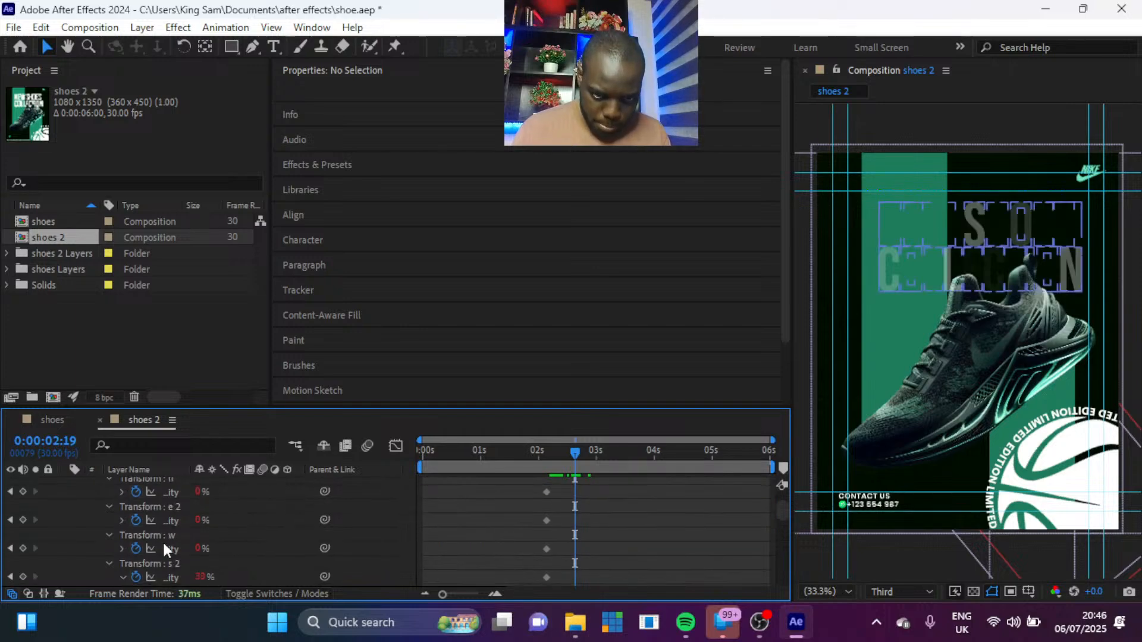
click(122, 548)
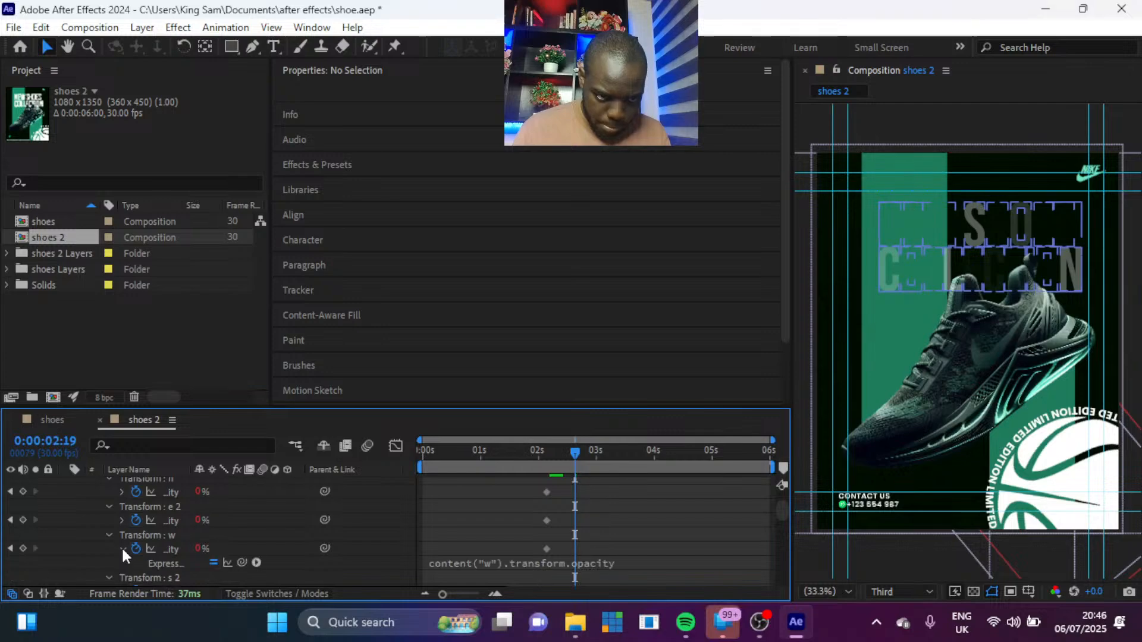
click(497, 562)
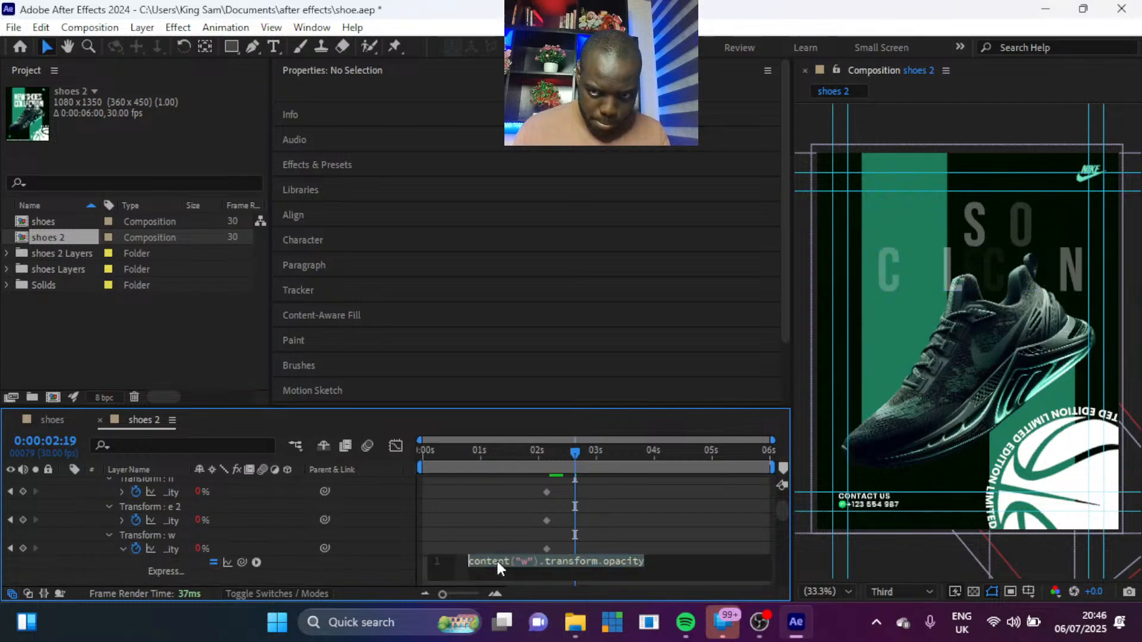
text(wiggle(5,100))
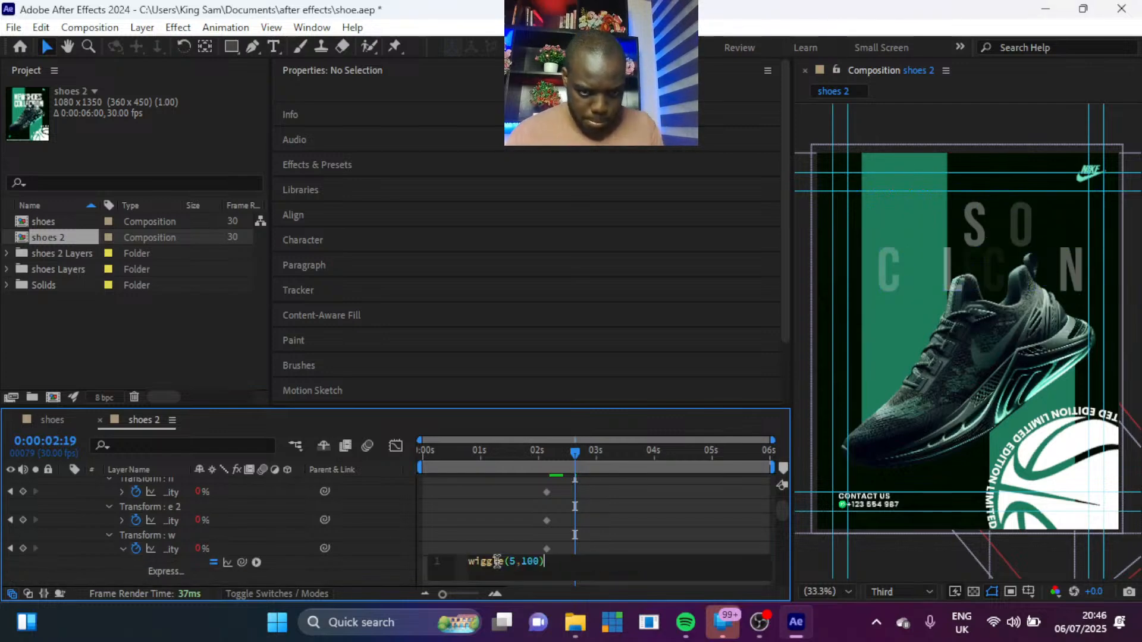
click(307, 585)
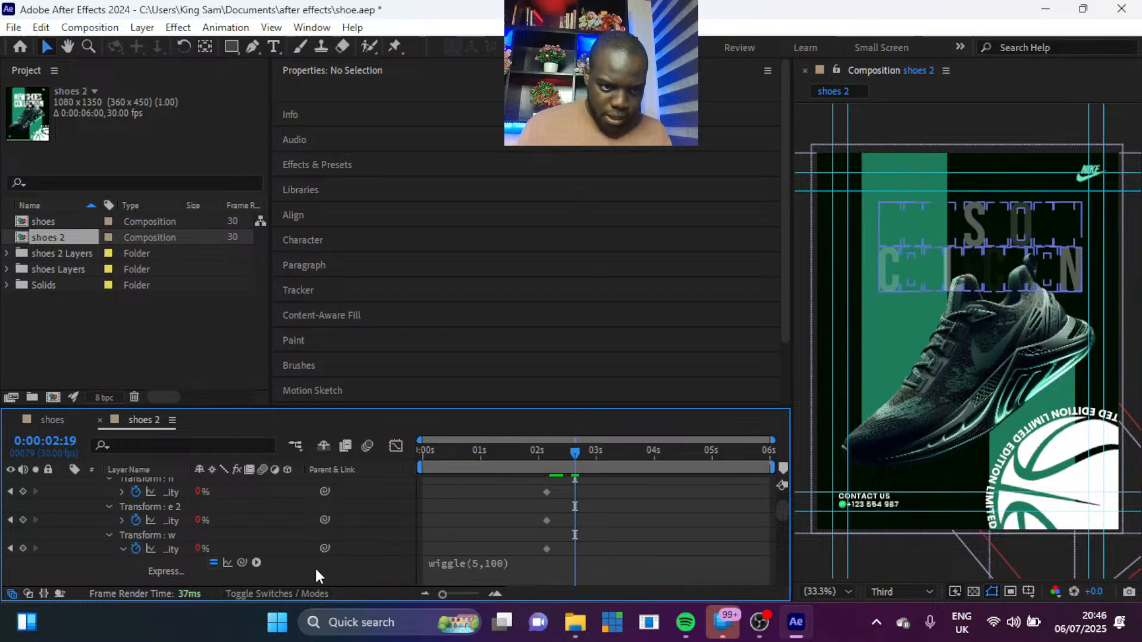
click(122, 519)
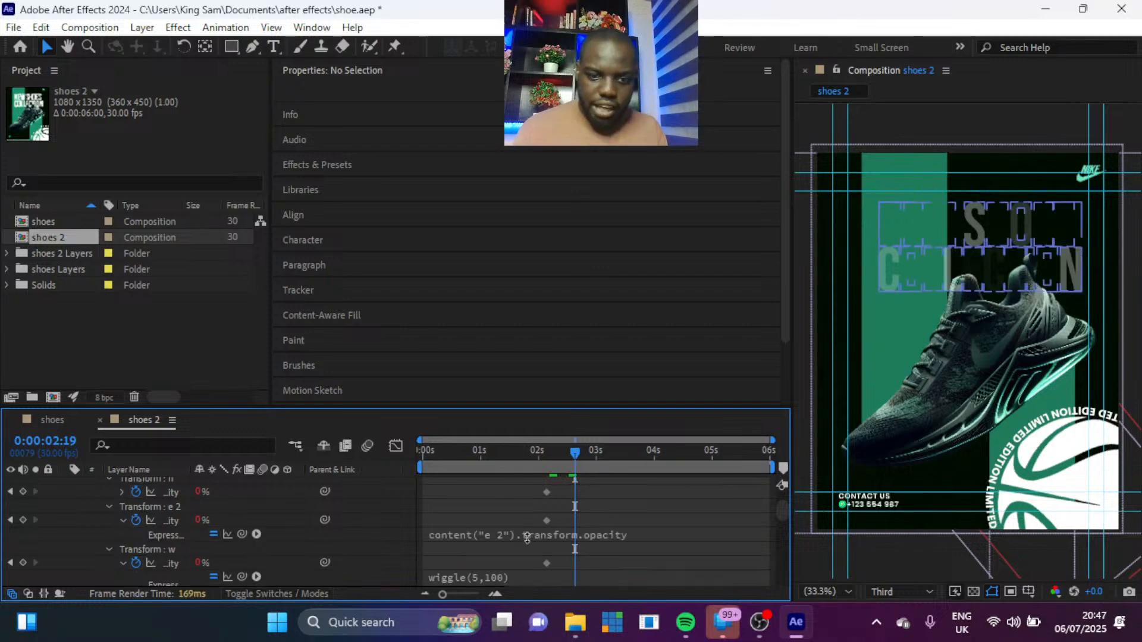
click(559, 539)
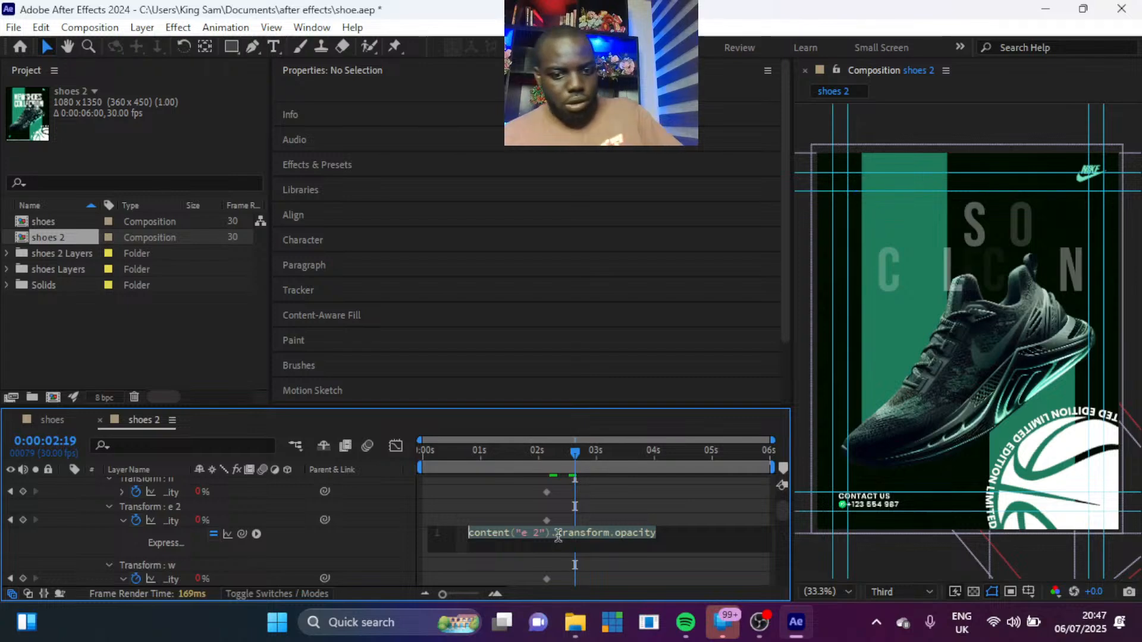
text(wiggle(5,100))
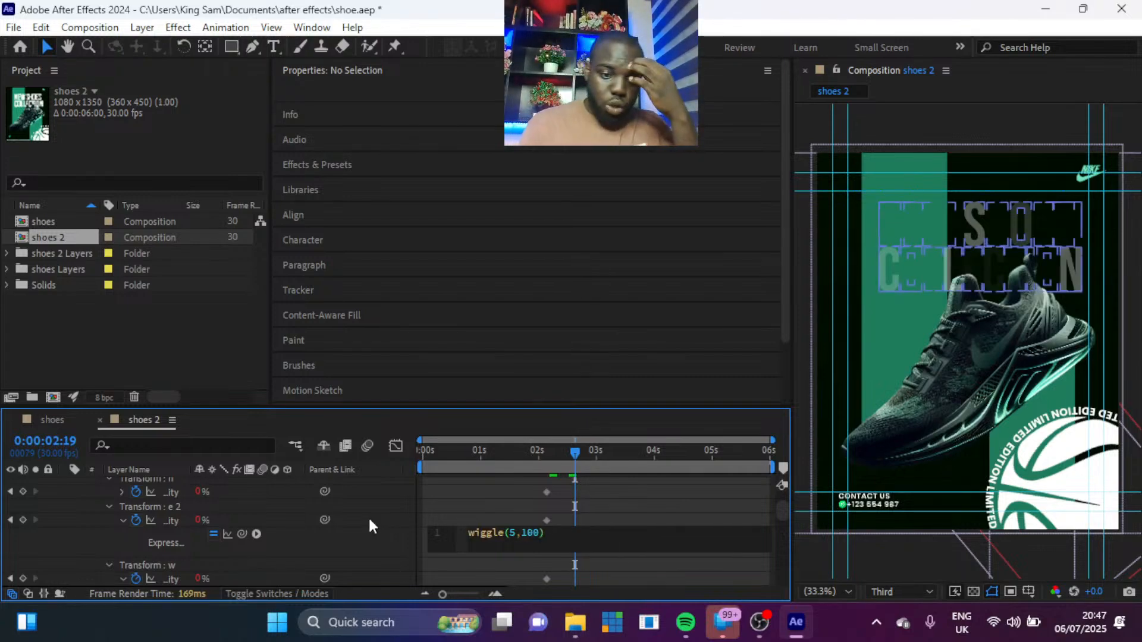
click(291, 543)
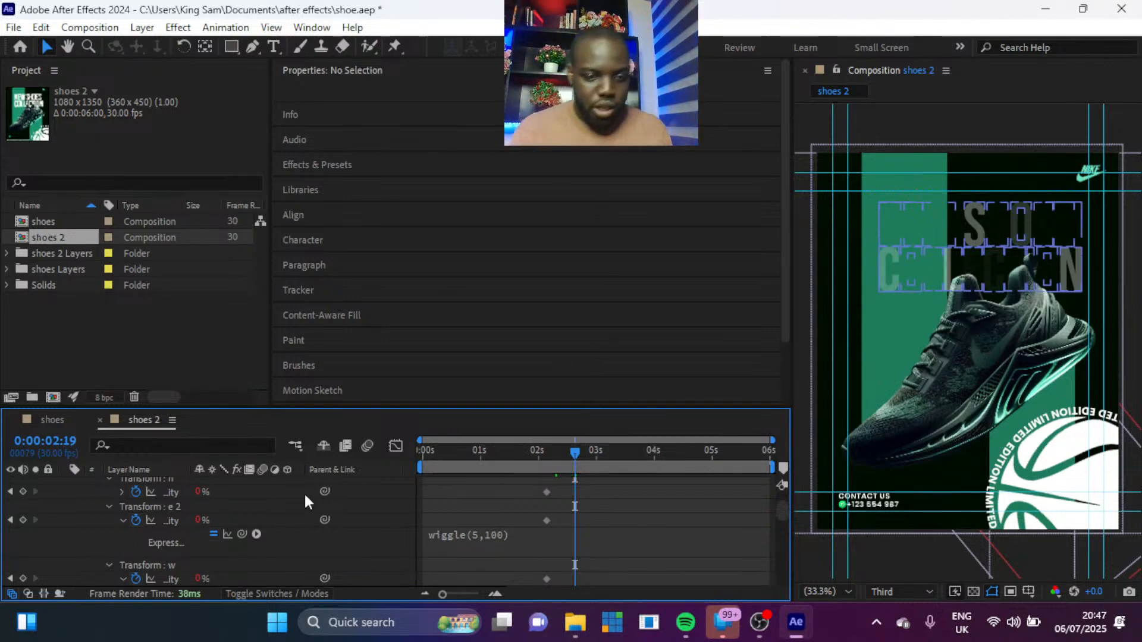
Step: Replace the opacity expression of the N of NEW with wiggle(5,100)
click(121, 491)
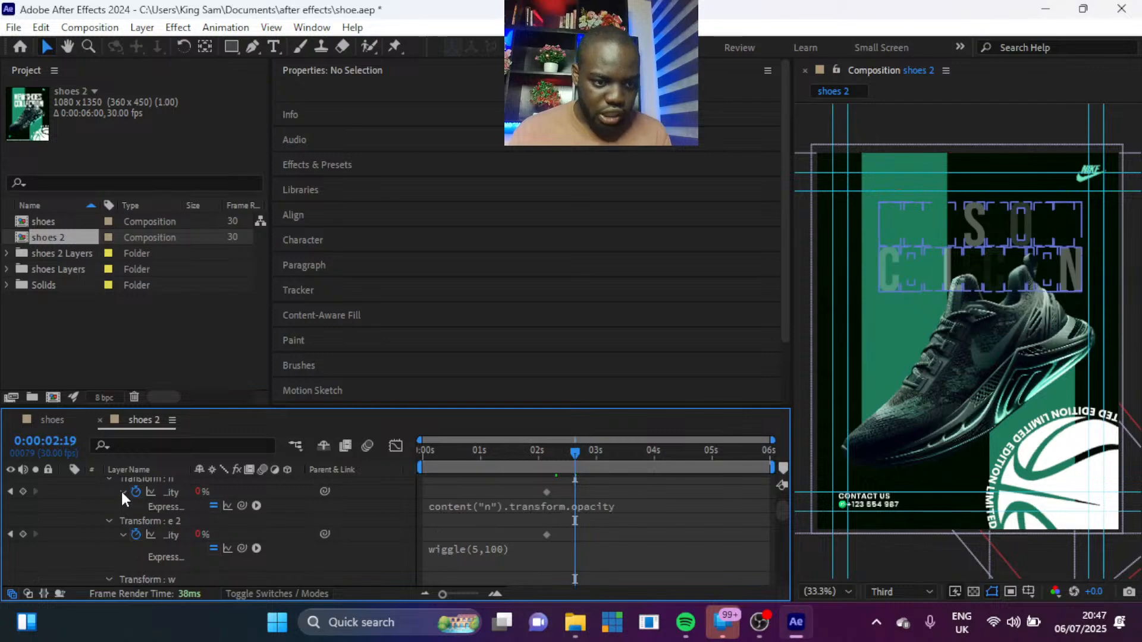
click(511, 503)
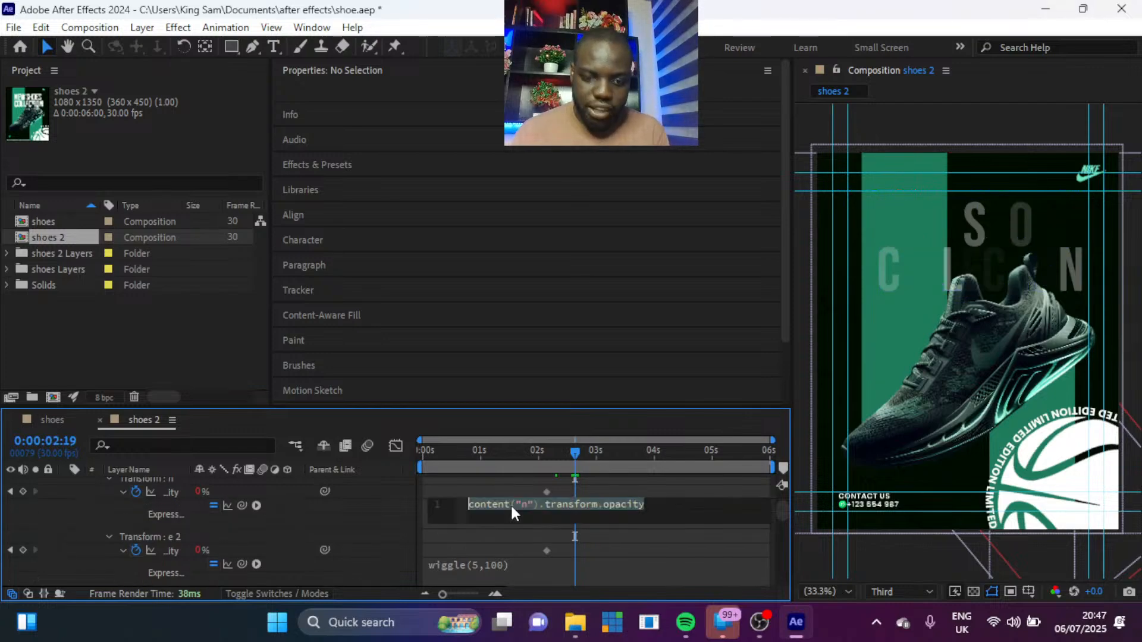
text(wiggle(5,100))
click(414, 523)
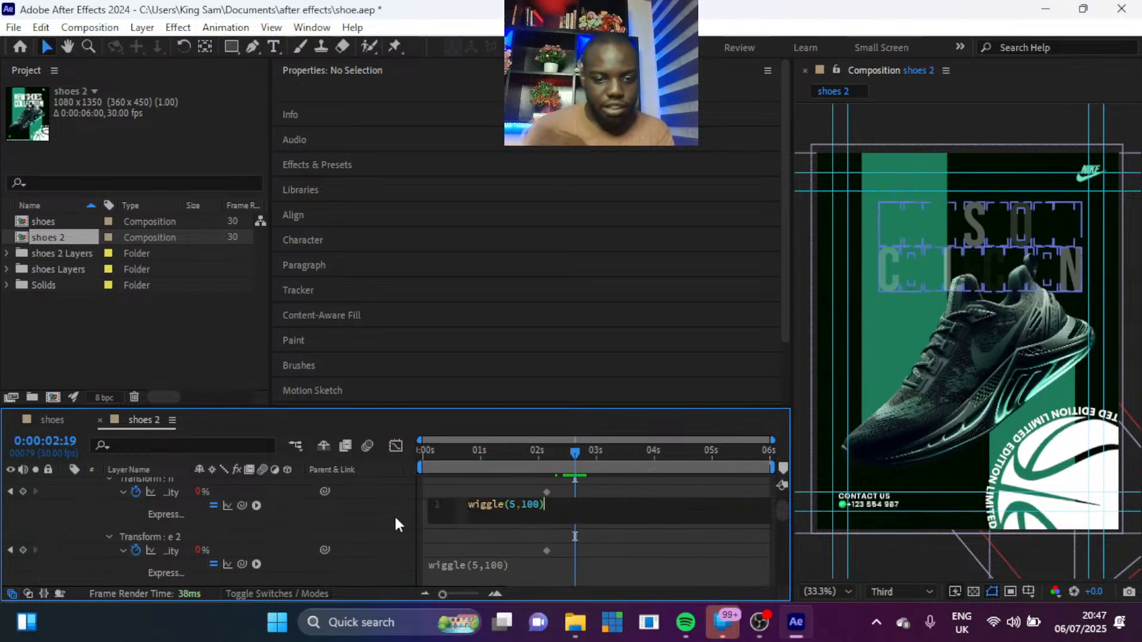
click(396, 518)
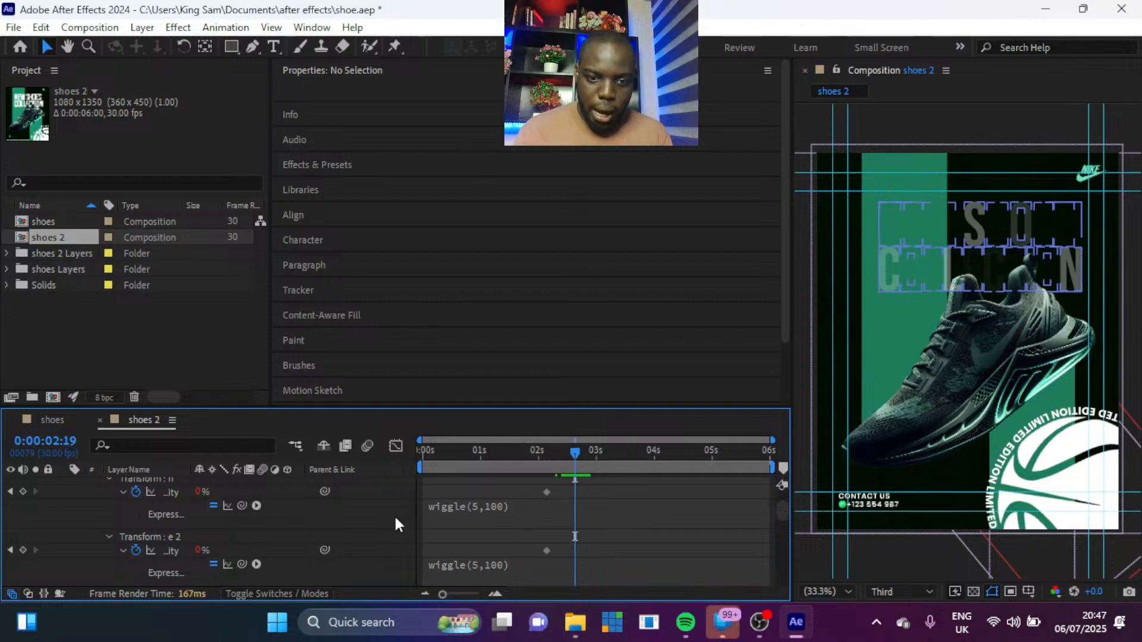
Step: Review the opacity expressions of all headline letters, then collapse the headline outlines layer
key(u)
key(u)
scroll(394, 515, down, 3)
scroll(395, 518, down, 3)
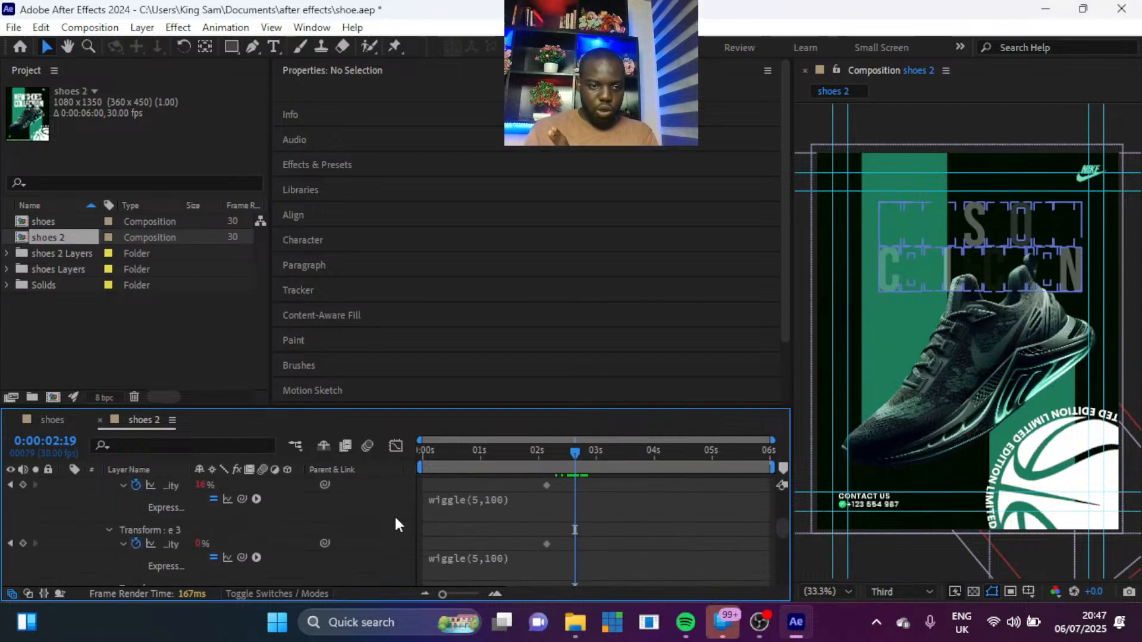
scroll(395, 515, down, 3)
scroll(396, 518, down, 4)
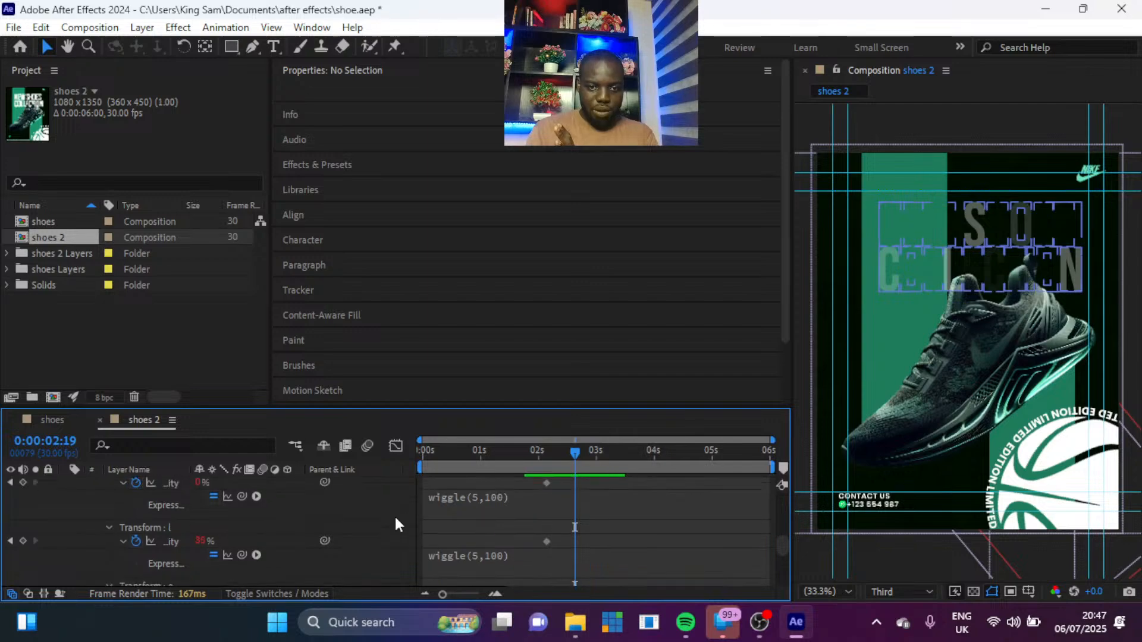
scroll(395, 525, down, 1)
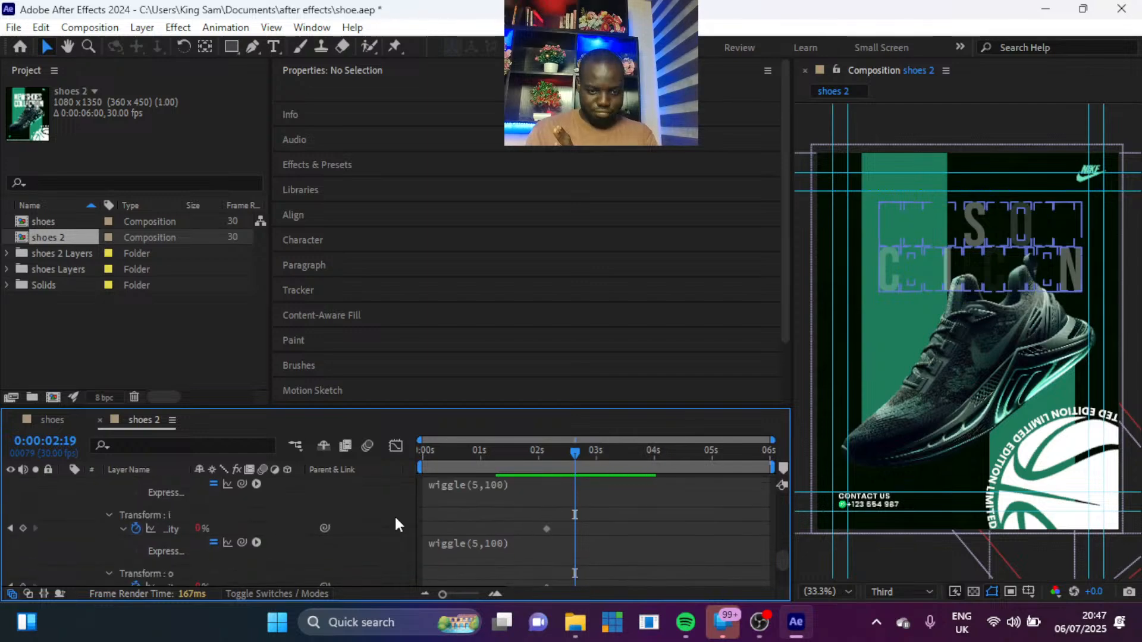
key(u)
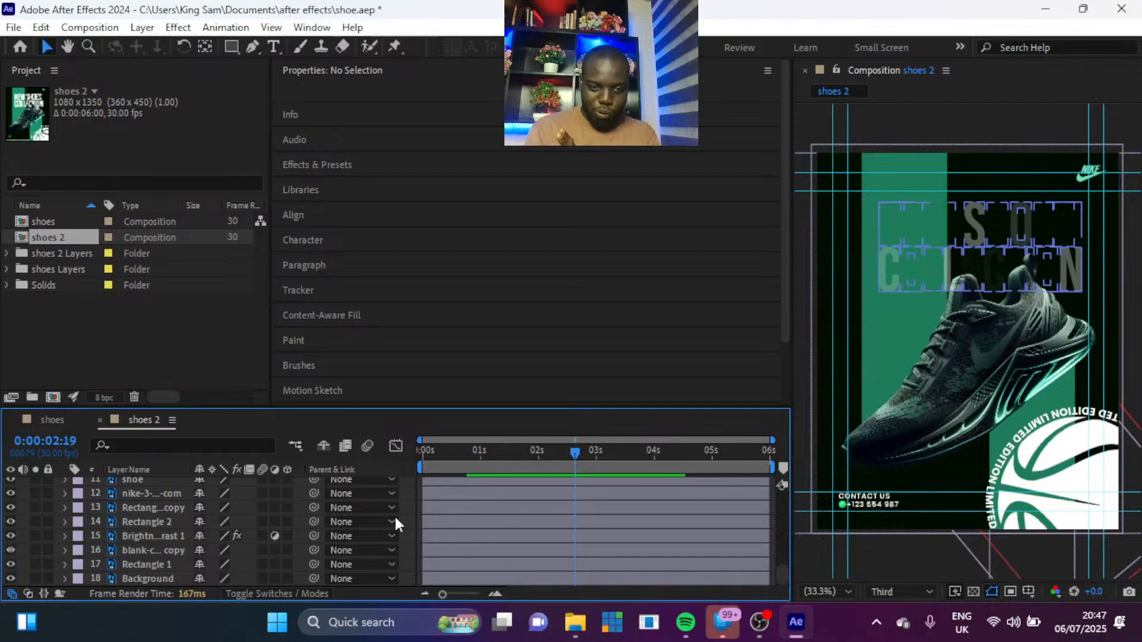
key(u)
scroll(395, 523, up, 3)
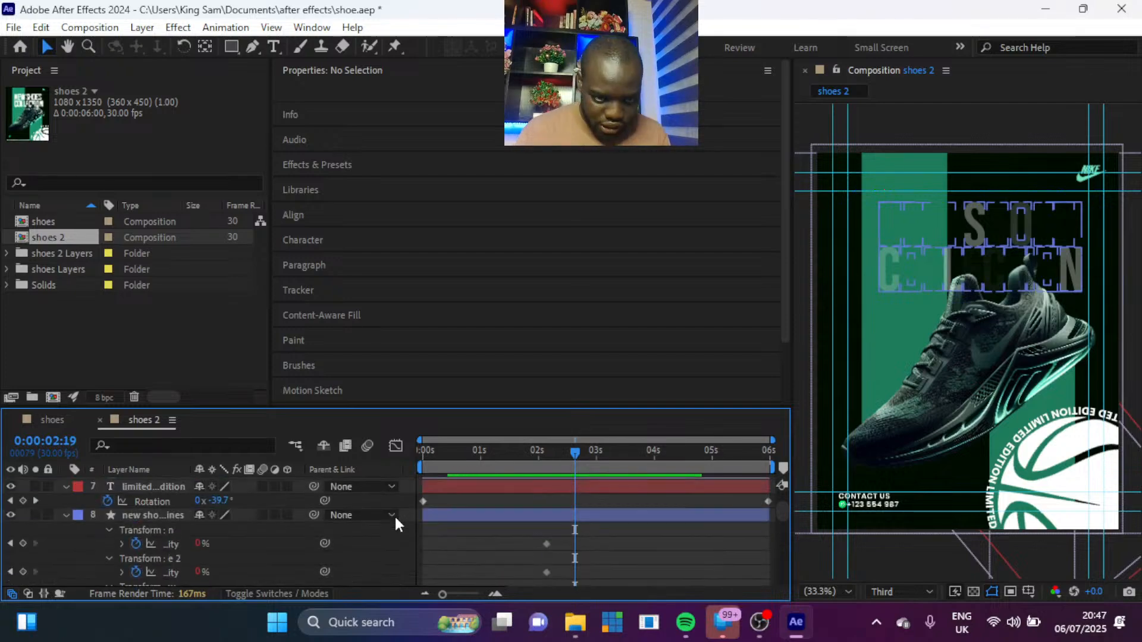
scroll(394, 516, up, 2)
click(66, 552)
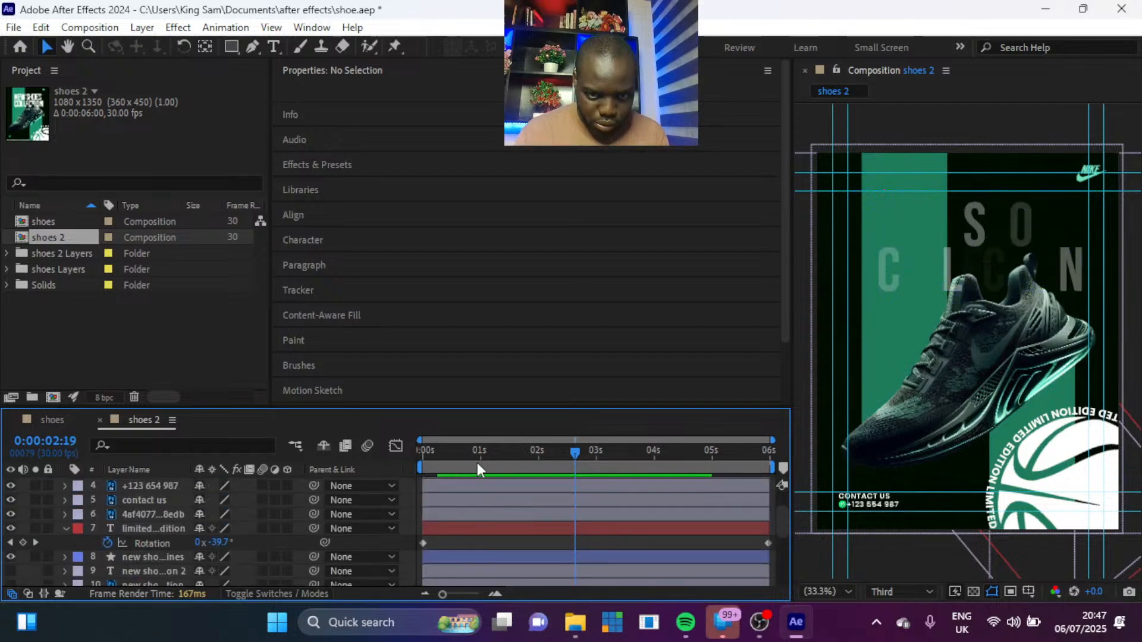
Step: Preview the composition from the first frame to check the flickering headline letters
key(Home)
key(ctrl+semicolon)
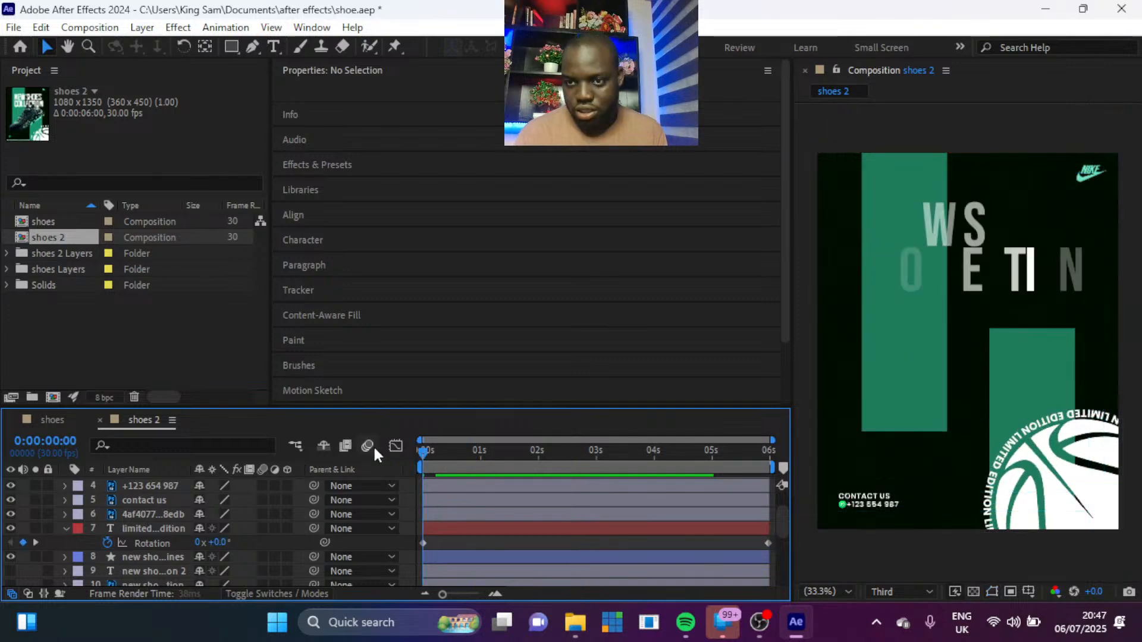
key(space)
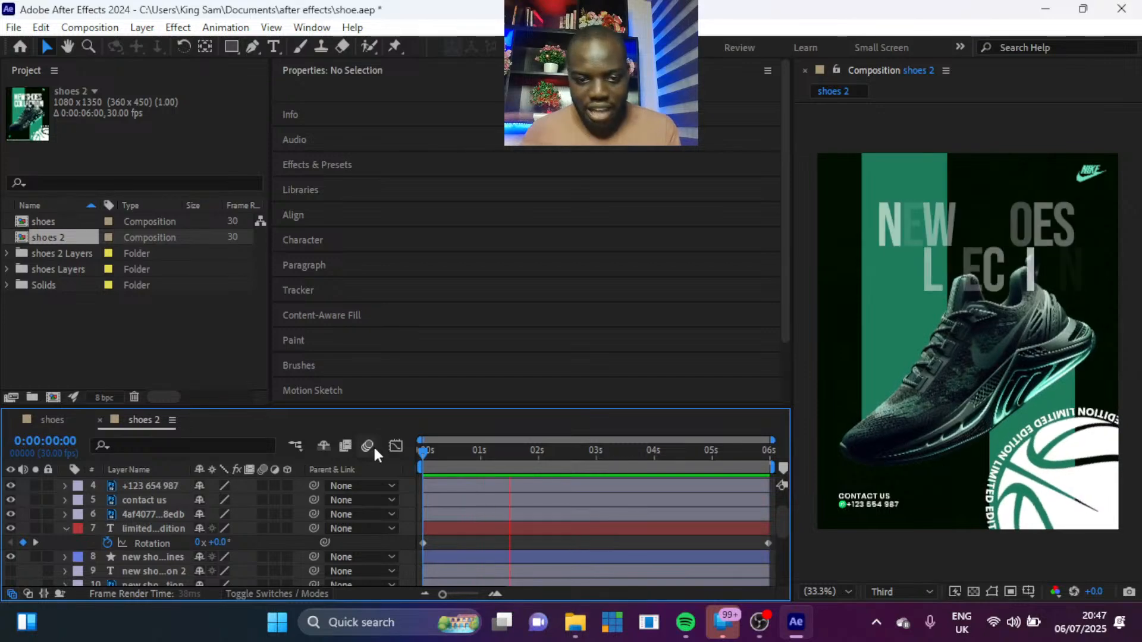
key(space)
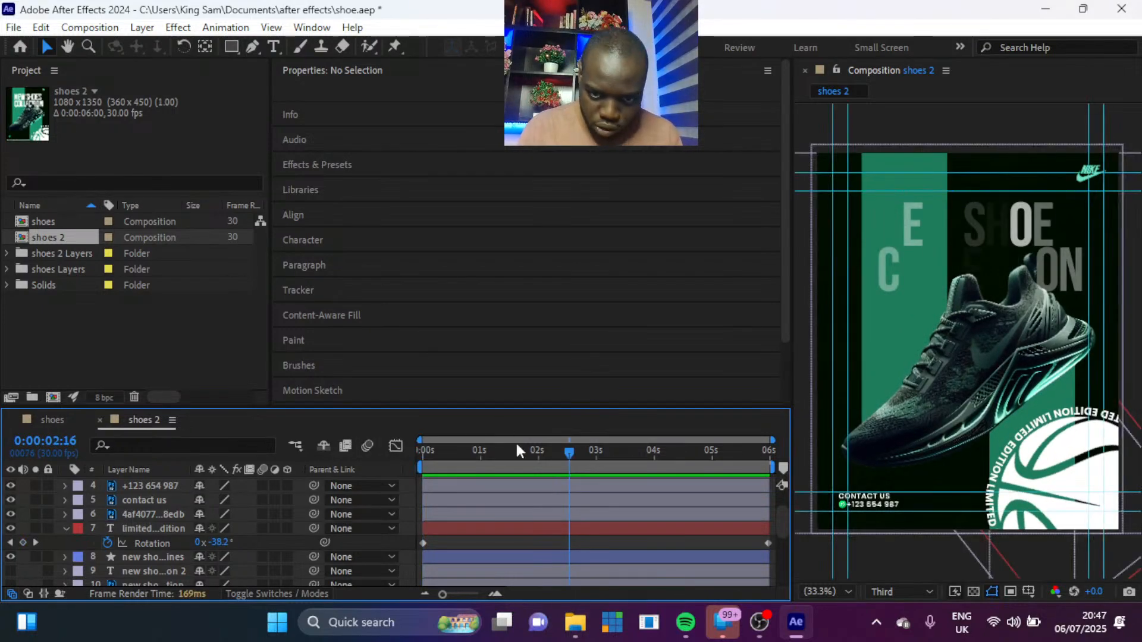
key(space)
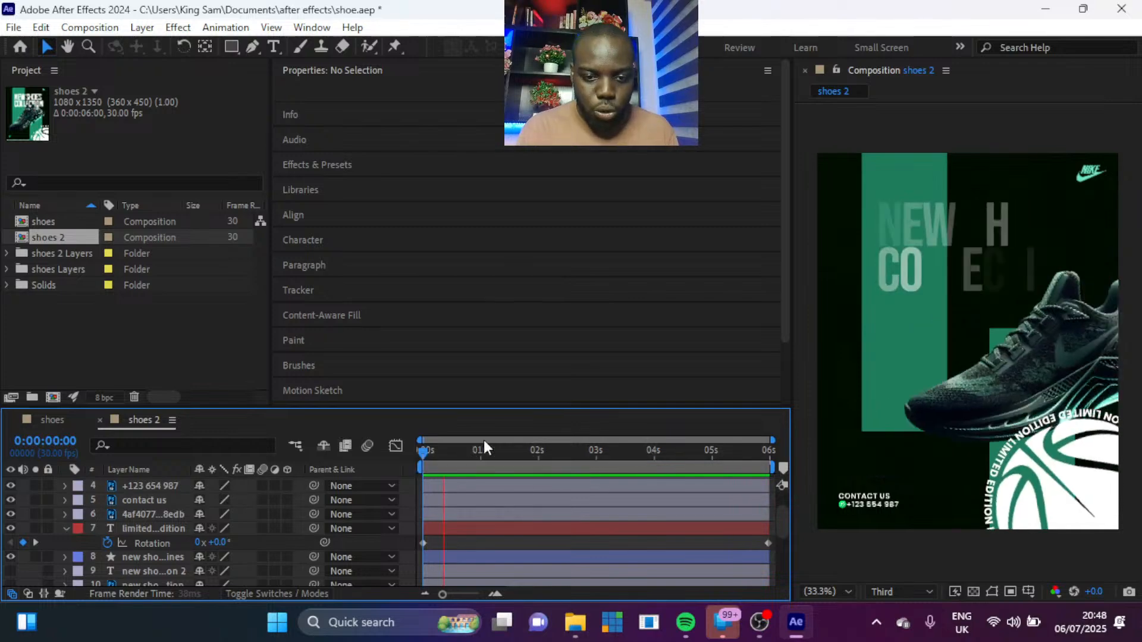
click(482, 454)
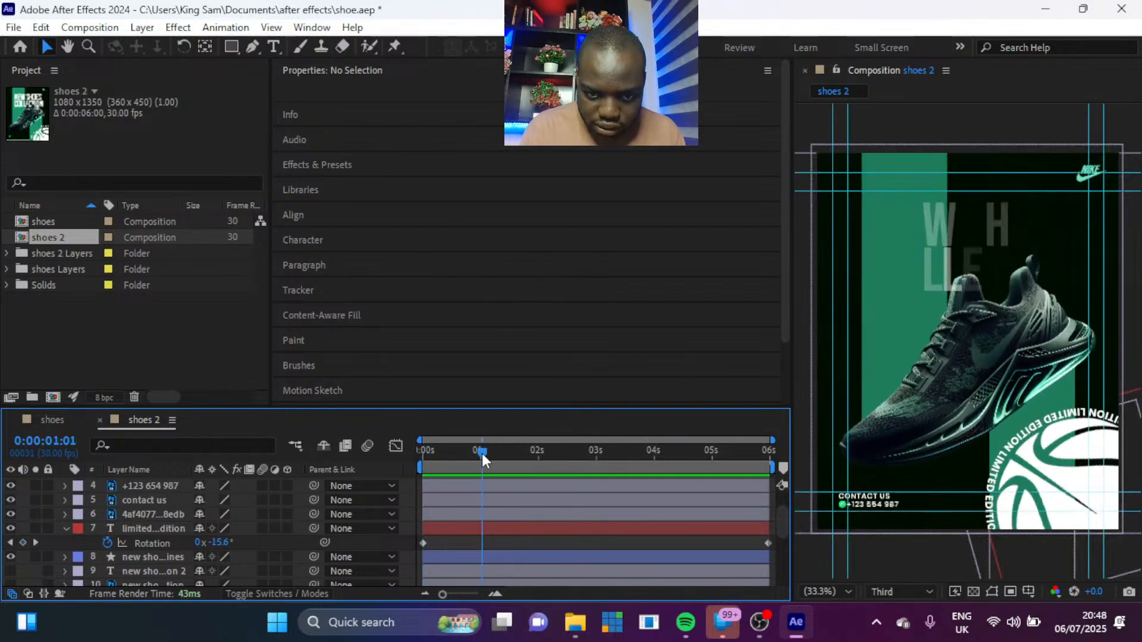
click(425, 453)
key(space)
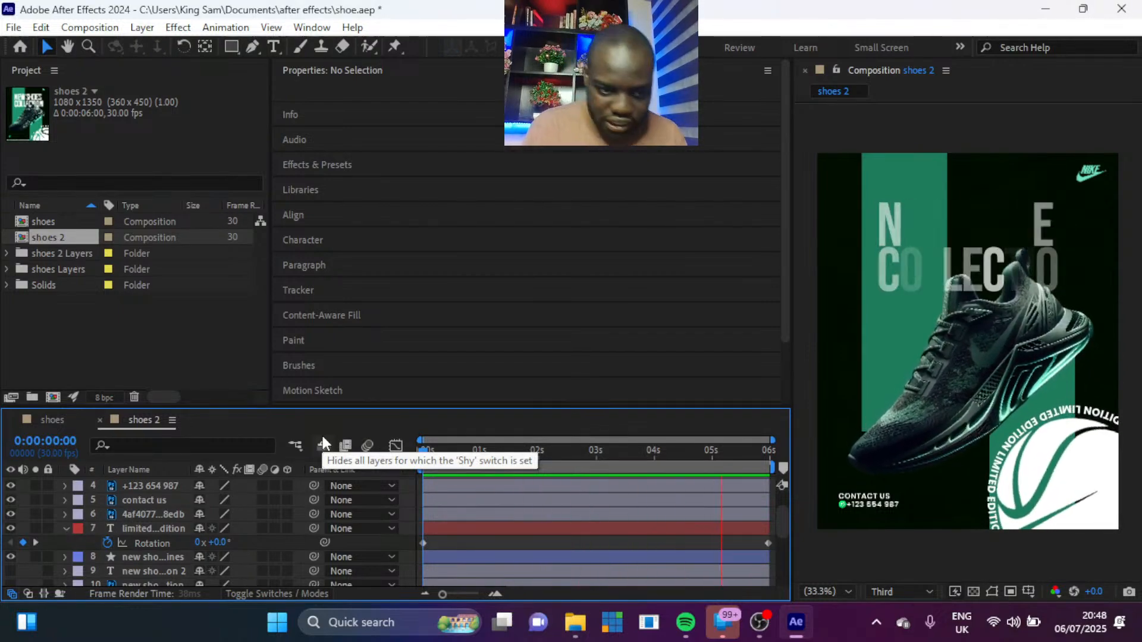
key(space)
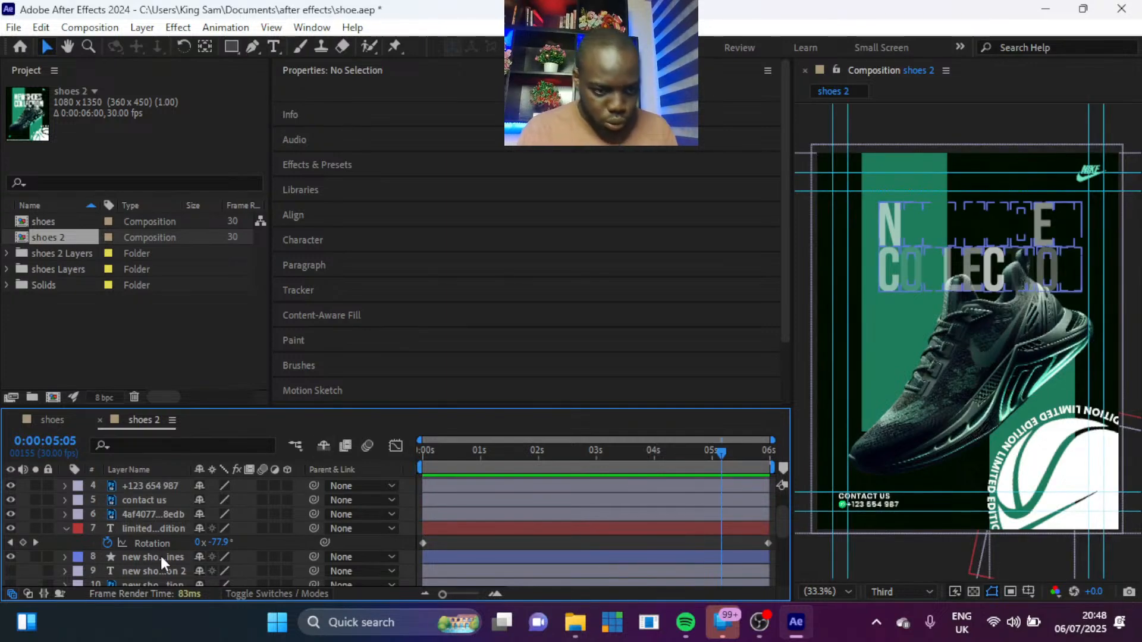
Step: Make the new shoes collection 2 text layer visible and delete the original new shoes collection layer
click(12, 570)
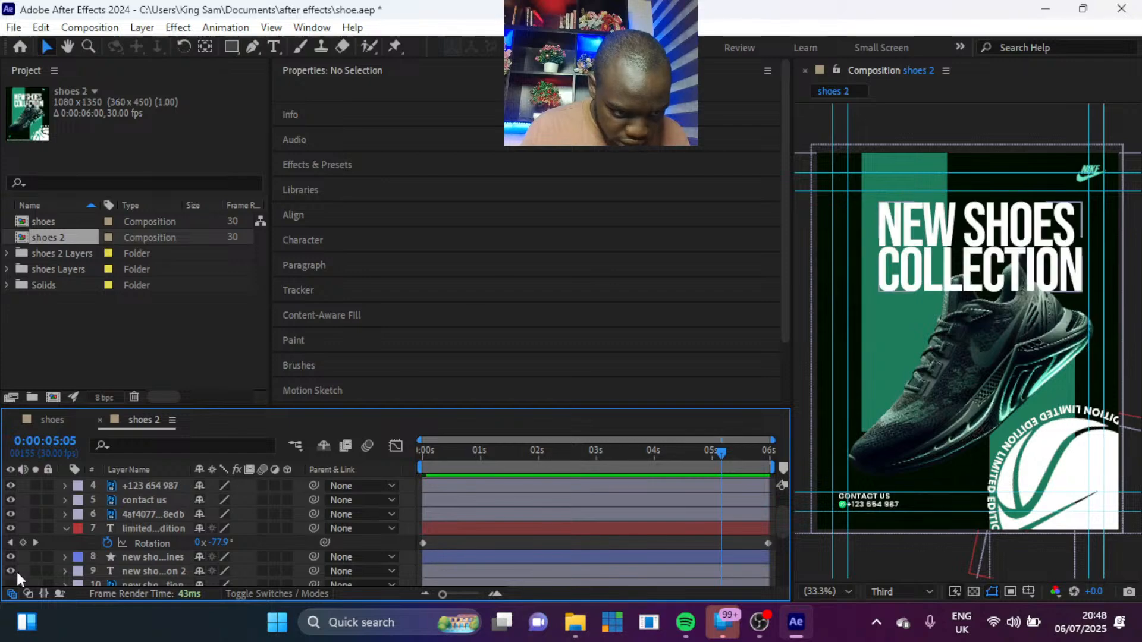
click(137, 583)
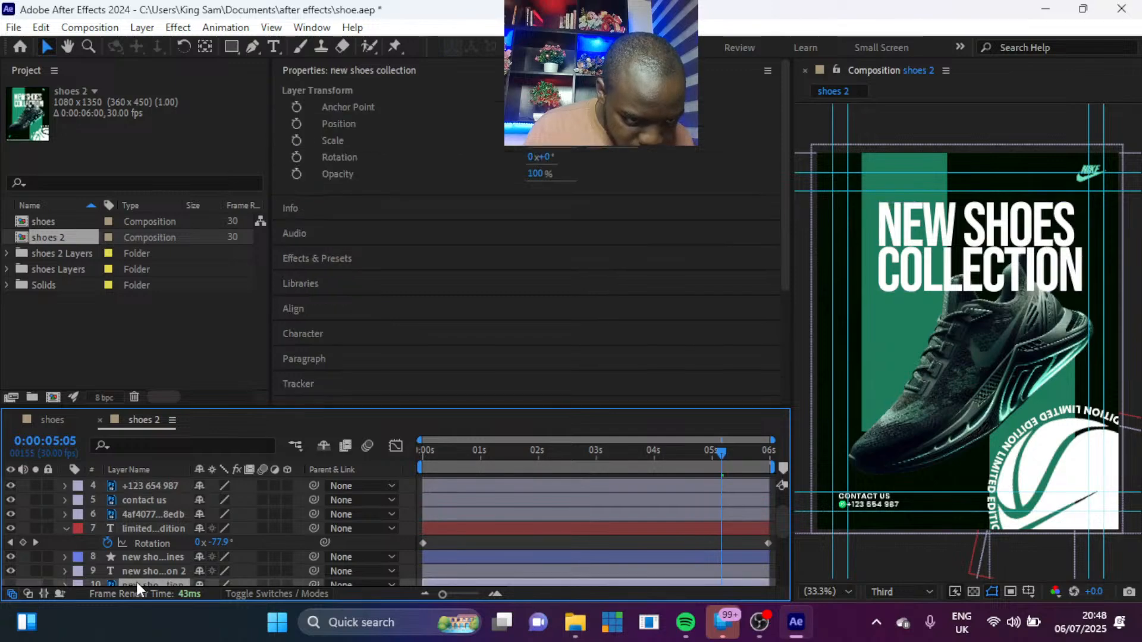
key(F2)
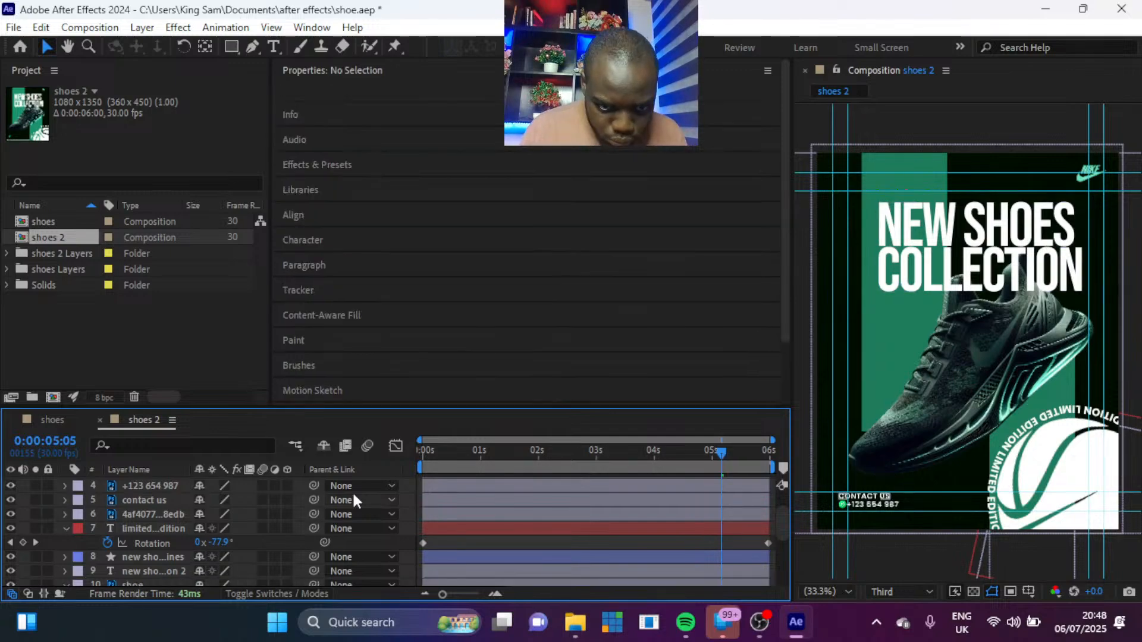
Step: Play the composition from the first frame with the solid headline text layer visible
drag(444, 459, 339, 443)
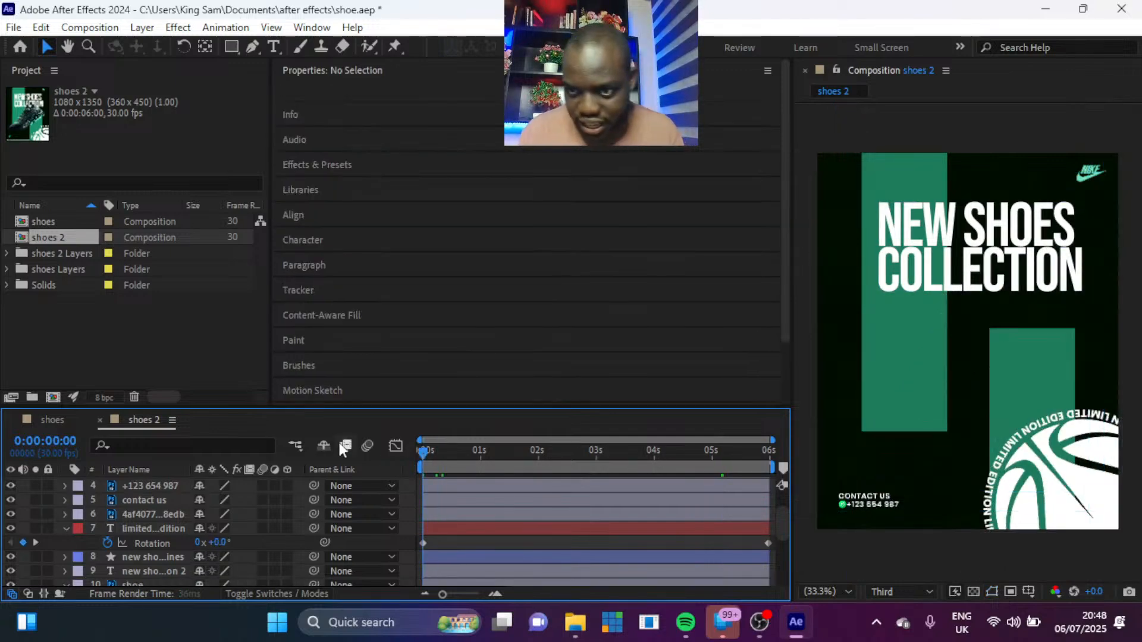
key(space)
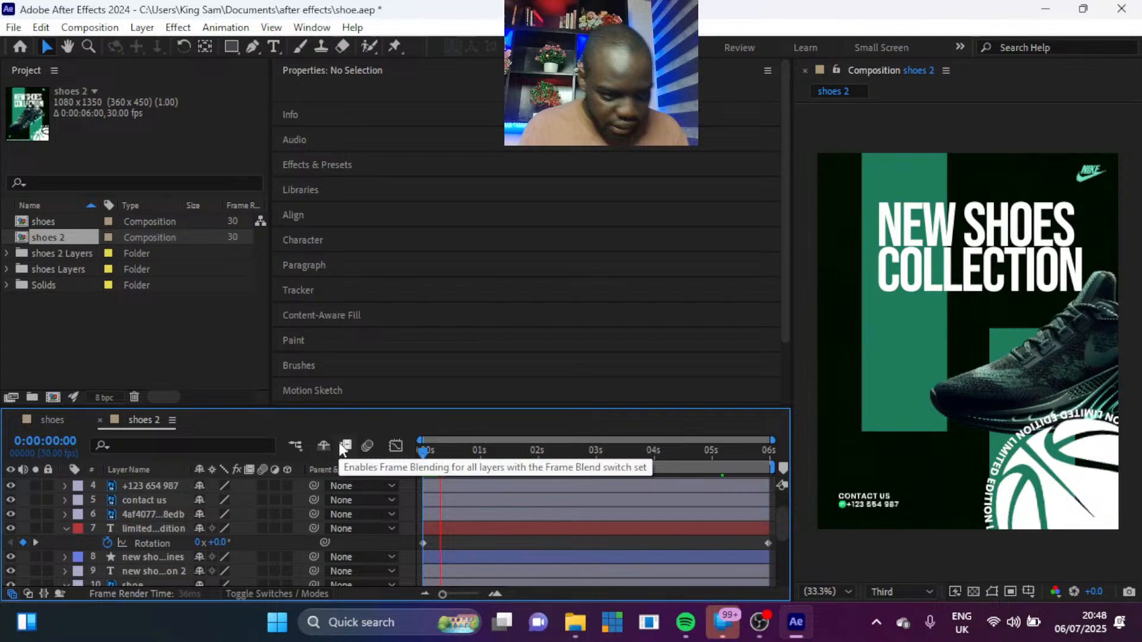
click(11, 571)
key(space)
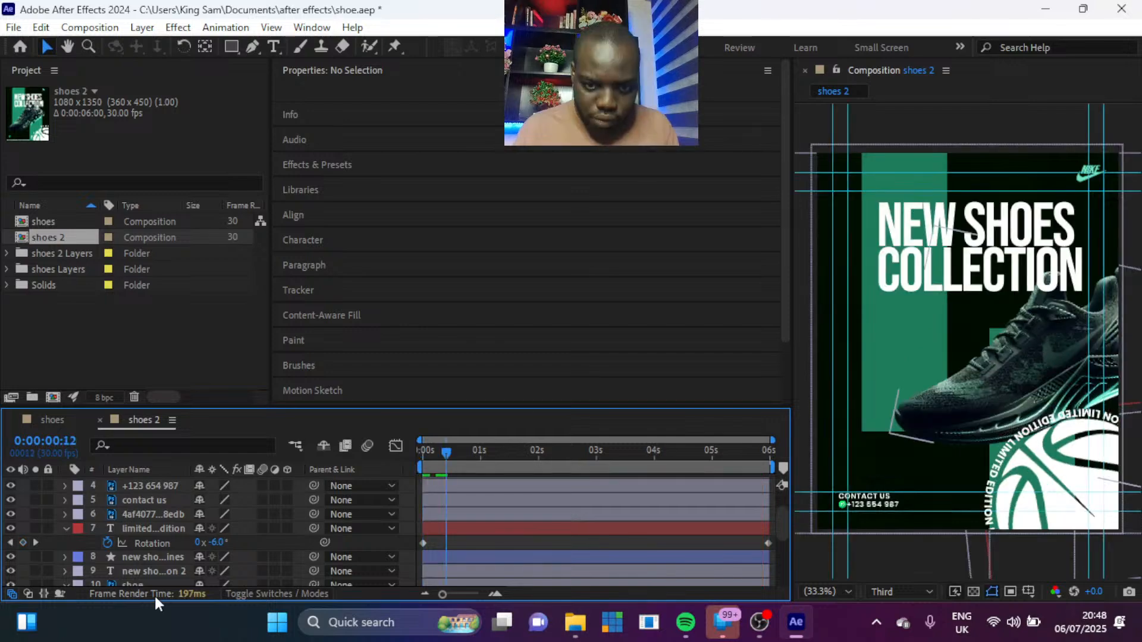
Step: Shift the new shoes collection 2 Outlines layer to start at 0:00:01:01 and add a 100% opacity keyframe there
click(483, 452)
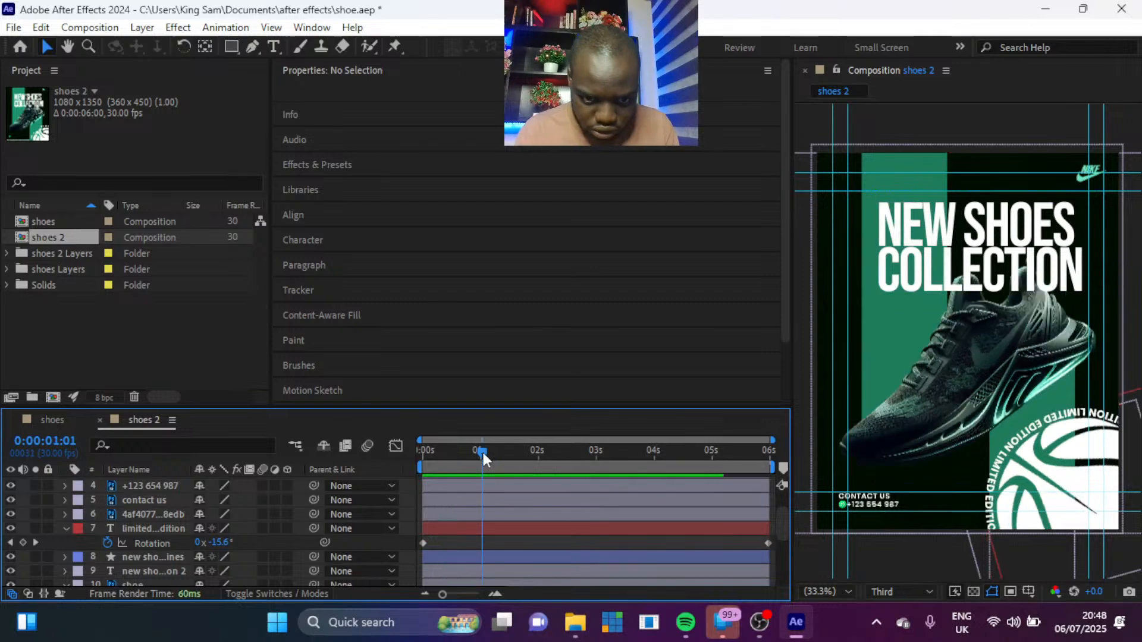
click(460, 558)
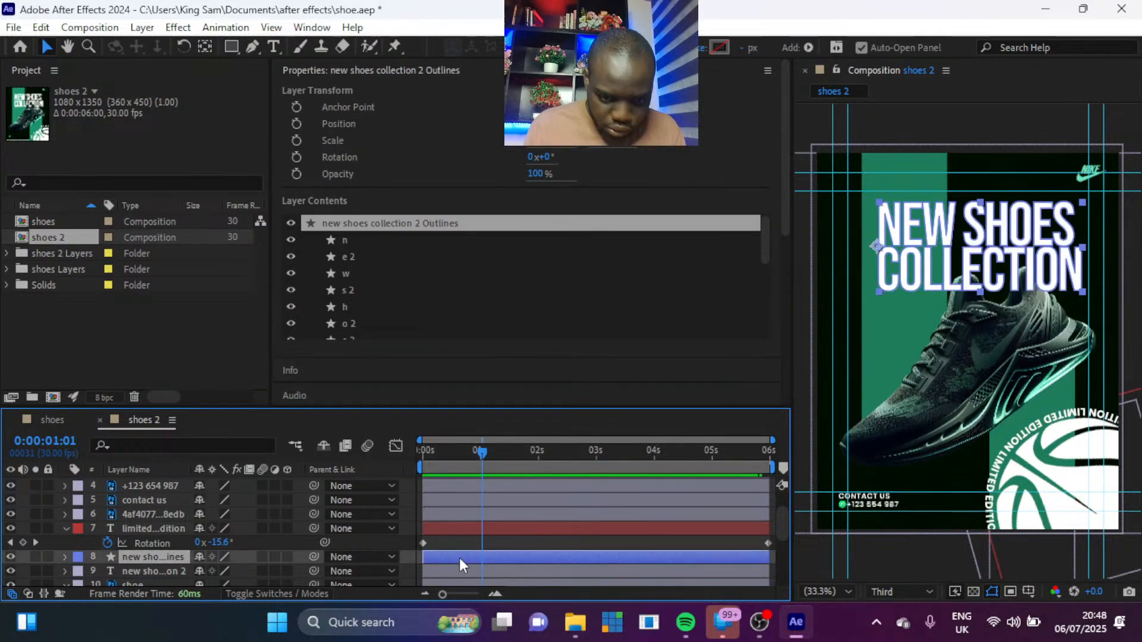
drag(459, 558, 519, 558)
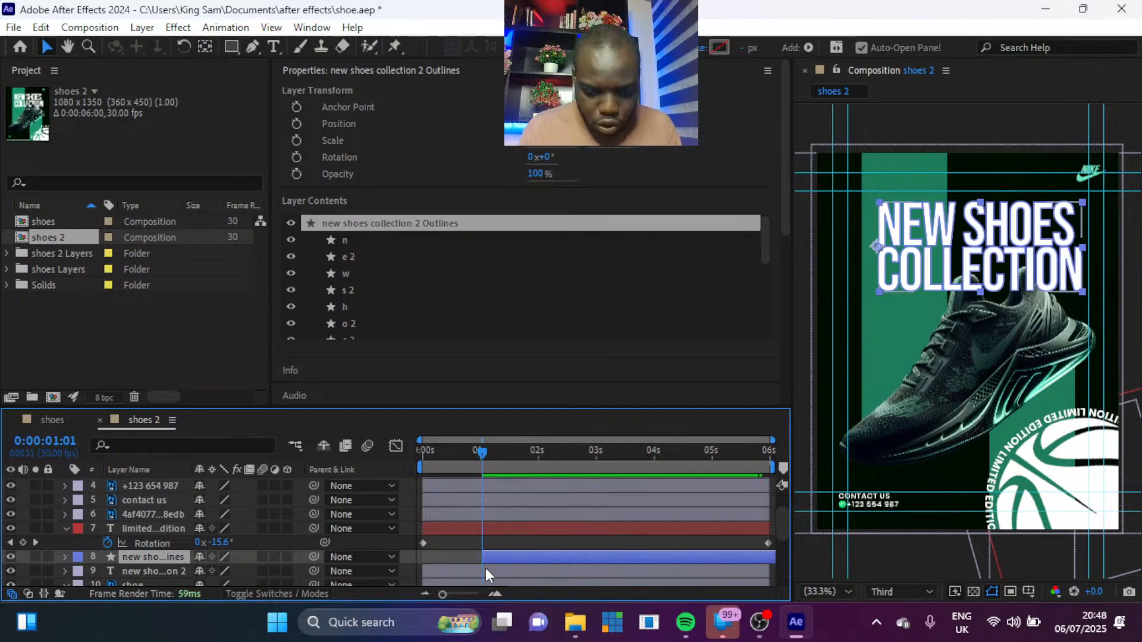
key(t)
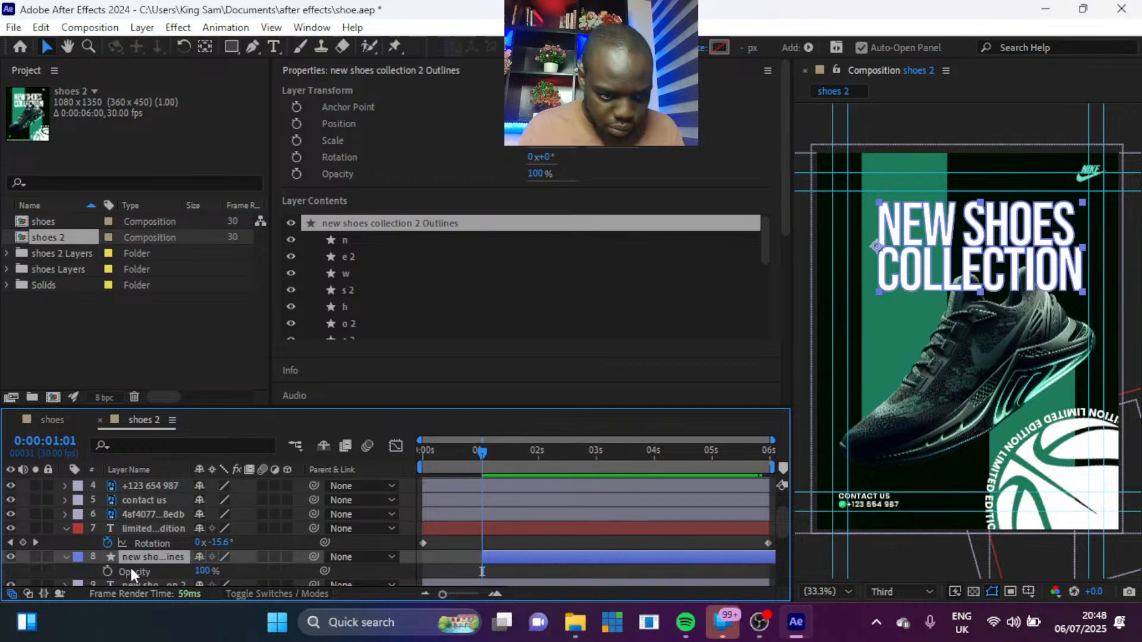
click(107, 571)
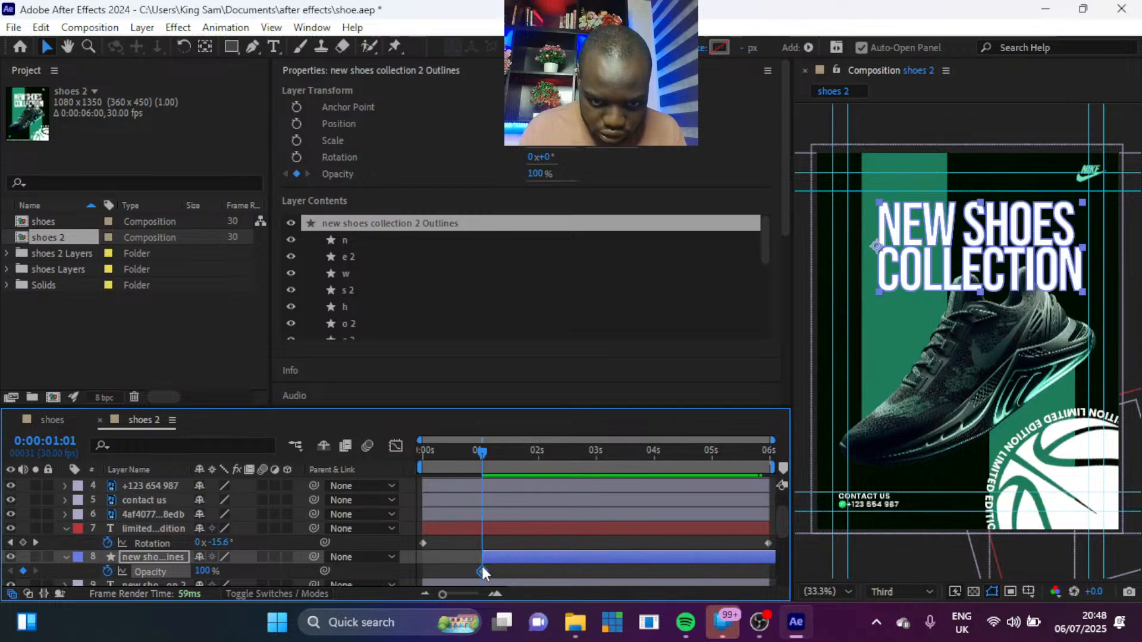
Step: Try to fade the outlines layer in from 0% opacity at 0:00:01:01 to 100% at 0:00:02:00
drag(505, 571, 542, 572)
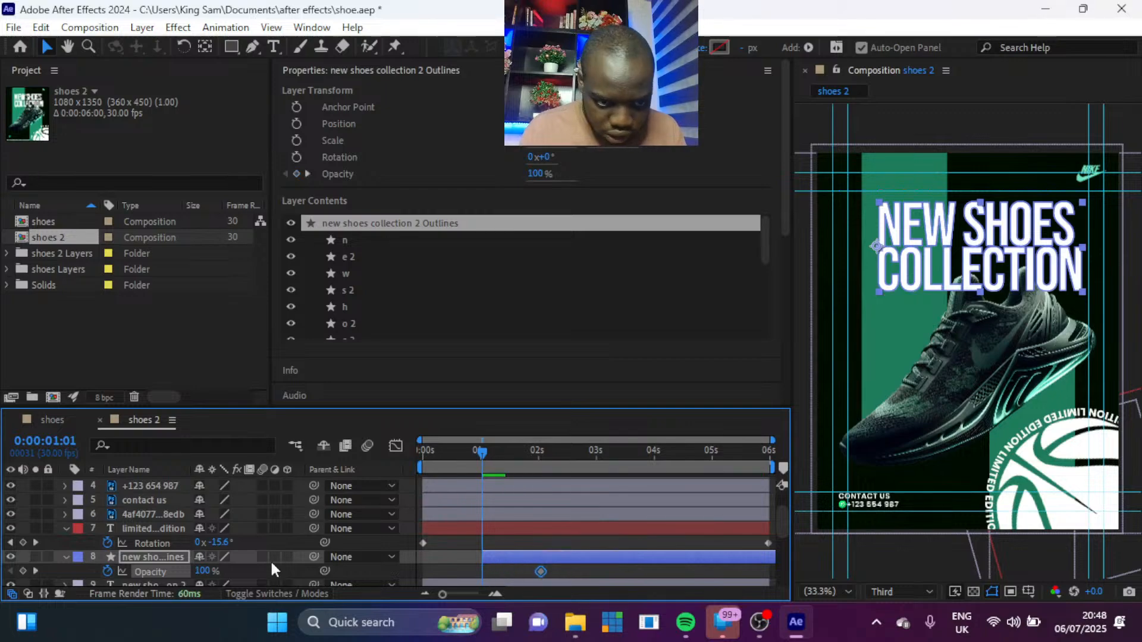
click(207, 572)
text(0)
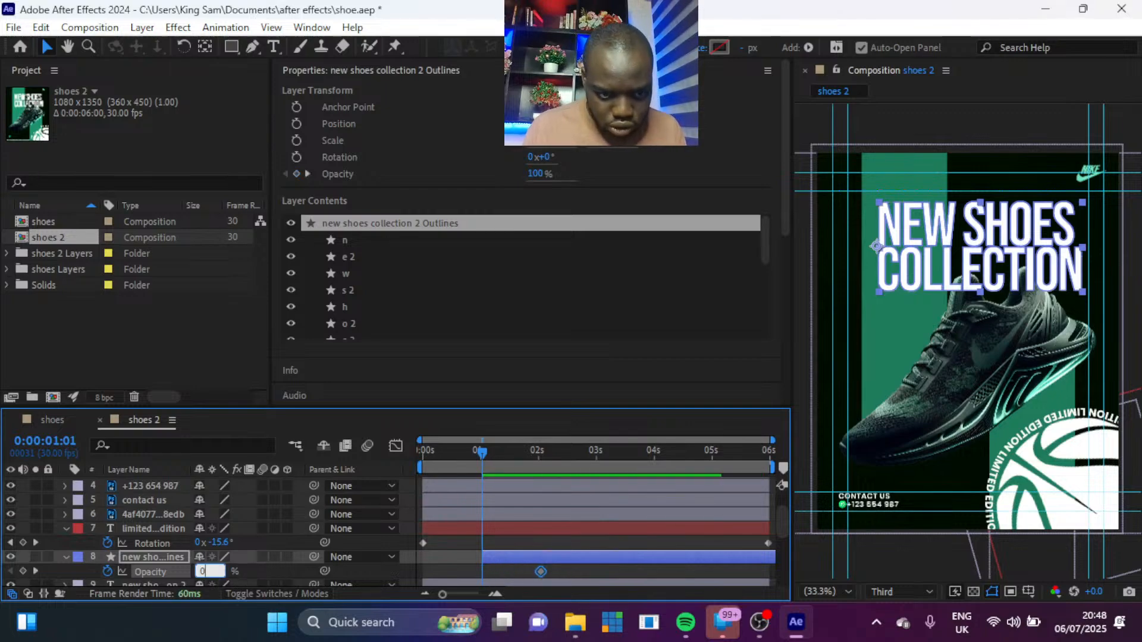
key(Return)
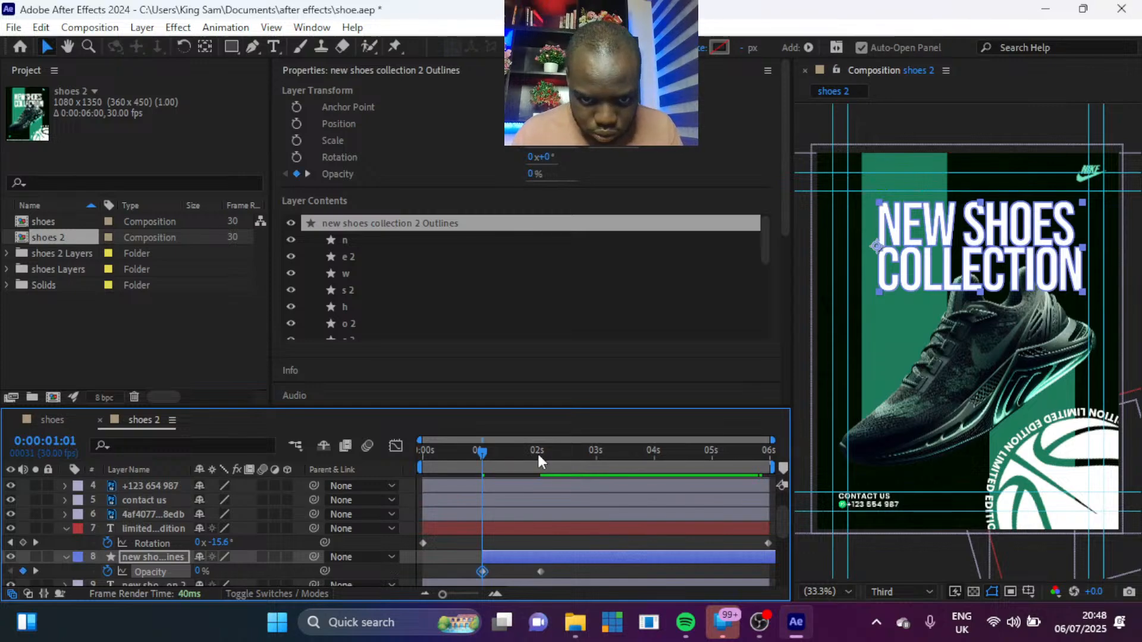
click(537, 451)
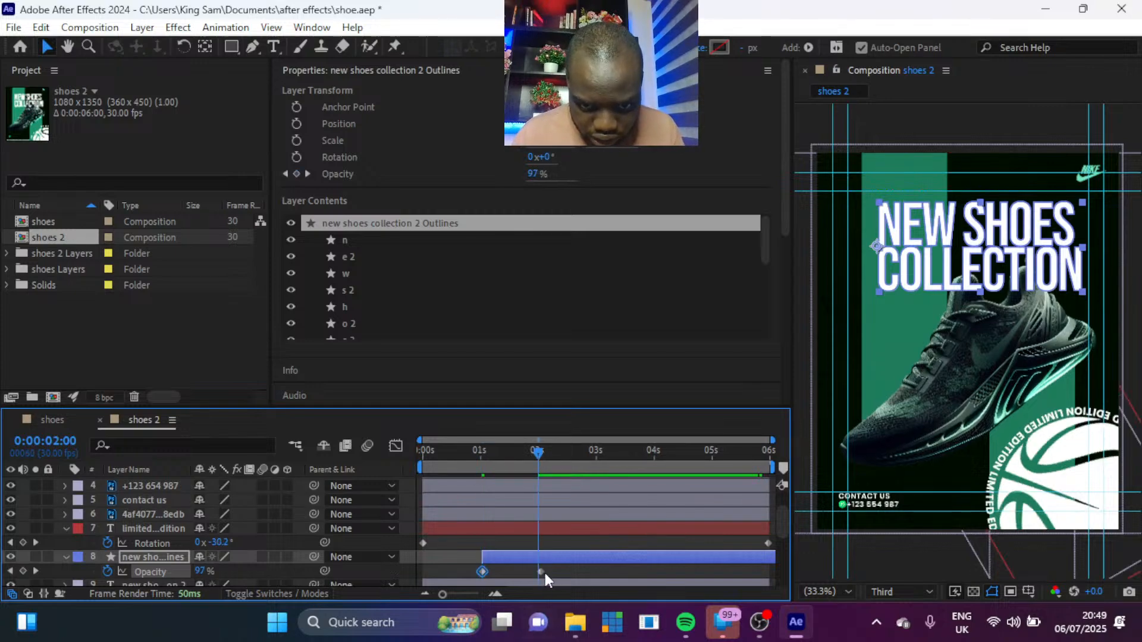
drag(542, 573, 540, 576)
key(Home)
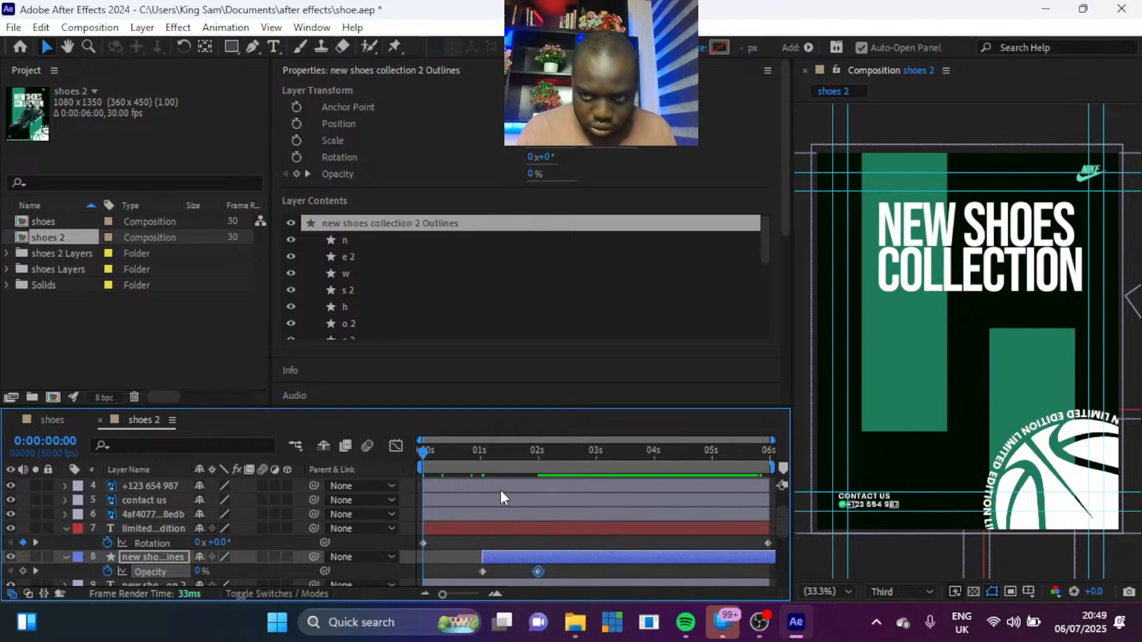
drag(486, 459, 389, 444)
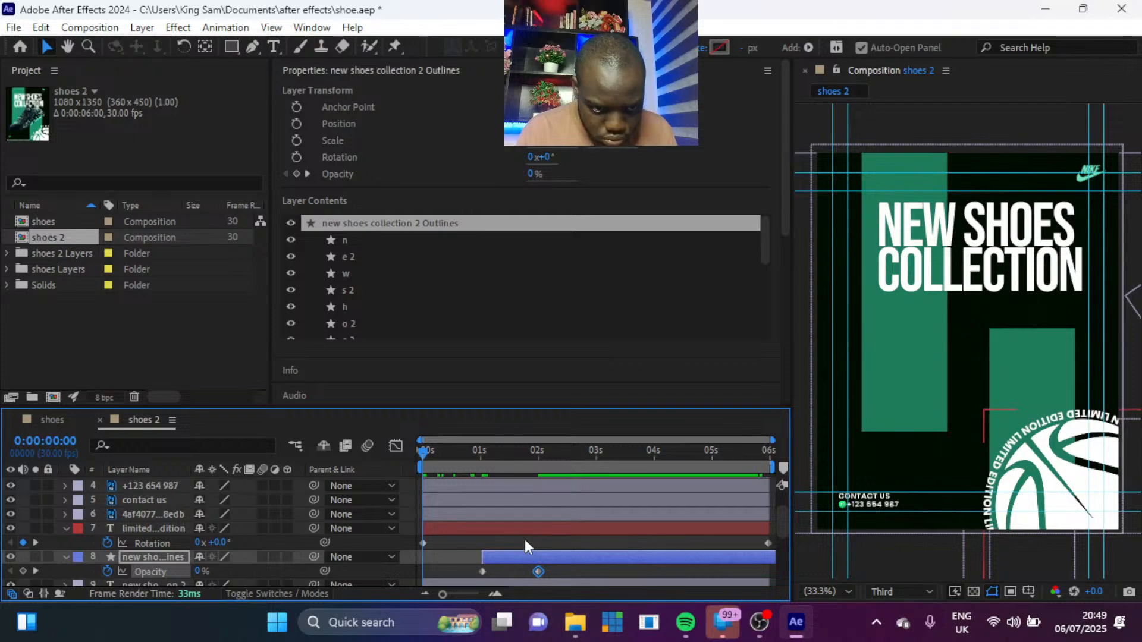
Step: Undo the outlines layer's fade-in back to the single 100% opacity keyframe at 0:00:01:01
key(ctrl+x)
key(k)
key(ctrl+v)
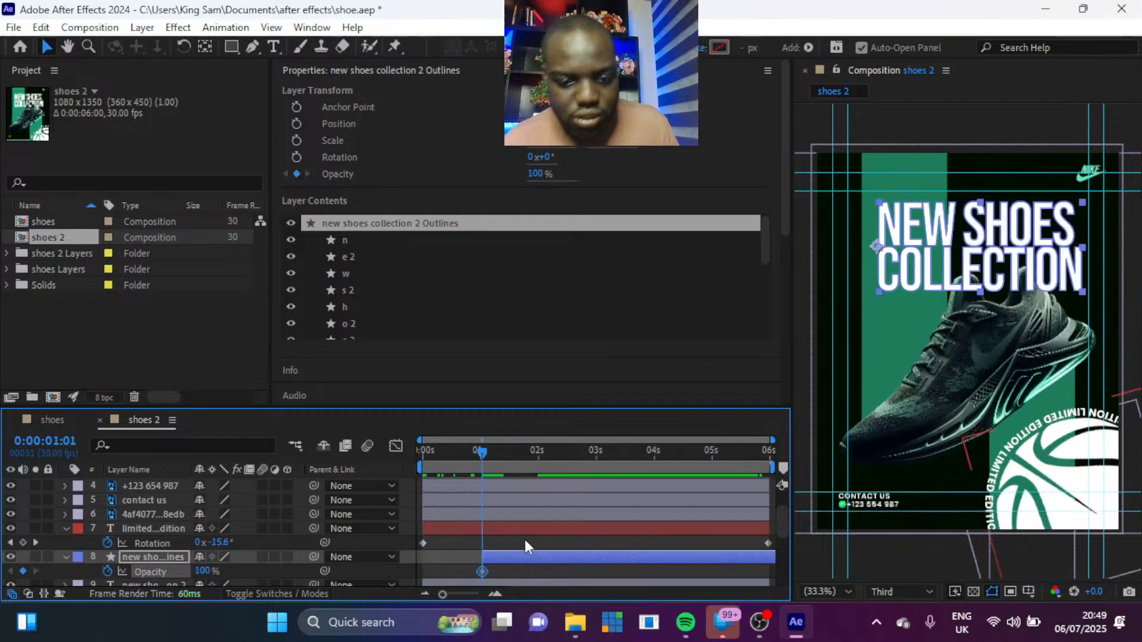
Step: Undo the outlines layer's remaining opacity keyframe and its time shift, back to a start at 0:00:00:00
key(Delete)
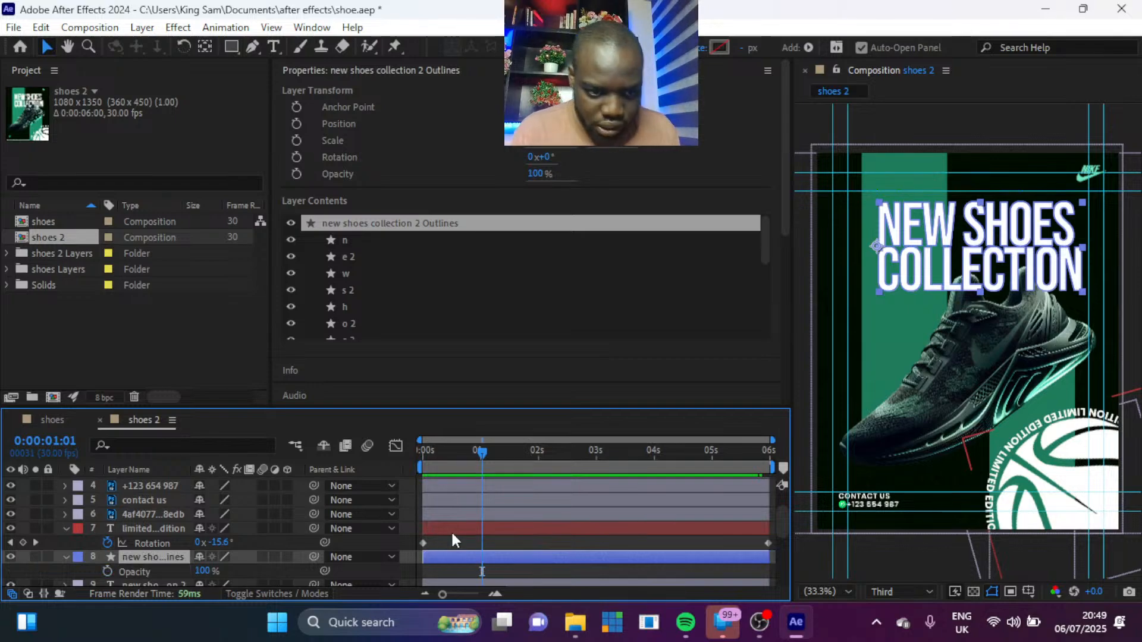
drag(780, 520, 783, 533)
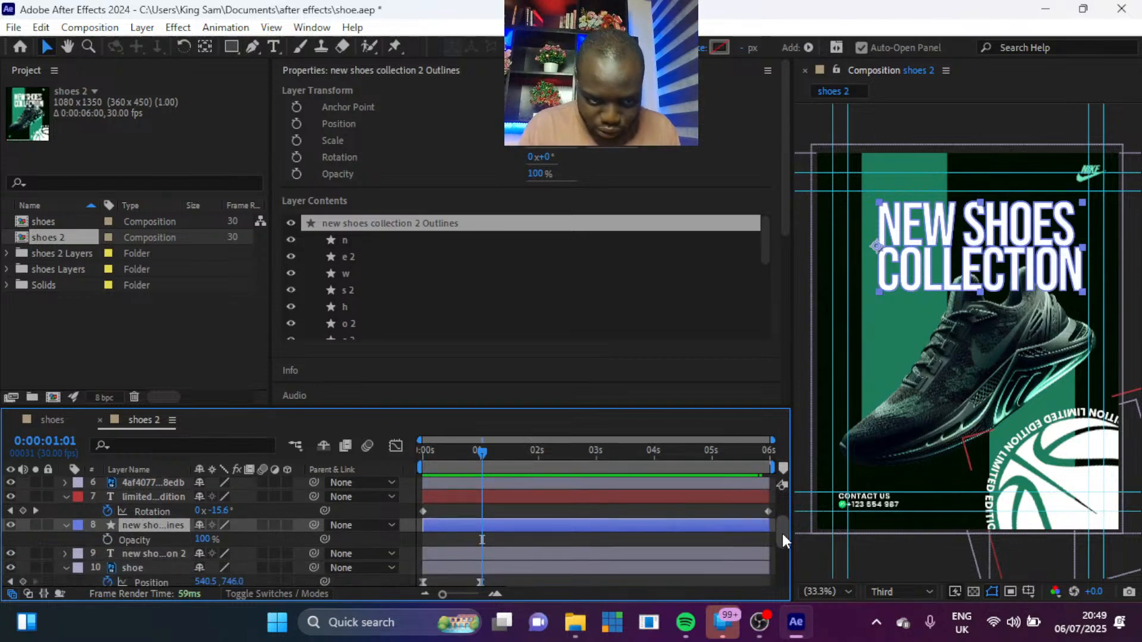
Step: Shift the solid new shoes collection 2 text layer to start at 0:00:01:00
click(533, 553)
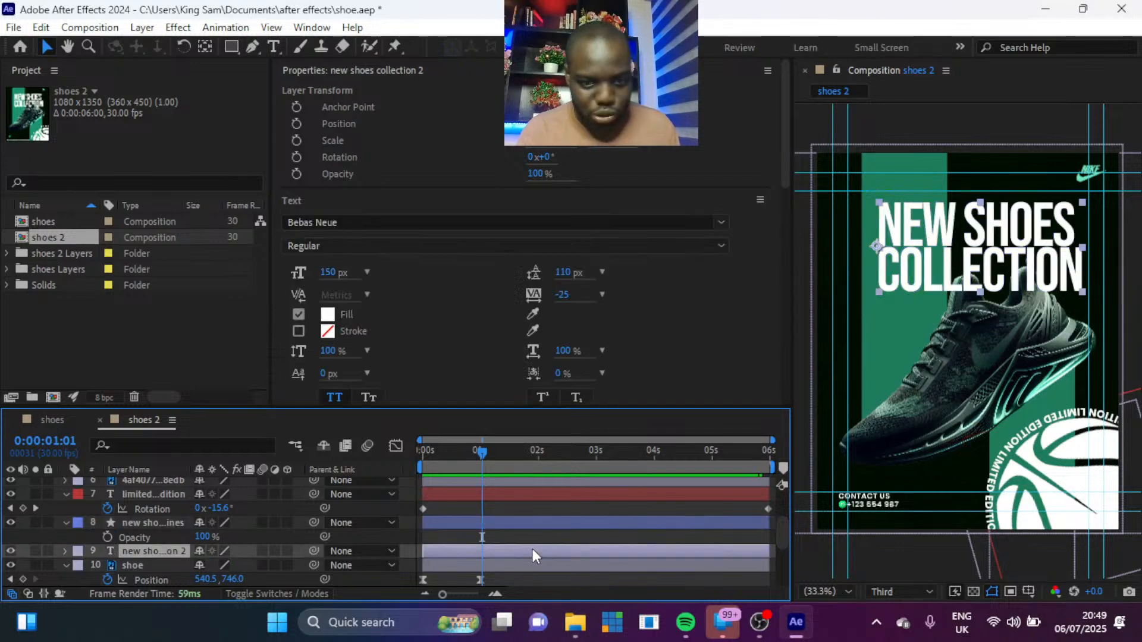
click(482, 449)
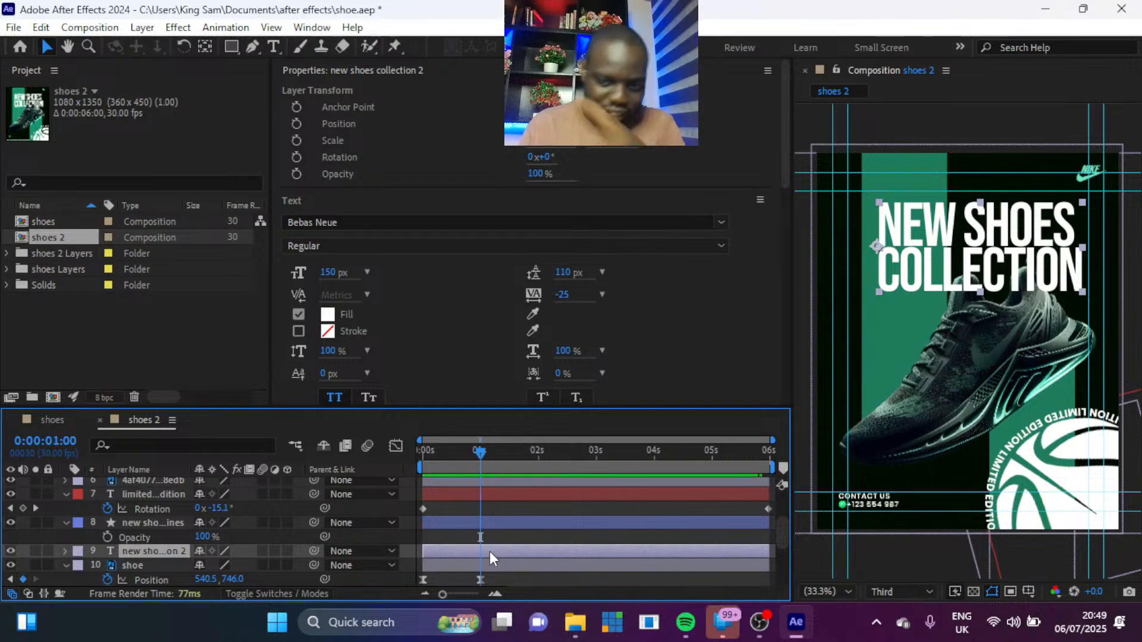
key(alt+bracketleft)
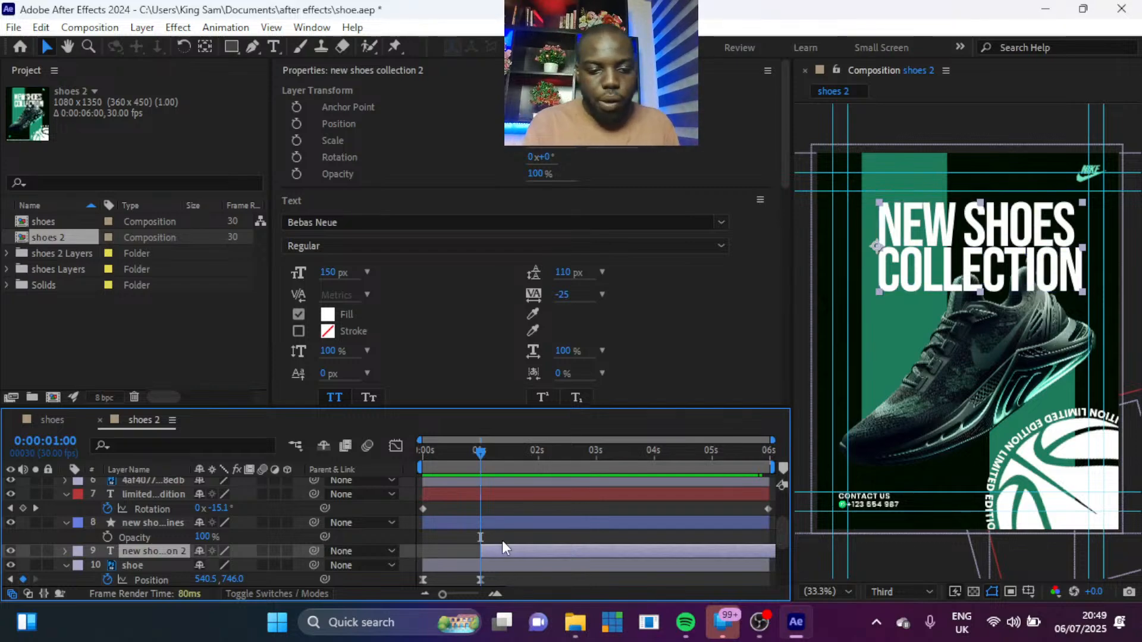
Step: Fade the solid headline text layer in from 0% opacity at 0:00:01:00 to 100% at 0:00:02:00
key(t)
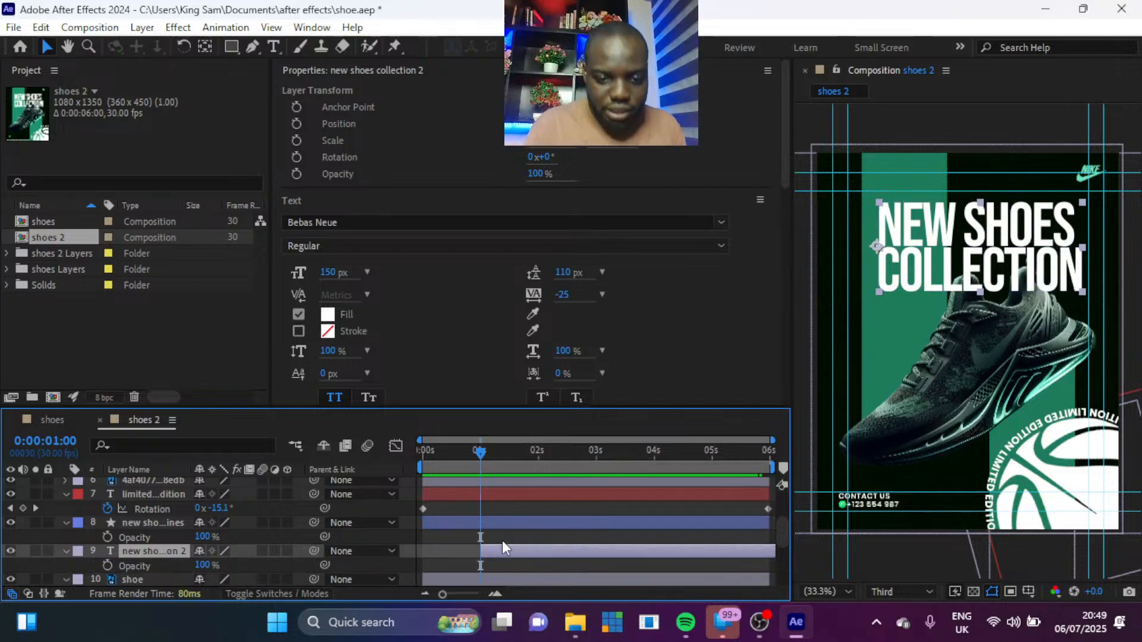
click(109, 563)
drag(480, 565, 543, 566)
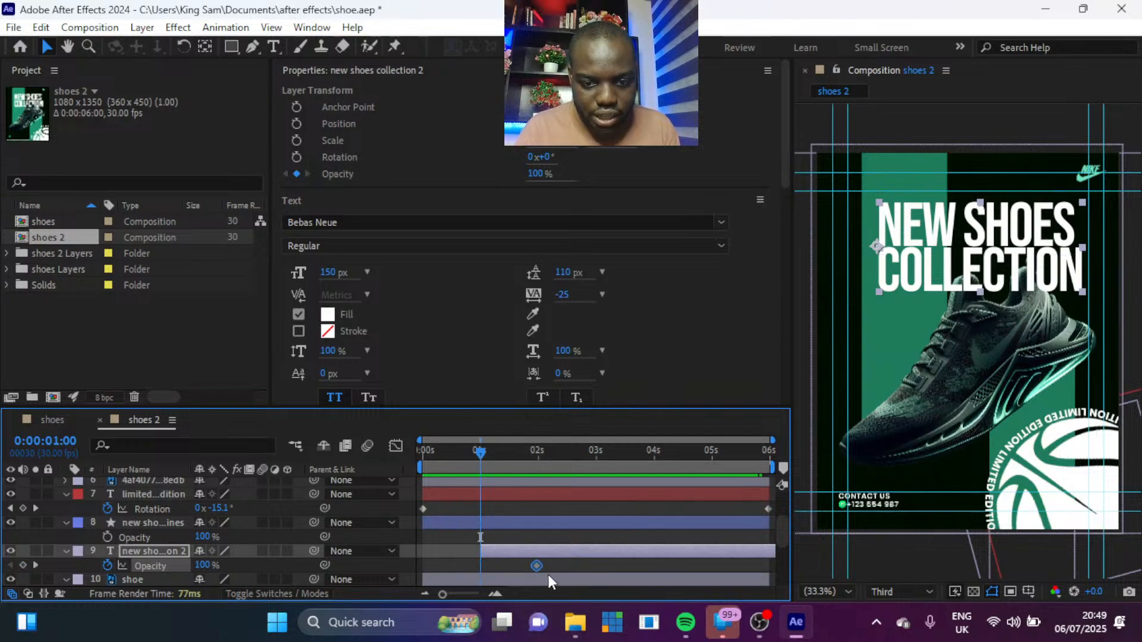
click(204, 565)
text(0)
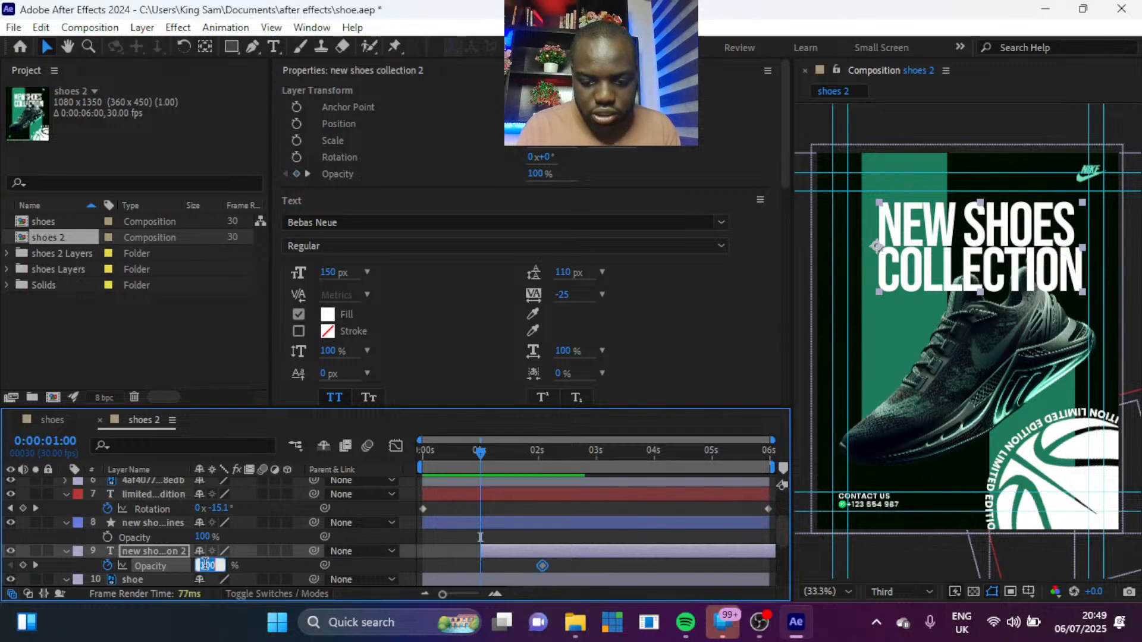
key(Return)
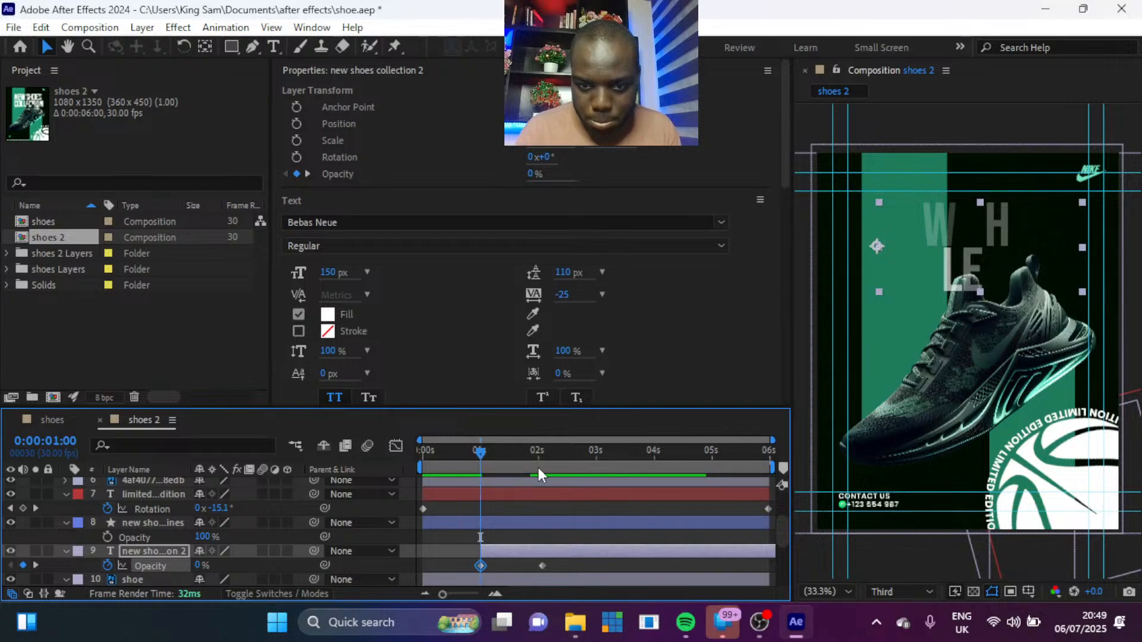
click(538, 455)
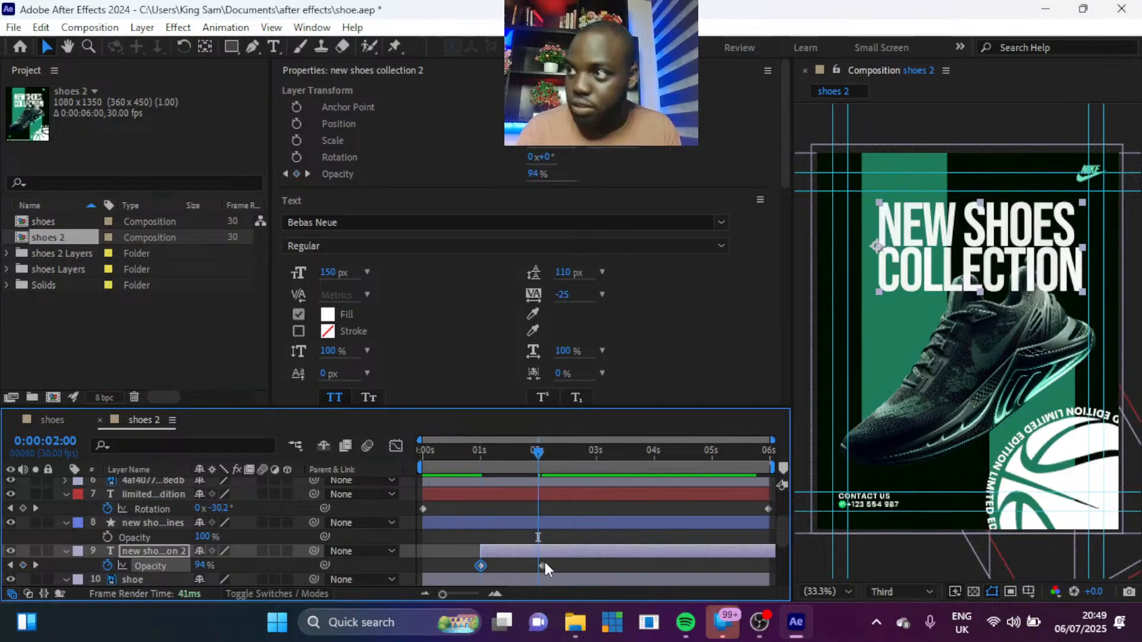
drag(544, 566, 538, 566)
Step: Preview the headline fade from the first frame and extend it by moving the 100% opacity keyframe to about 0:00:02:25
drag(481, 444, 293, 424)
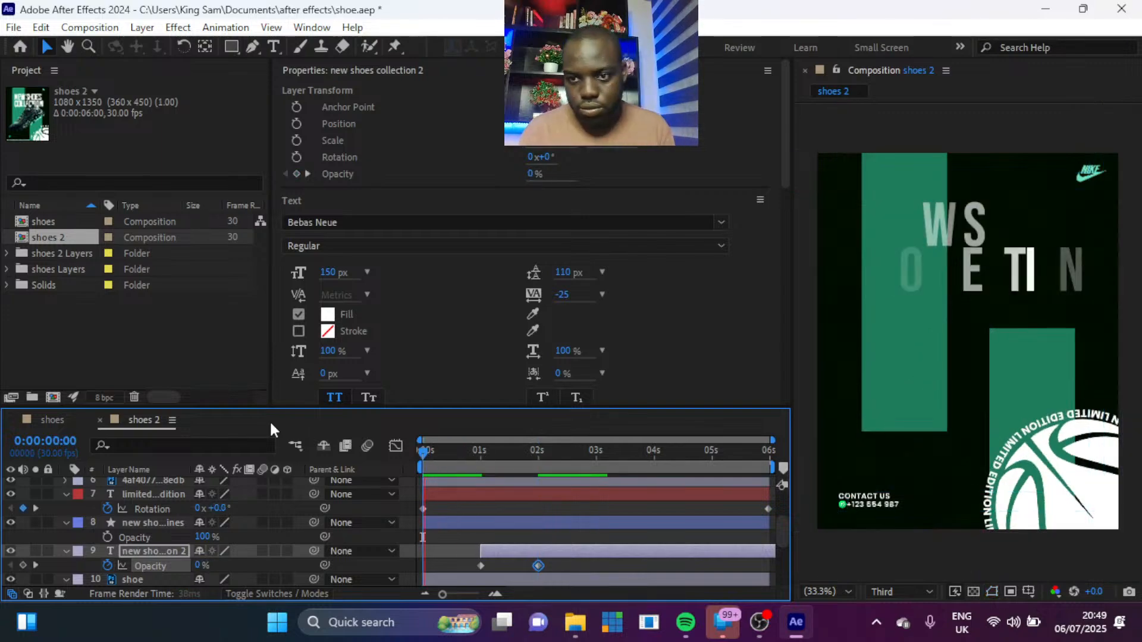
key(space)
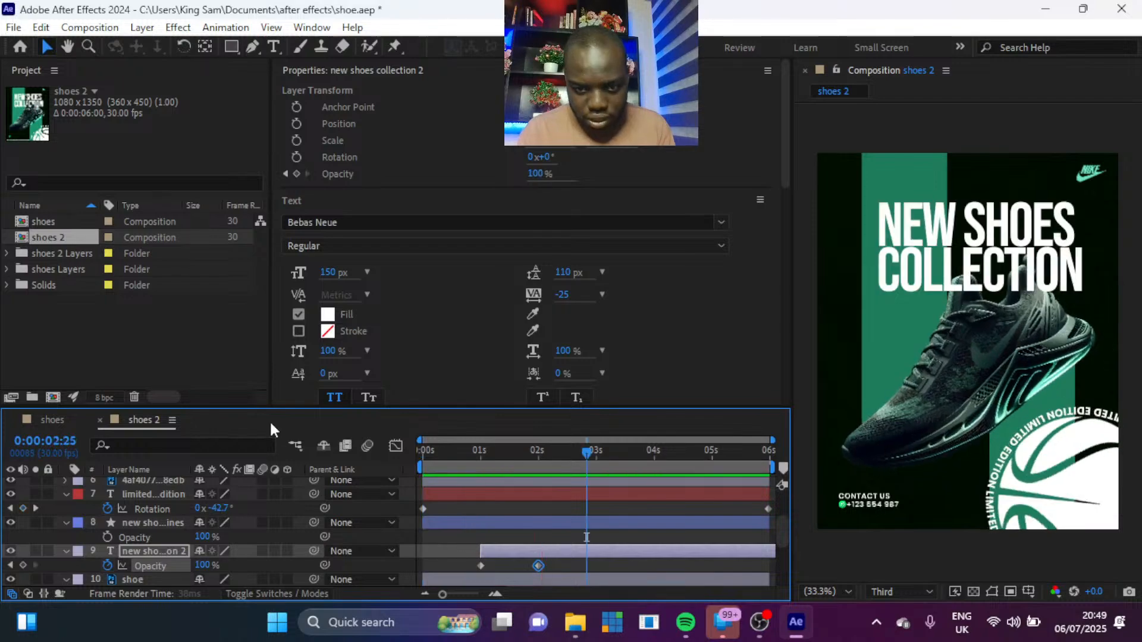
drag(539, 566, 588, 566)
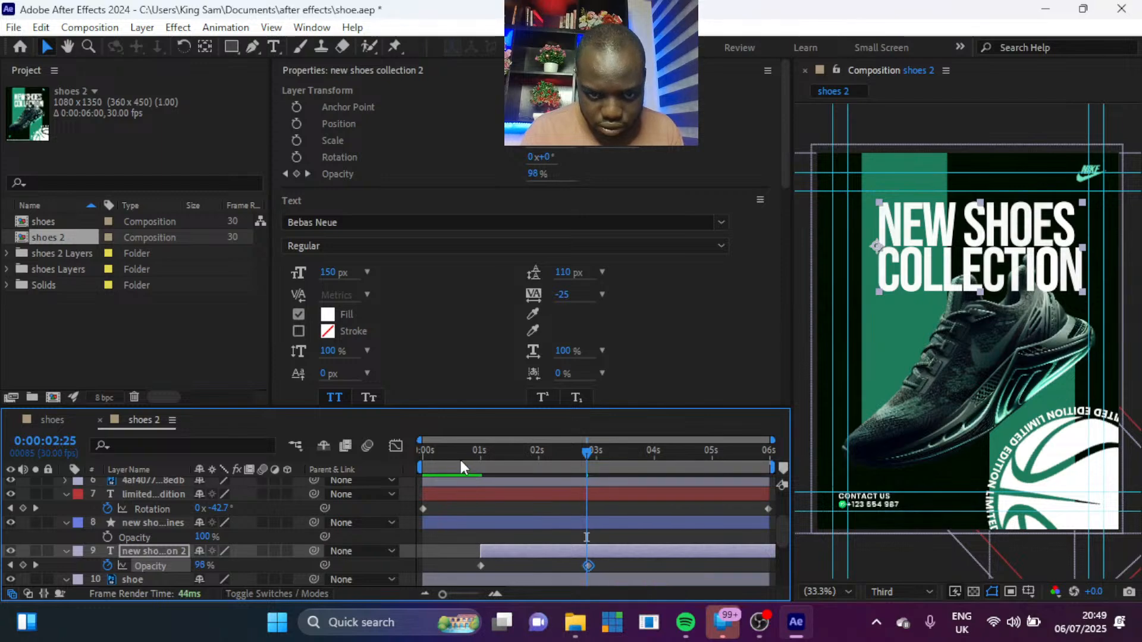
Step: Play the composition from the first frame to check the lengthened headline fade
drag(462, 458, 433, 451)
key(space)
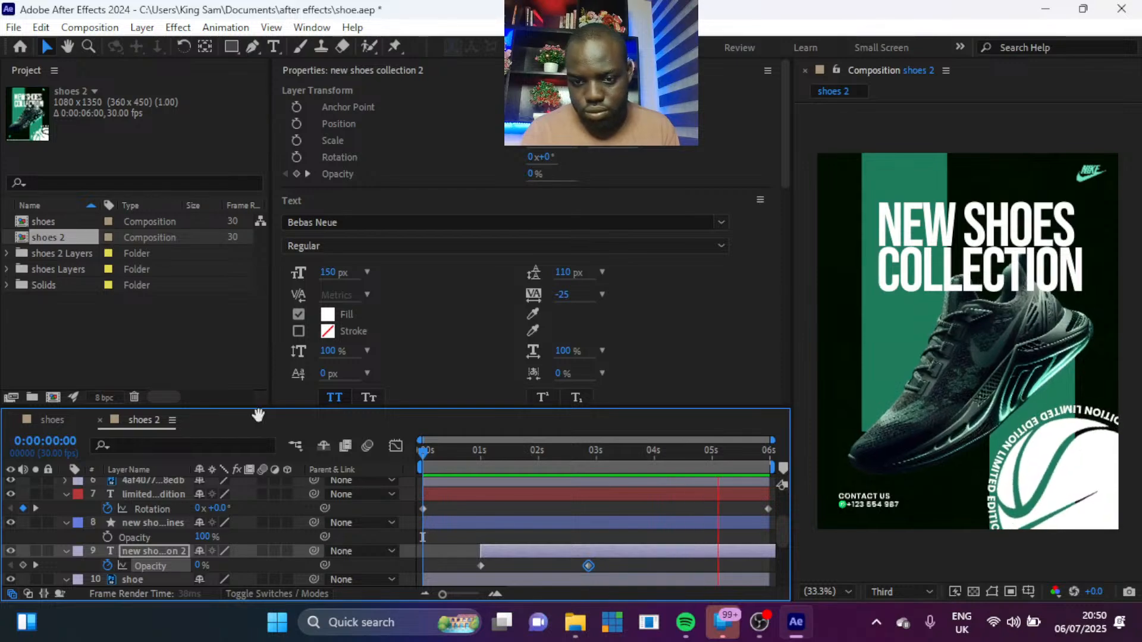
key(space)
Step: Set the preview resolution to Quarter and play the composition from the first frame
click(897, 588)
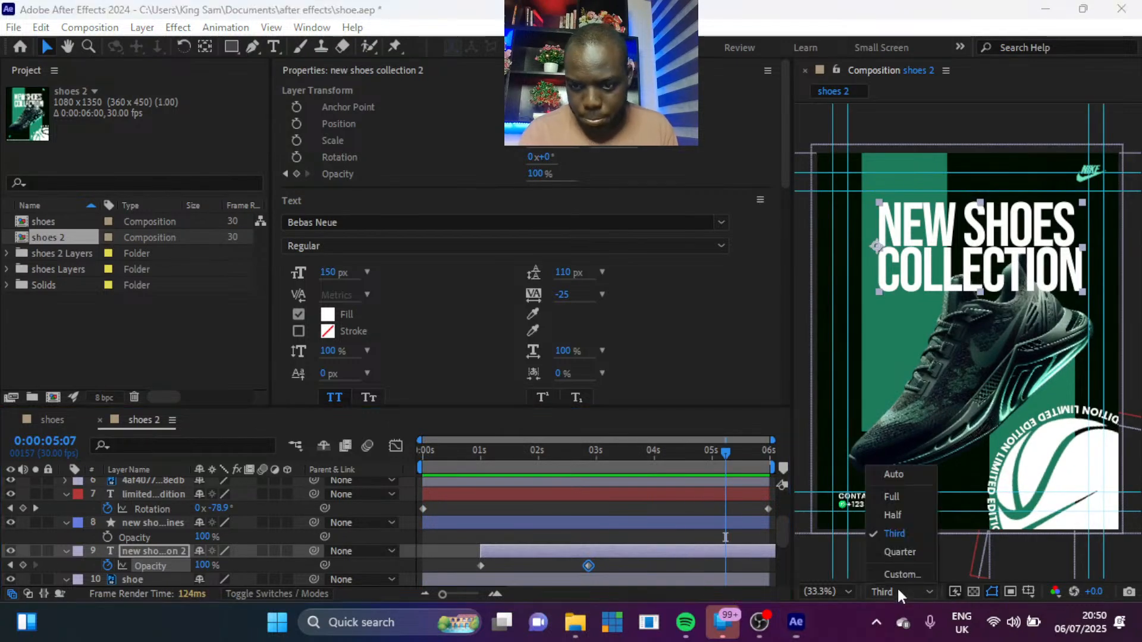
click(898, 550)
key(space)
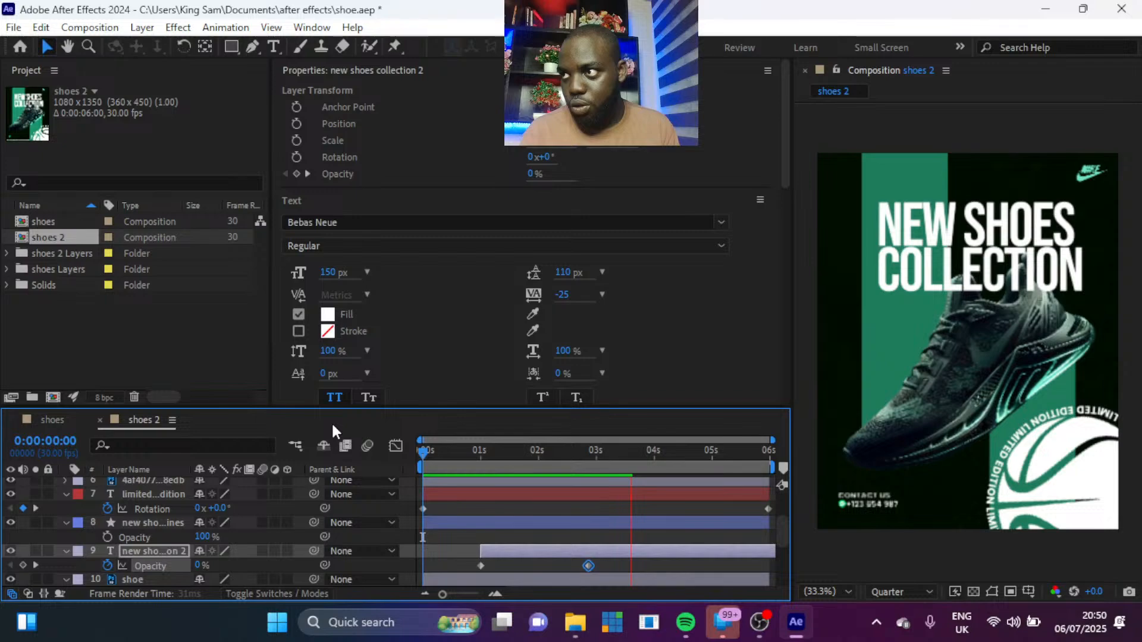
key(space)
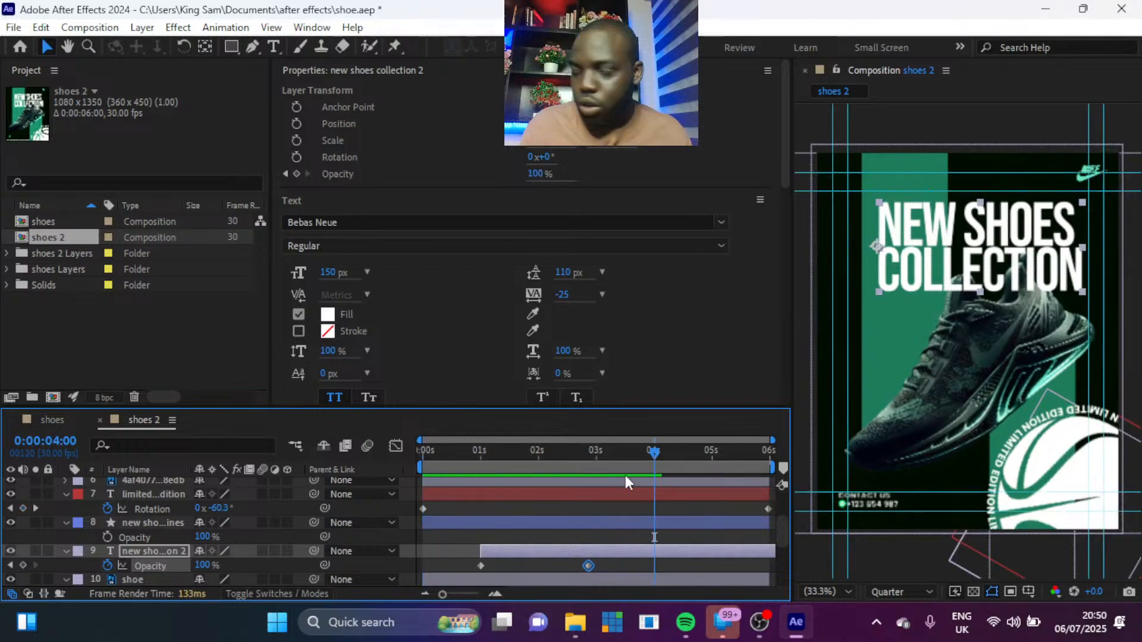
key(Home)
key(space)
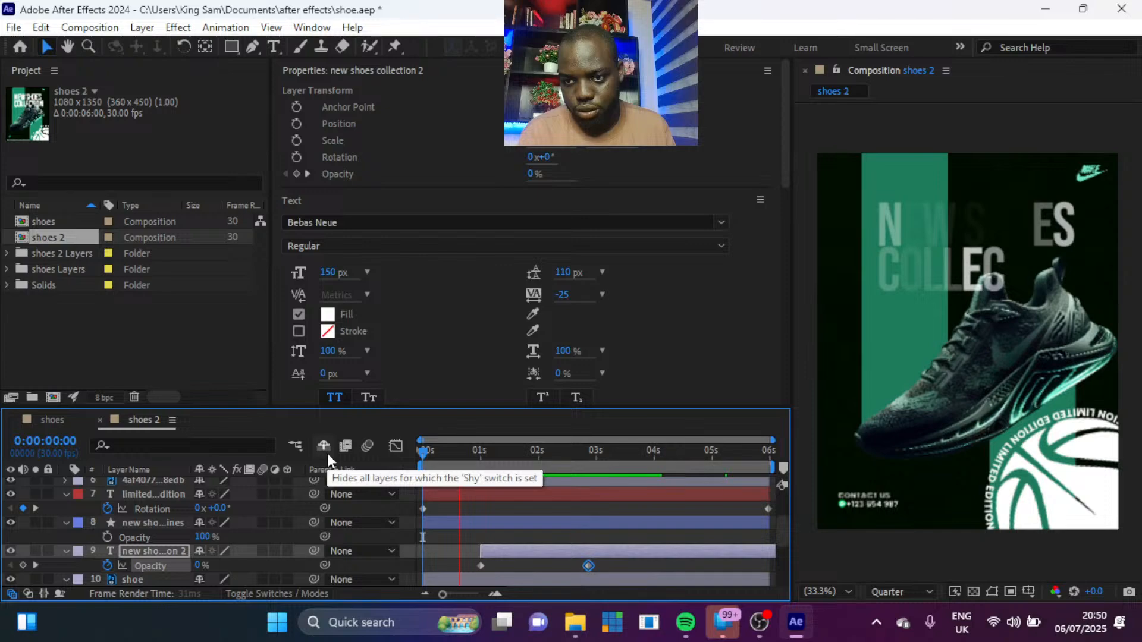
key(space)
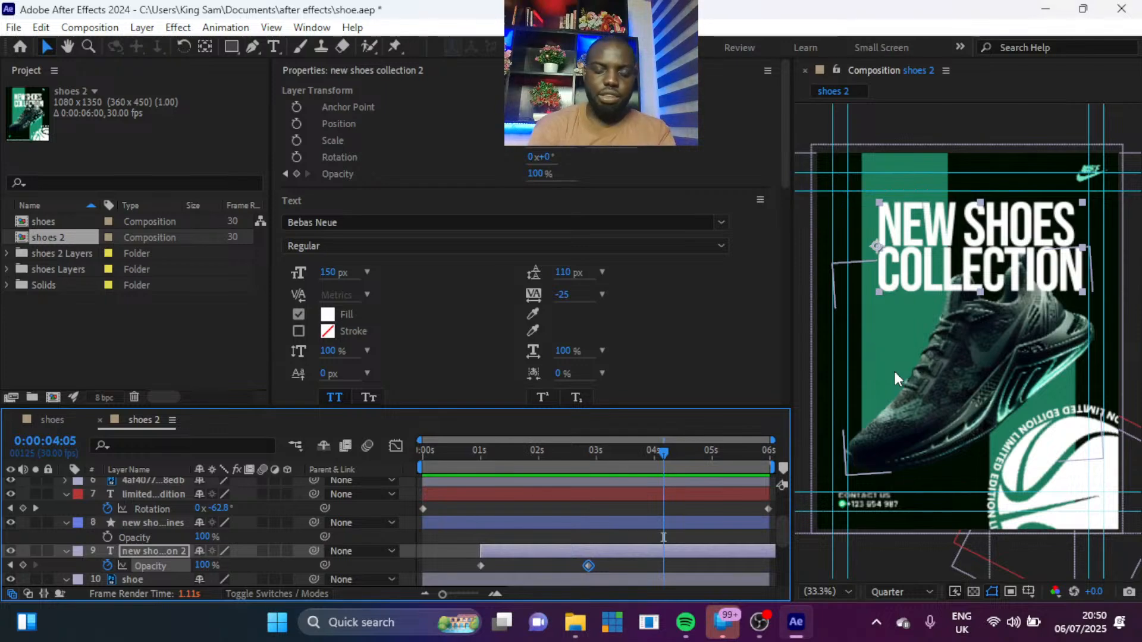
Step: Switch to File Explorer's tutorial folder and compare the shoes 2 and shoes flyer images at full window size
mouse_move(580, 635)
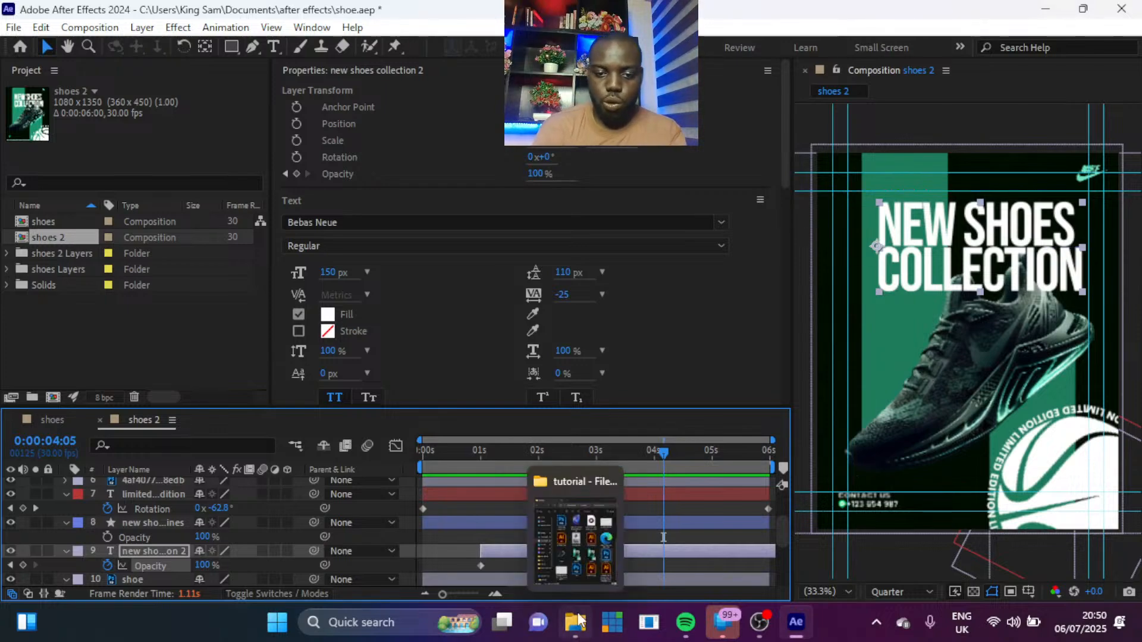
click(572, 535)
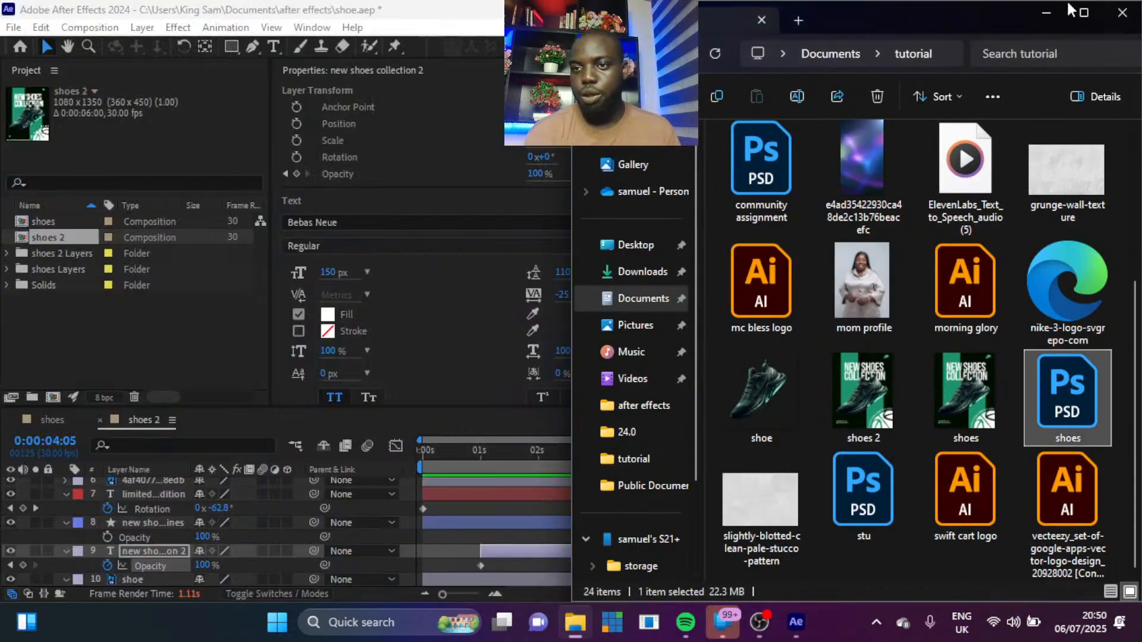
click(1083, 13)
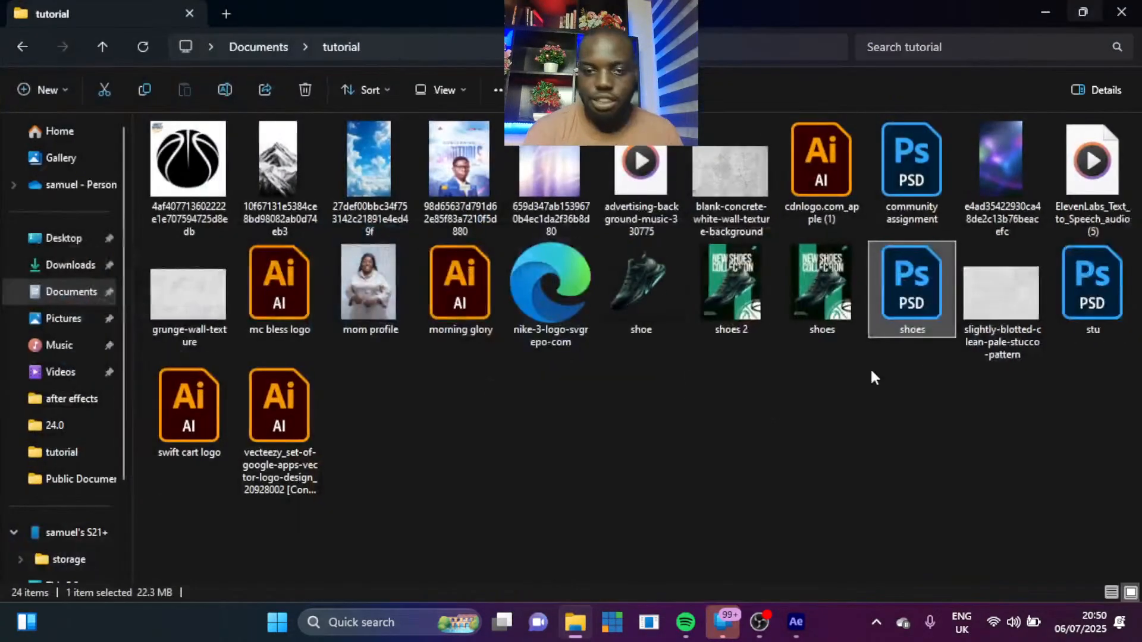
click(747, 292)
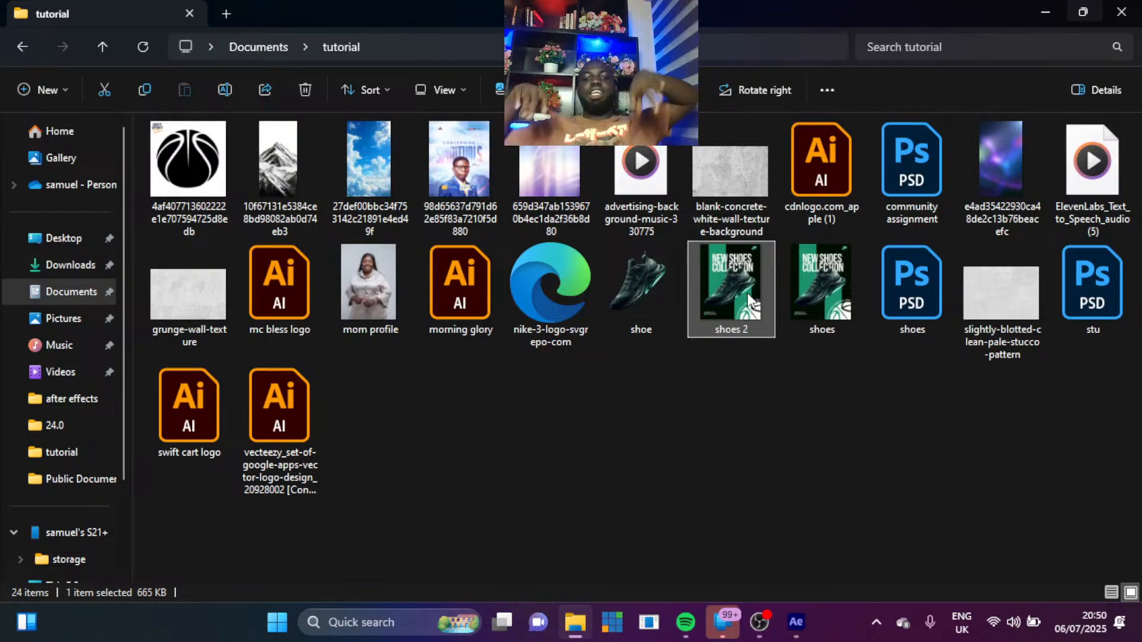
double_click(747, 293)
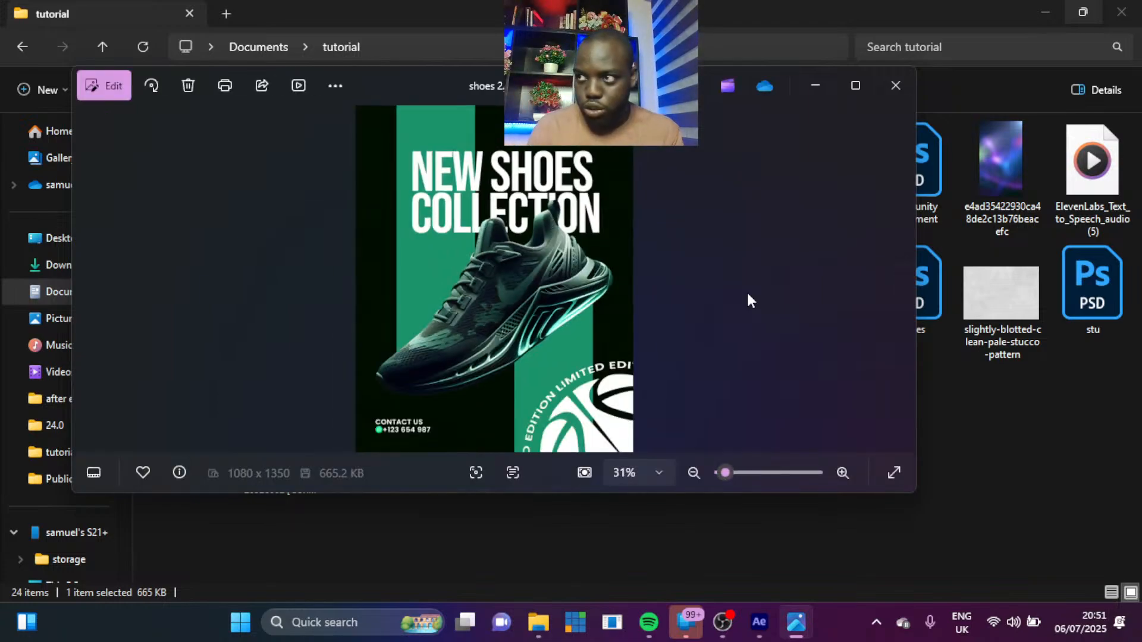
key(Left)
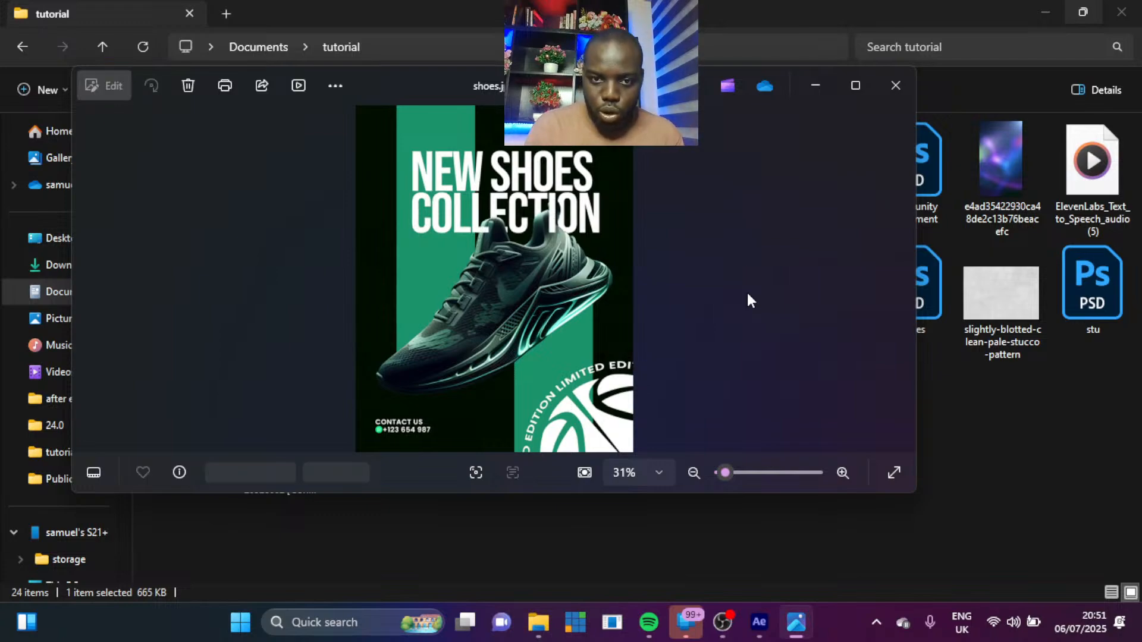
click(855, 87)
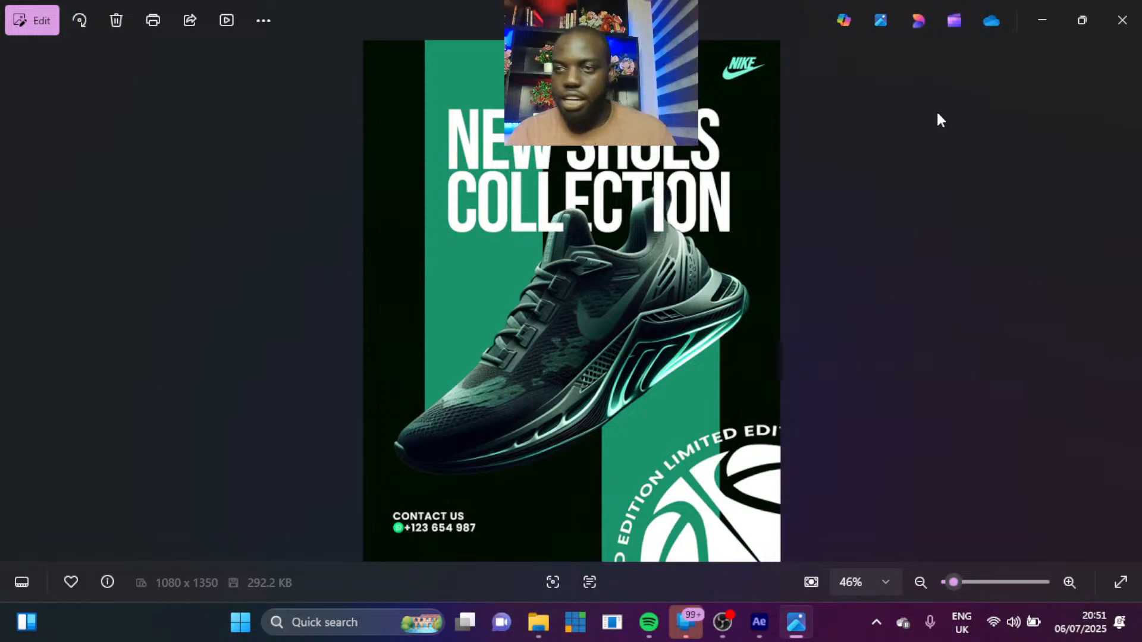
click(1115, 23)
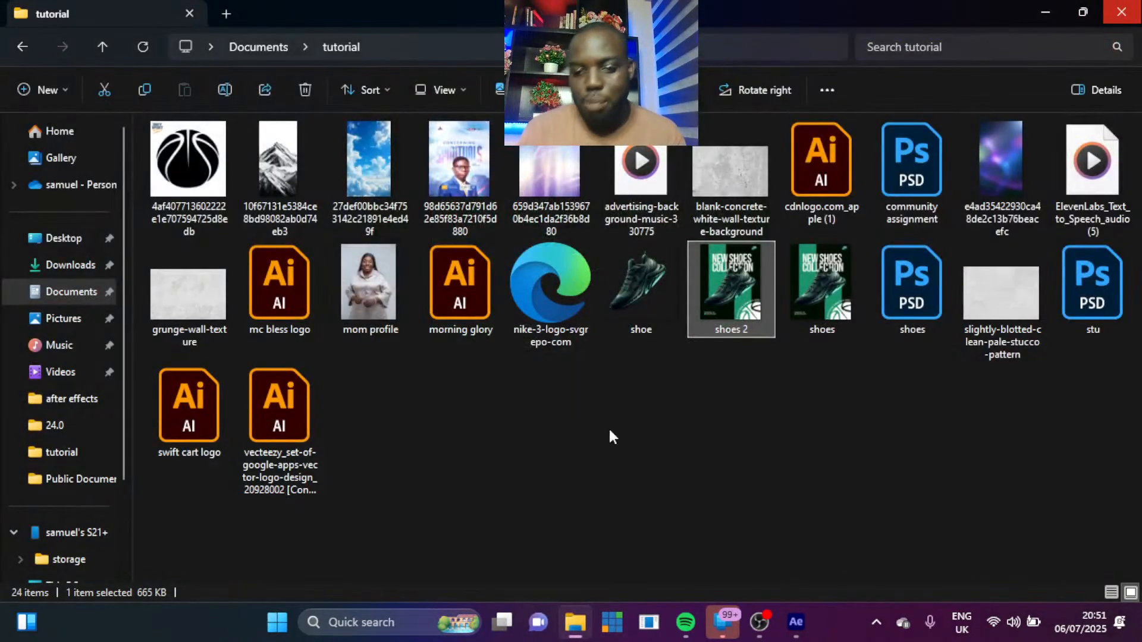
Step: Switch back to After Effects and move the shoe layer above the limited edition text layer, in front of the headline
click(800, 623)
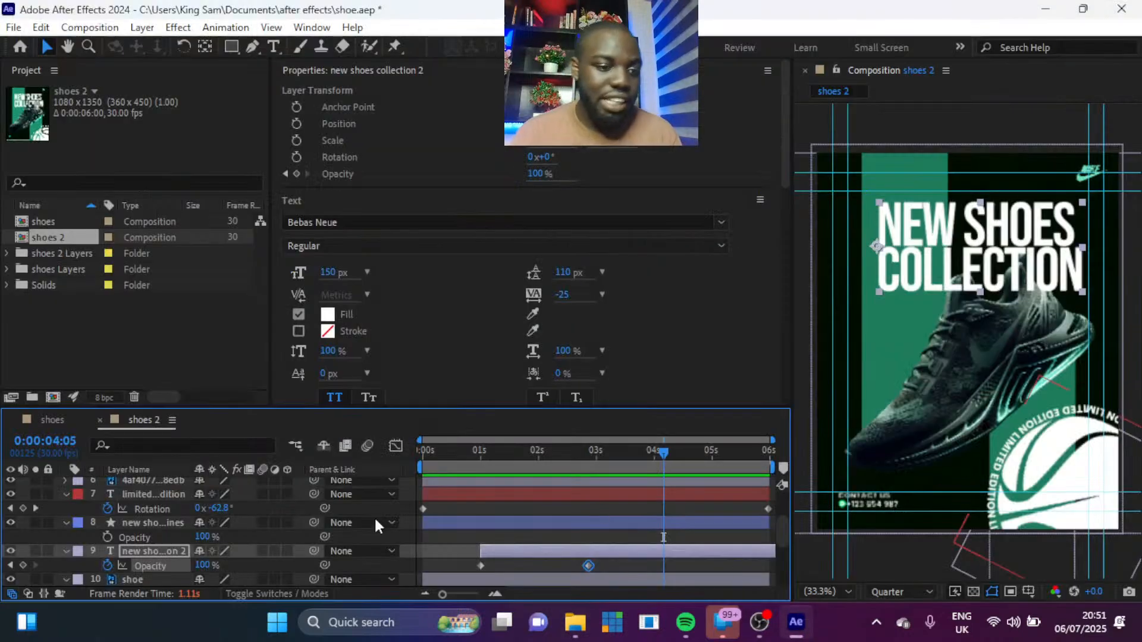
click(133, 580)
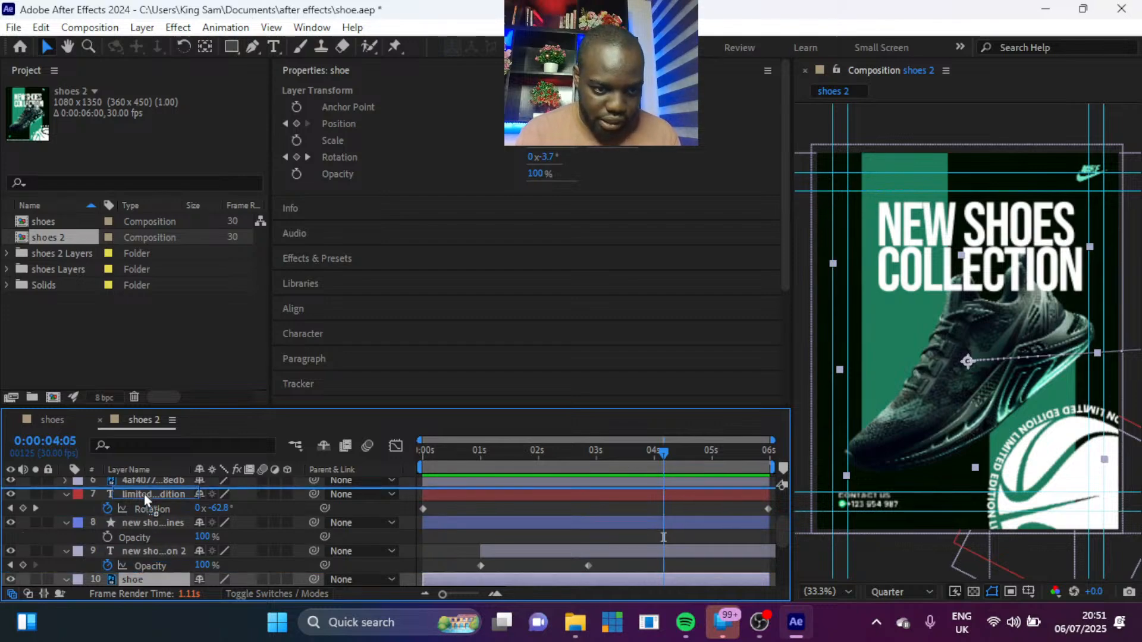
key(ctrl+bracketright)
key(ctrl+bracketright)
key(ctrl+bracketright)
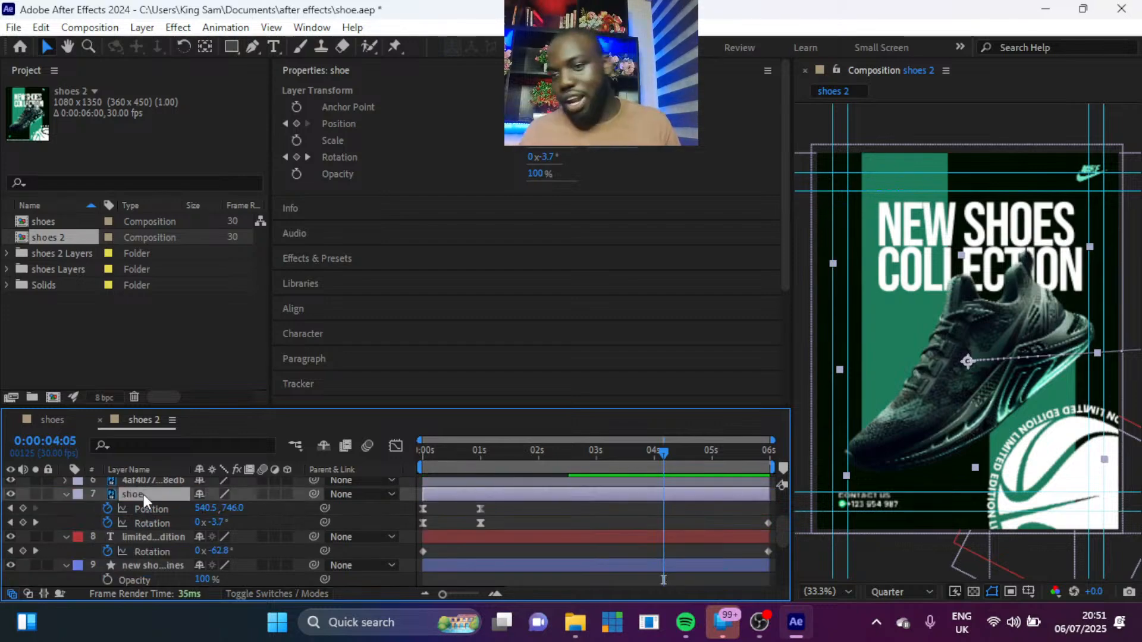
Step: Play the composition from the first frame with the shoe in front of the headline
key(Home)
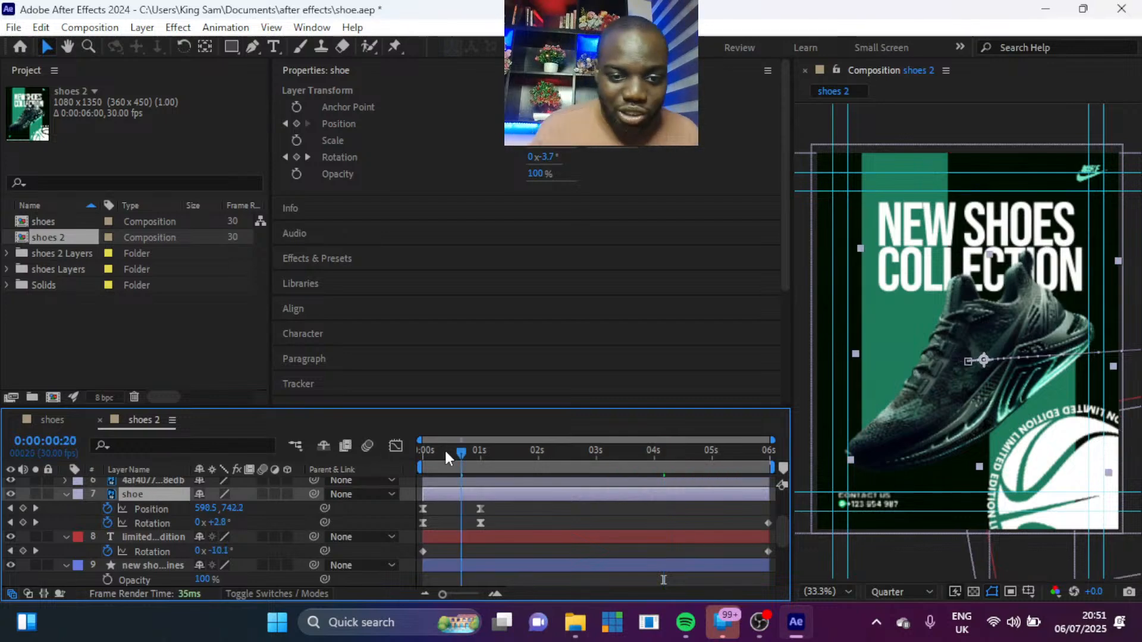
key(space)
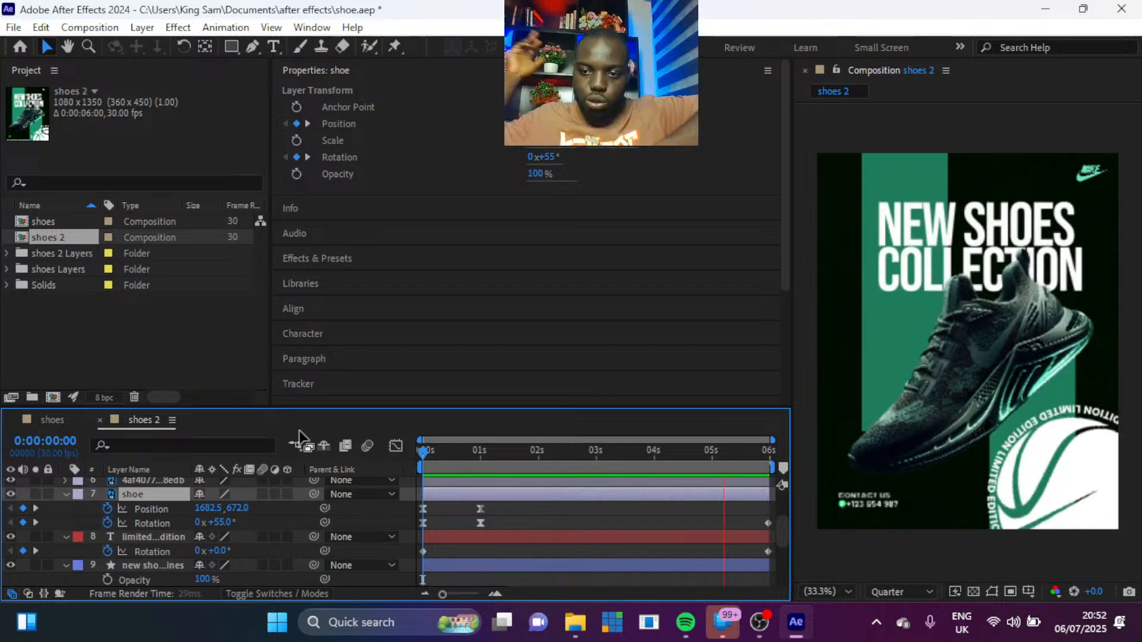
key(space)
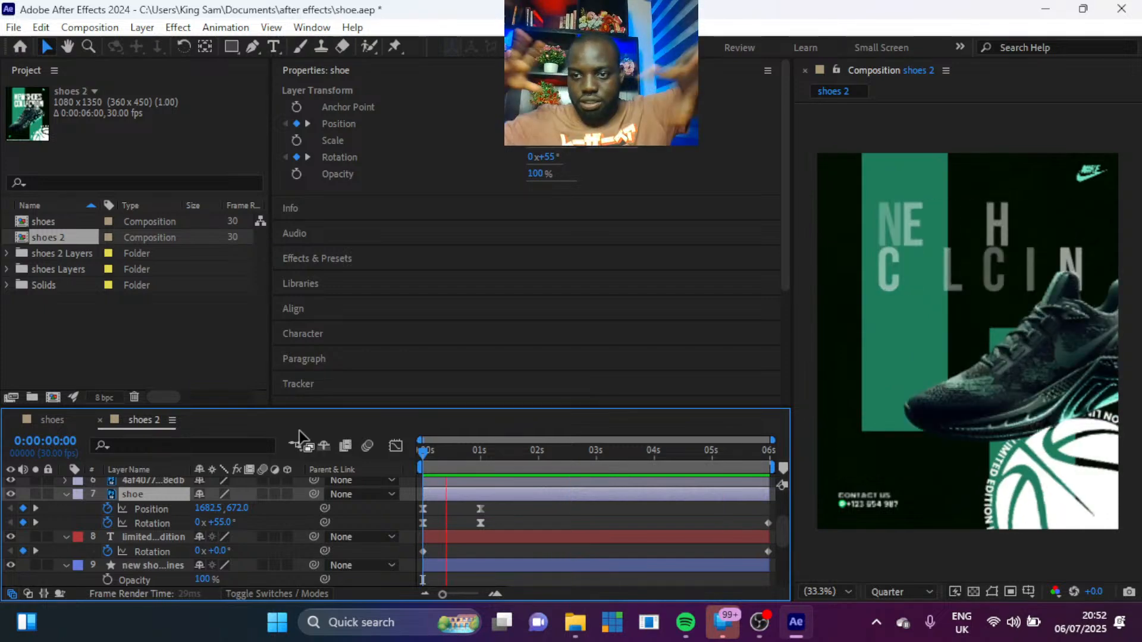
key(space)
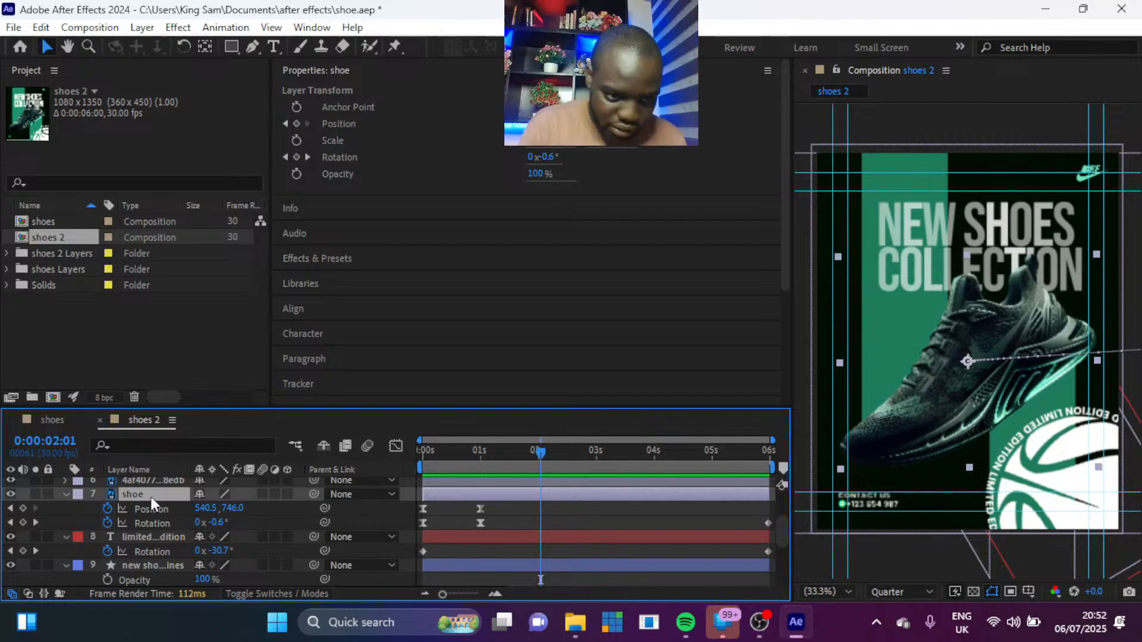
Step: Duplicate the NEW SHOES COLLECTION outlines and text layers together, with the preview resolution set to Full
drag(148, 494, 148, 540)
click(137, 568)
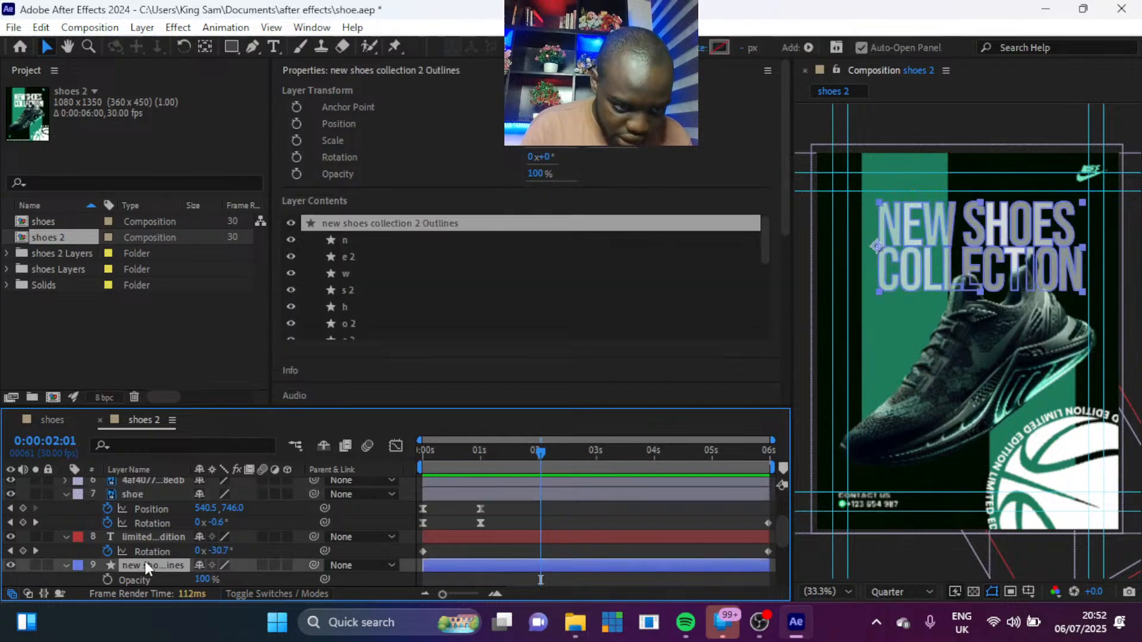
scroll(145, 561, down, 3)
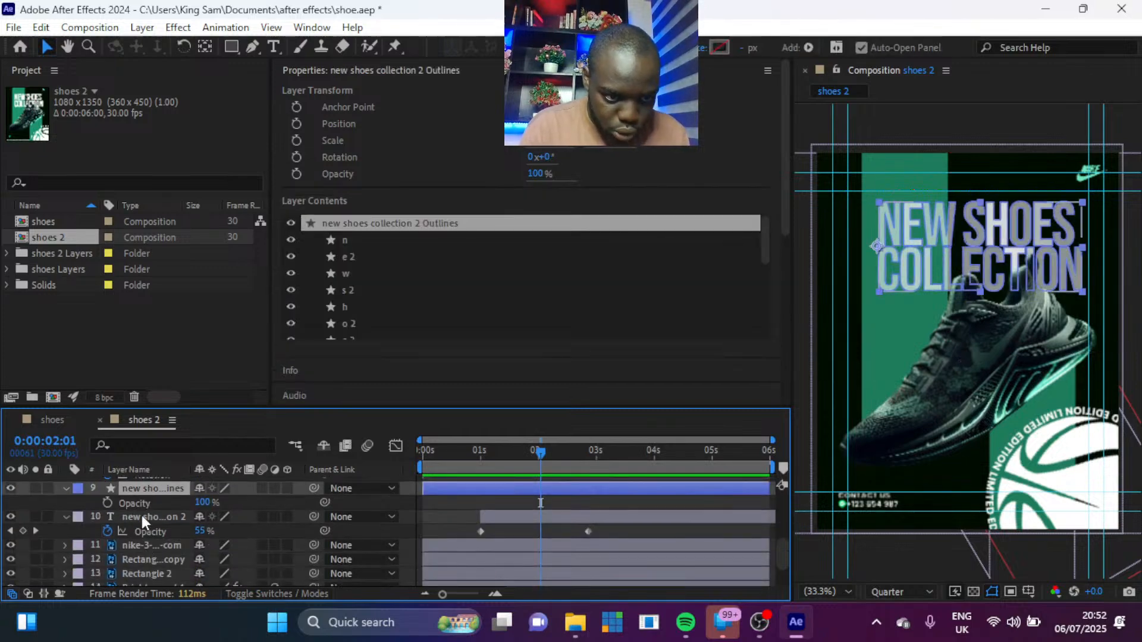
shift+click(142, 515)
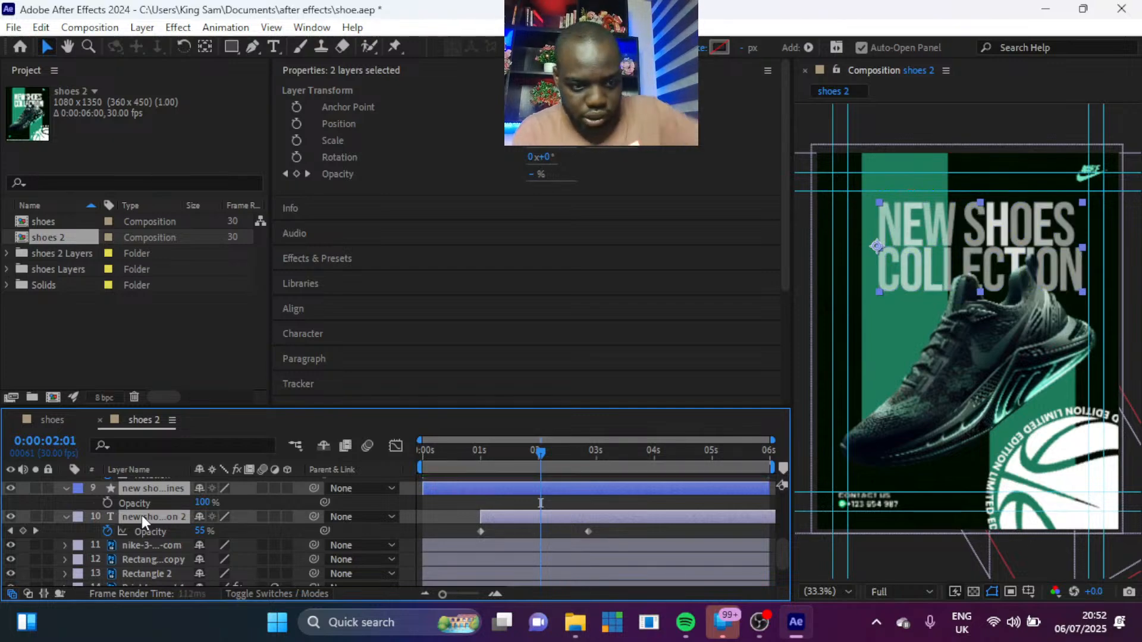
key(ctrl+j)
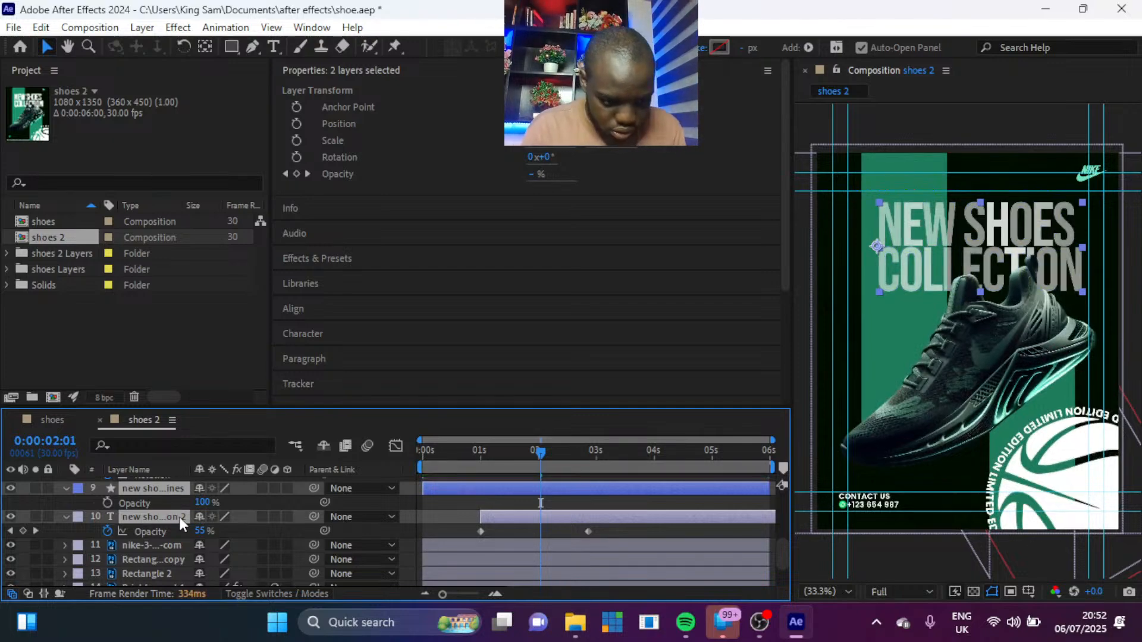
key(ctrl+d)
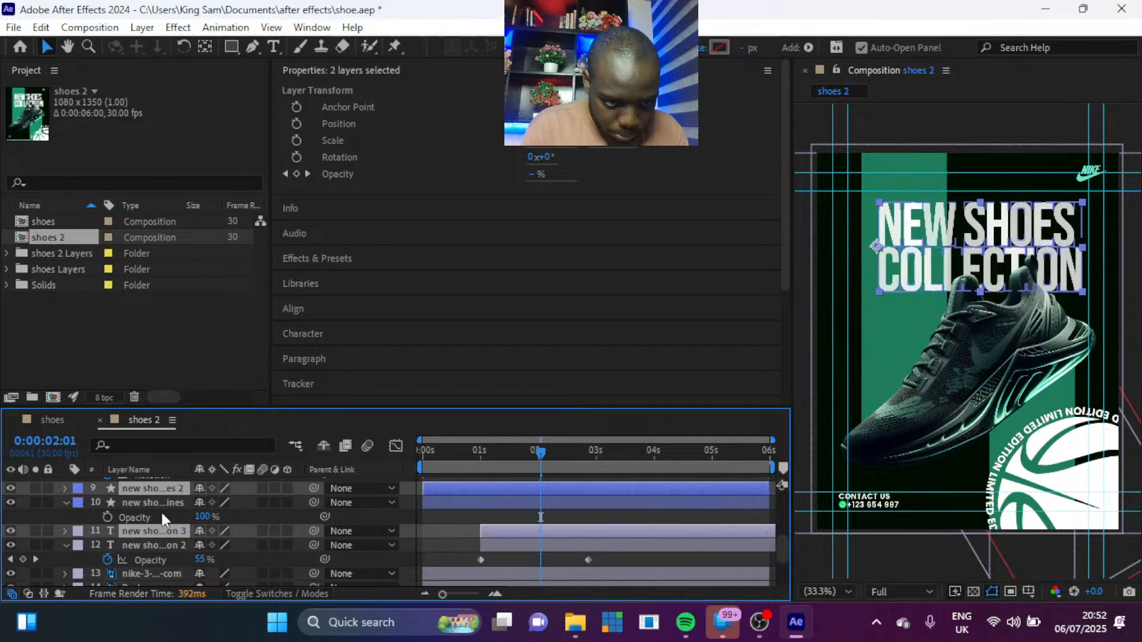
Step: Move the duplicated headline outlines and text layers above the shoe layer, directly below the basketball image layer
scroll(161, 512, up, 3)
drag(146, 570, 148, 489)
scroll(146, 502, up, 3)
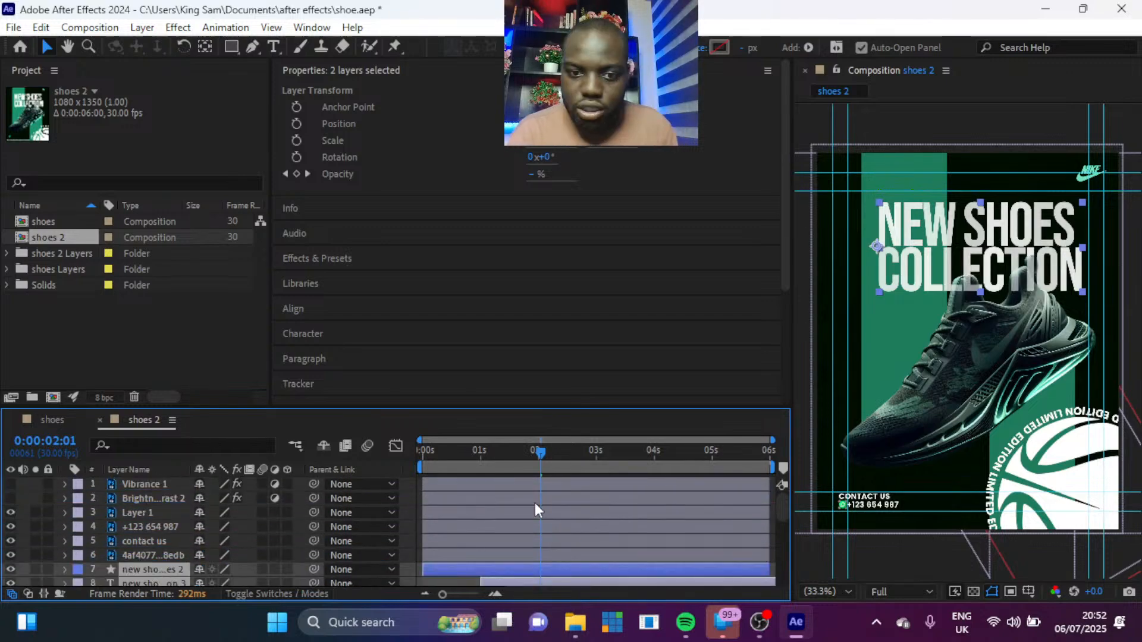
Step: Play the composition from the first frame with the duplicated headline layers in front of the shoe
key(Home)
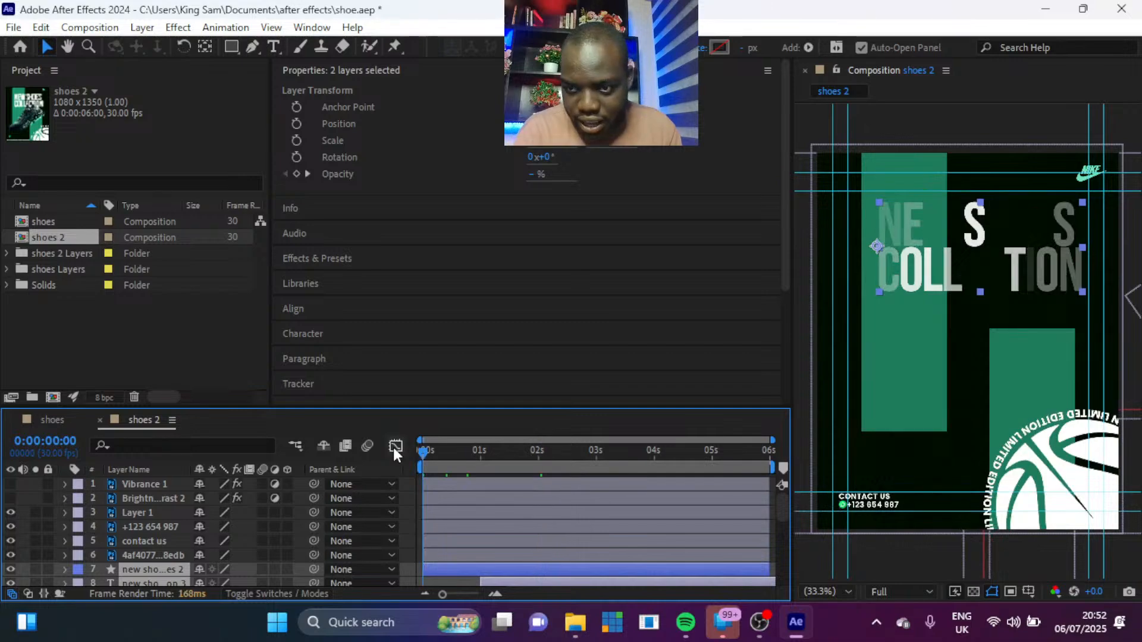
key(space)
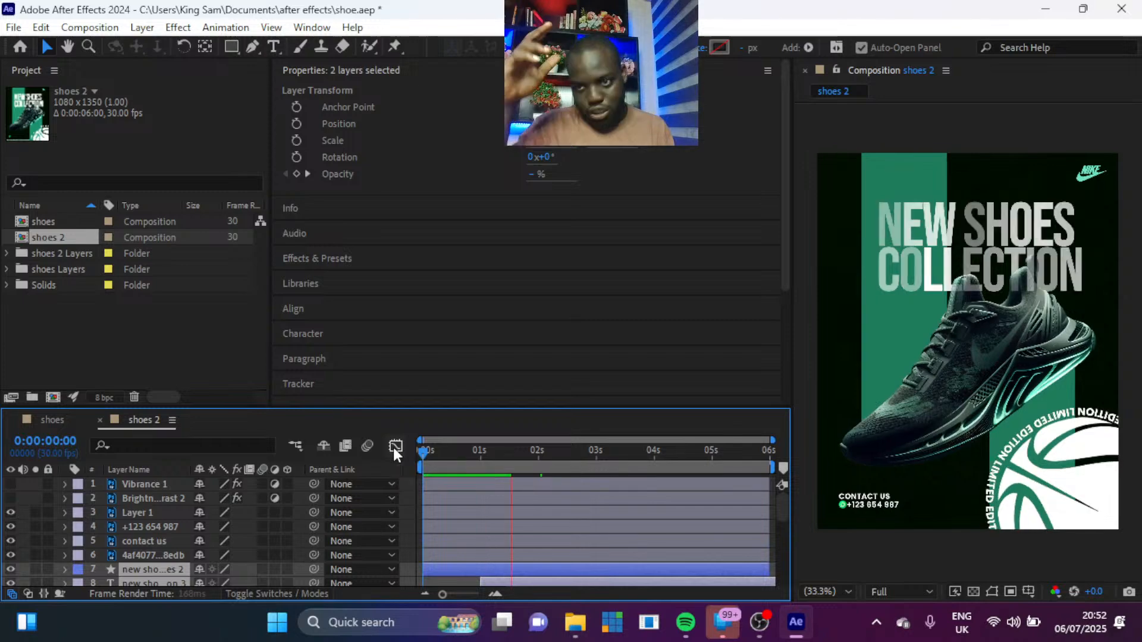
key(space)
Step: Switch to File Explorer's tutorial folder and view the shoes flyer image to examine how the headline letters overlap the shoe
key(alt+Tab)
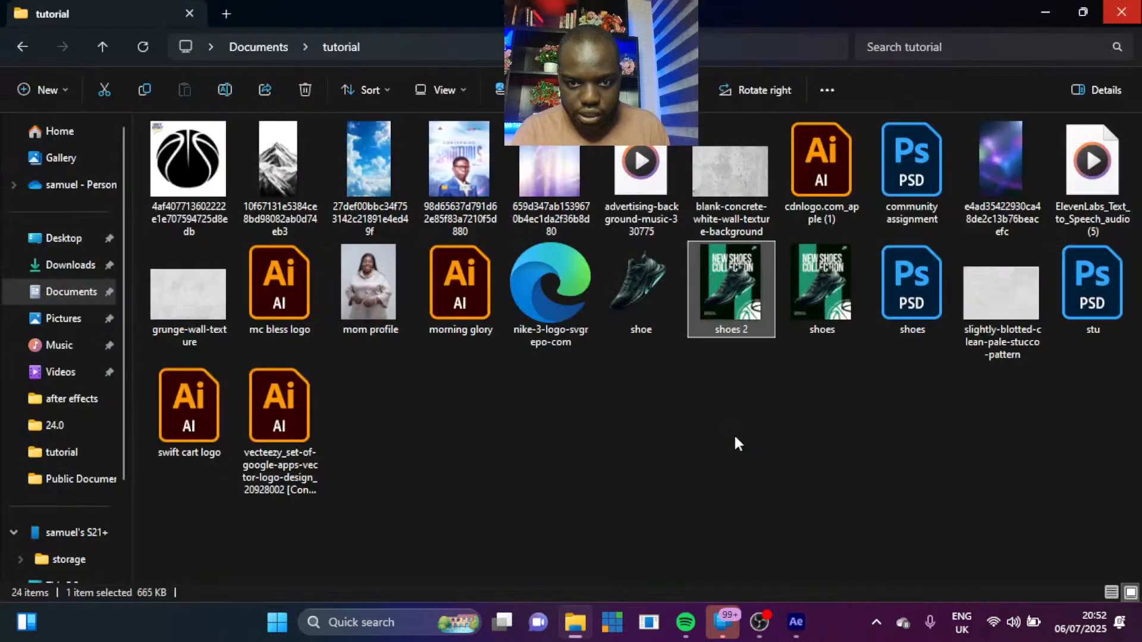
click(827, 277)
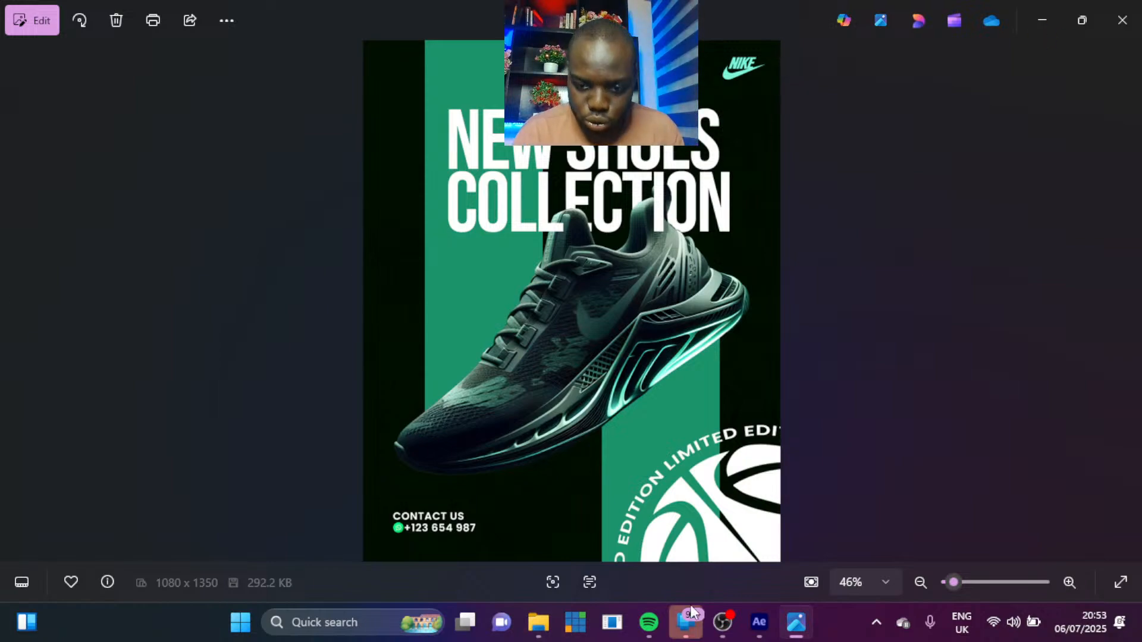
Step: Switch back to After Effects, select only the new shoes collection 2 Outlines 2 layer and set the Pen tool to create masks
click(759, 623)
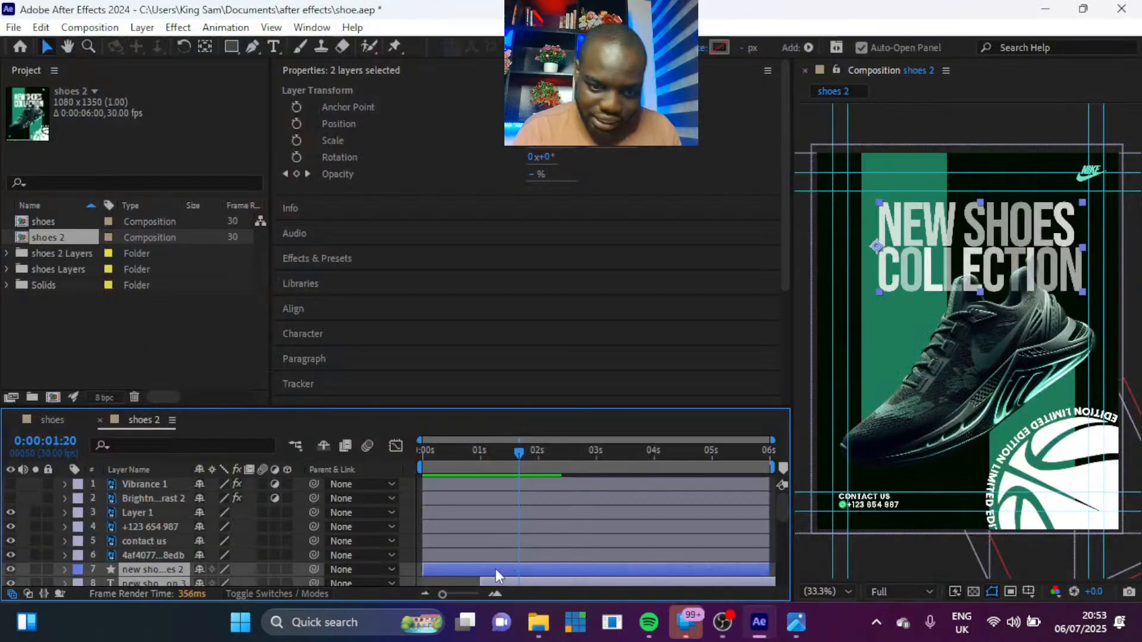
click(447, 577)
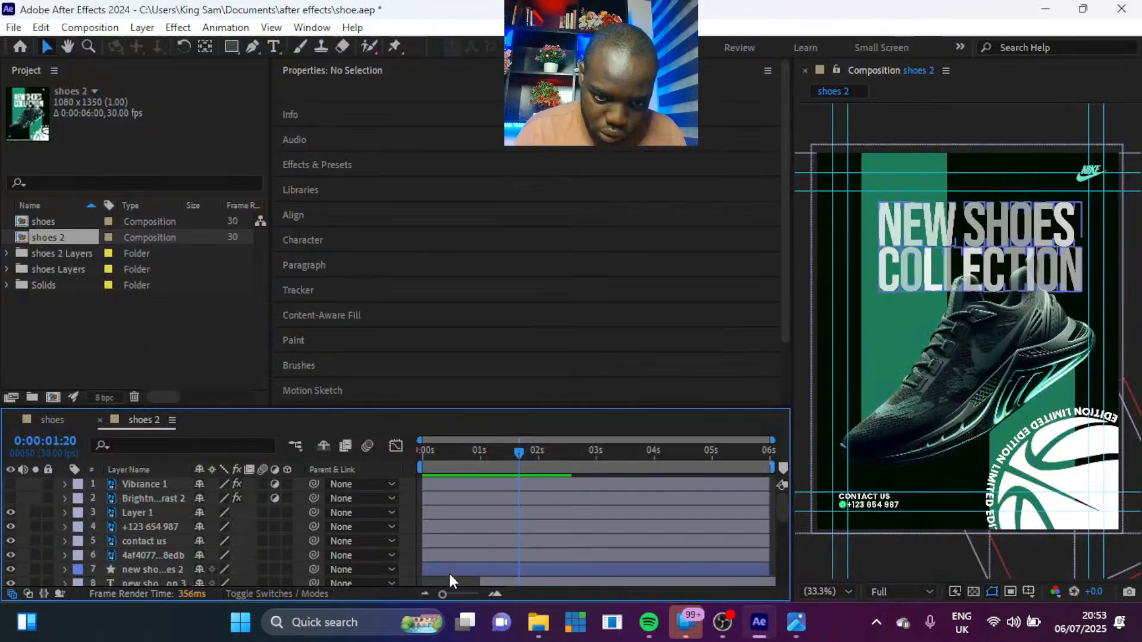
click(450, 572)
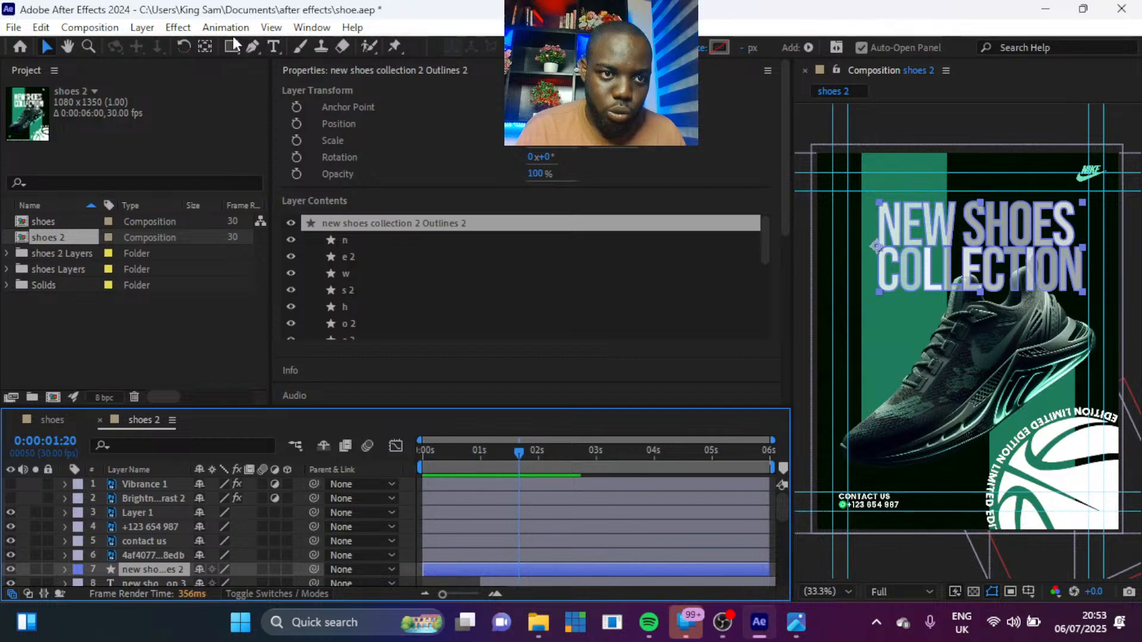
click(252, 46)
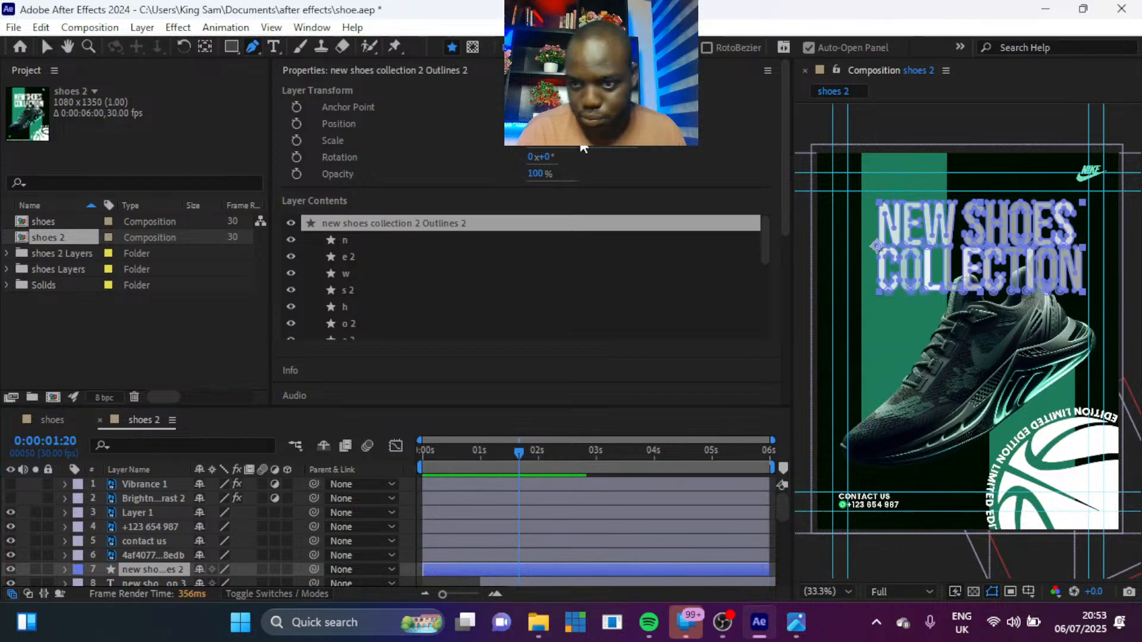
click(473, 48)
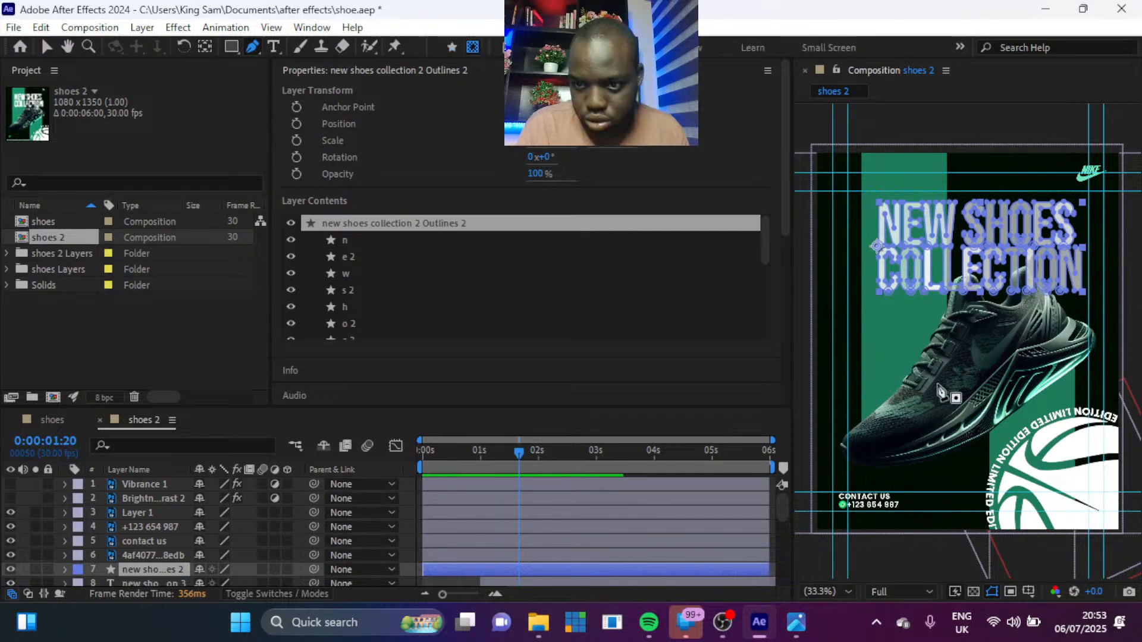
Step: Draw a closed Pen mask on the duplicated outlines layer around the second L of COLLECTION, next to the shoe's tongue
scroll(938, 385, up, 3)
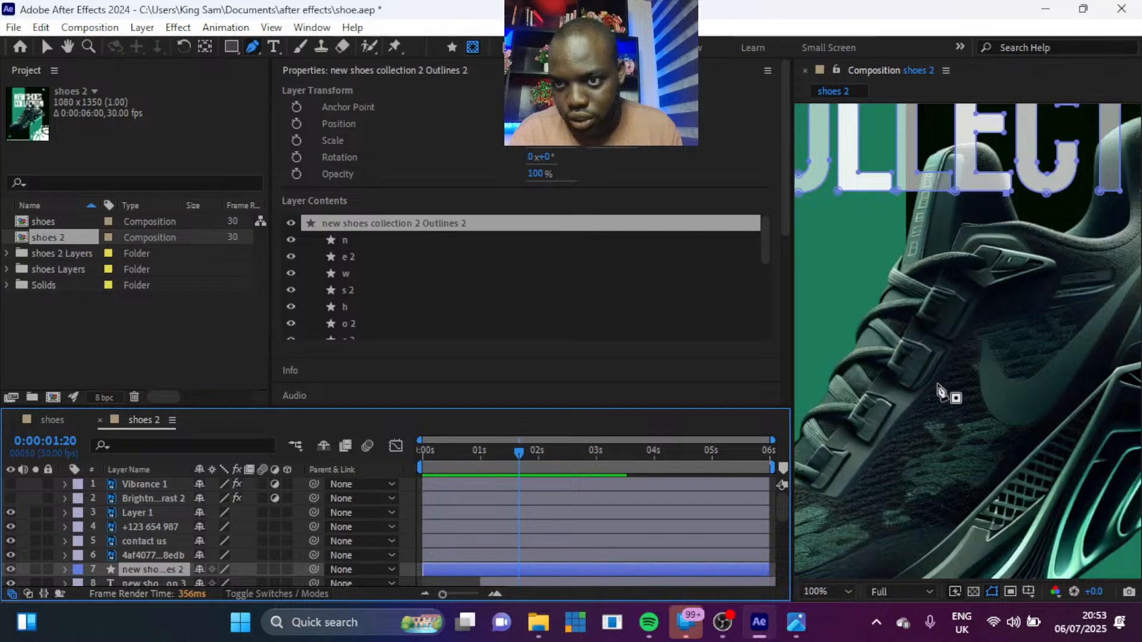
key(h)
drag(1003, 276, 985, 433)
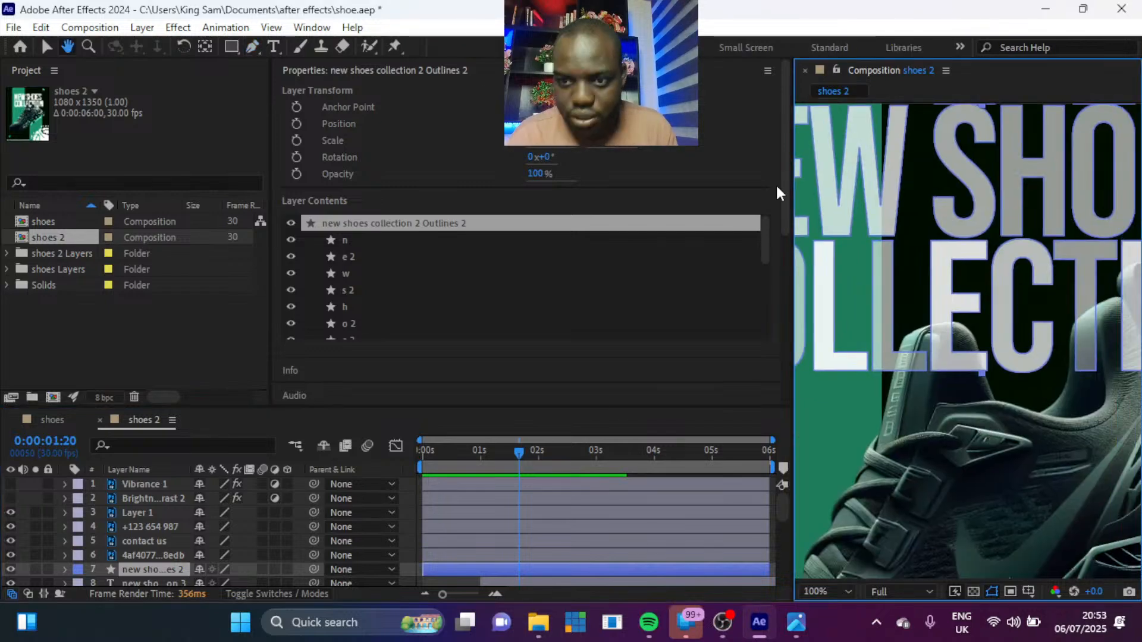
click(251, 46)
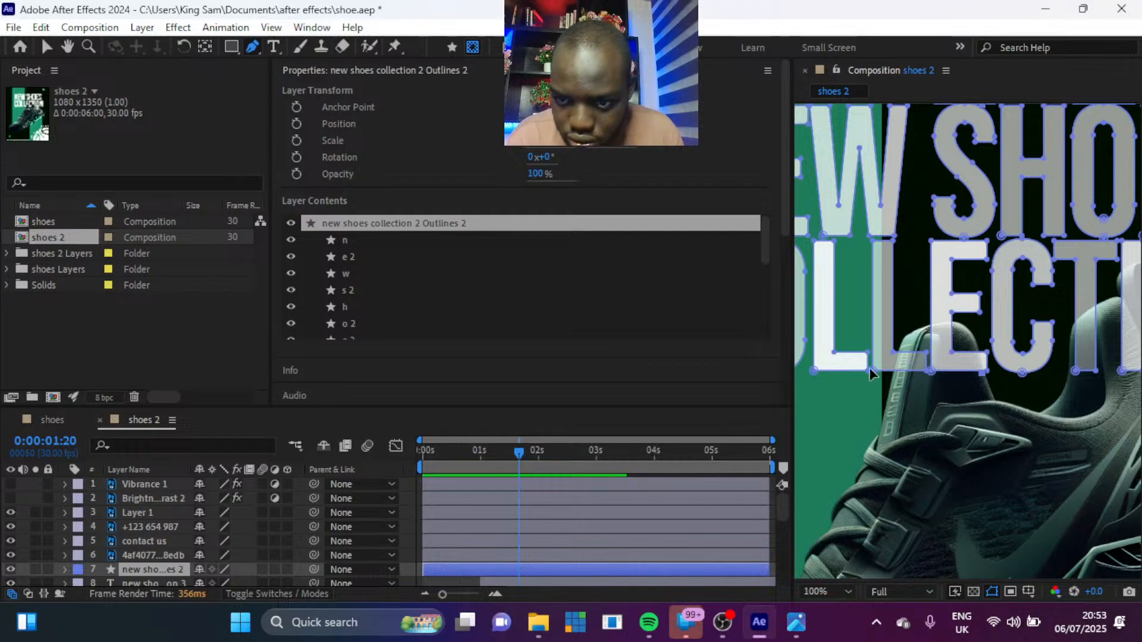
click(870, 389)
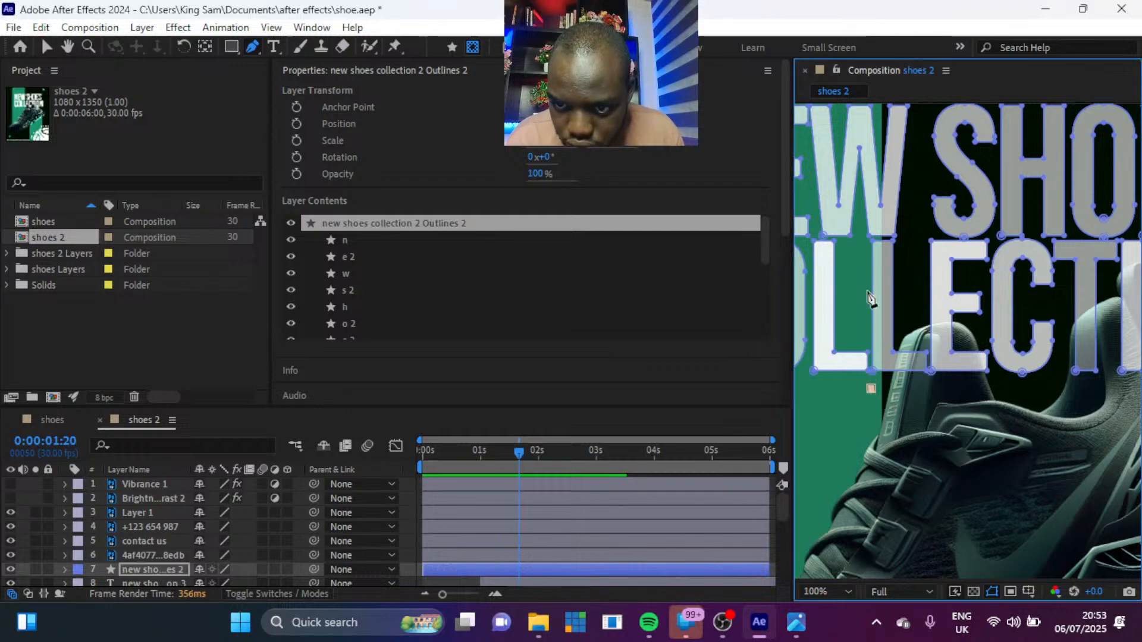
click(863, 236)
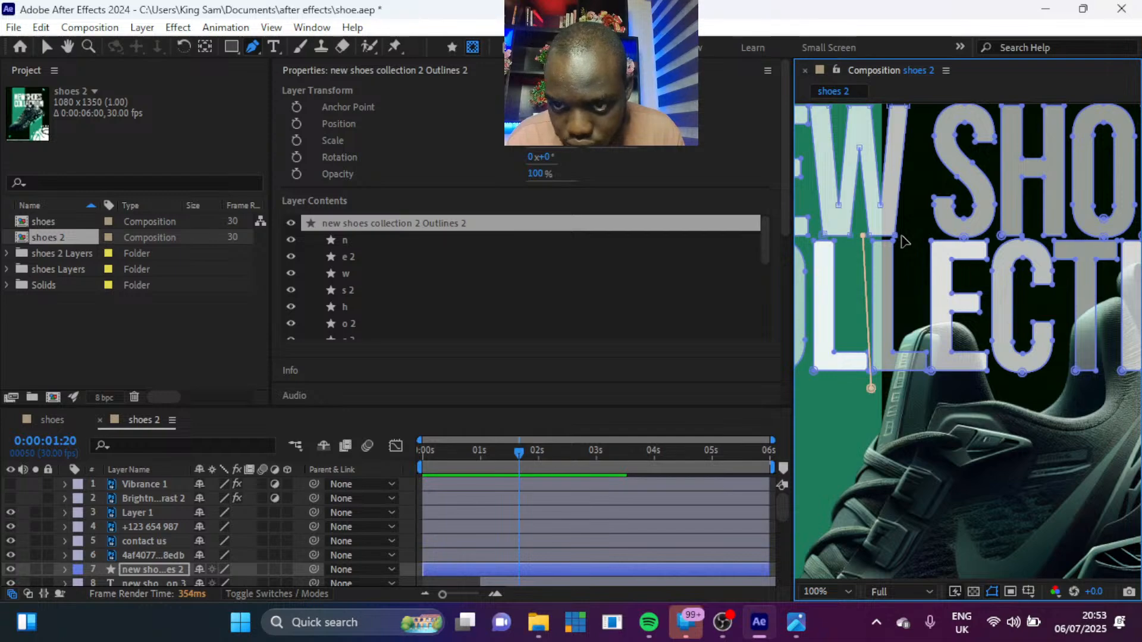
ctrl+click(906, 240)
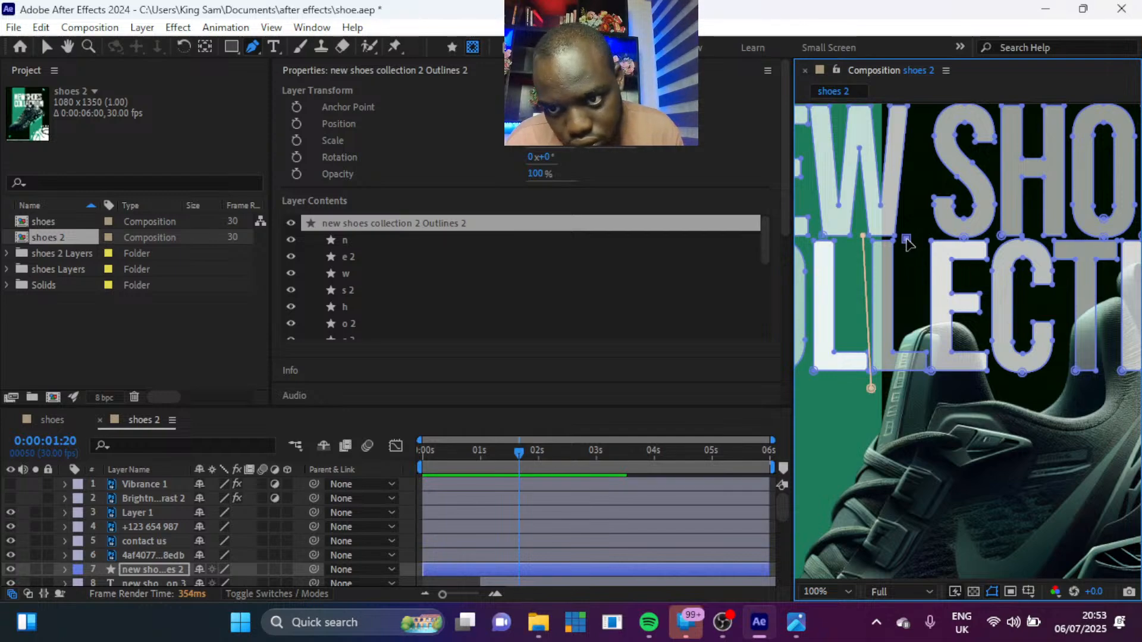
ctrl+click(863, 236)
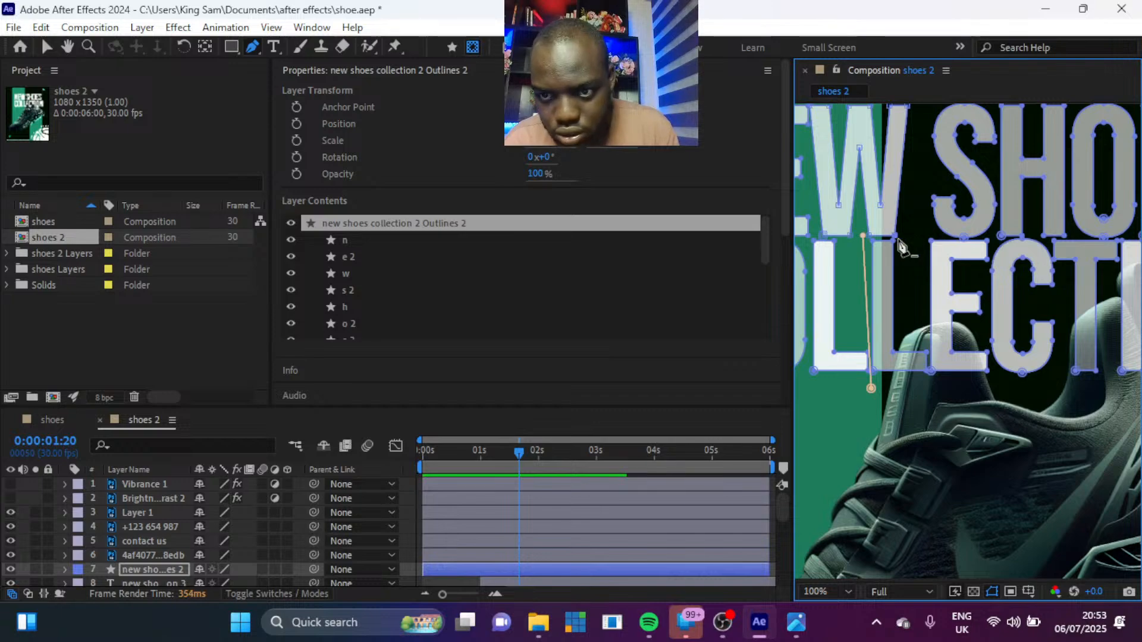
ctrl+click(864, 239)
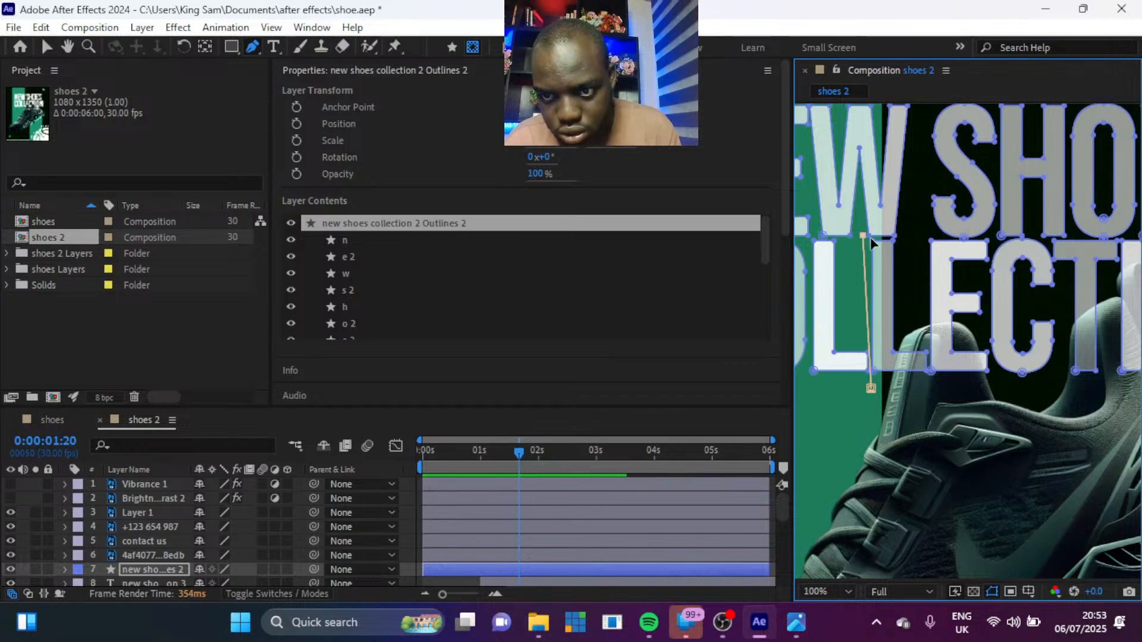
click(912, 238)
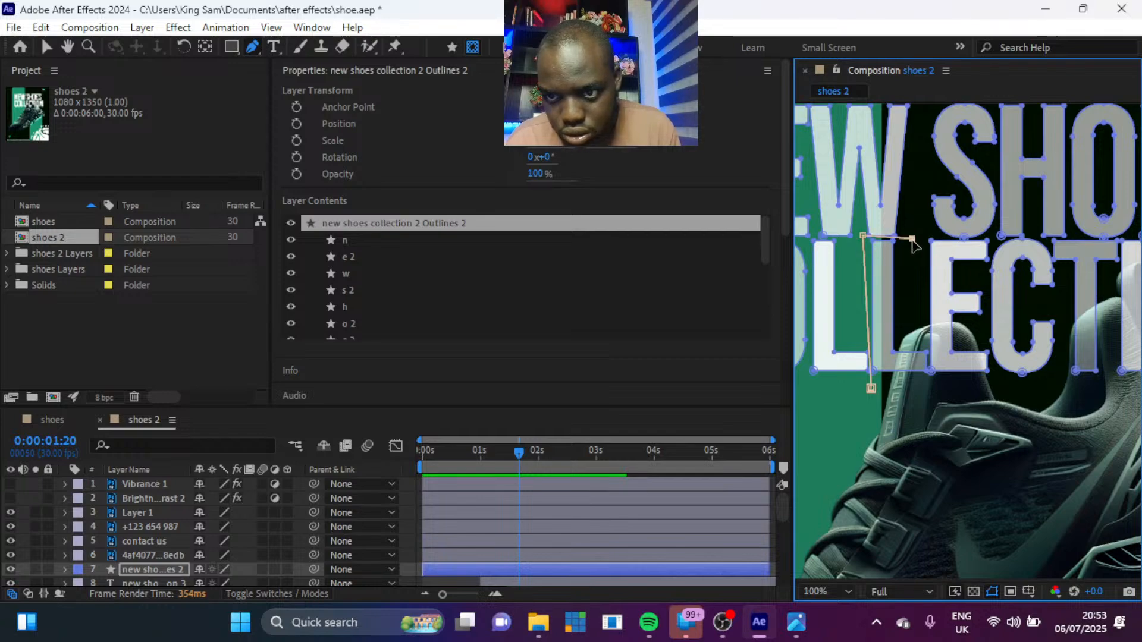
click(913, 341)
click(928, 341)
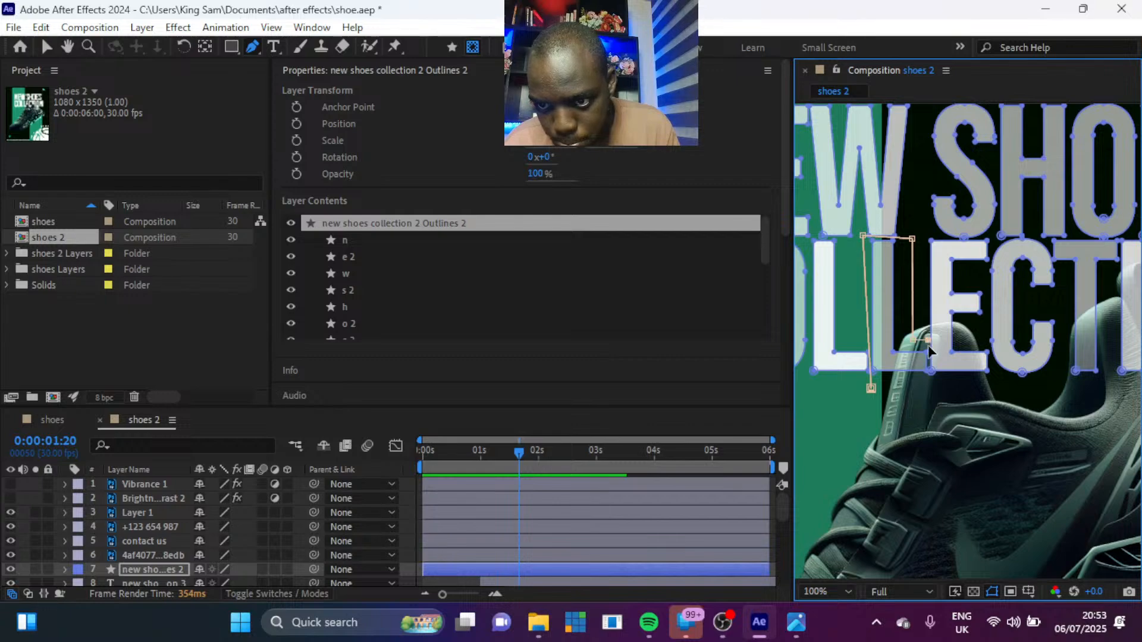
click(930, 393)
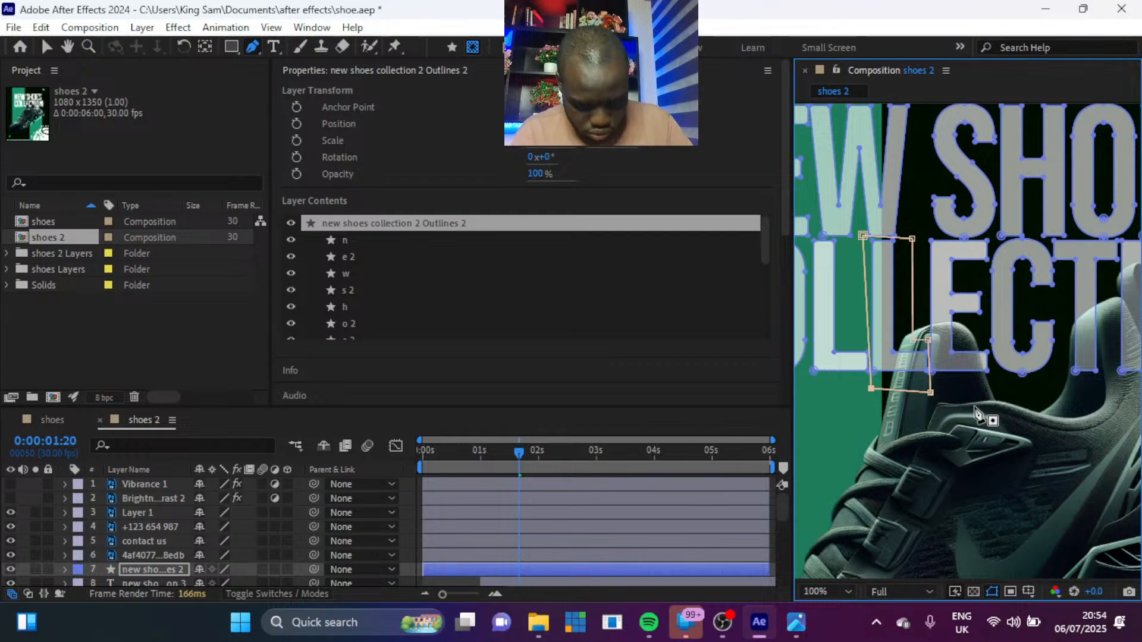
Step: Draw a second closed Pen mask on the duplicated outlines layer around the letter I of COLLECTION at the shoe's heel
key(h)
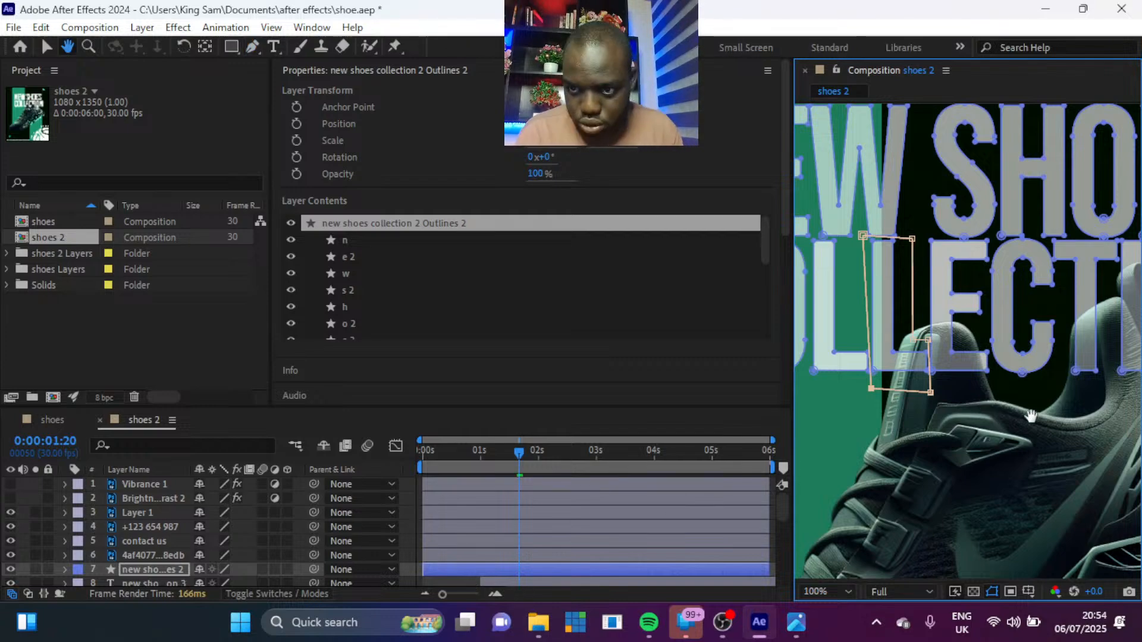
drag(1030, 416, 840, 419)
click(251, 46)
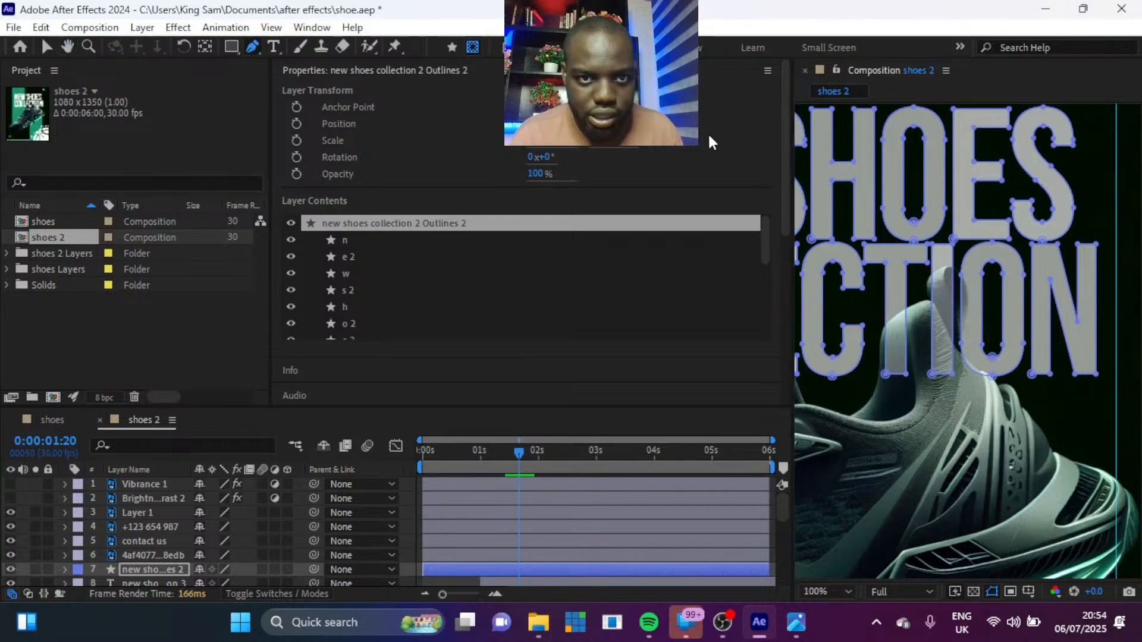
click(920, 381)
click(924, 276)
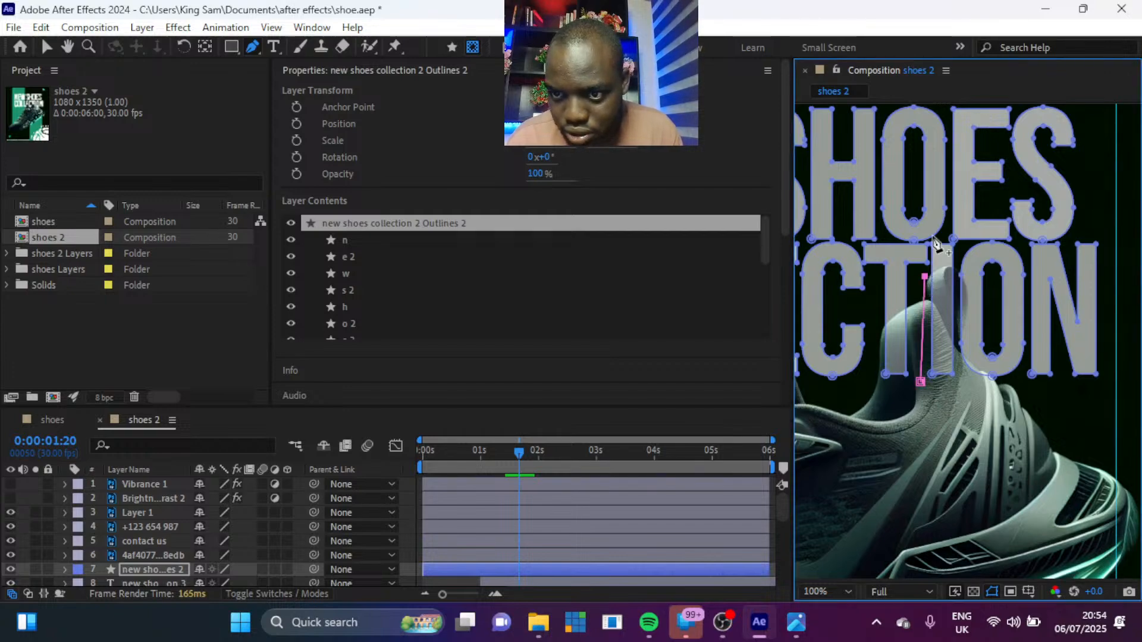
click(957, 268)
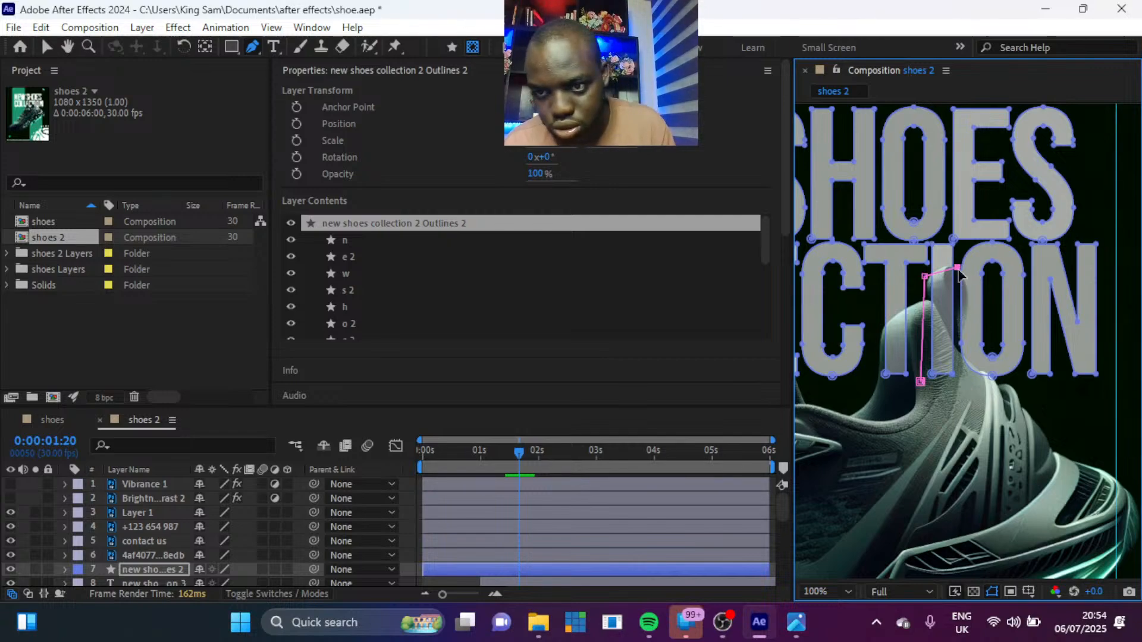
click(961, 385)
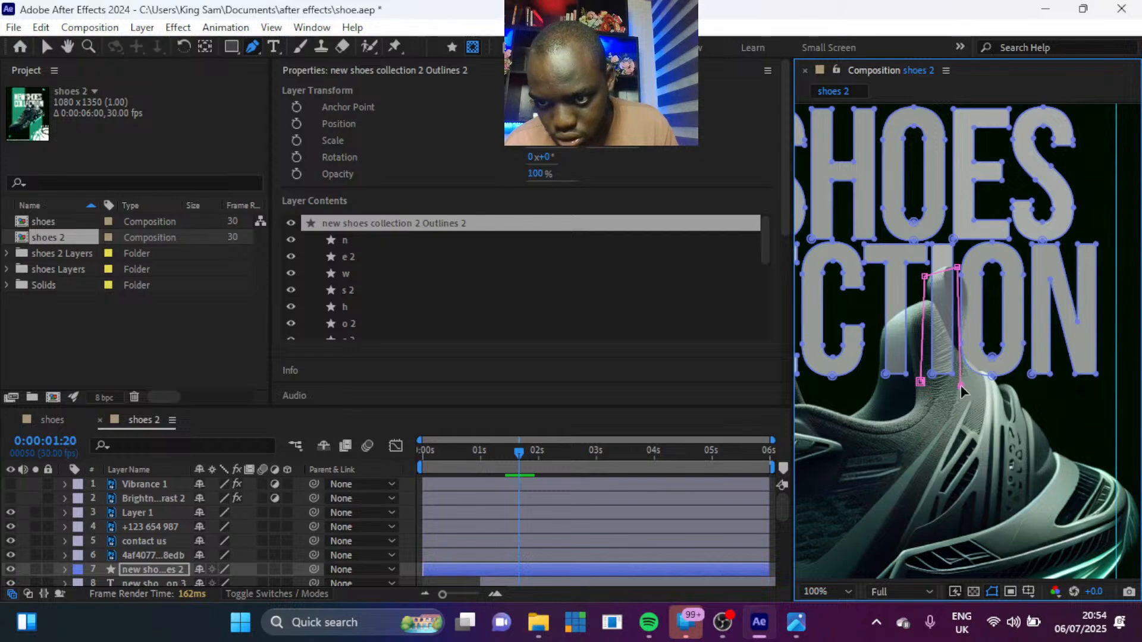
click(920, 383)
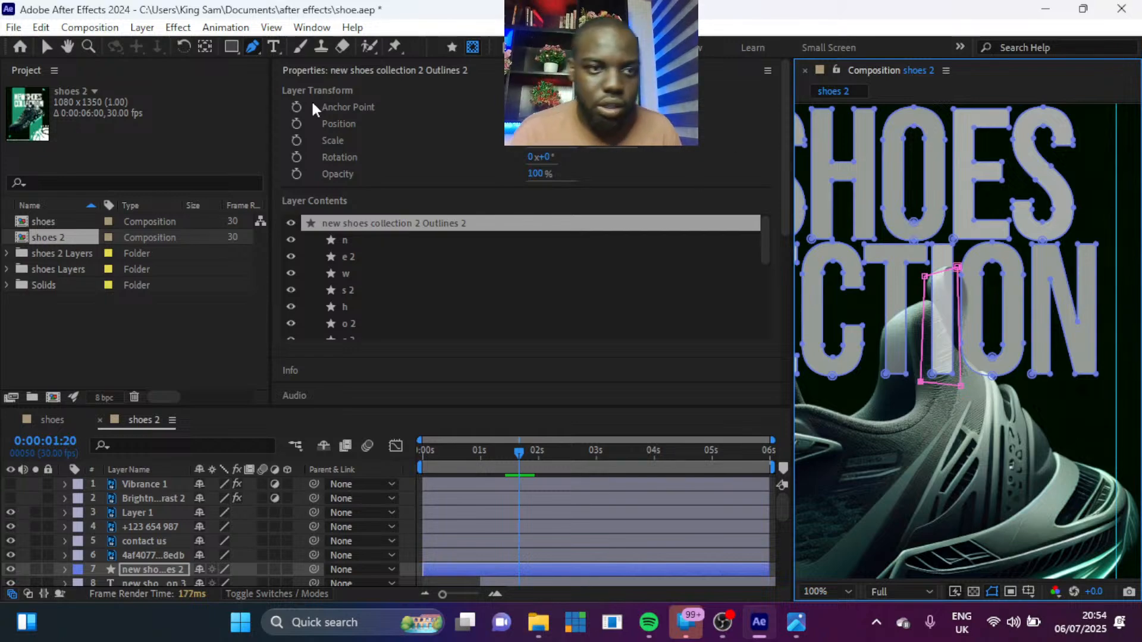
Step: Reshape the mask around the I by raising its upper vertices to enclose the full height of the letter
click(46, 50)
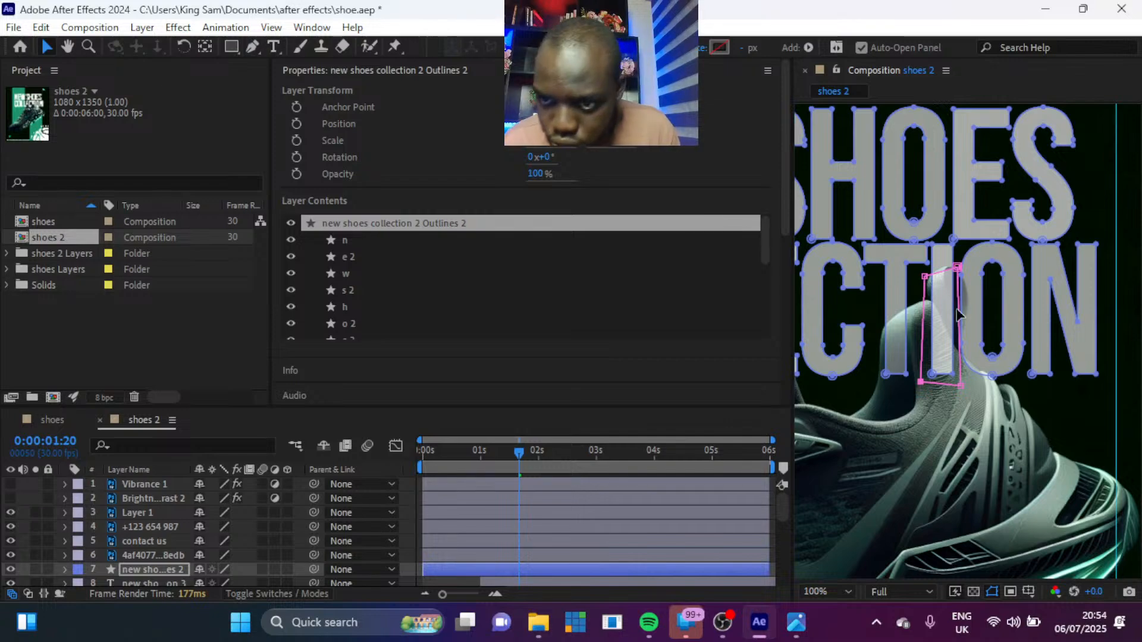
drag(929, 275, 958, 248)
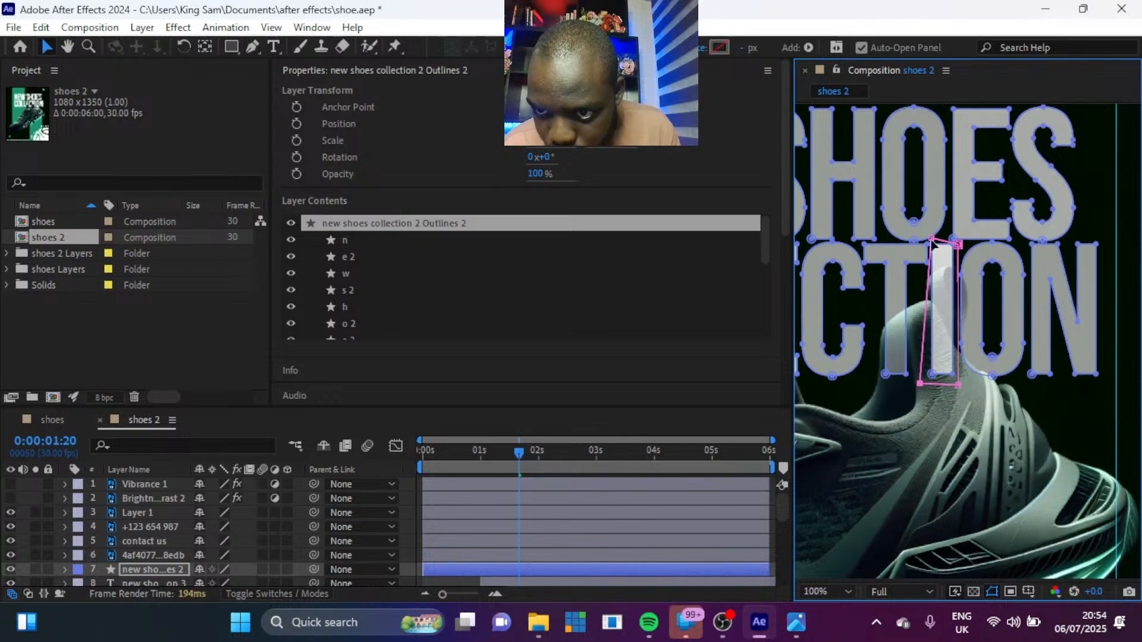
drag(933, 240, 931, 240)
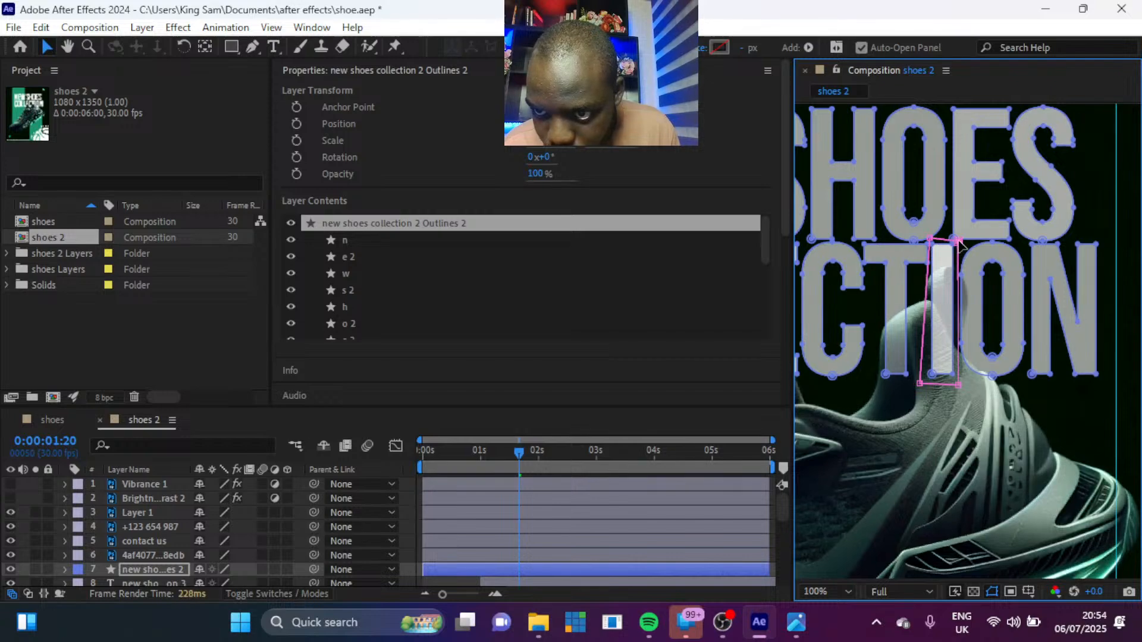
Step: Straighten the lower corner of the mask around the I and fine-tune the corner vertices of the mask around the second L
click(958, 242)
drag(920, 384, 926, 386)
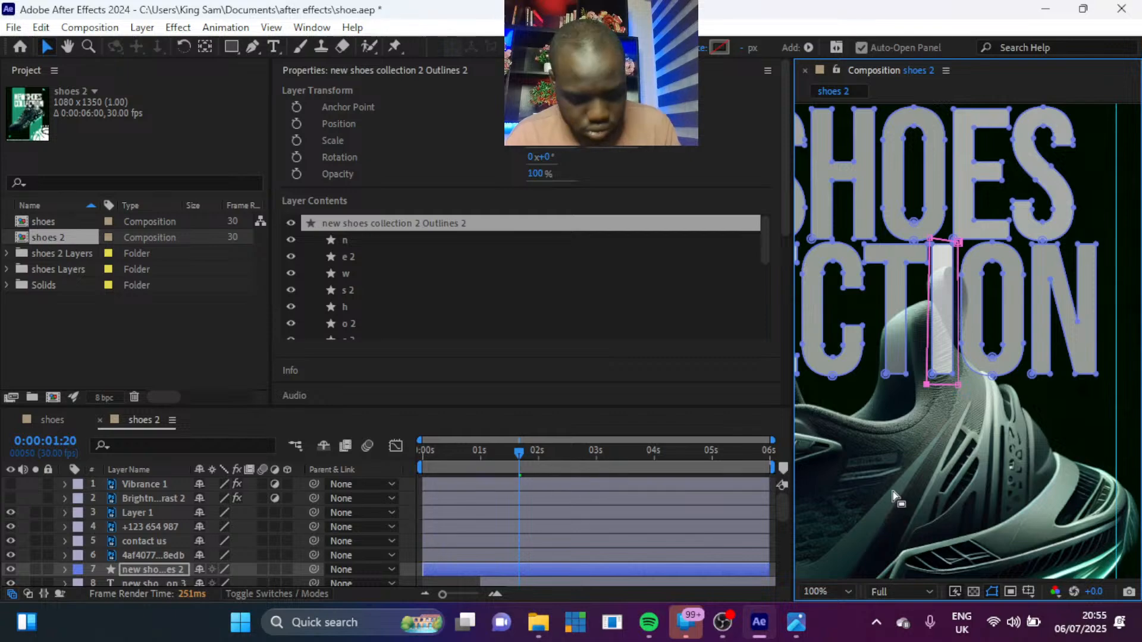
key(h)
drag(863, 424, 1065, 446)
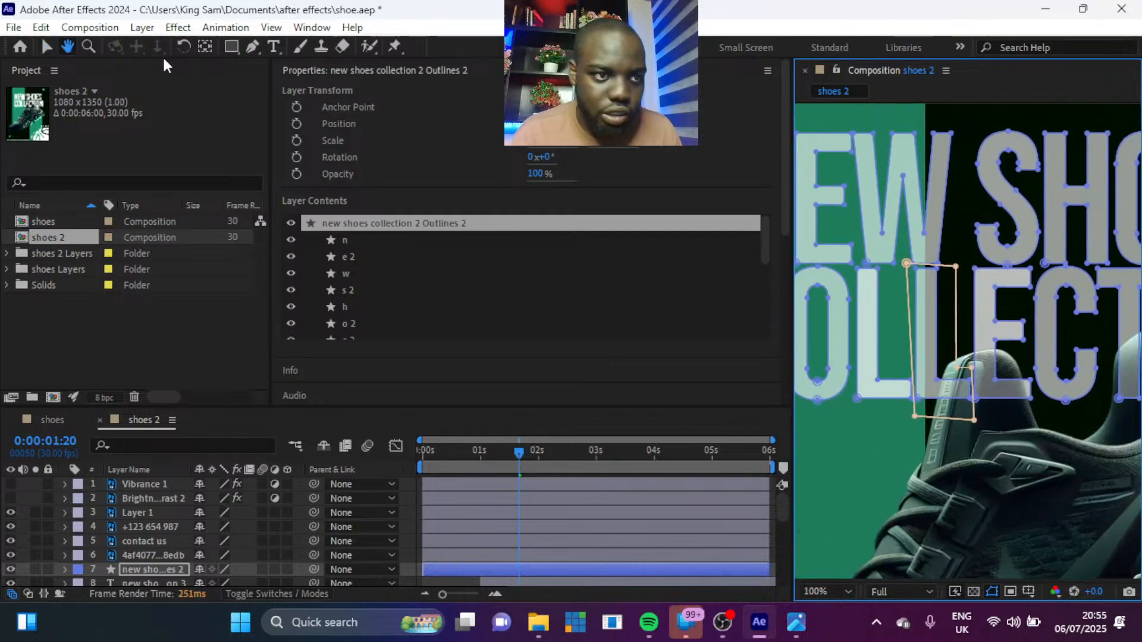
click(46, 46)
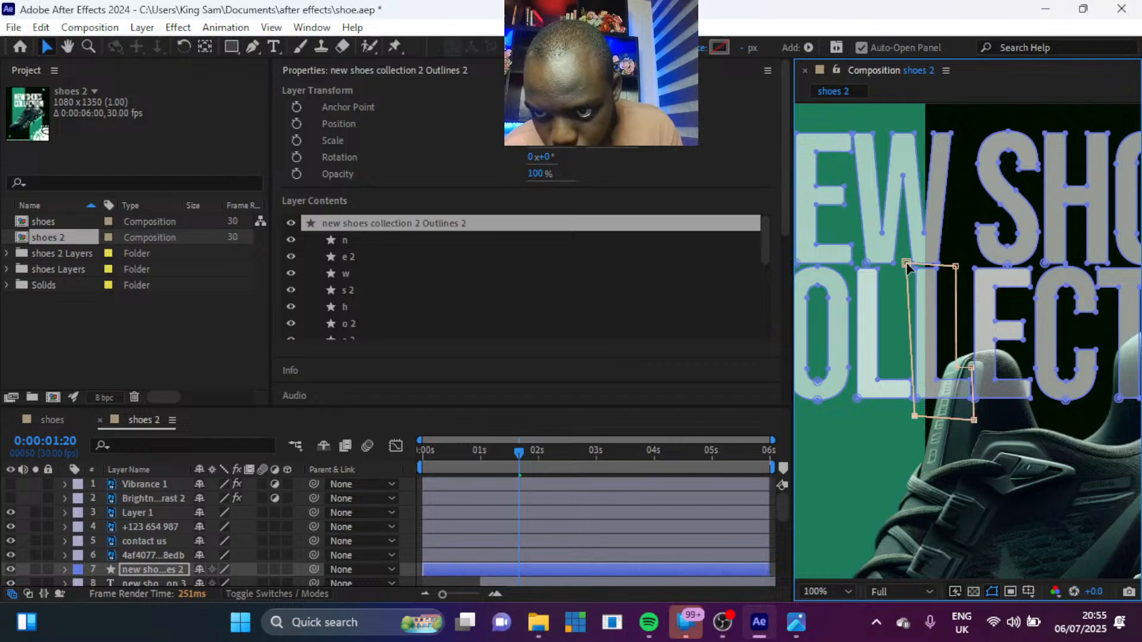
drag(907, 268, 907, 268)
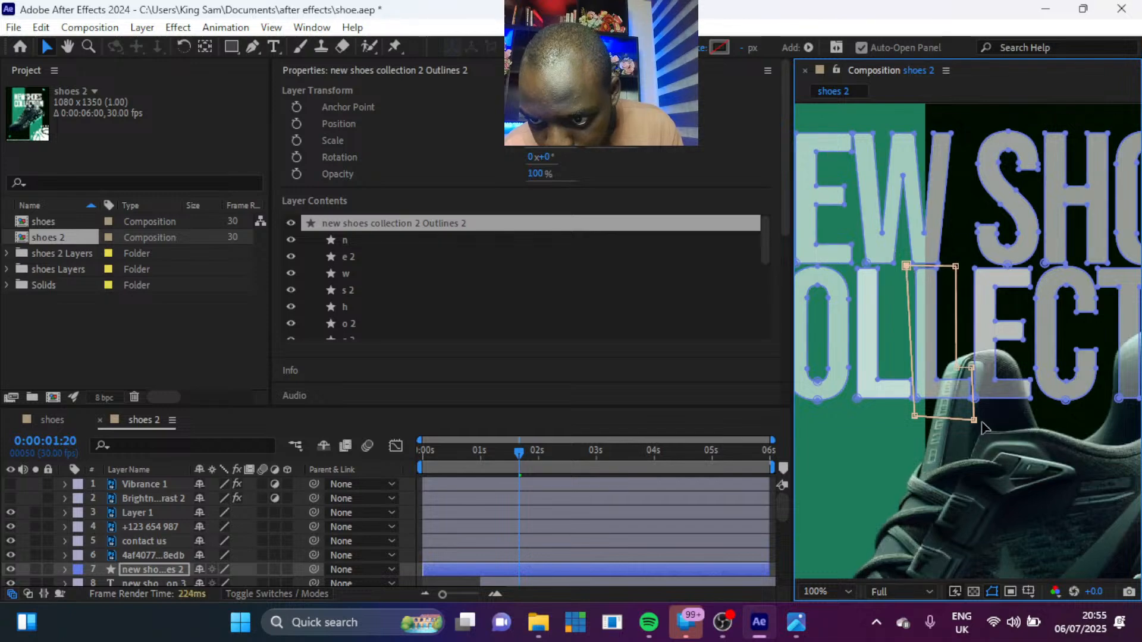
drag(975, 421, 976, 419)
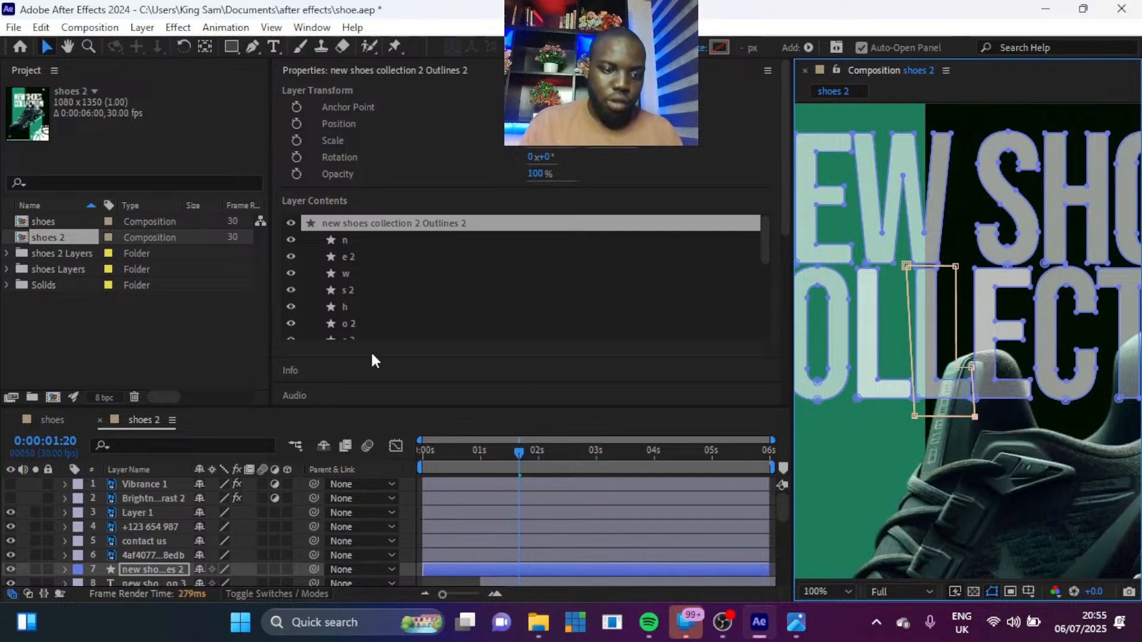
Step: Check the list of masks on the duplicated outlines layer, collapse it and select the new shoes collection 3 text layer
click(64, 569)
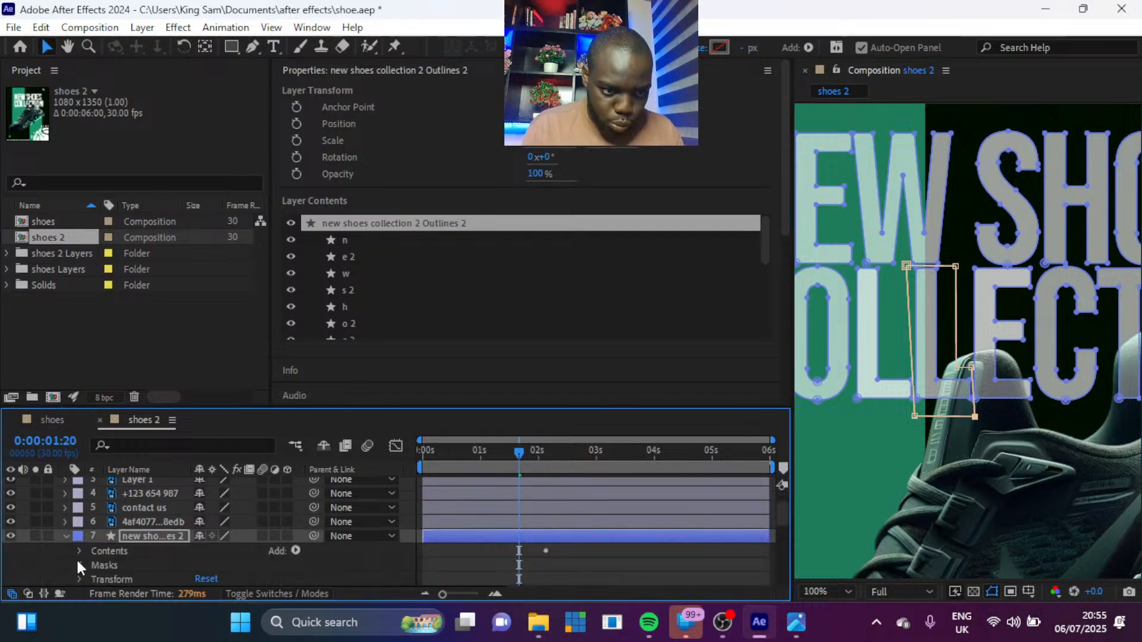
click(80, 565)
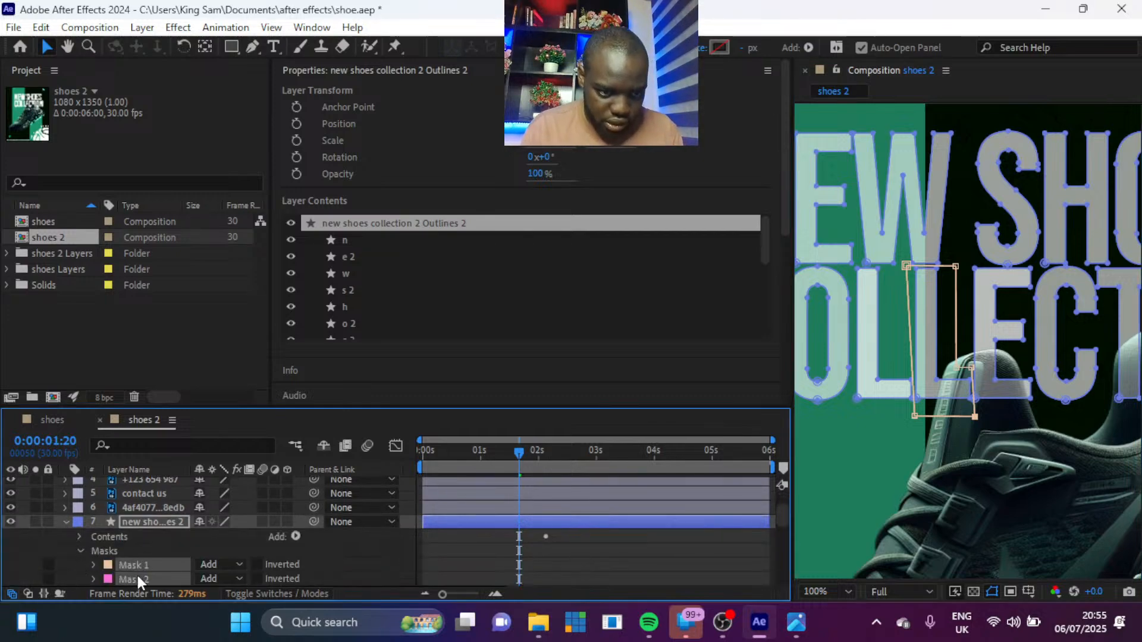
click(62, 519)
click(141, 531)
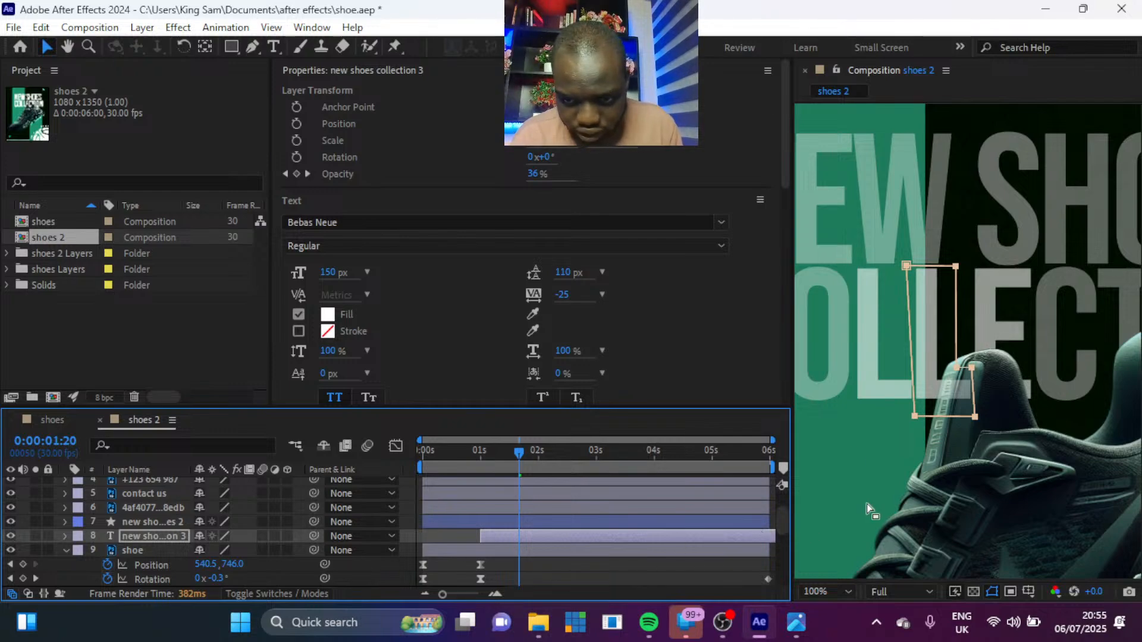
Step: Fit the whole flyer in the composition viewer and set its preview resolution to Half
click(833, 589)
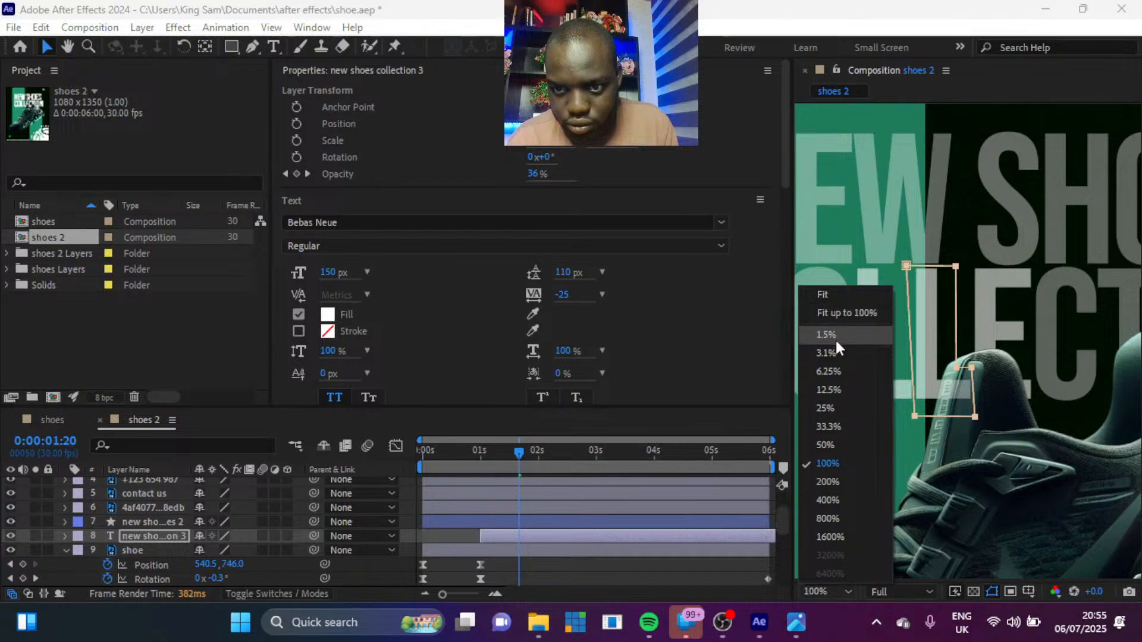
click(830, 292)
click(891, 591)
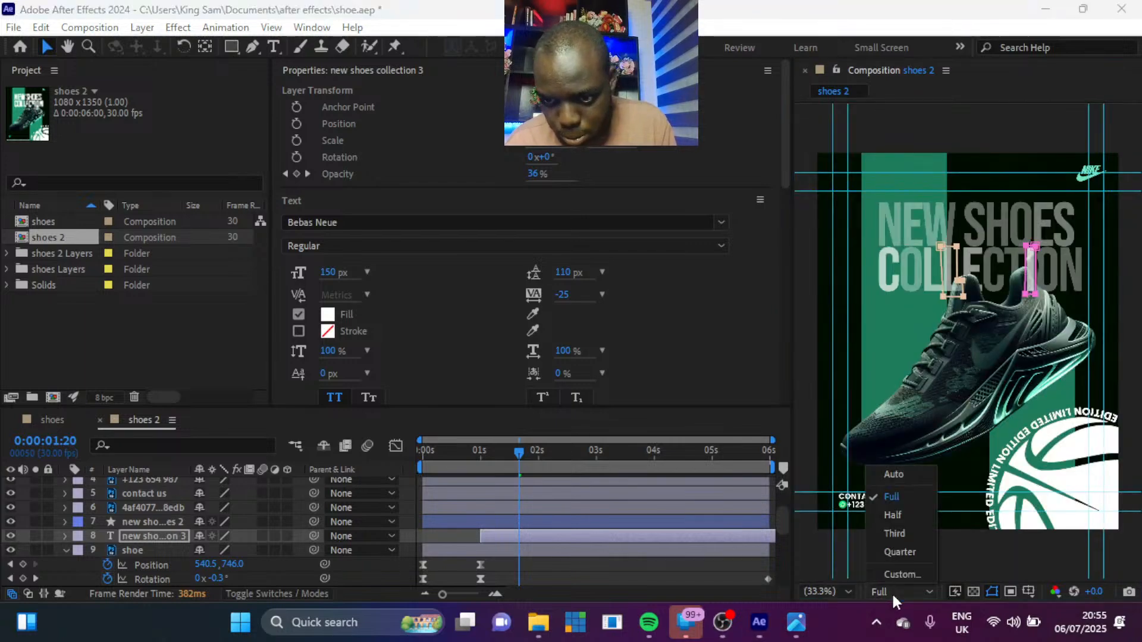
click(901, 550)
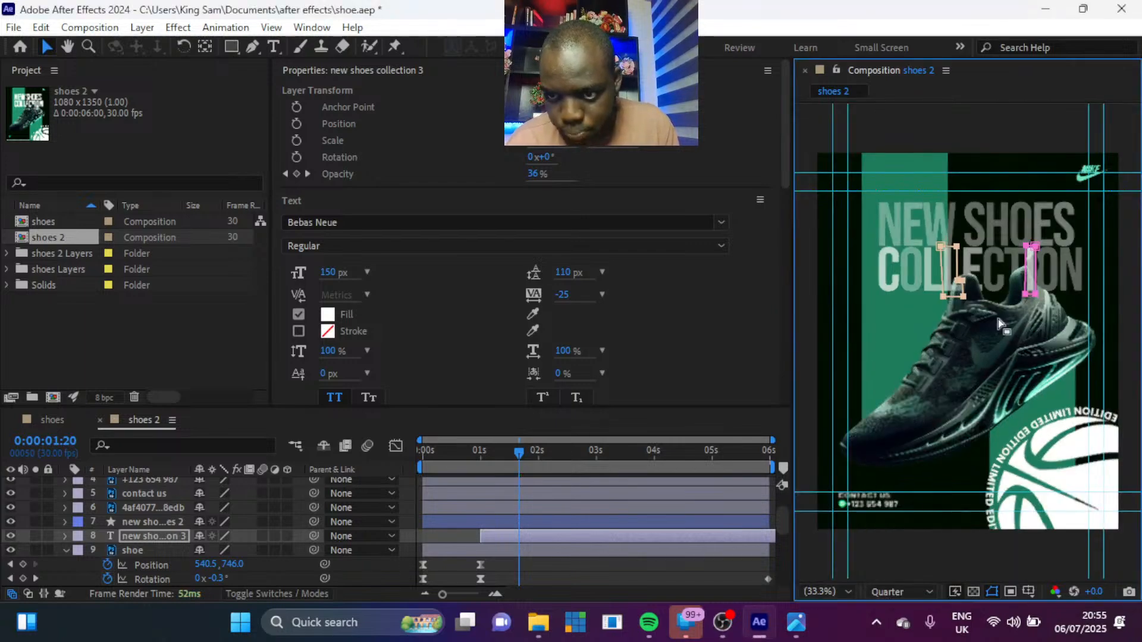
click(927, 593)
click(909, 511)
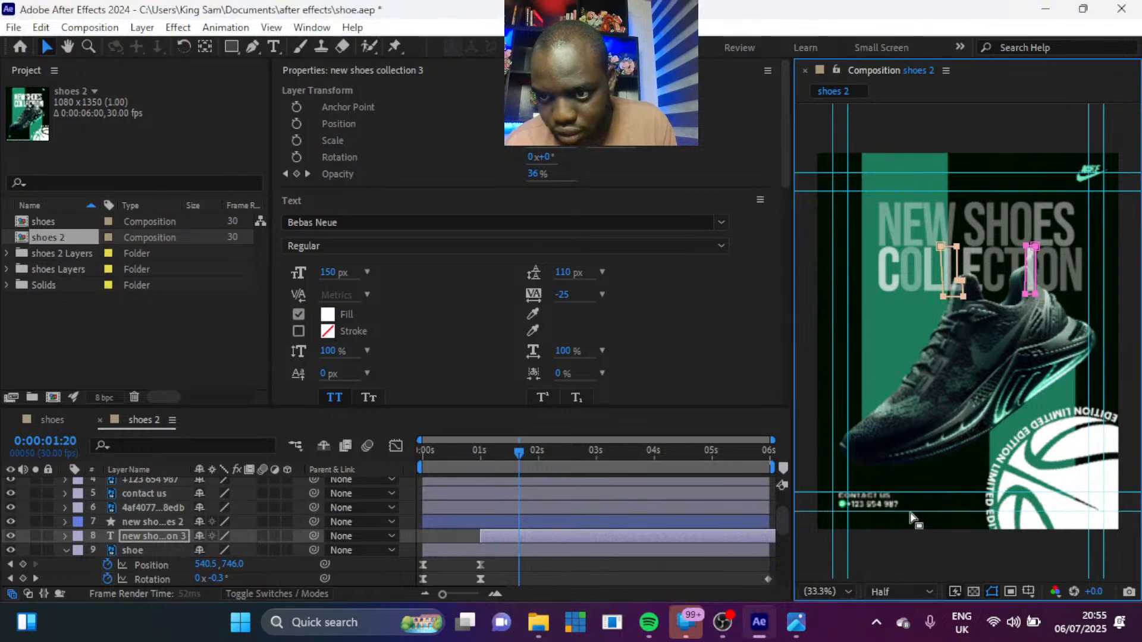
Step: Deselect all layers and preview the shoes 2 animation from the first frame
click(221, 126)
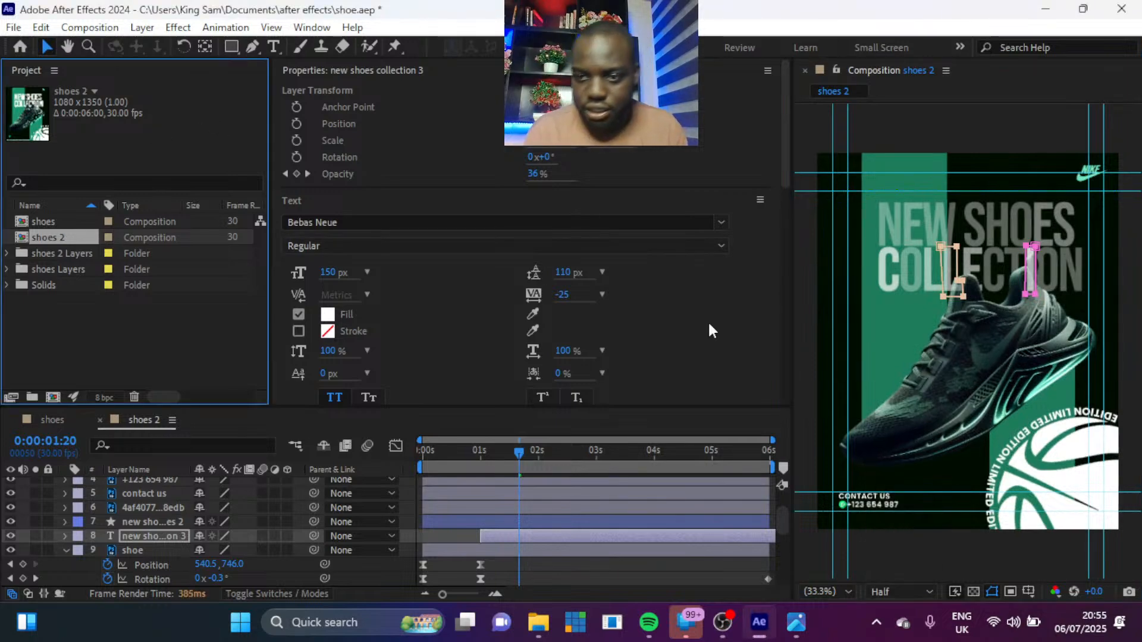
click(1133, 225)
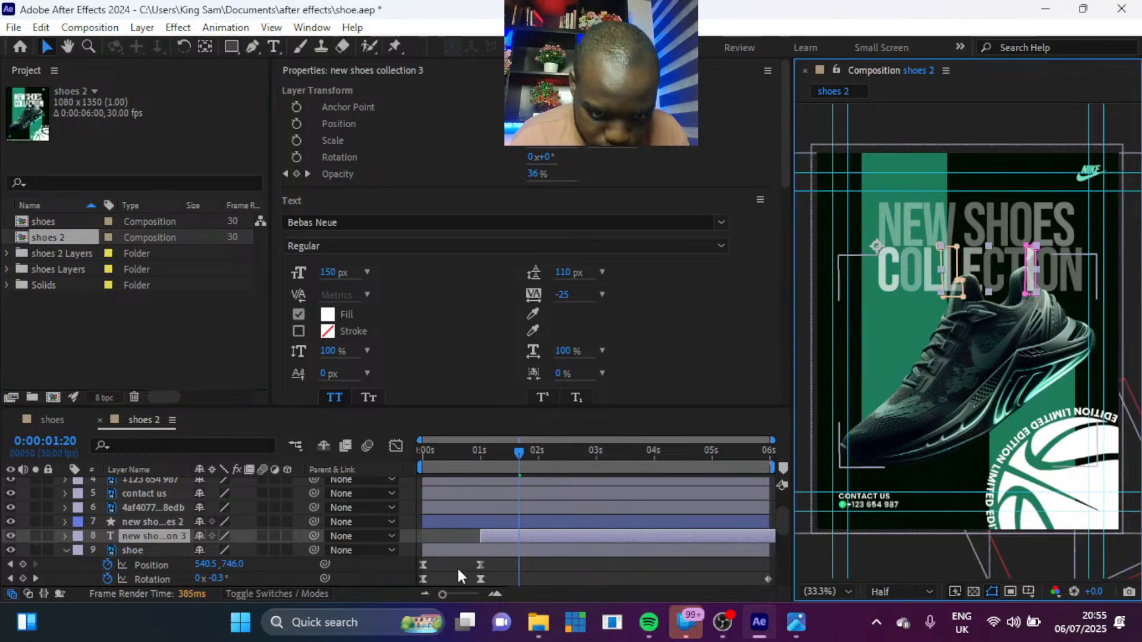
click(448, 535)
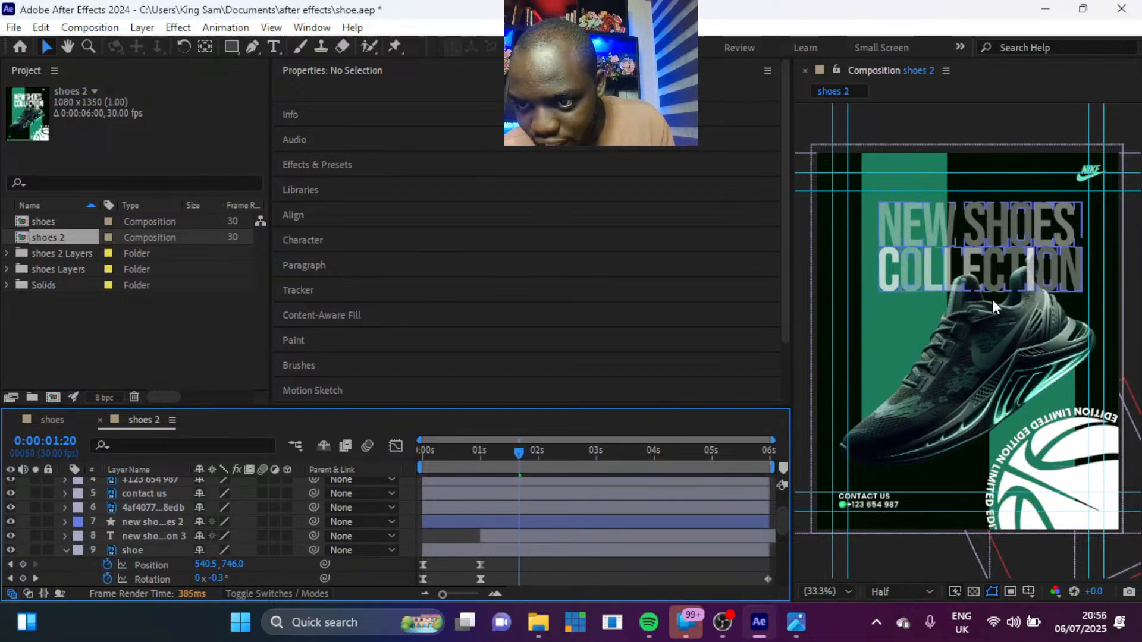
drag(472, 447, 408, 439)
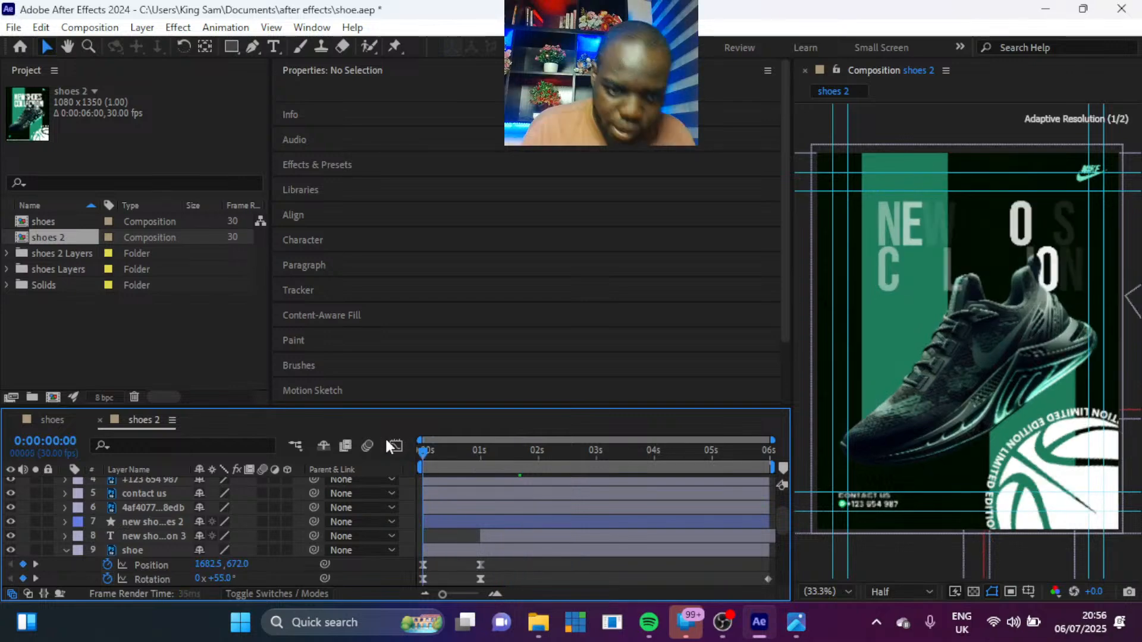
key(space)
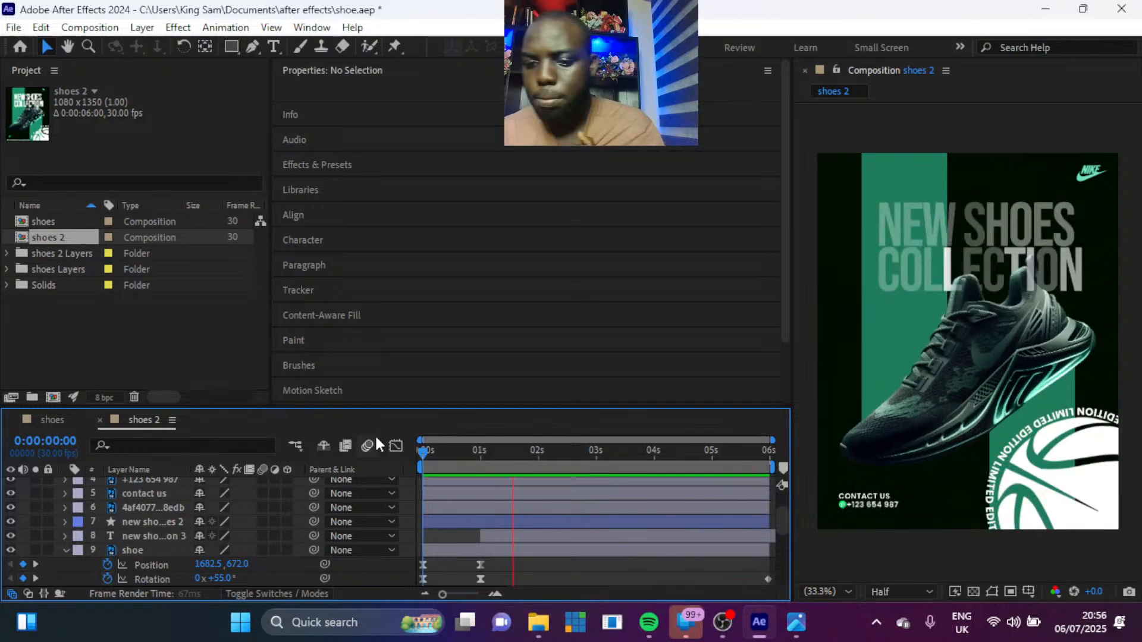
Step: Stop the preview and lower the composition's preview resolution to Quarter
click(888, 593)
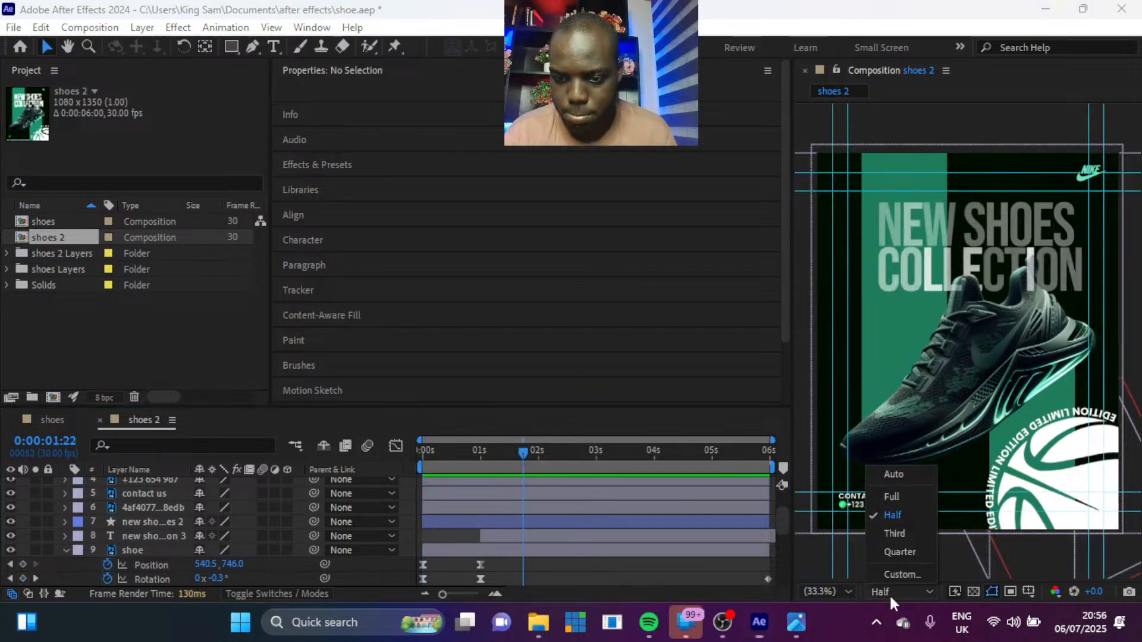
click(897, 476)
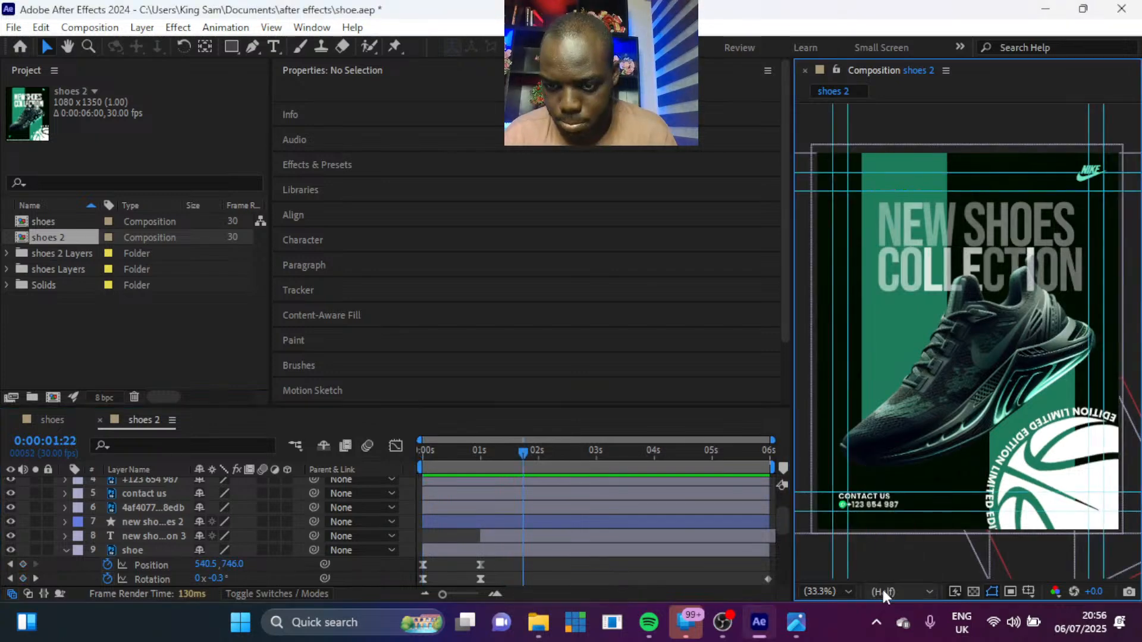
click(773, 537)
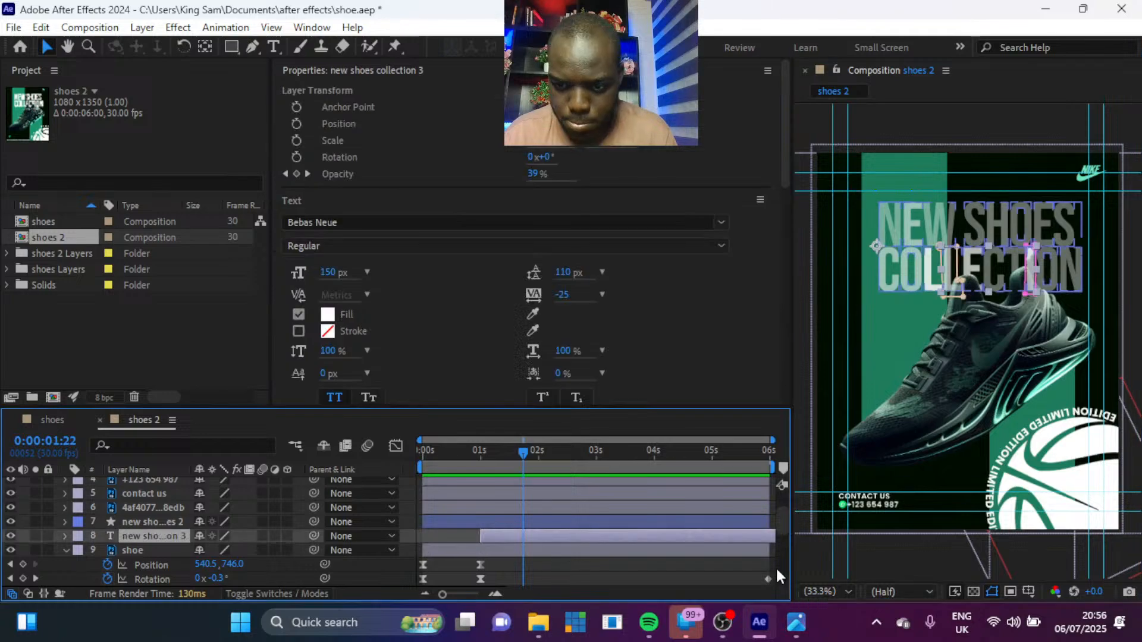
click(892, 592)
click(902, 552)
Step: Play the shoes 2 animation from the first frame at Quarter resolution and stop it at 0:00:01:10
click(454, 452)
key(Home)
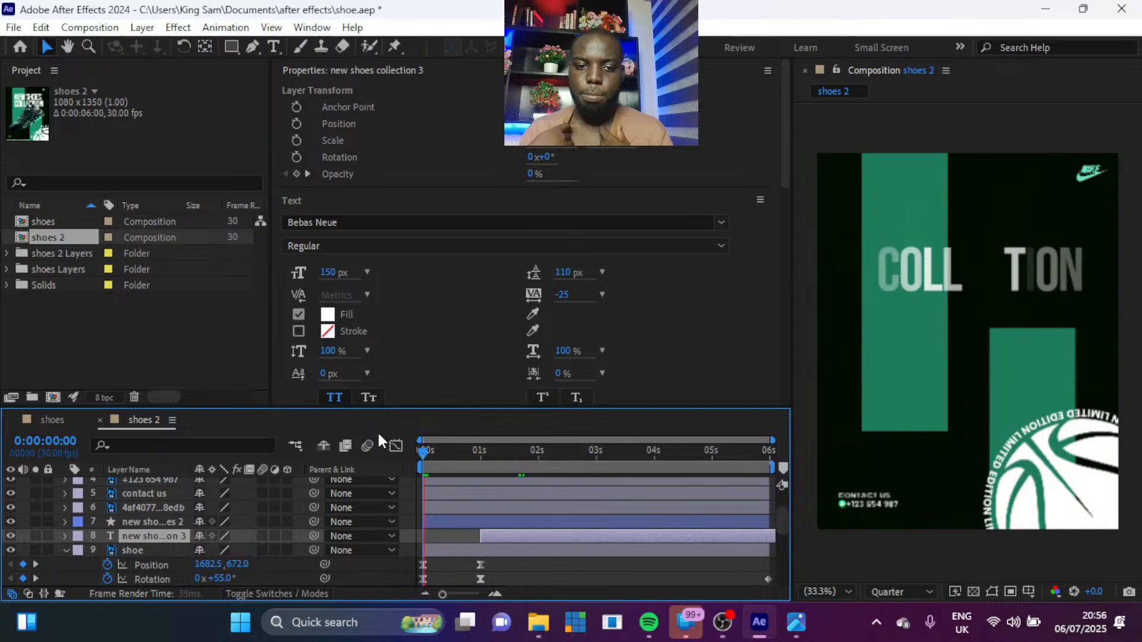
key(space)
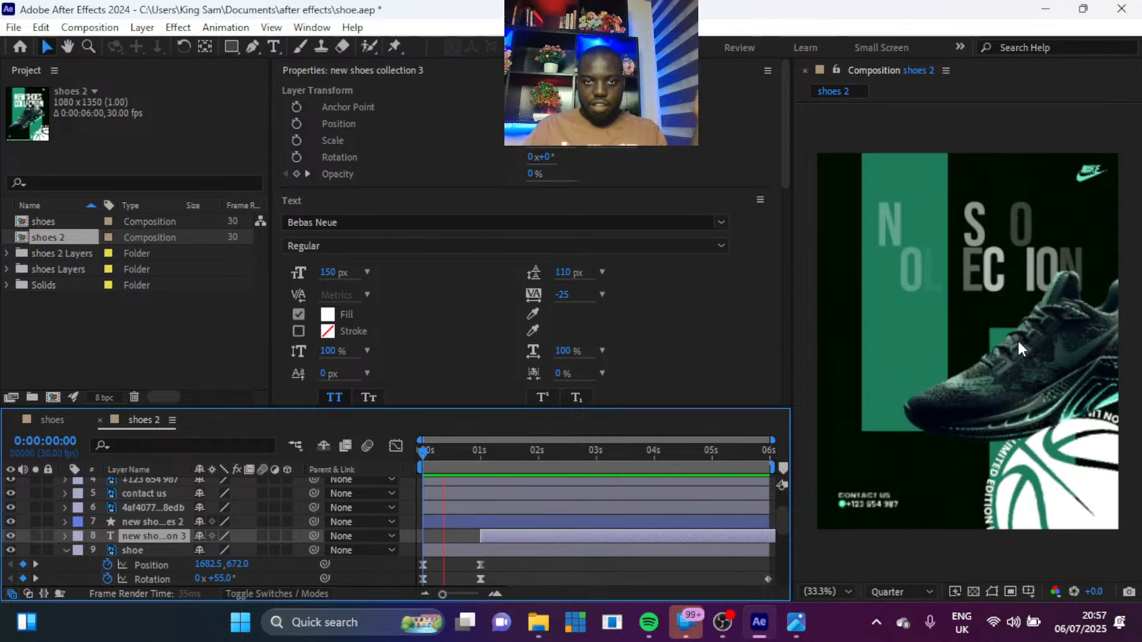
key(space)
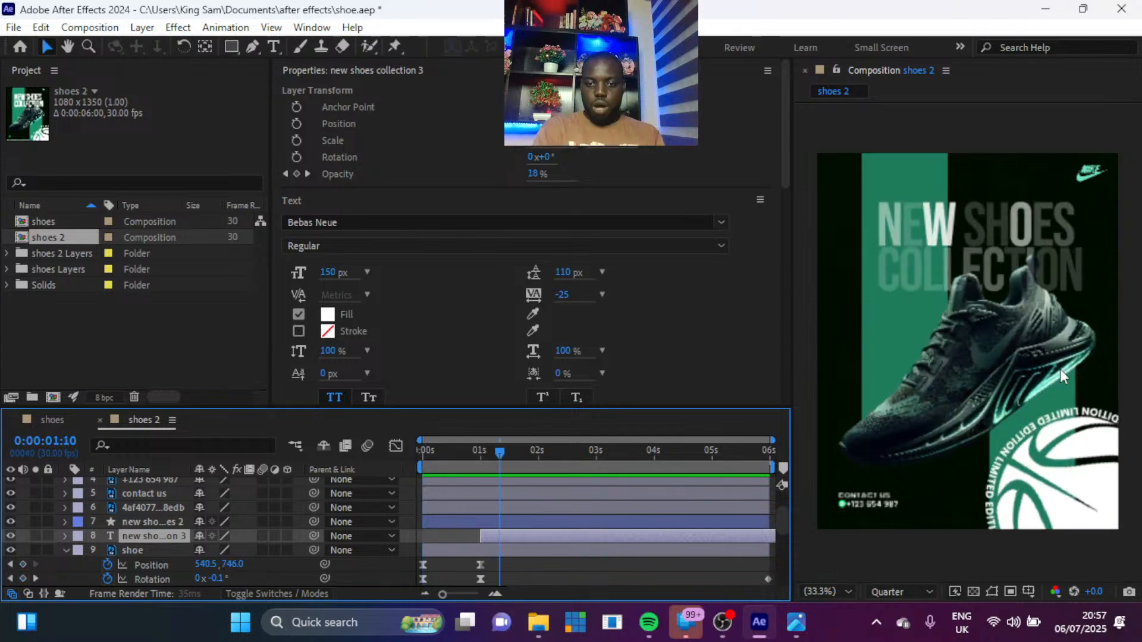
Step: Switch to OBS Studio and enlarge the Video Capture Device source in the scene preview
key(alt+Tab)
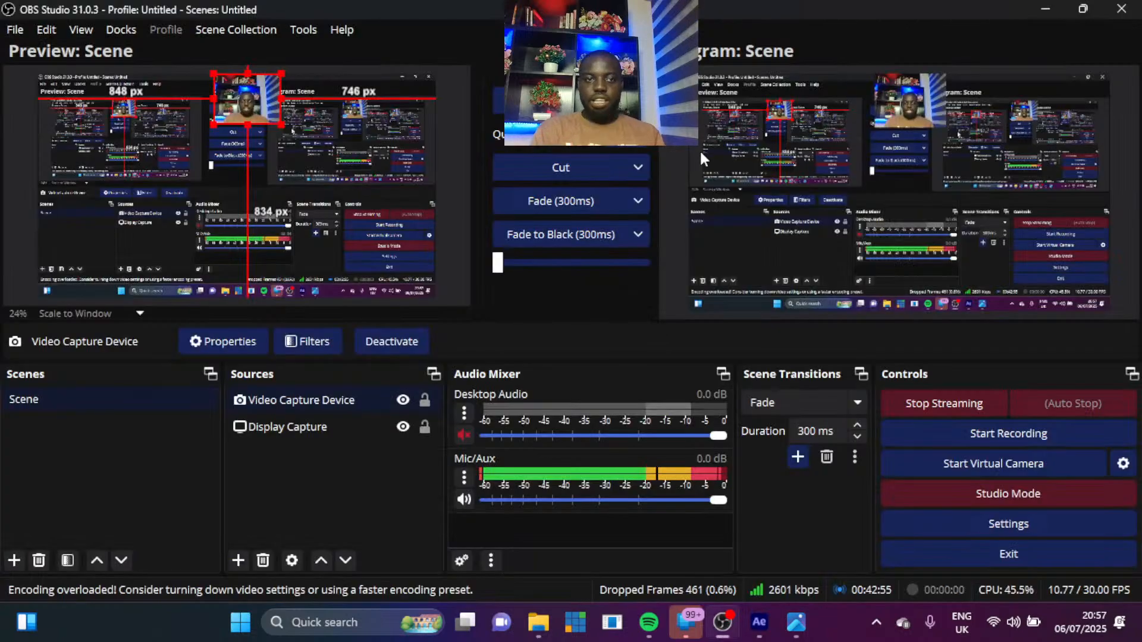
drag(245, 123, 347, 280)
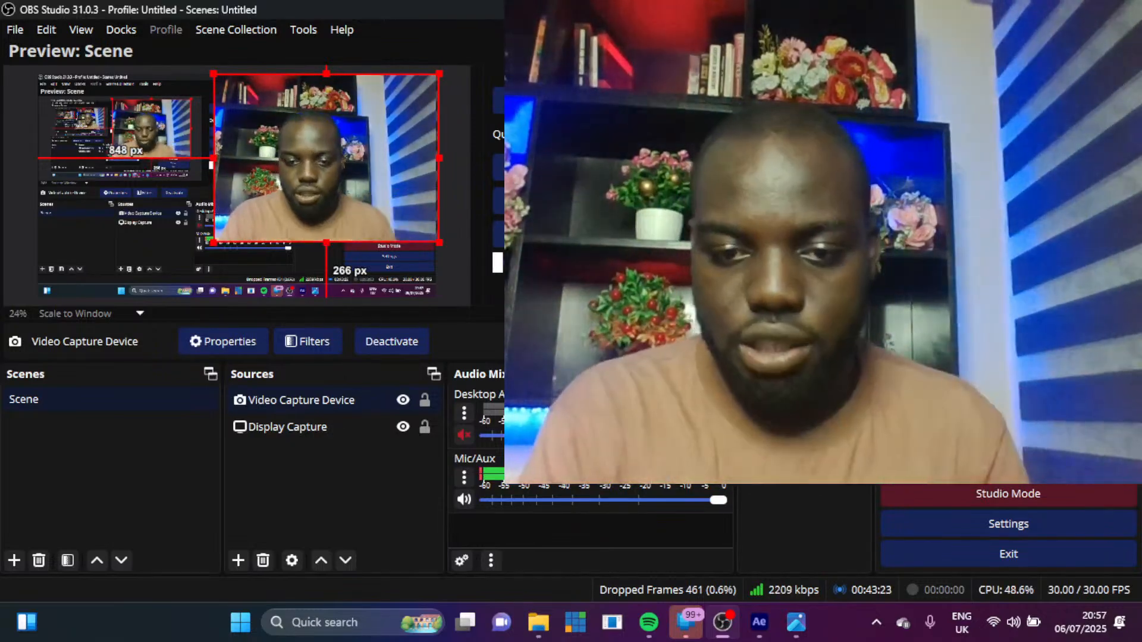
Step: Switch back to After Effects and save the shoe.aep project
click(760, 624)
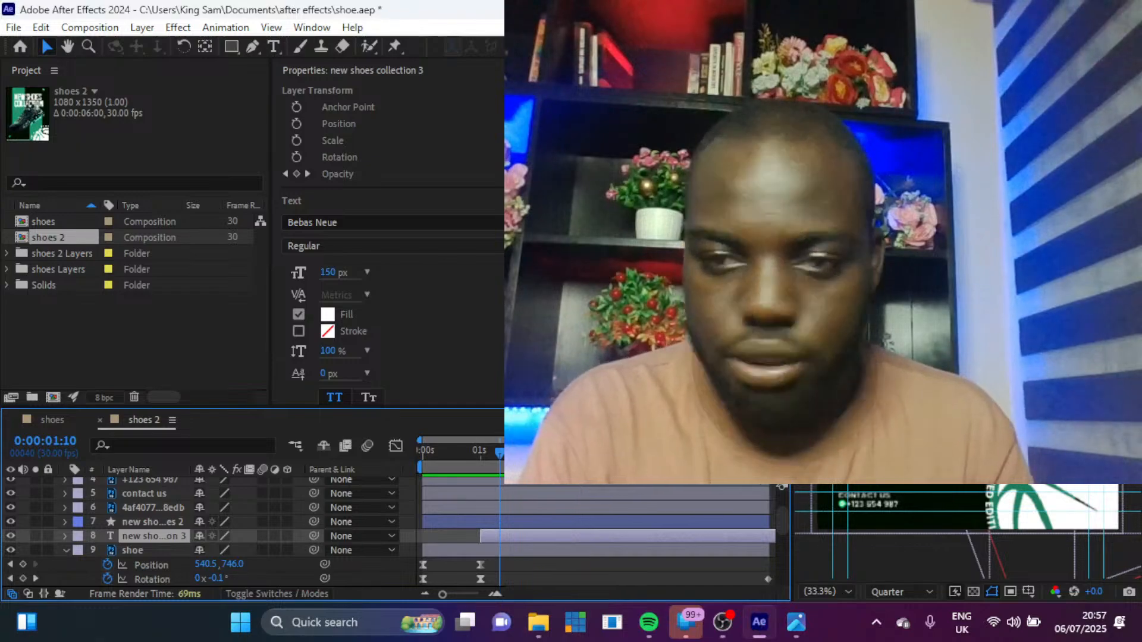
key(ctrl+s)
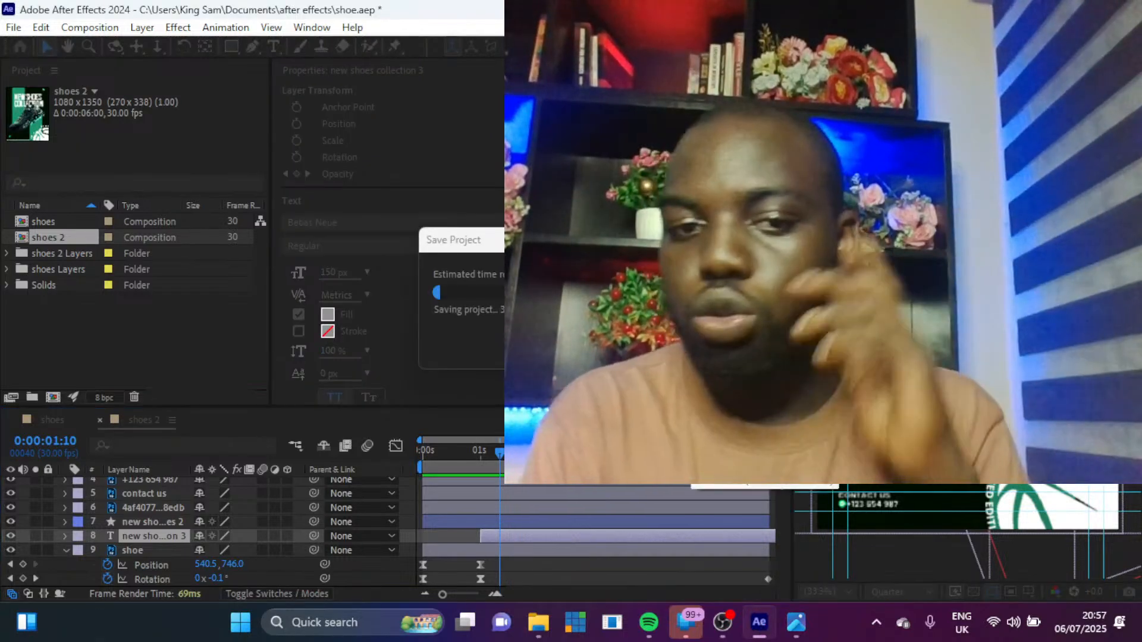
click(723, 627)
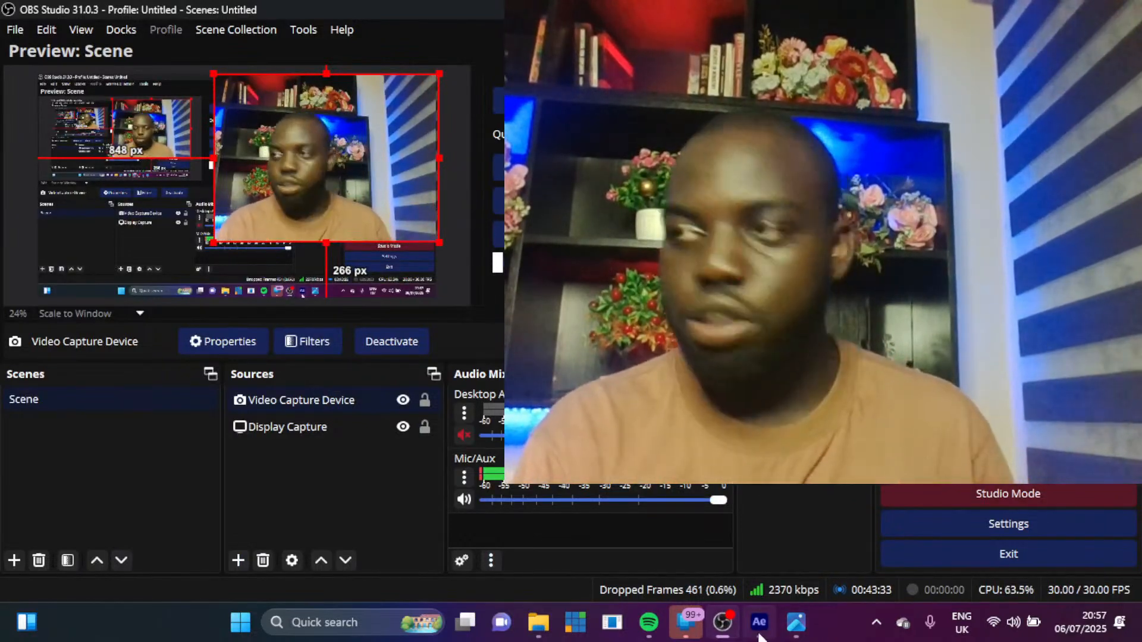
Step: Return to After Effects, queue the shoes 2 composition with H.264 output as shoes 2.mp4 in the after effects folder, and start the render
mouse_move(759, 635)
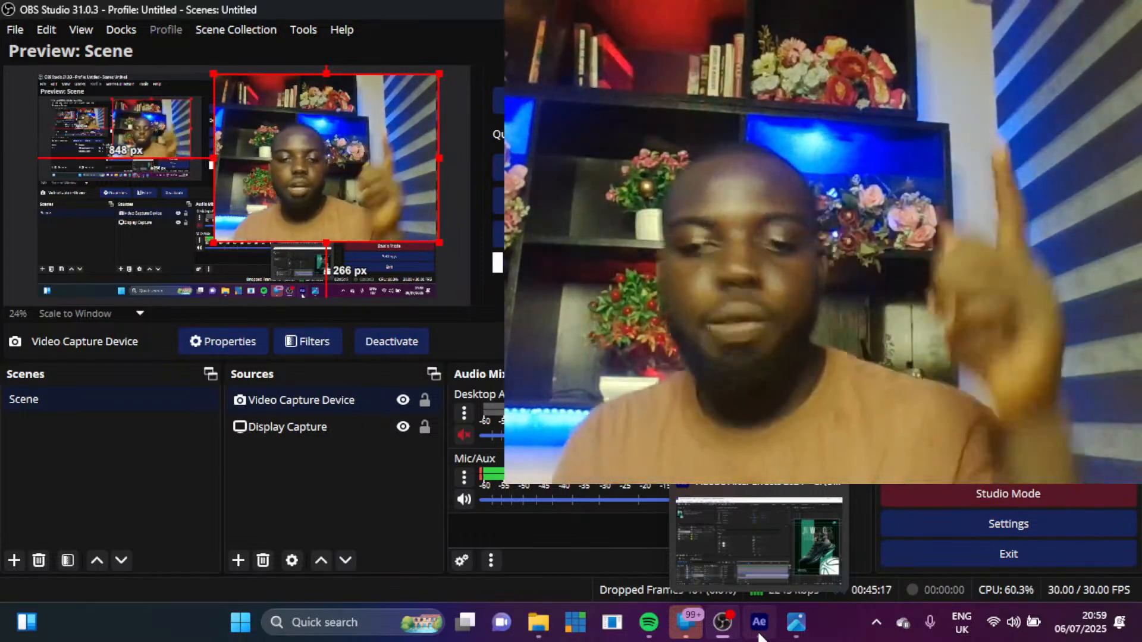
click(763, 632)
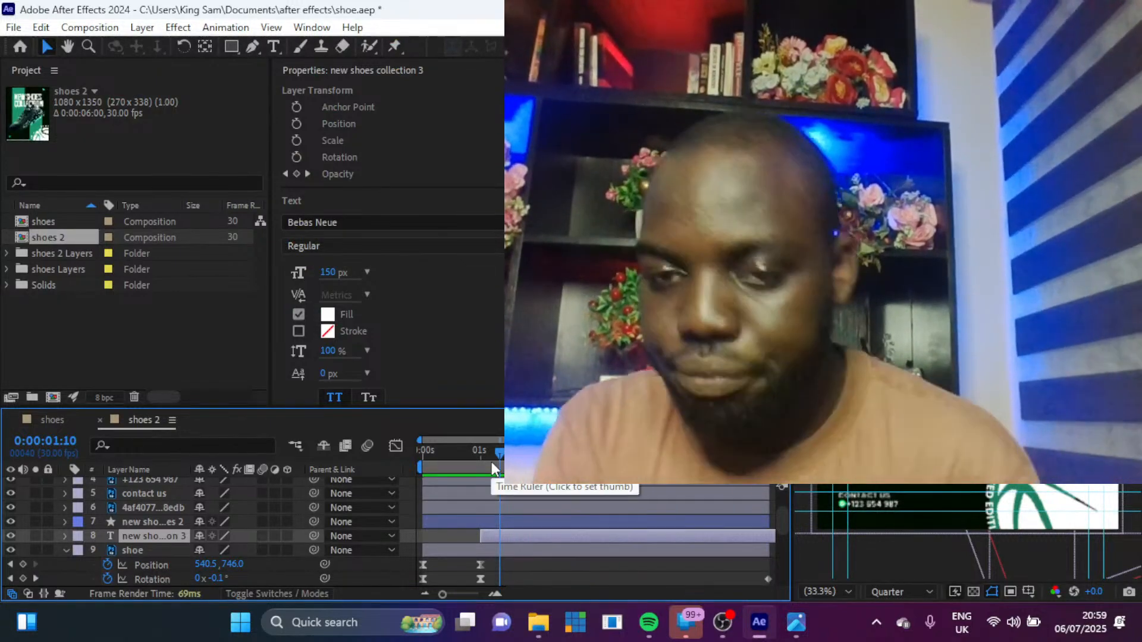
key(ctrl+m)
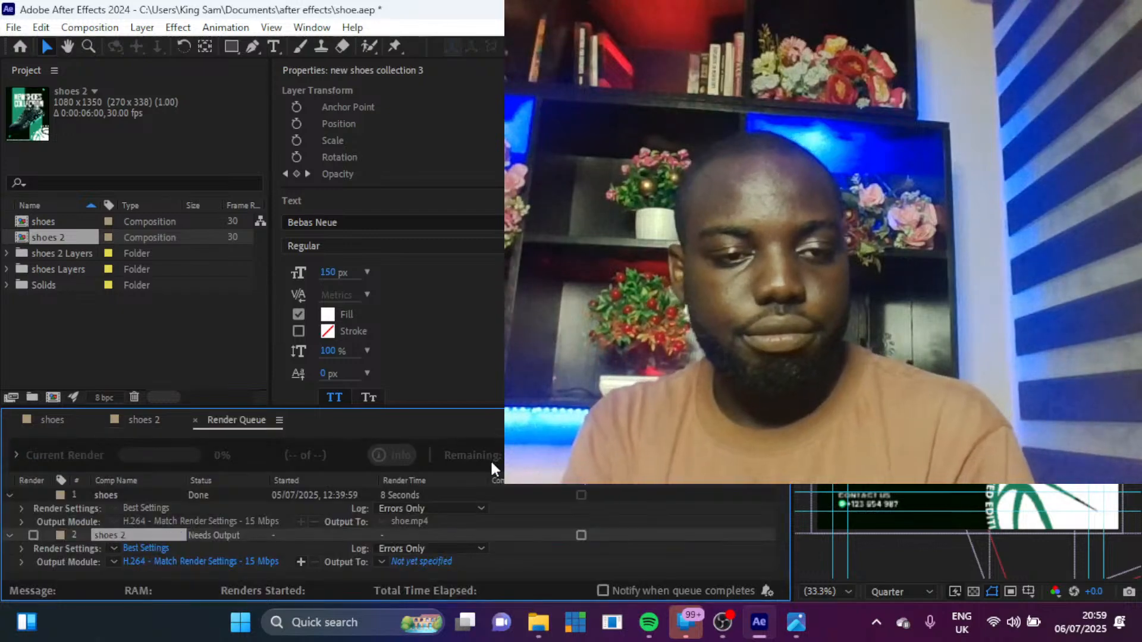
click(408, 562)
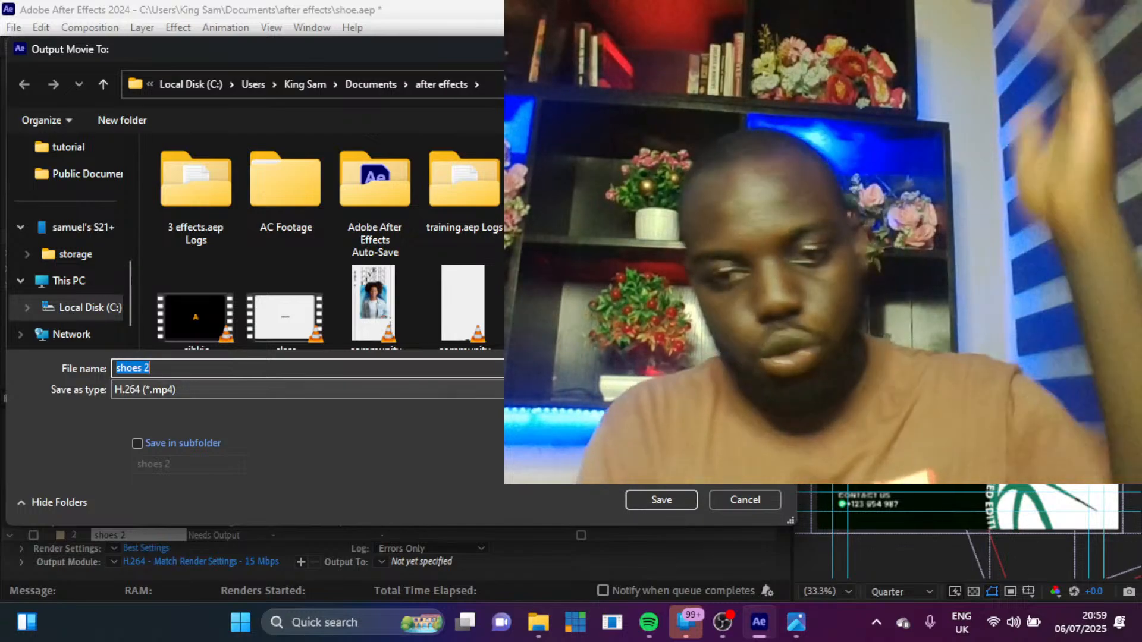
click(651, 496)
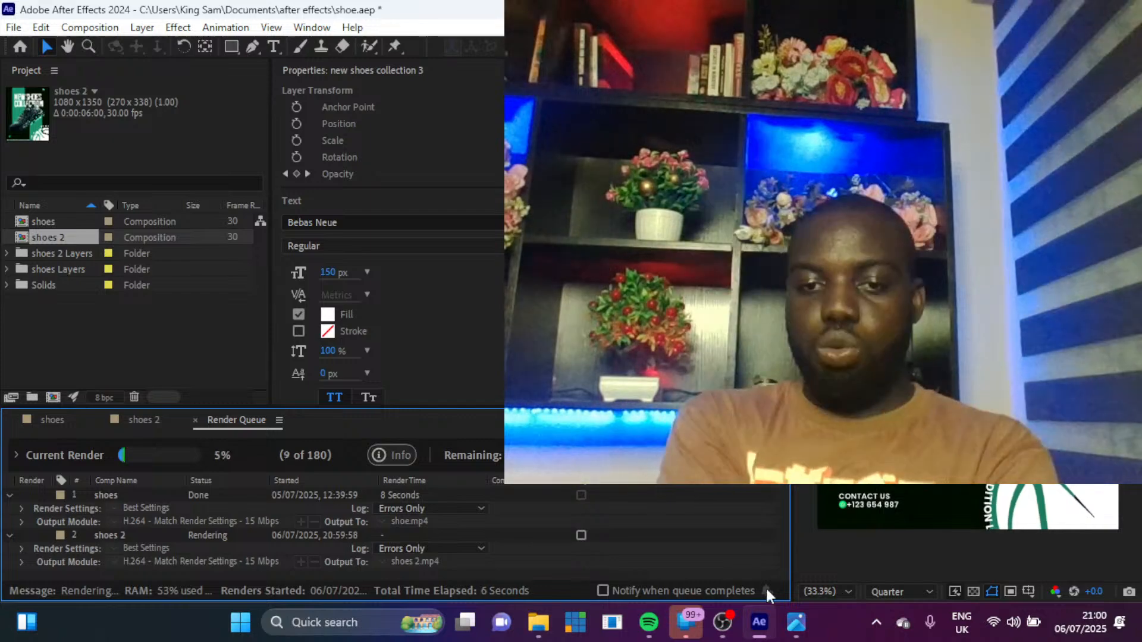
click(722, 629)
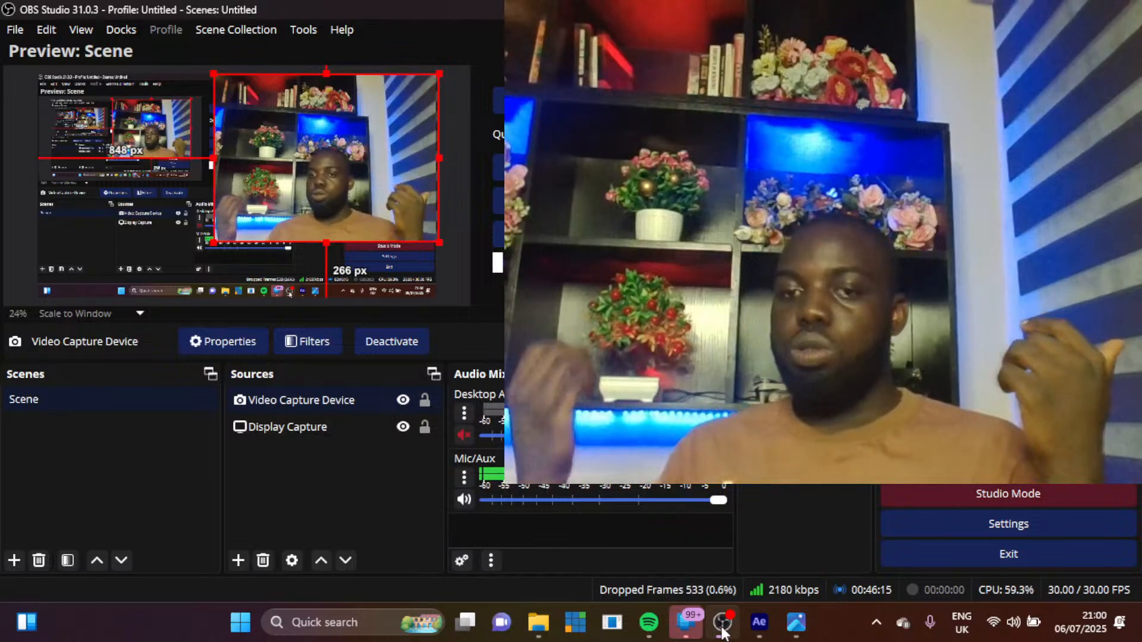
click(763, 618)
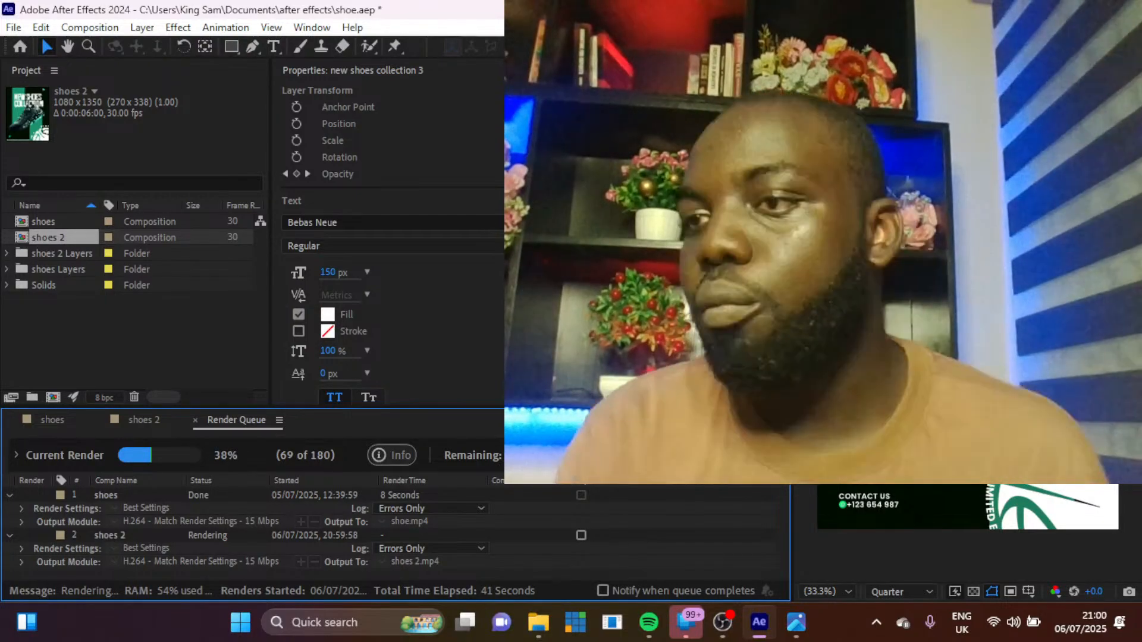
click(725, 625)
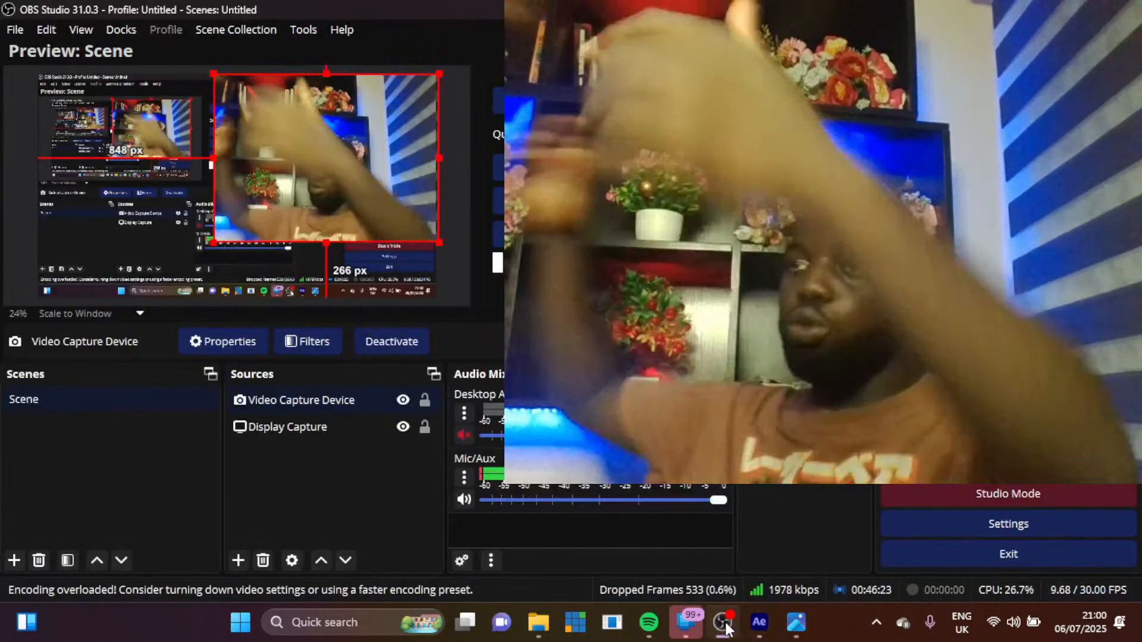